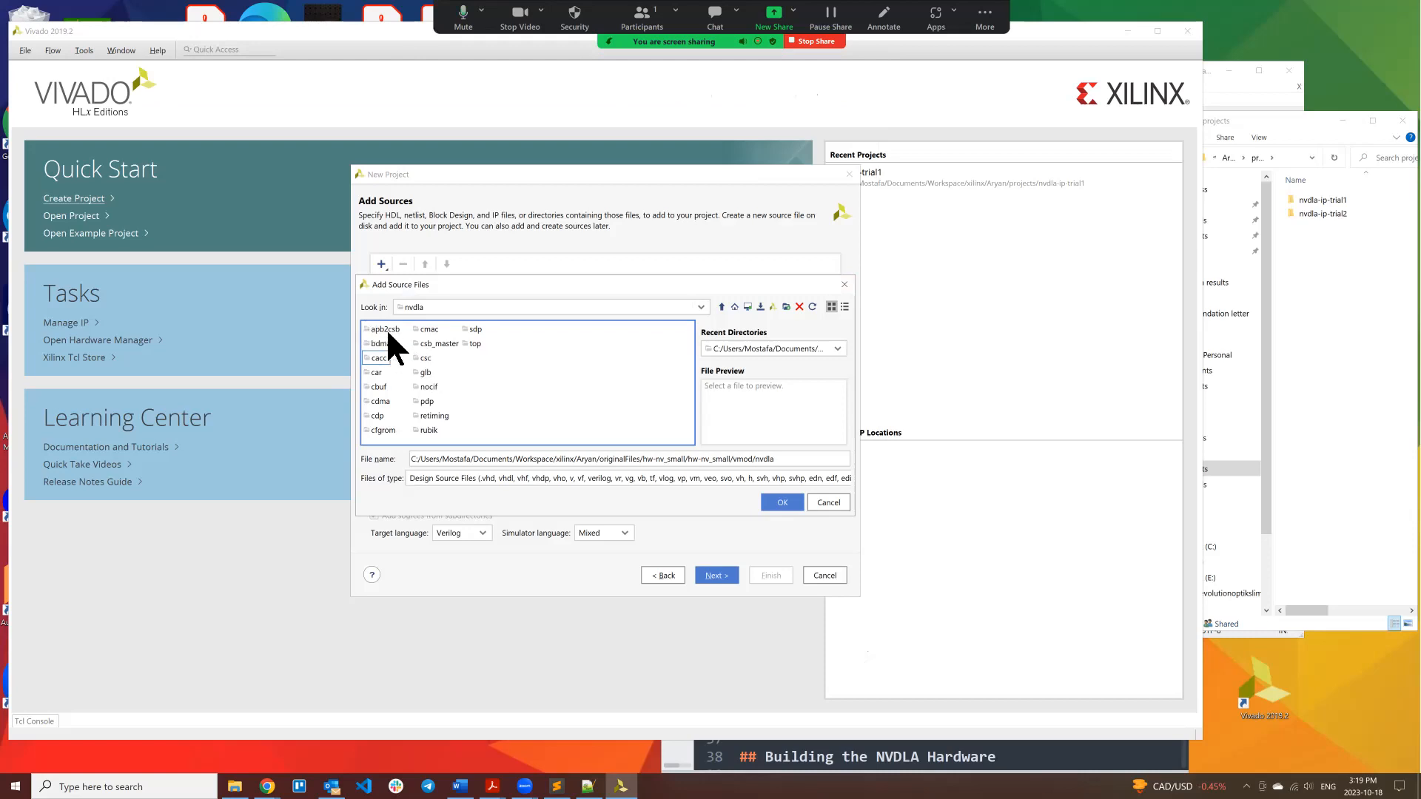
pyautogui.doubleClick(385, 328)
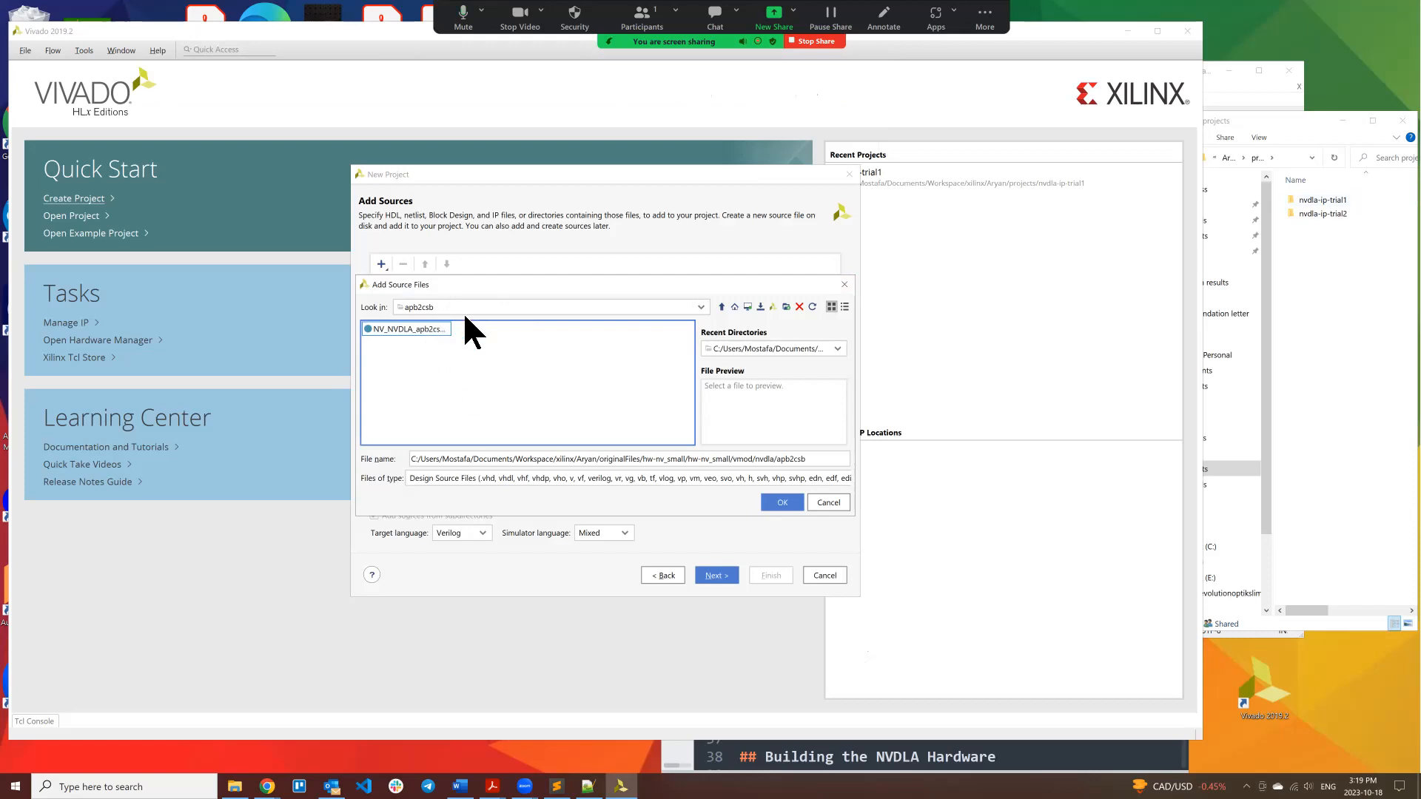
pyautogui.click(721, 306)
pyautogui.click(722, 306)
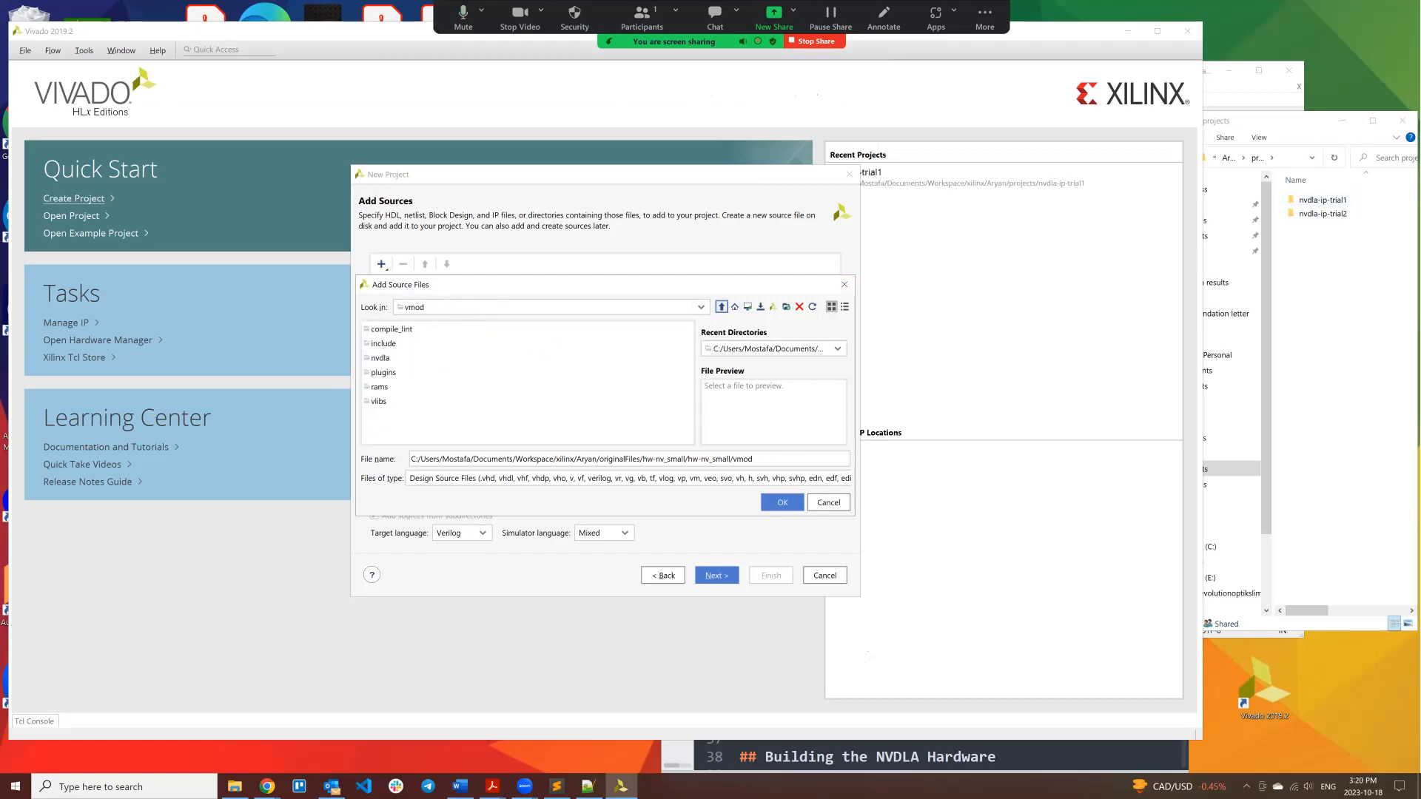
pyautogui.click(722, 307)
pyautogui.click(721, 307)
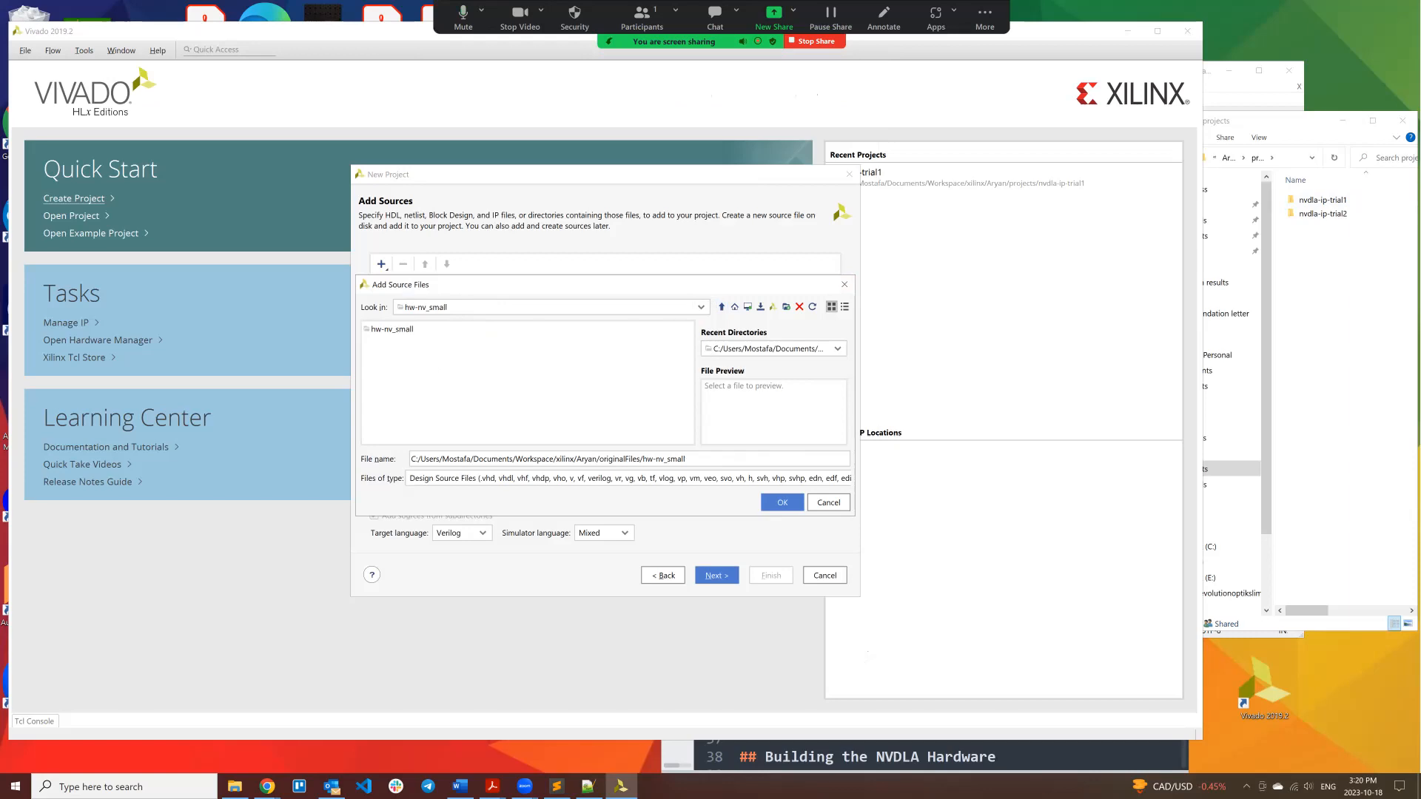
pyautogui.click(828, 502)
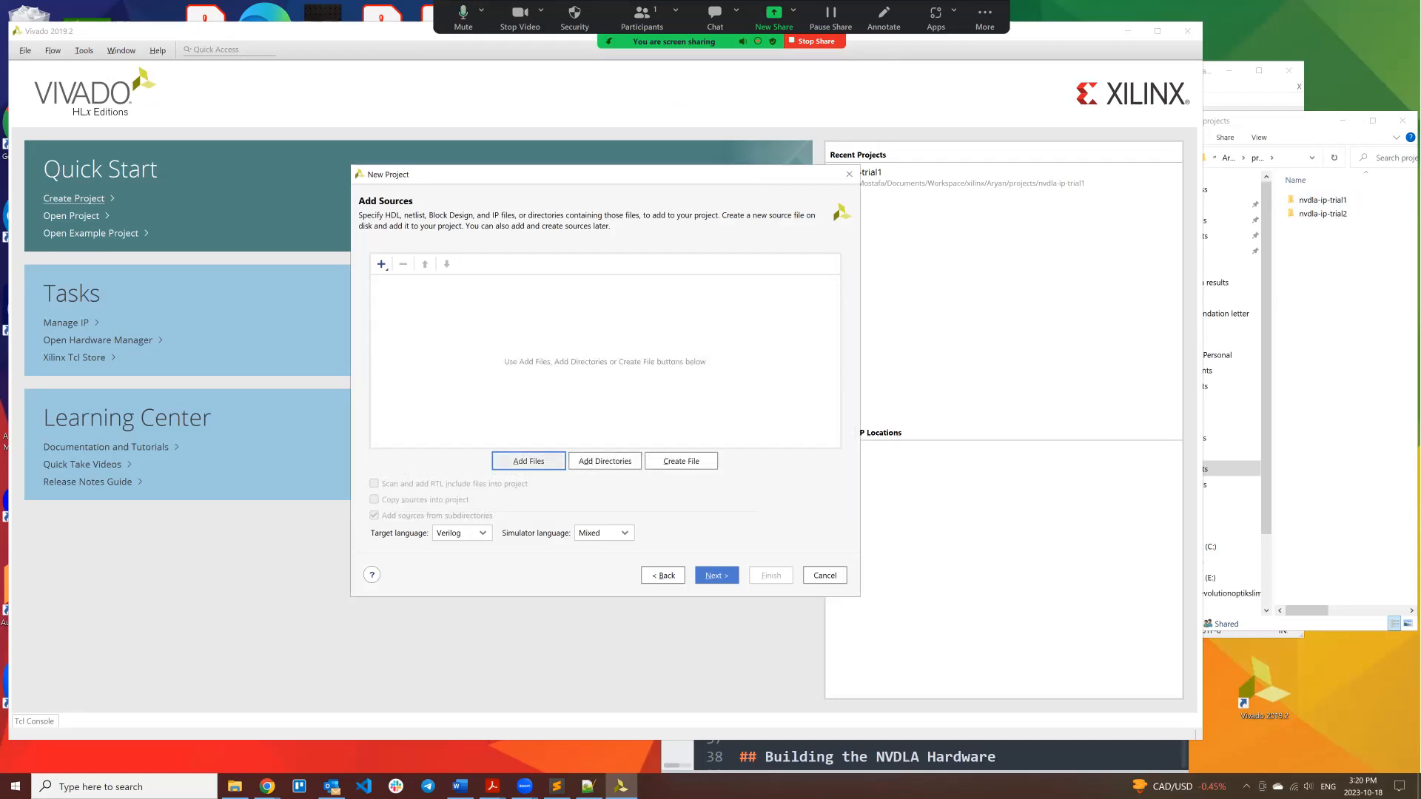
pyautogui.click(663, 575)
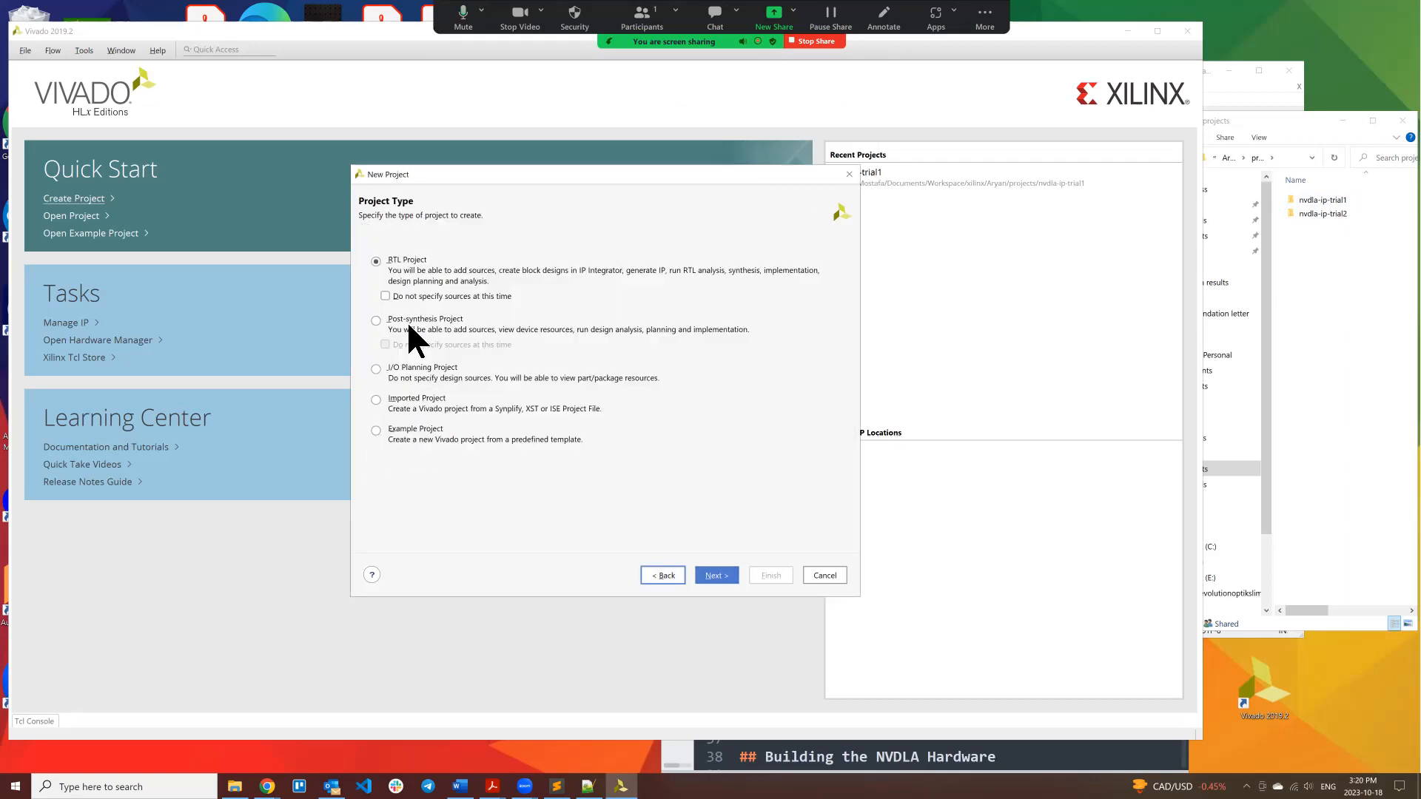
pyautogui.click(663, 574)
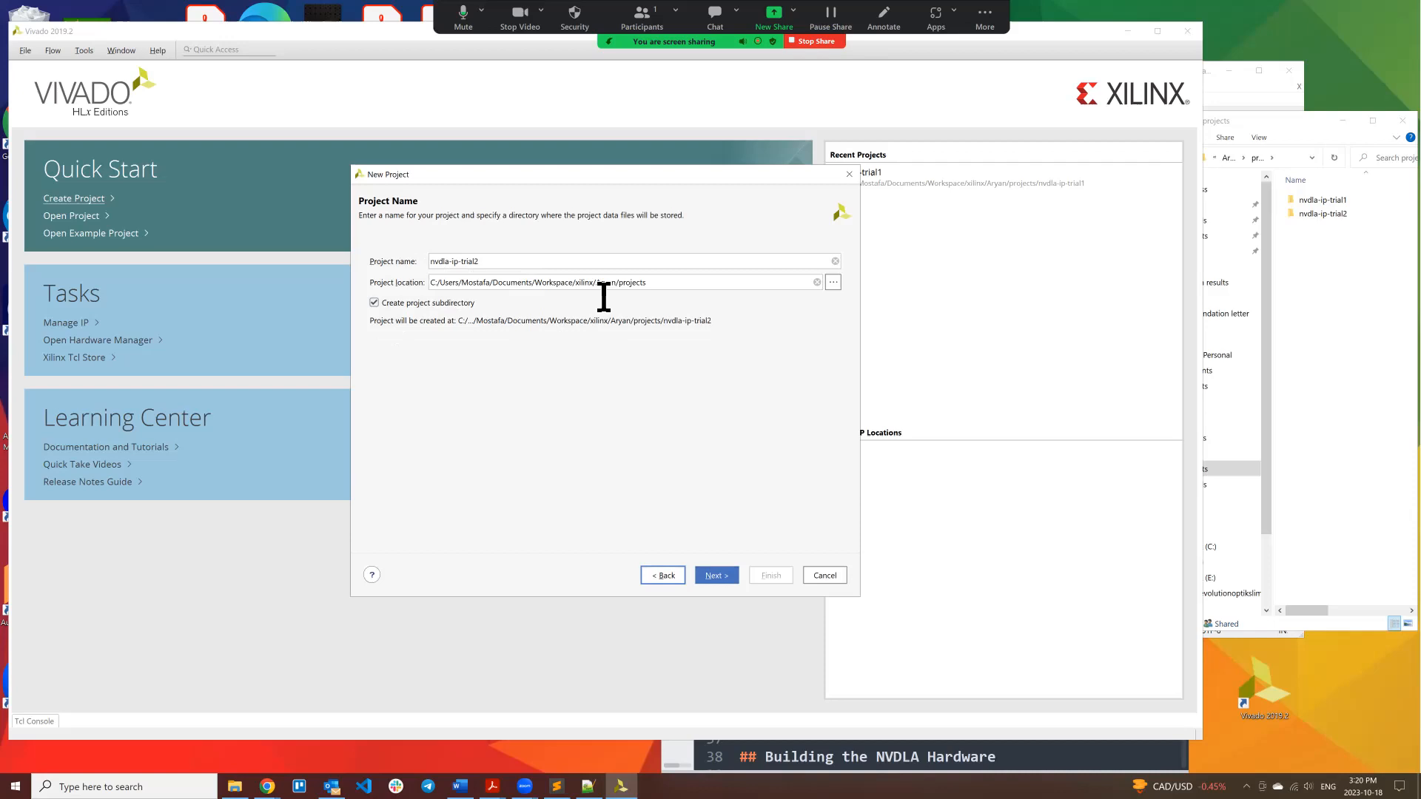
pyautogui.press('Return')
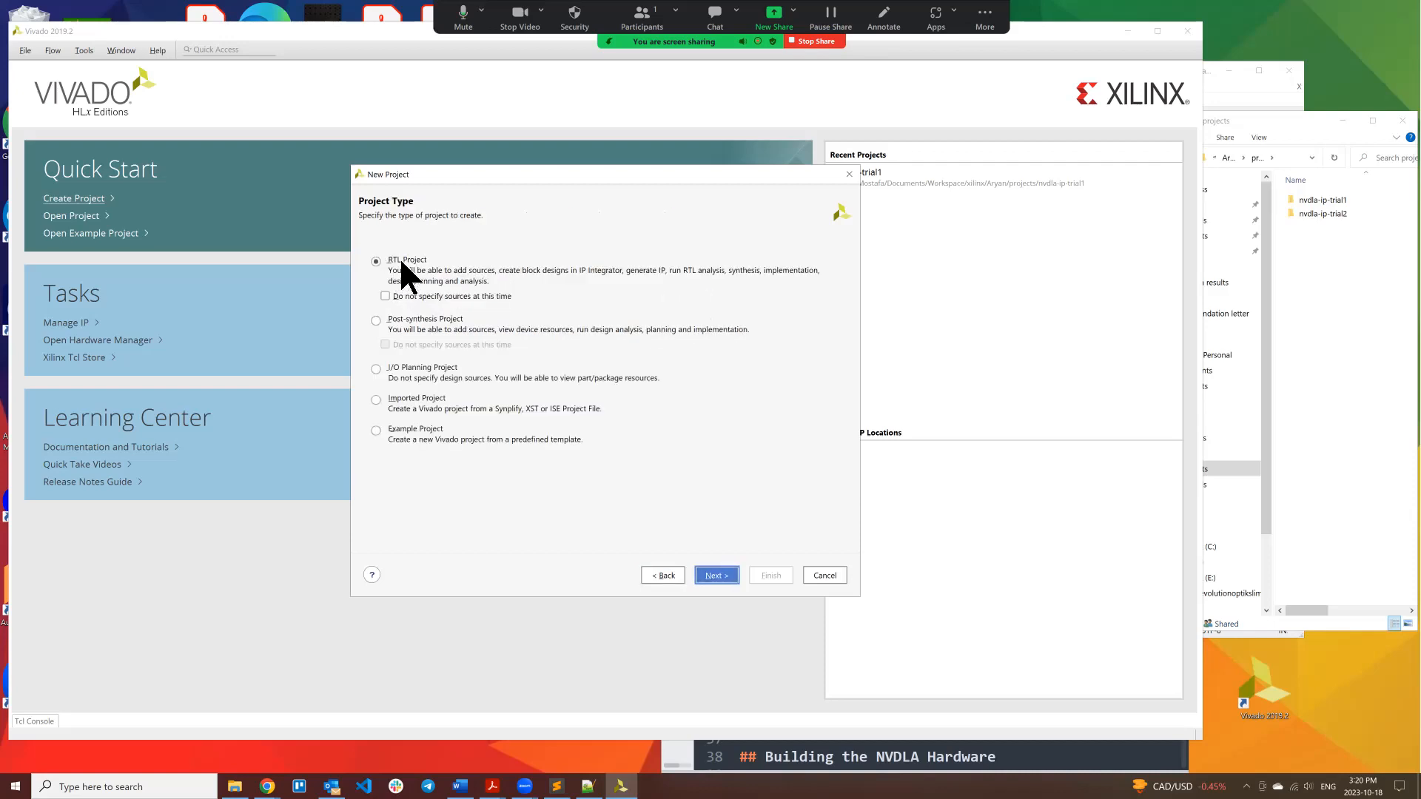
pyautogui.press('Return')
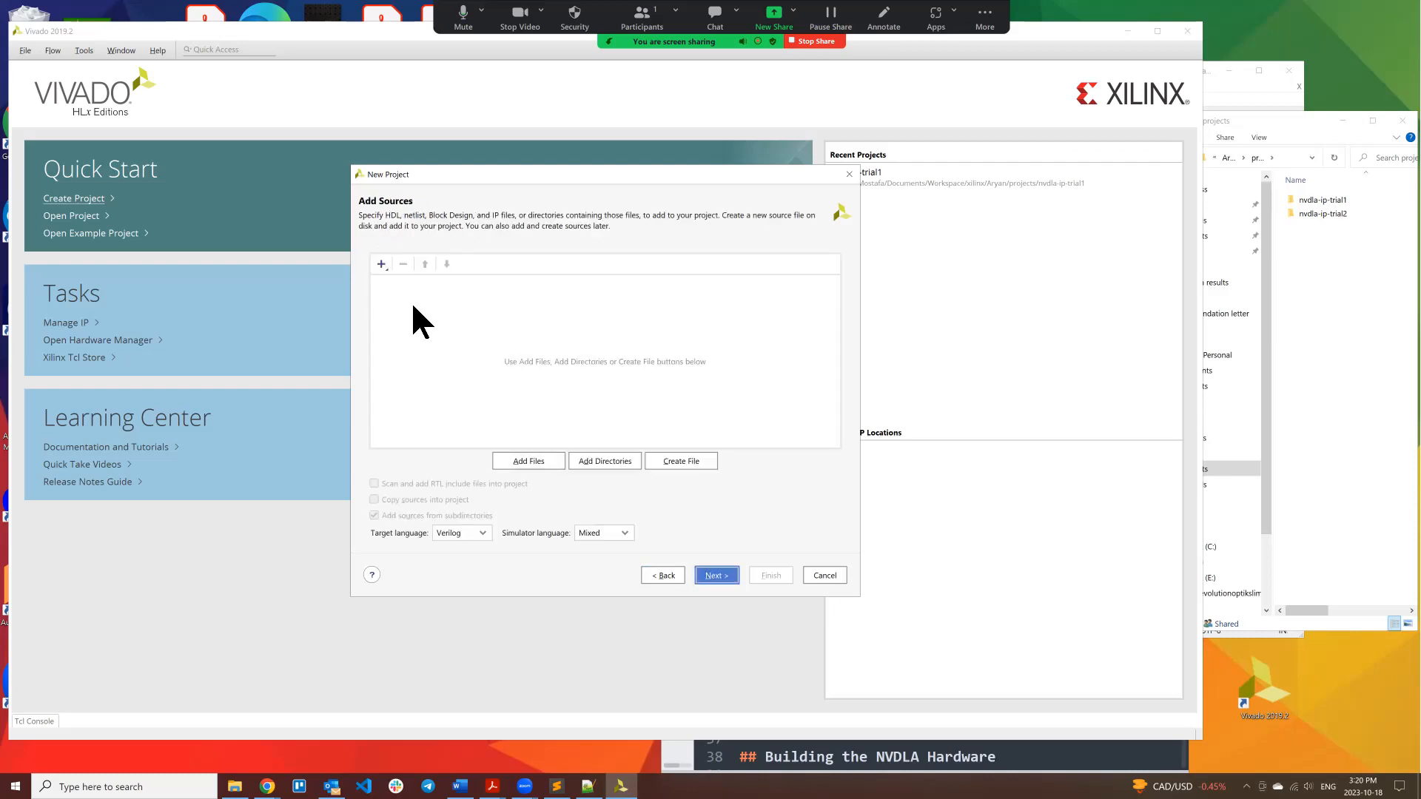
# Step: Browse for source files to add, going to originalFiles/hw-nv_small/hw-nv_small/vmod/nvdla and consulting the README's directory structure in Sublime Text
pyautogui.click(528, 461)
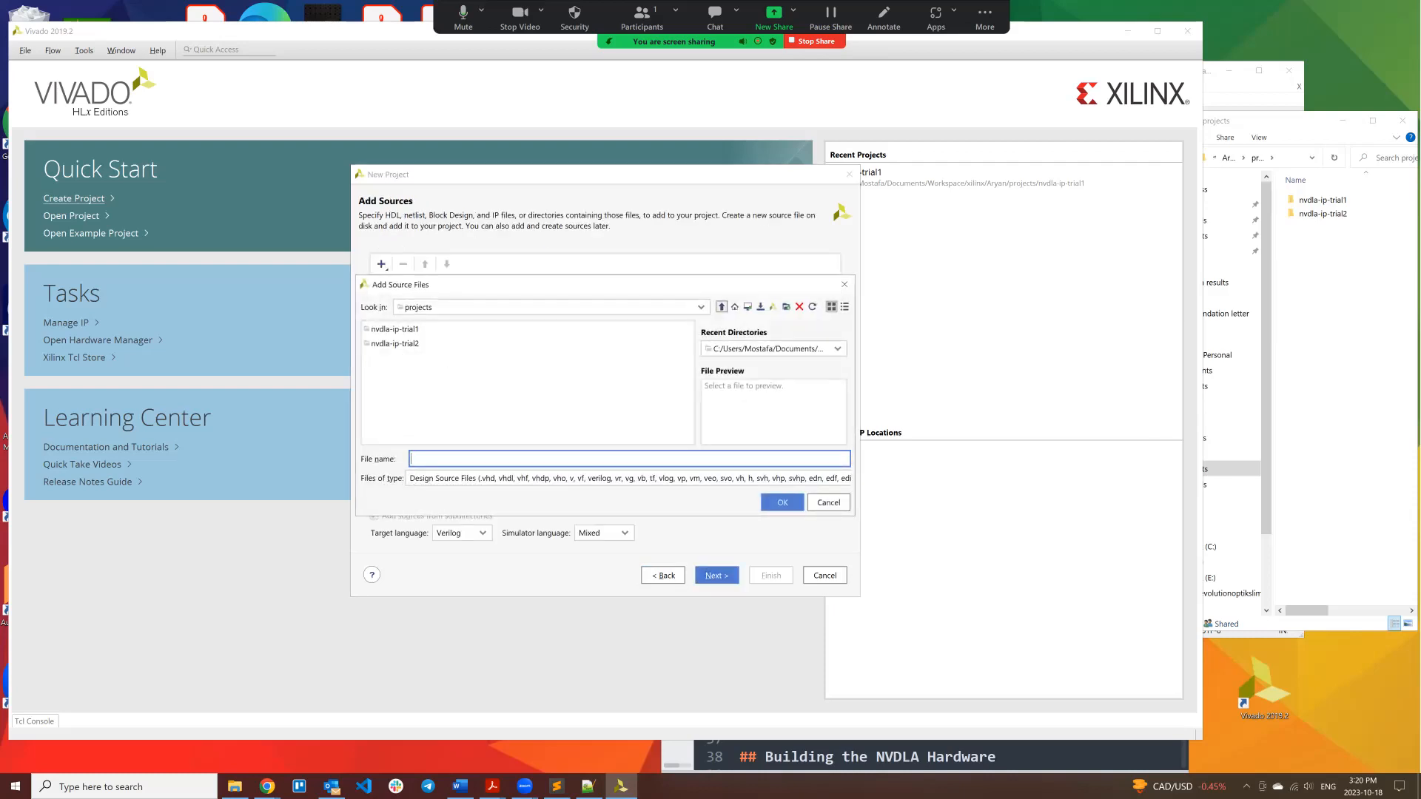
pyautogui.click(722, 307)
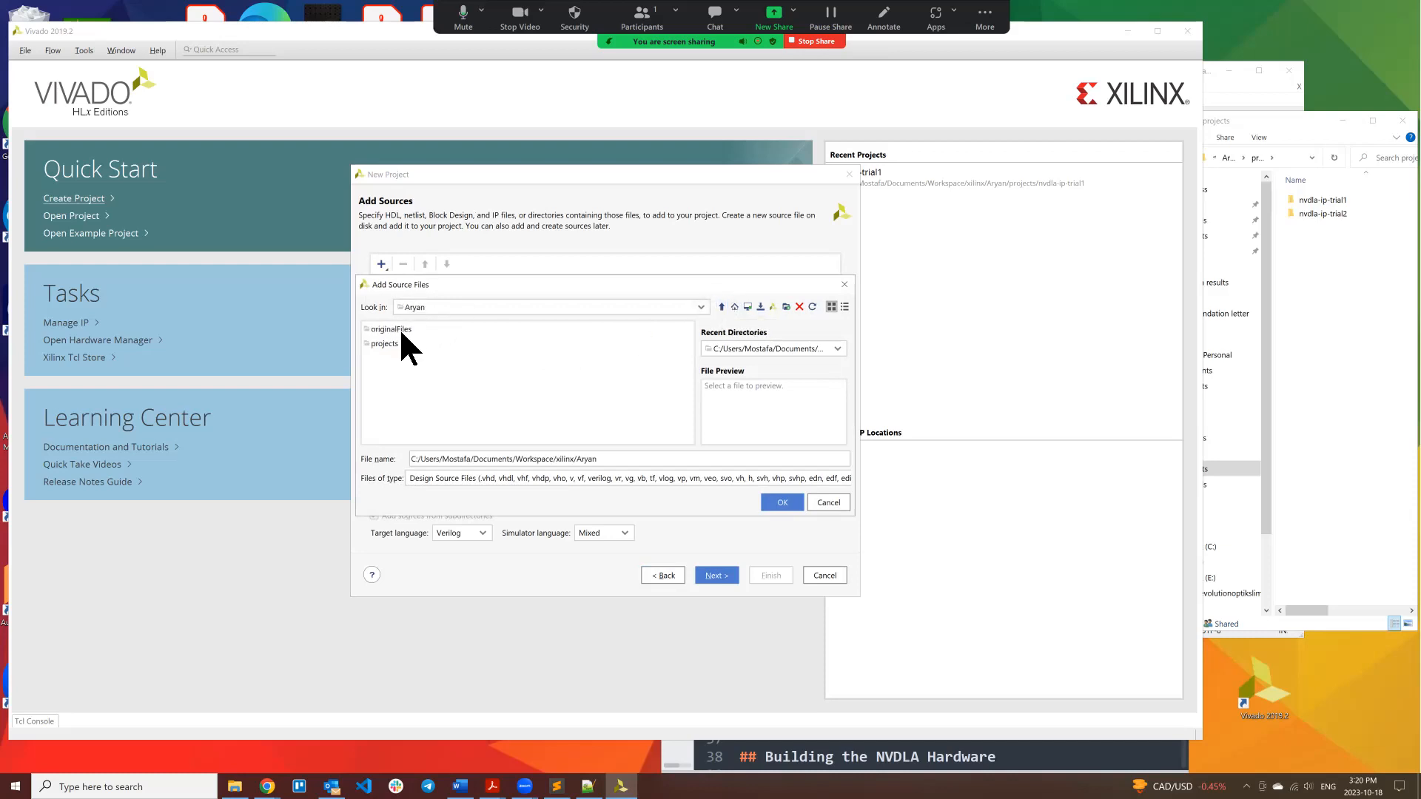
pyautogui.doubleClick(392, 329)
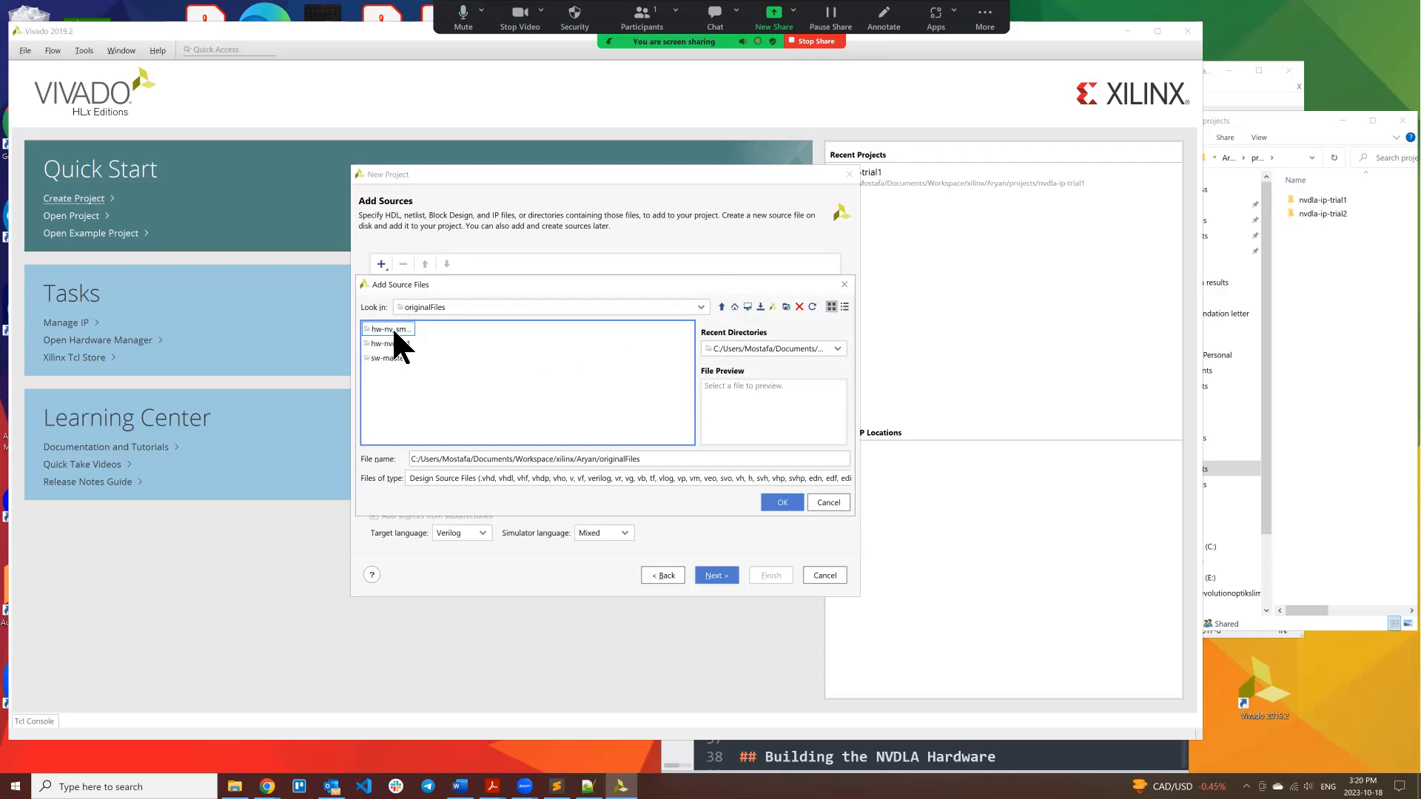
pyautogui.click(392, 329)
pyautogui.doubleClick(380, 333)
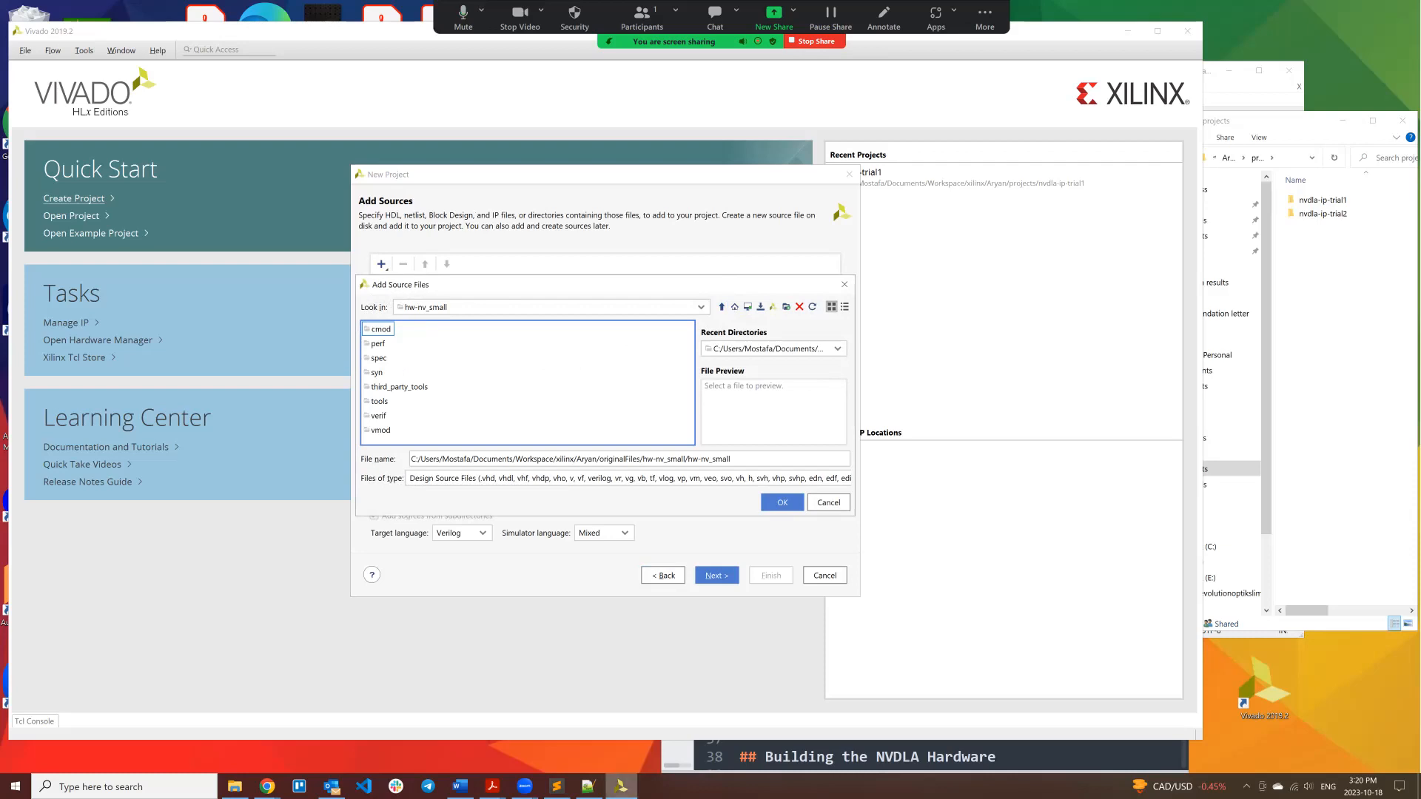
pyautogui.click(556, 786)
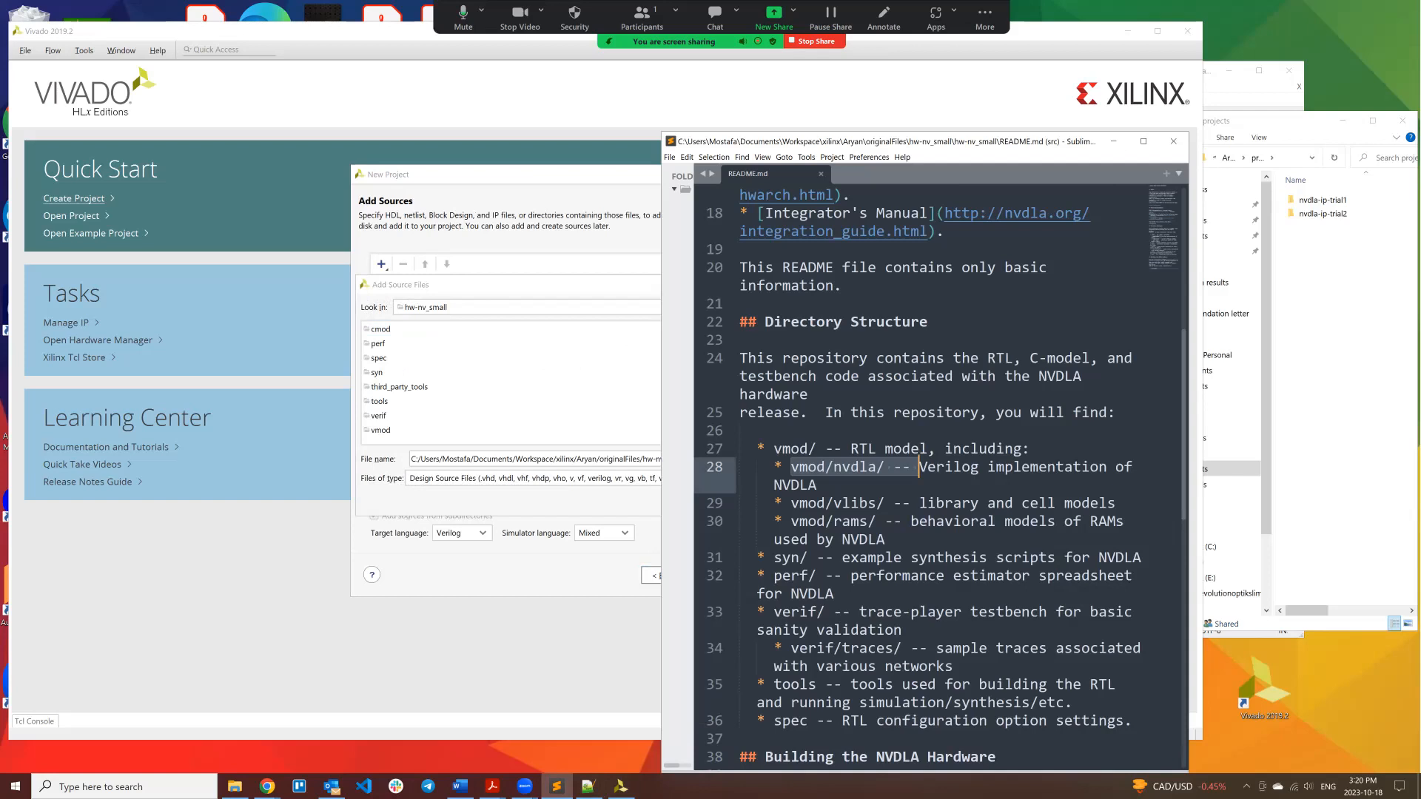
pyautogui.doubleClick(380, 430)
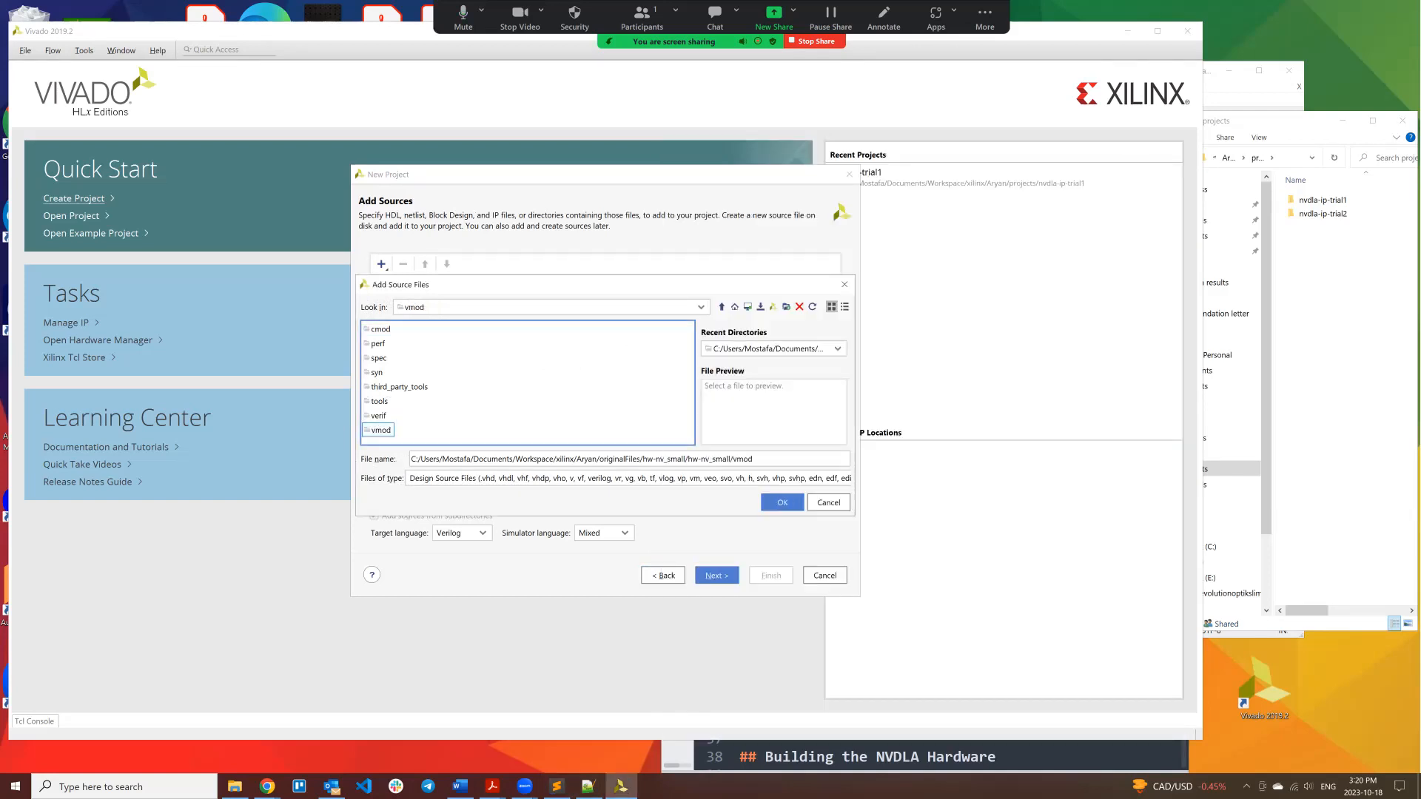
pyautogui.doubleClick(382, 358)
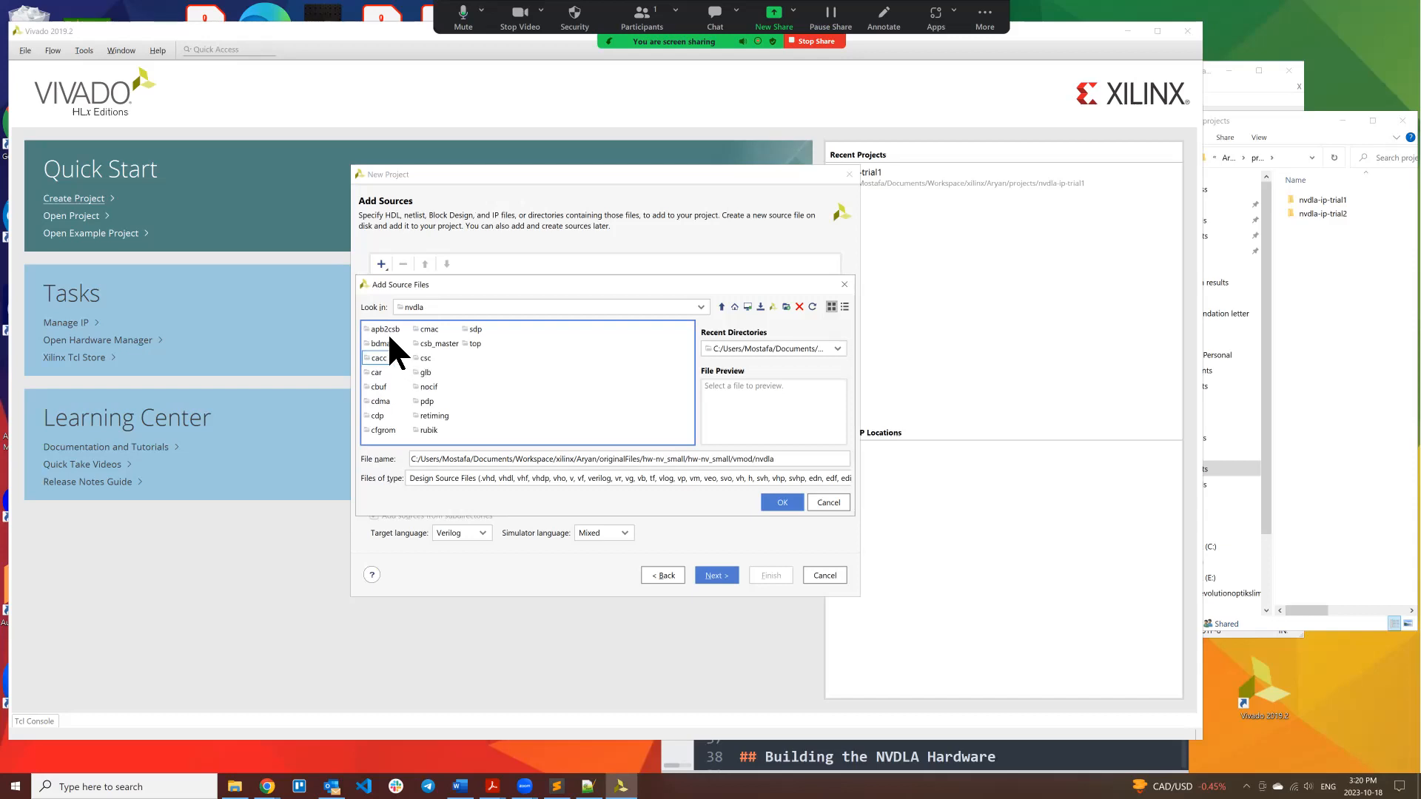
# Step: Check the APB to CSB IP figure in the open PDF and add NV_NVDLA_apb2csb.v from the apb2csb folder as the project source
pyautogui.click(492, 787)
pyautogui.click(563, 728)
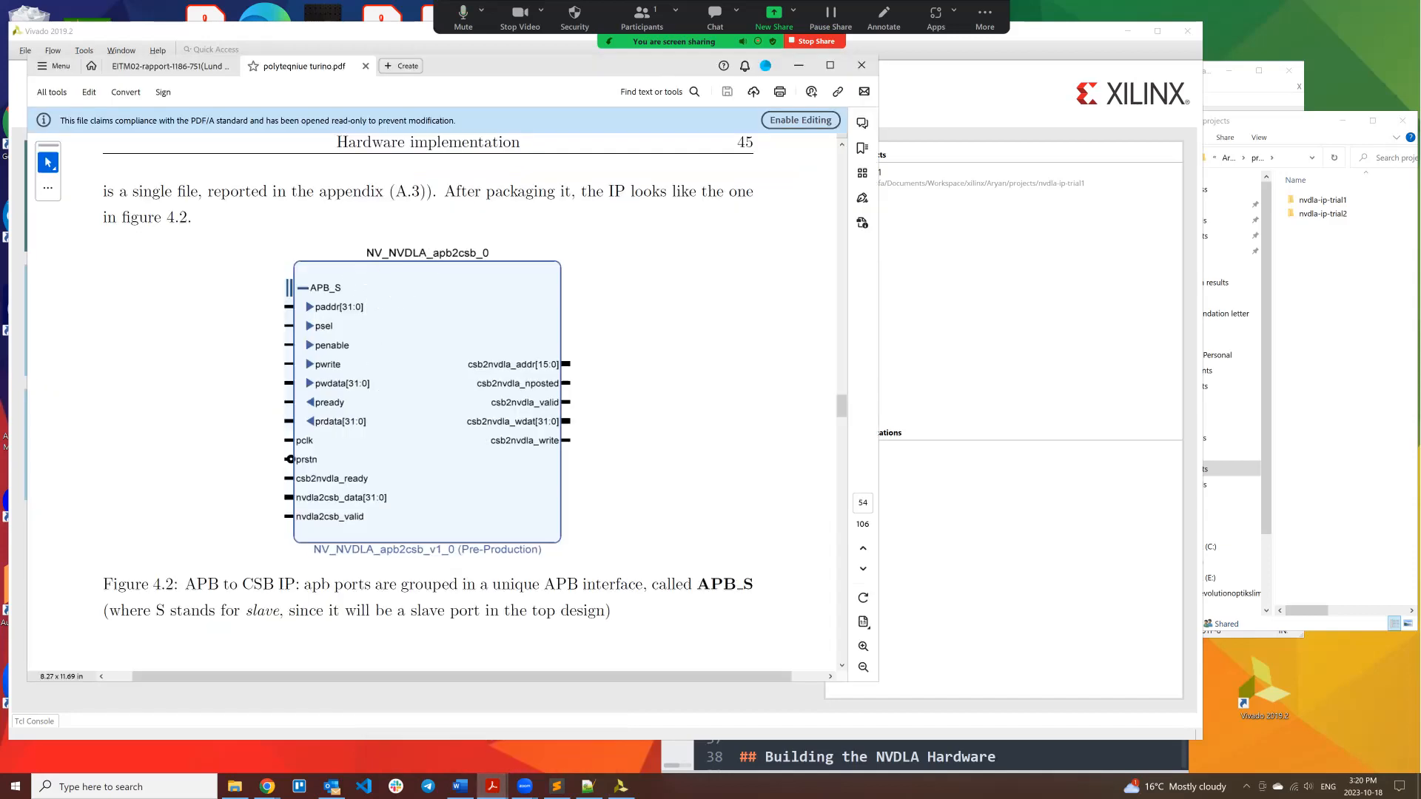
pyautogui.hotkey('alt', 'Tab')
pyautogui.doubleClick(398, 331)
pyautogui.click(407, 329)
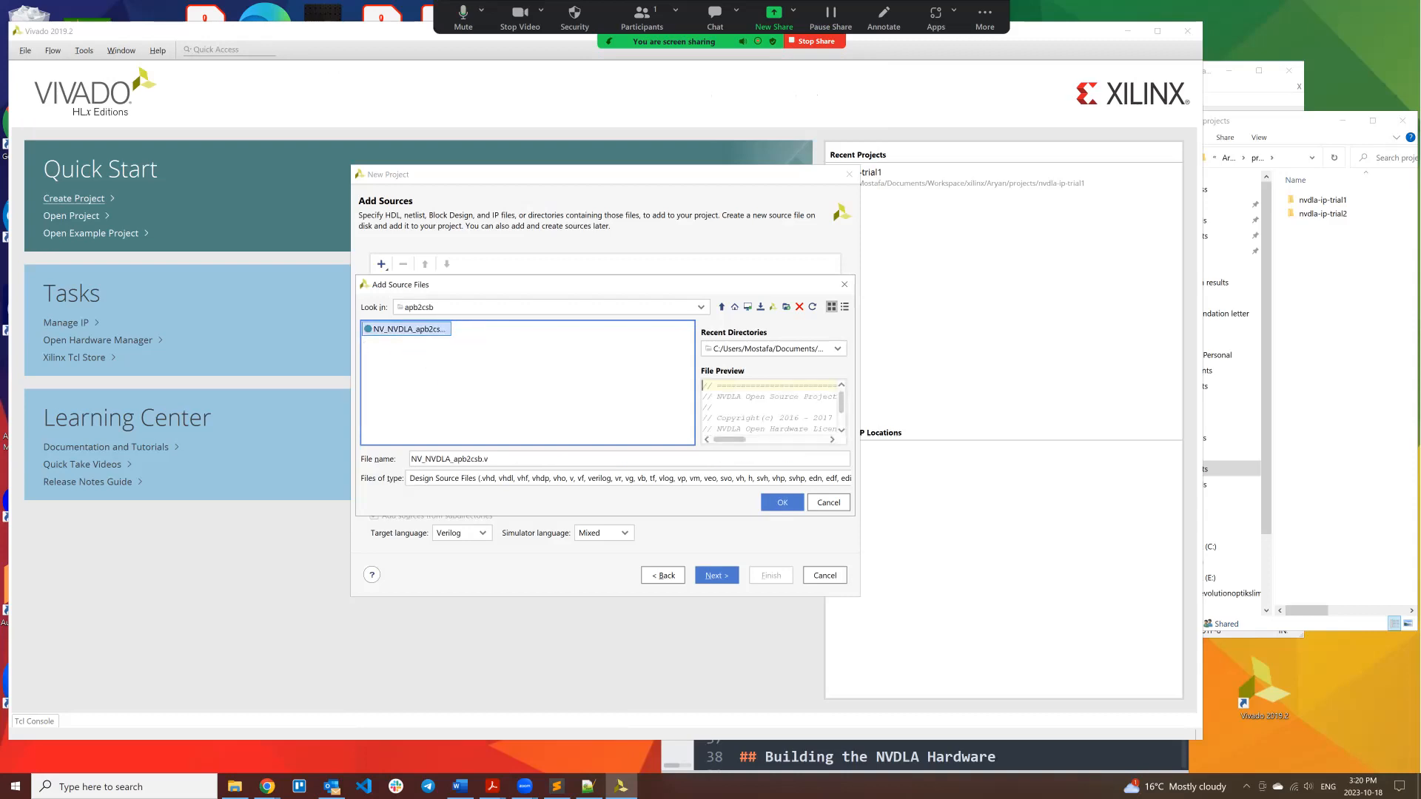
pyautogui.click(782, 503)
pyautogui.click(716, 575)
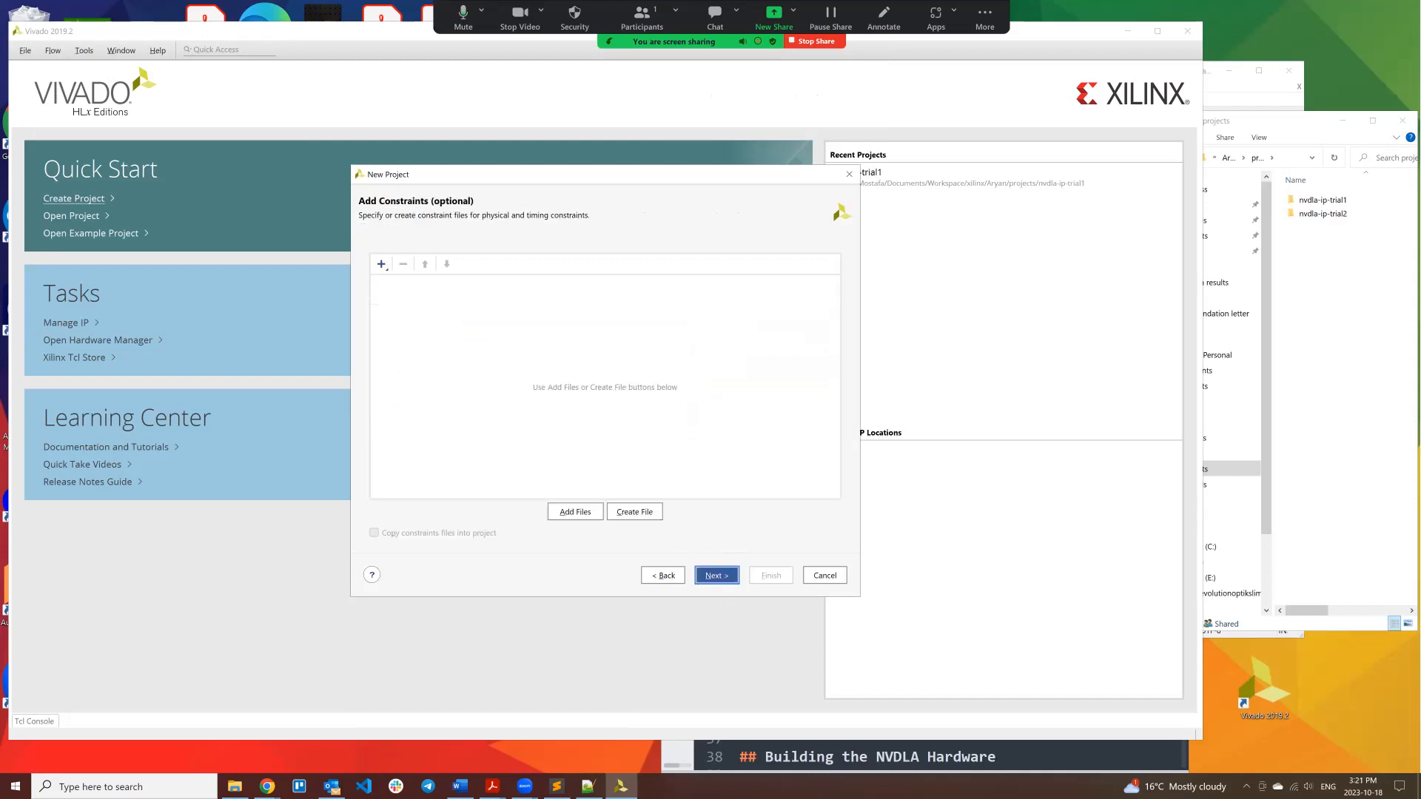
# Step: Create the project without constraint files, using the Zynq UltraScale+ ZCU102 Evaluation Board as the default board
pyautogui.click(717, 575)
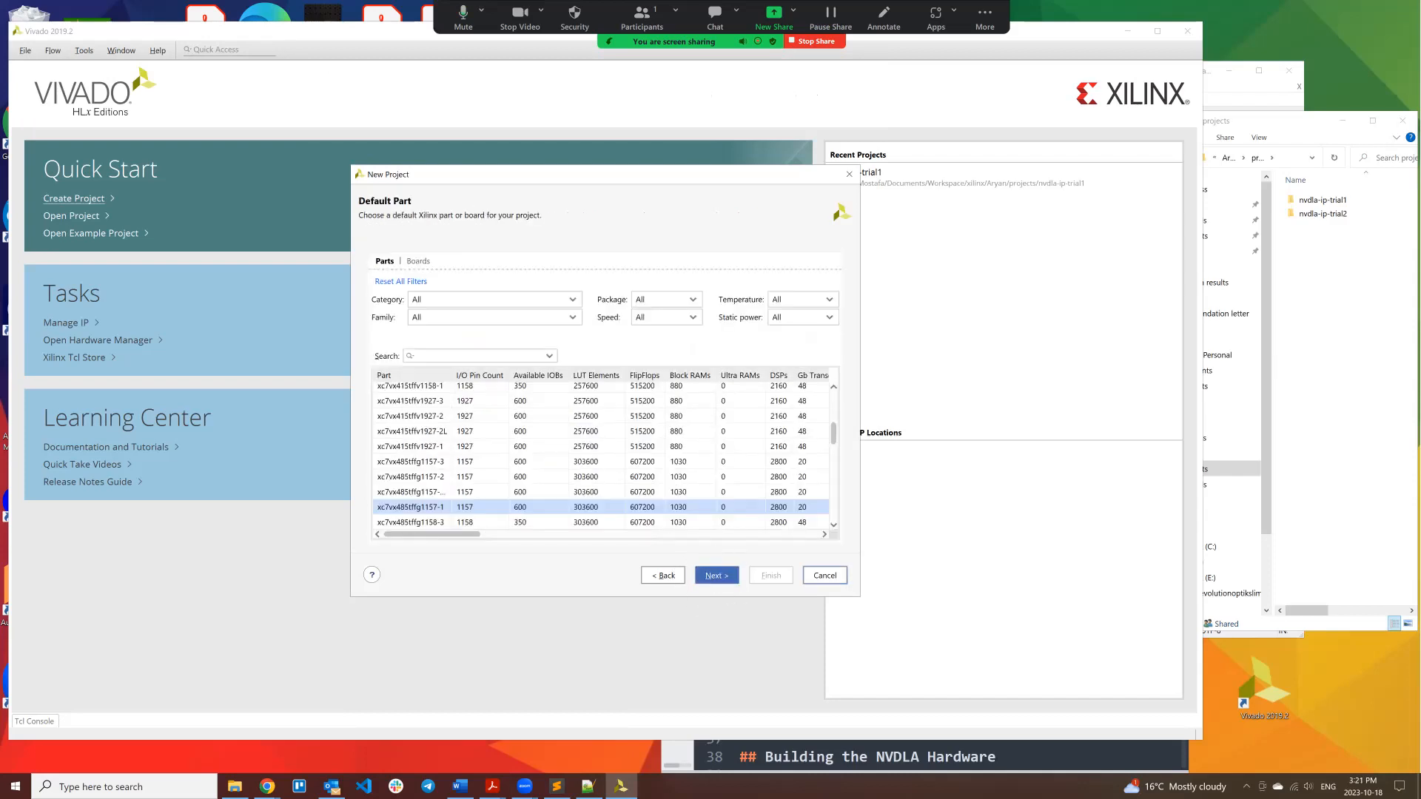
pyautogui.click(418, 262)
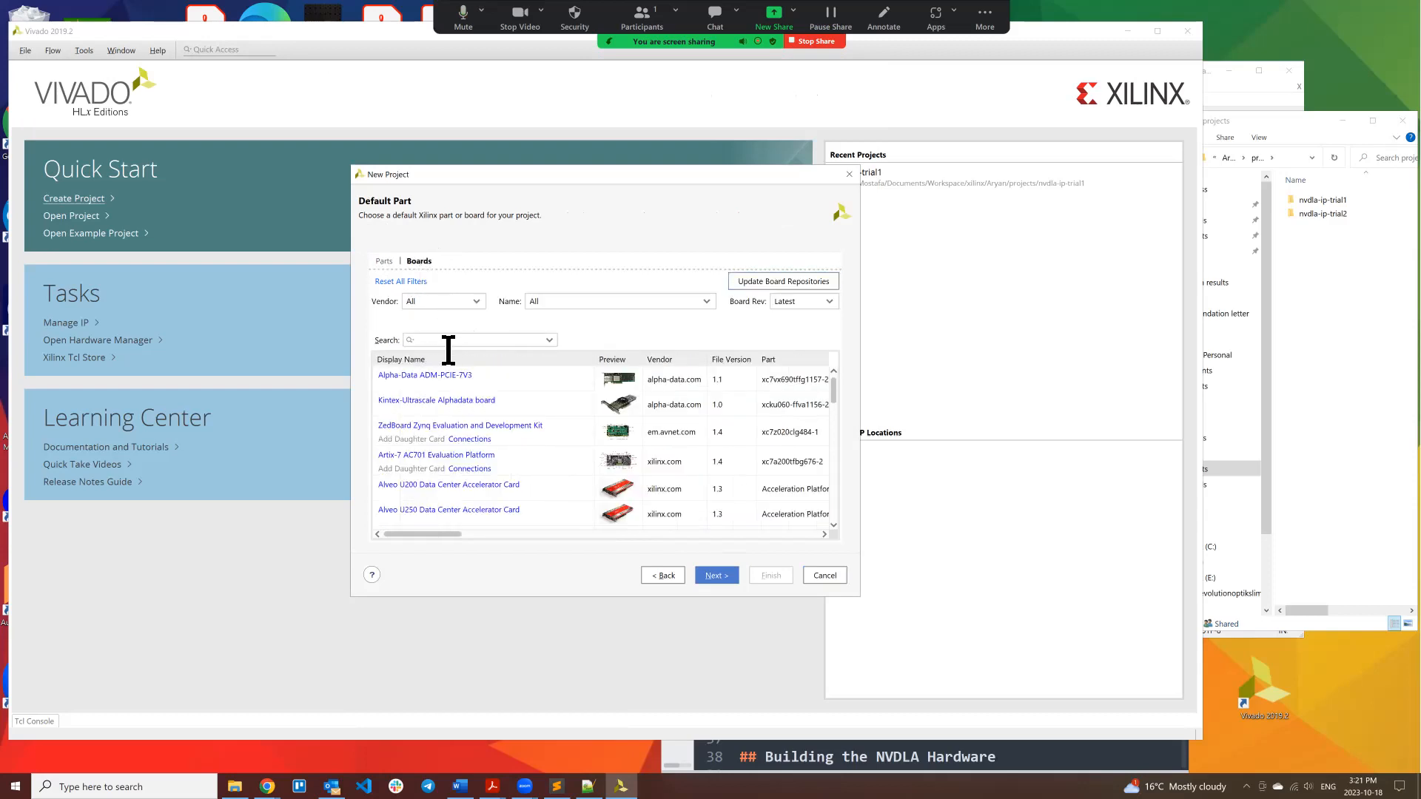
pyautogui.write('zcu')
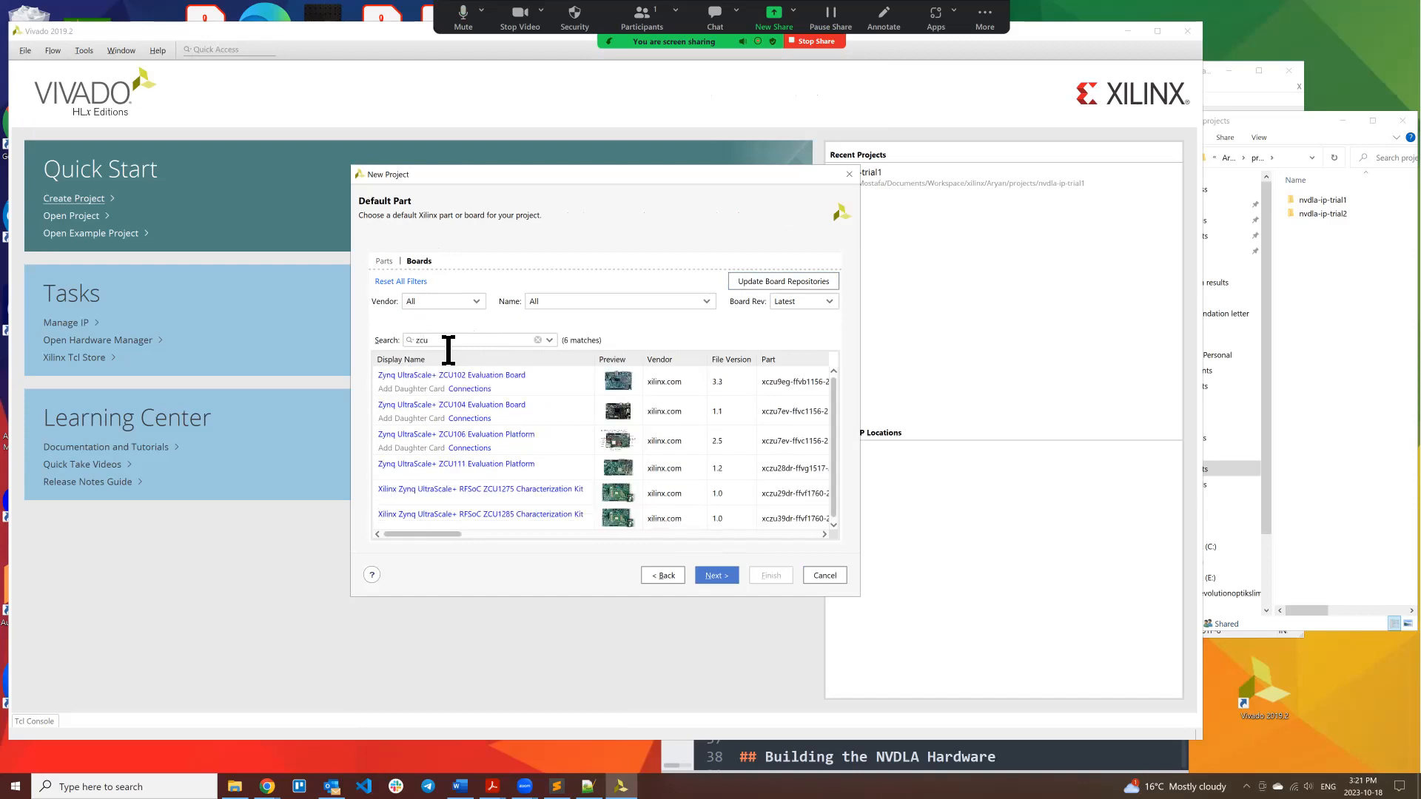
pyautogui.write('102')
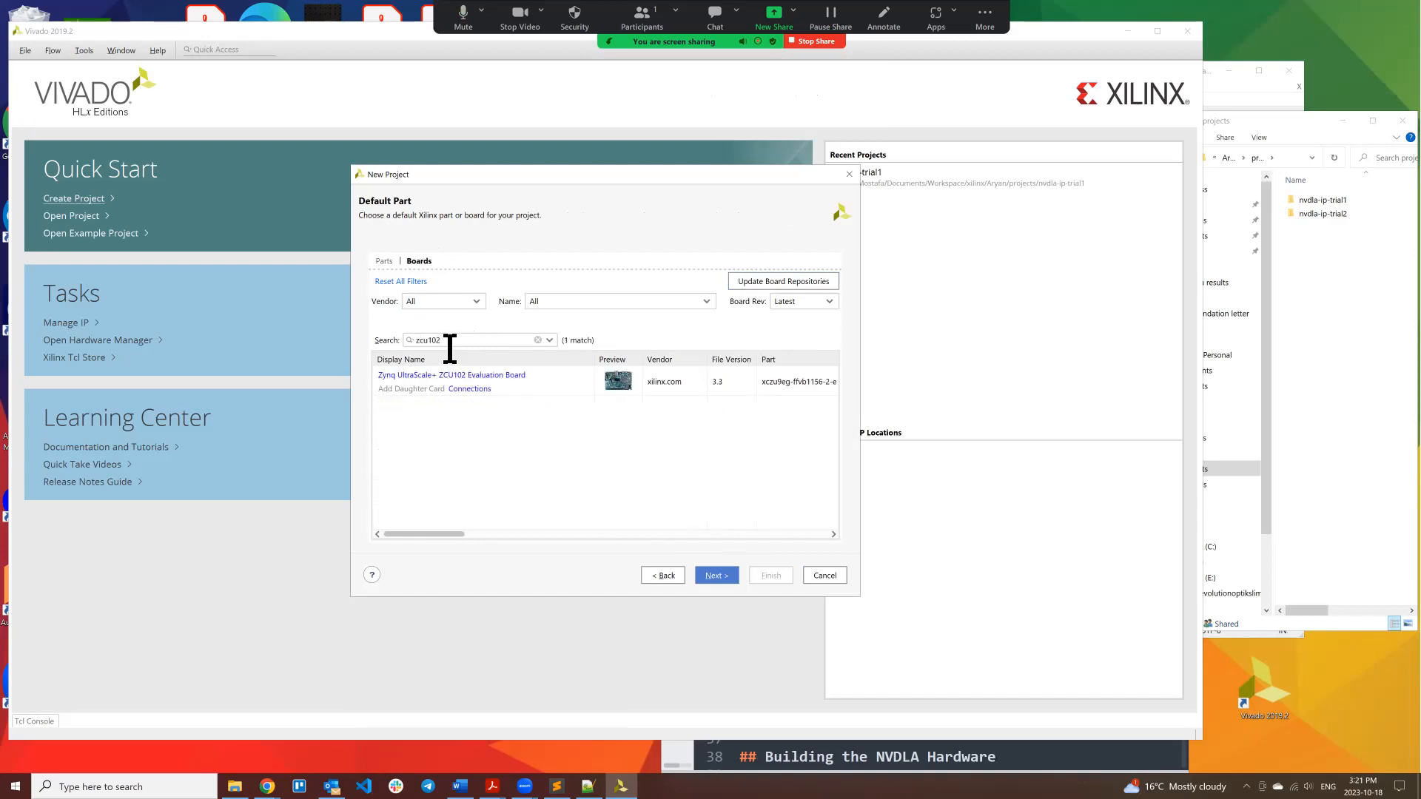
pyautogui.click(559, 382)
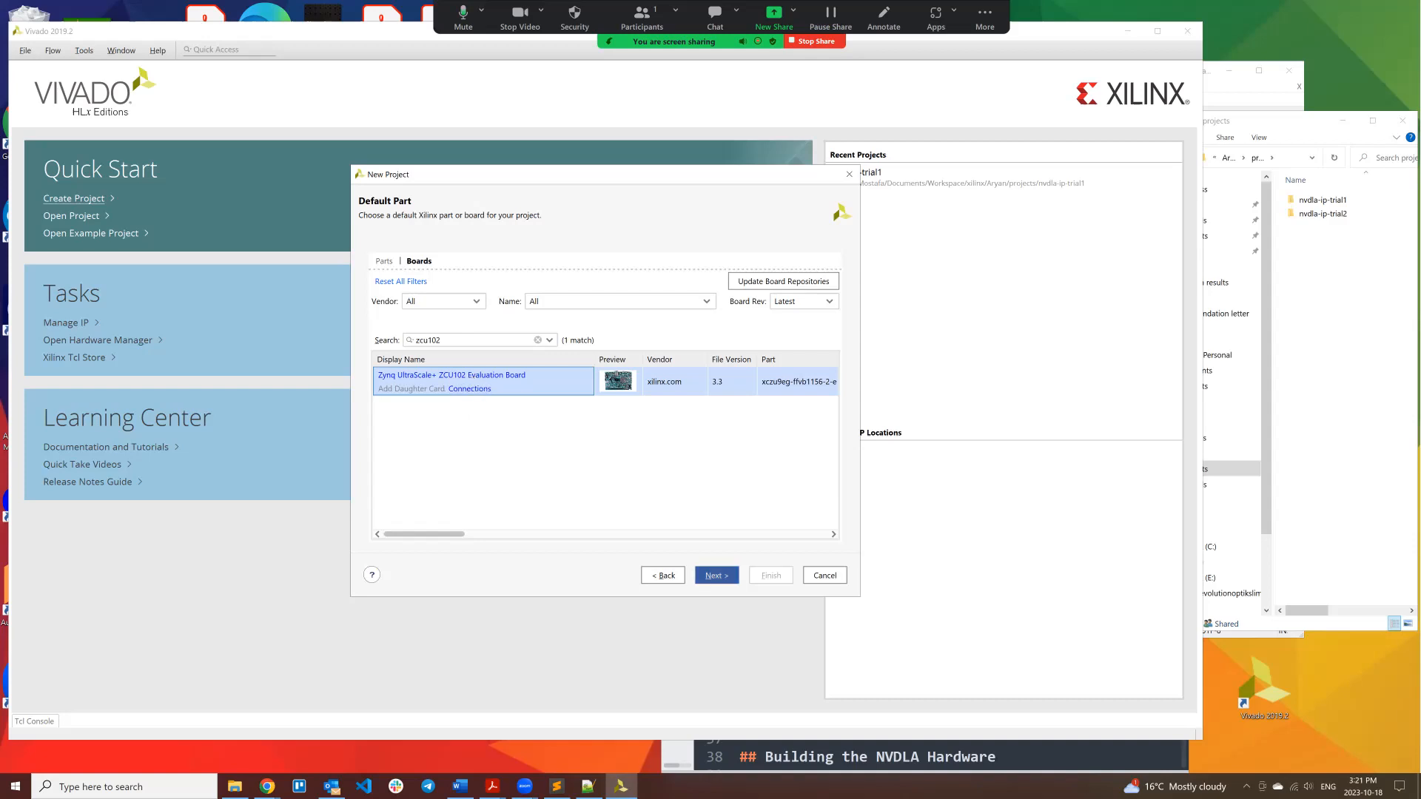
pyautogui.click(716, 575)
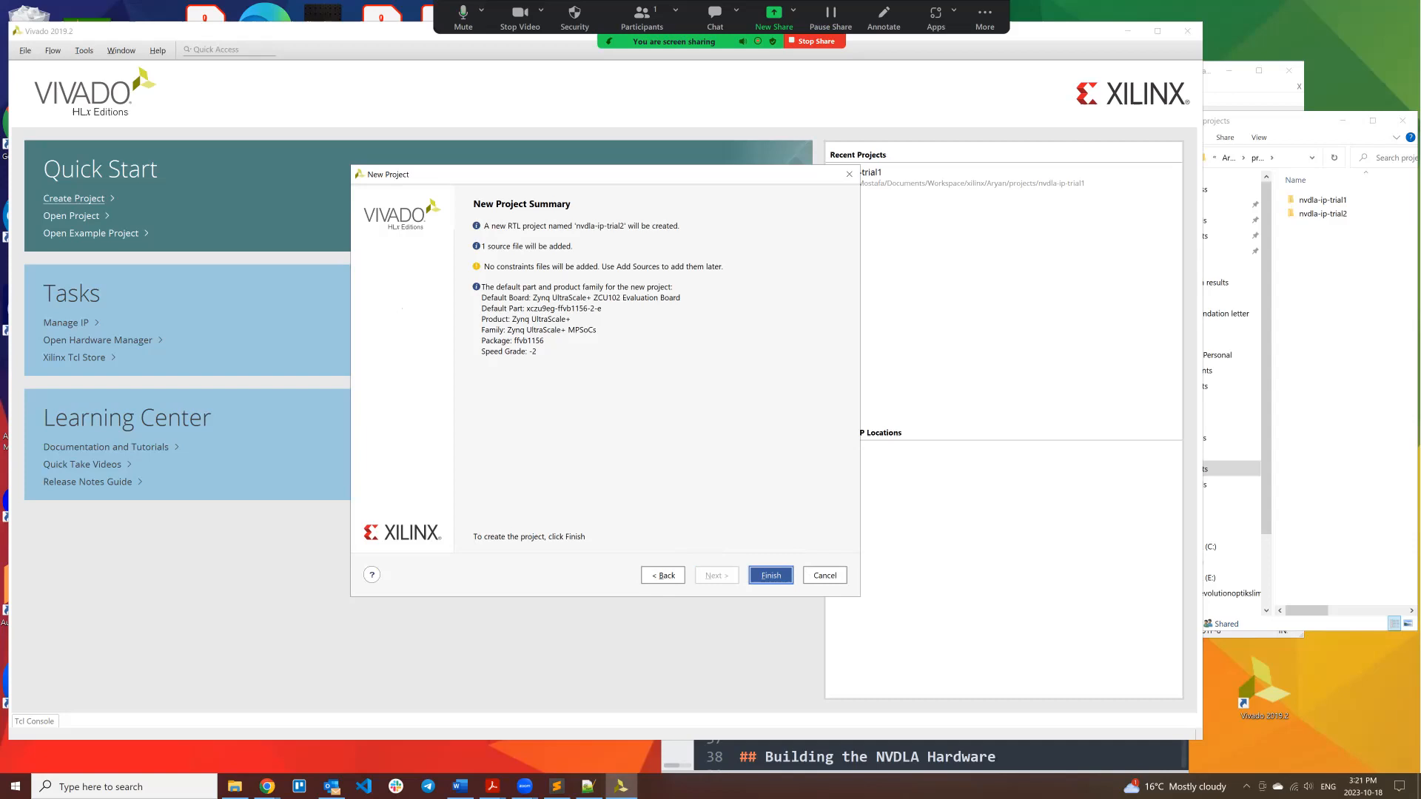
pyautogui.click(771, 575)
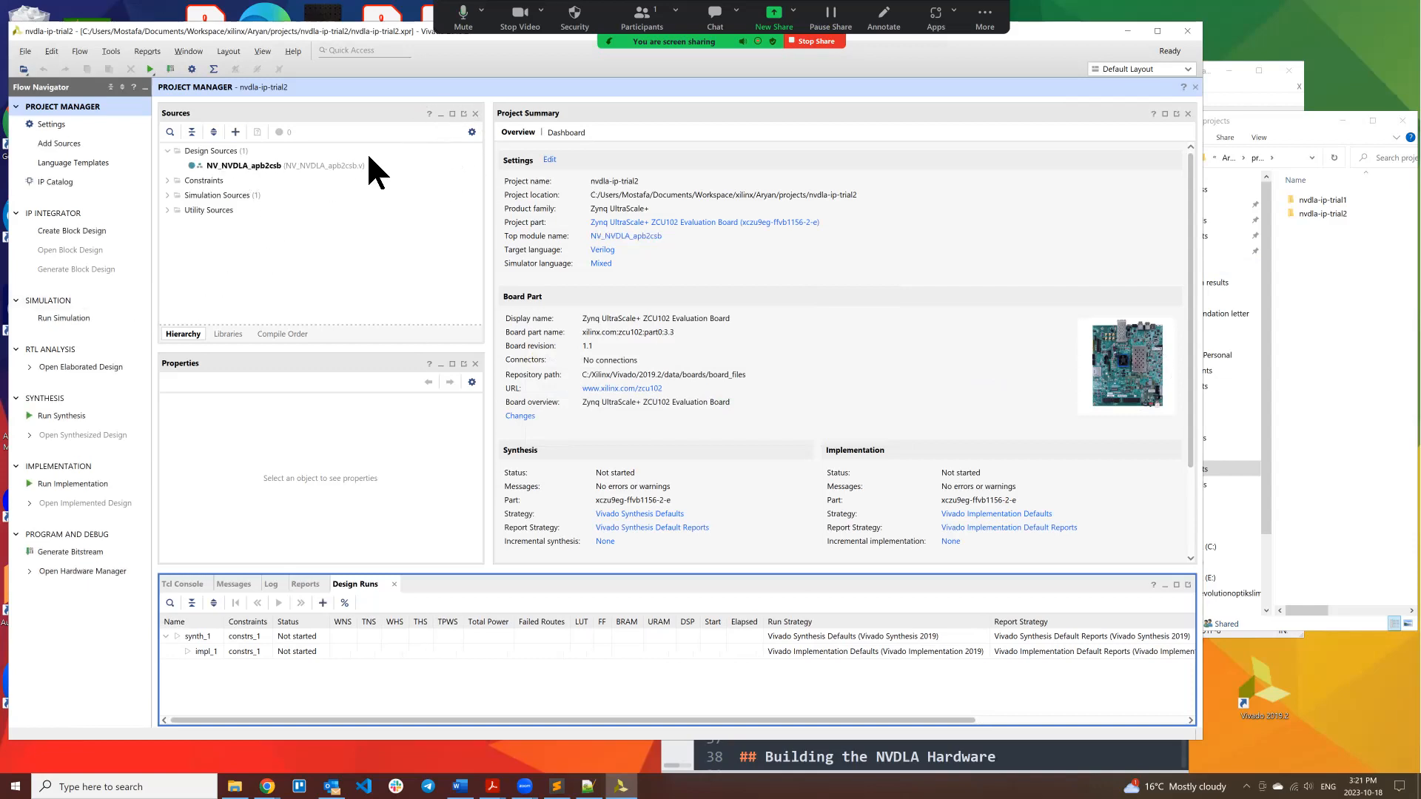
# Step: Open the NV_NVDLA_apb2csb source file and look through its Verilog code down to the end of the module
pyautogui.doubleClick(241, 166)
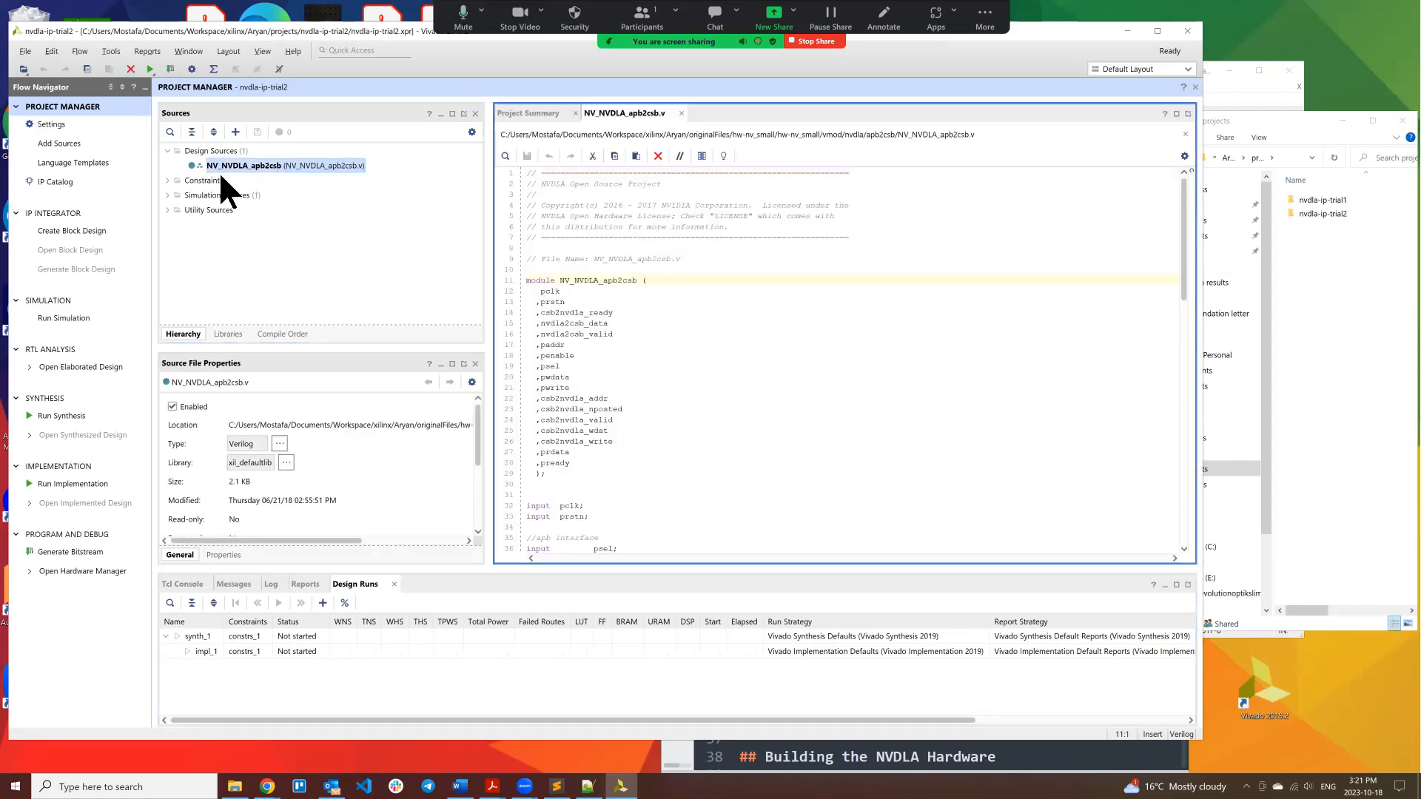
pyautogui.scroll(-19, 844, 363)
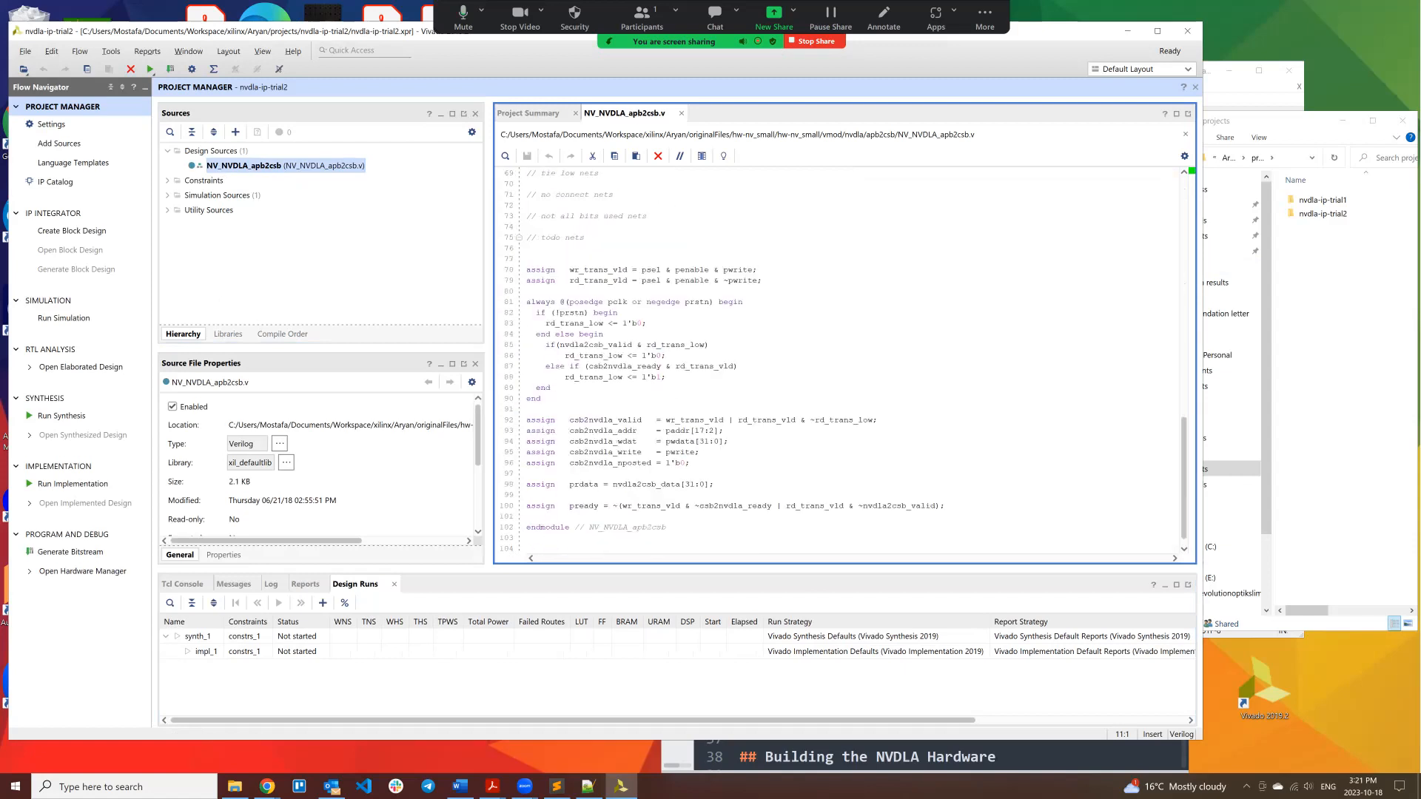
pyautogui.scroll(19, 682, 289)
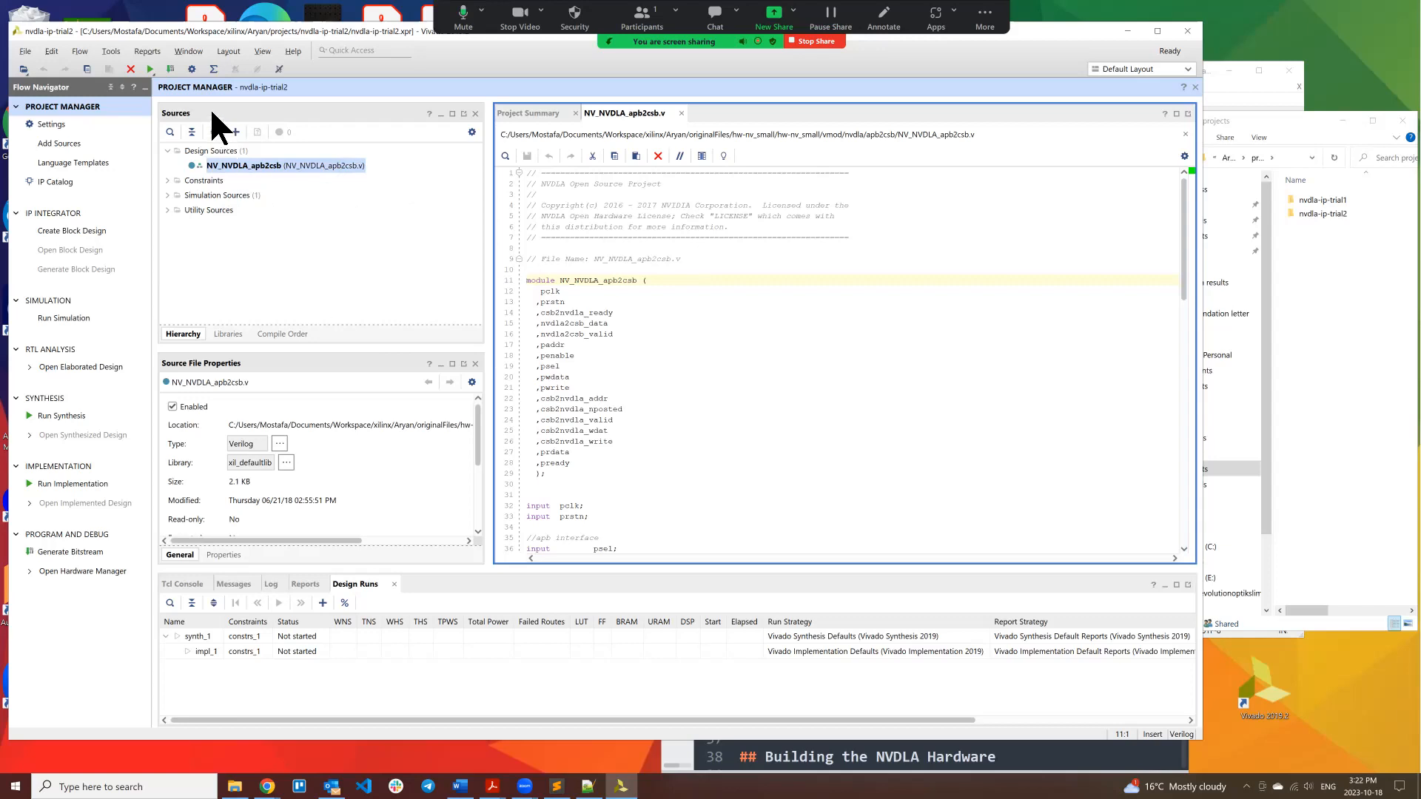
# Step: Start the Create and Package New IP wizard and advance to the choice of packaging options
pyautogui.click(115, 53)
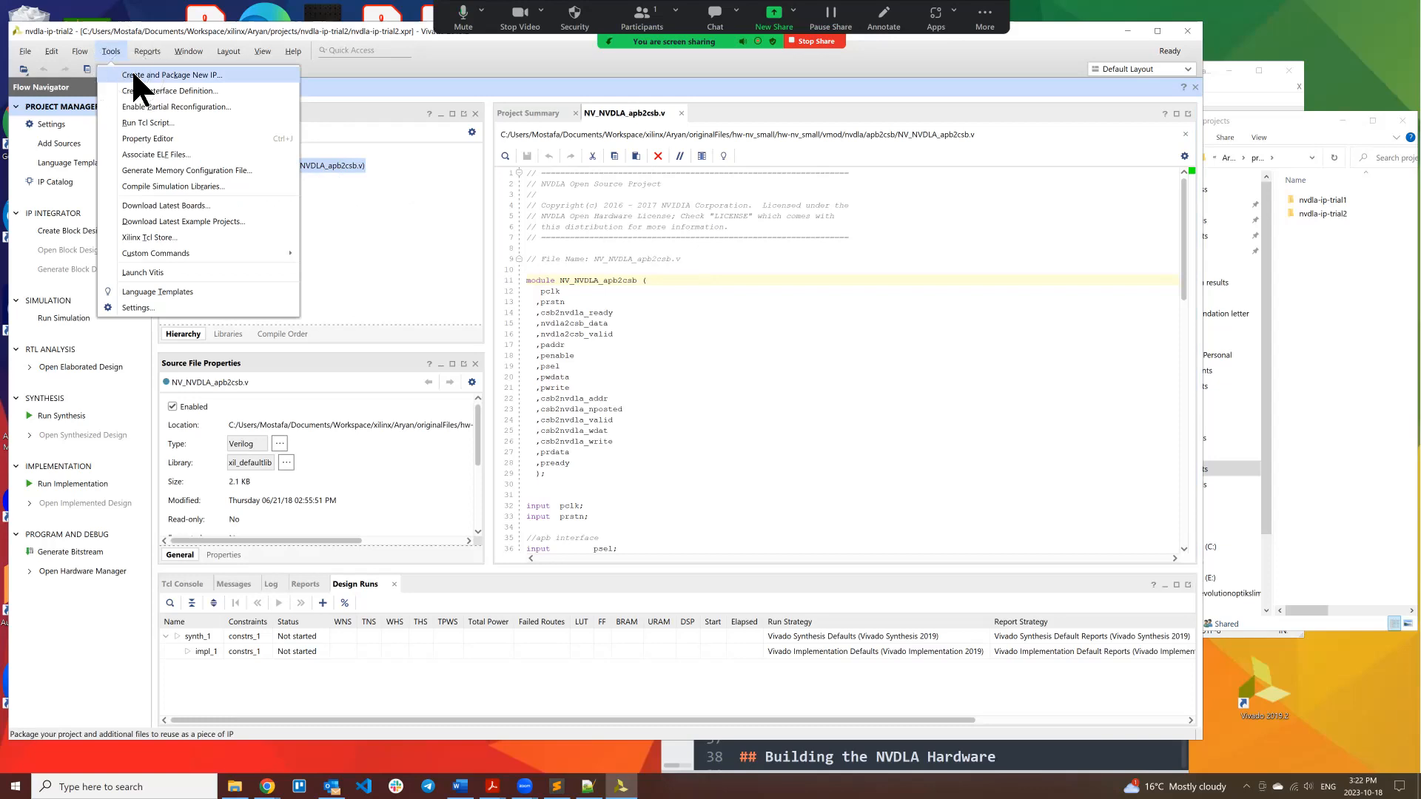
pyautogui.click(134, 75)
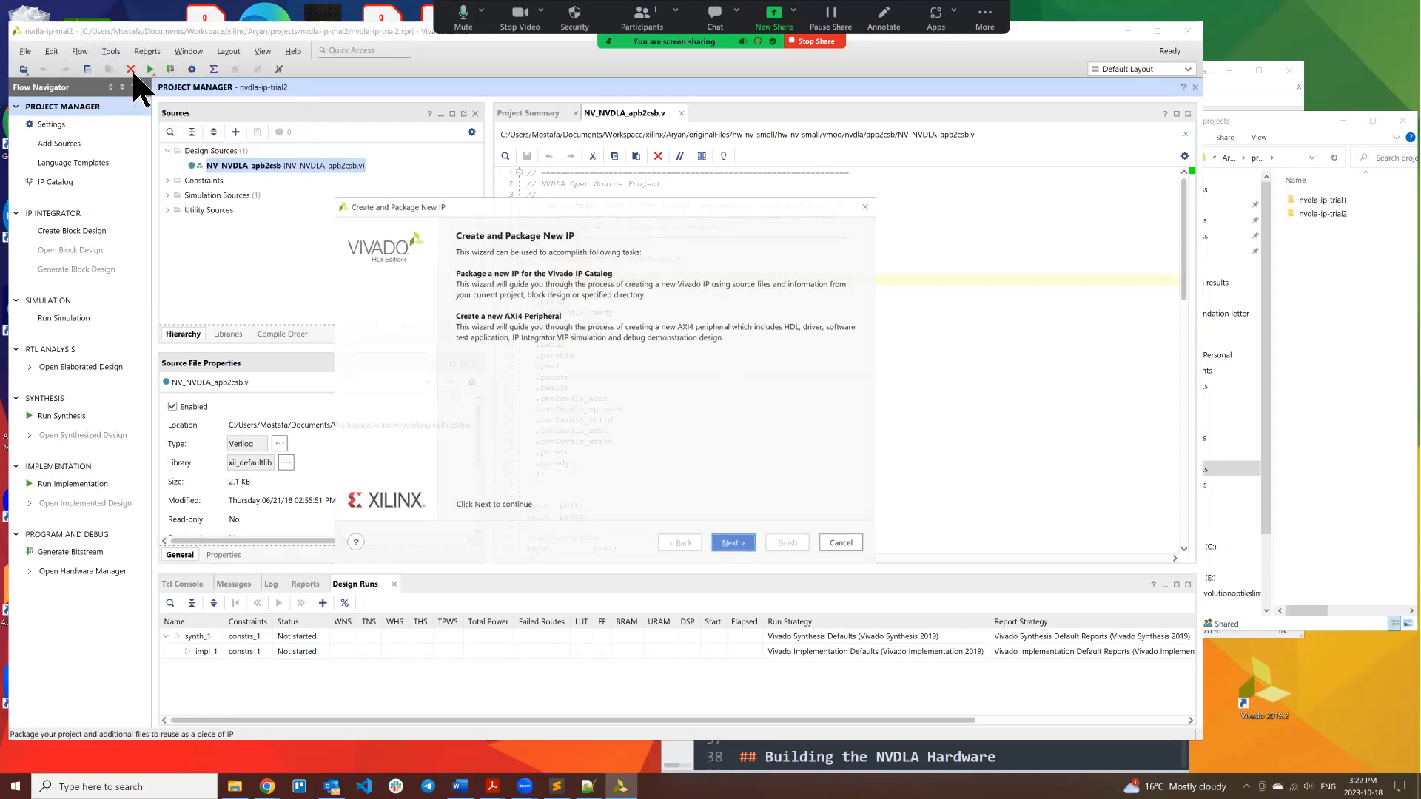
pyautogui.click(726, 545)
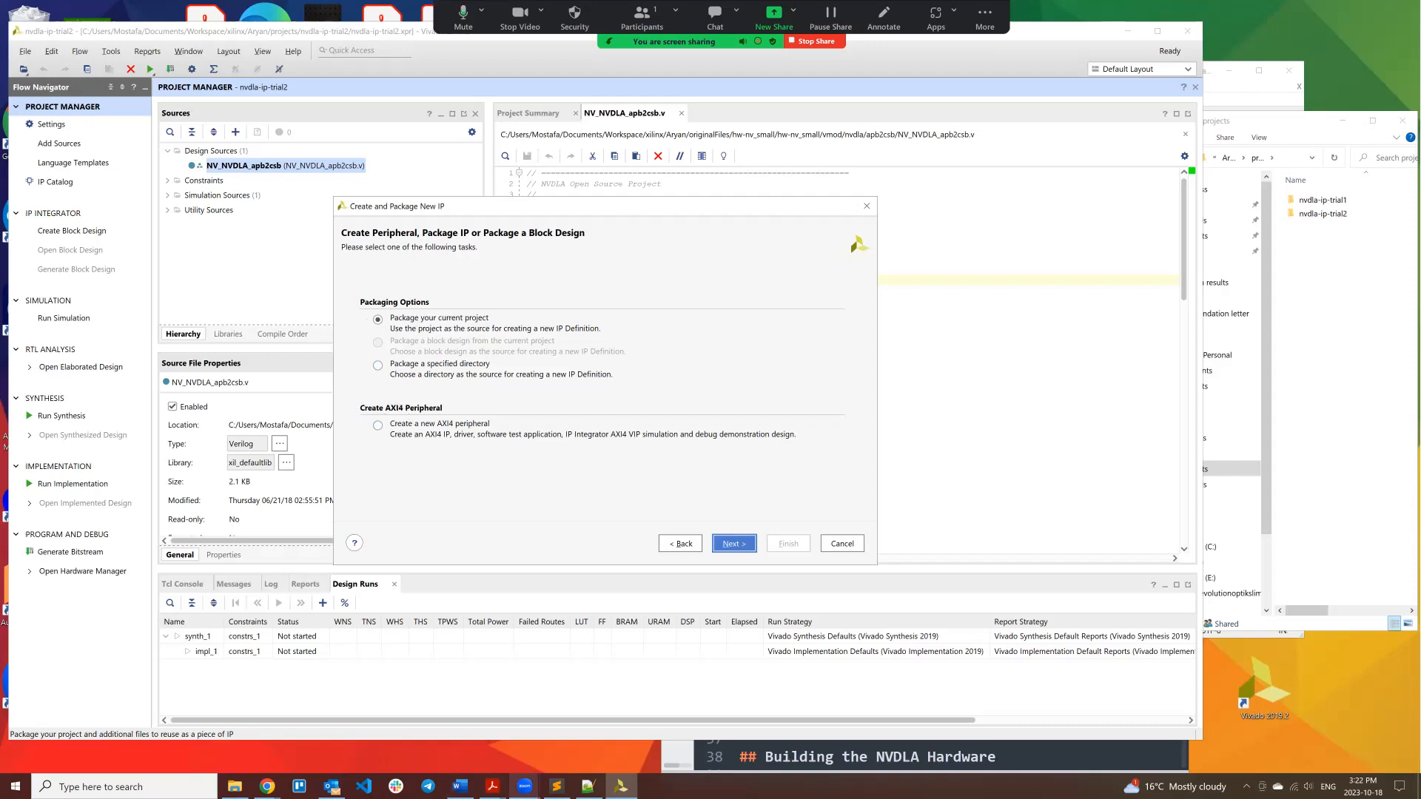
# Step: Switch to the PDF reader and compare the packaged APB to CSB IP figures in the two open NVDLA reports
pyautogui.moveTo(492, 785)
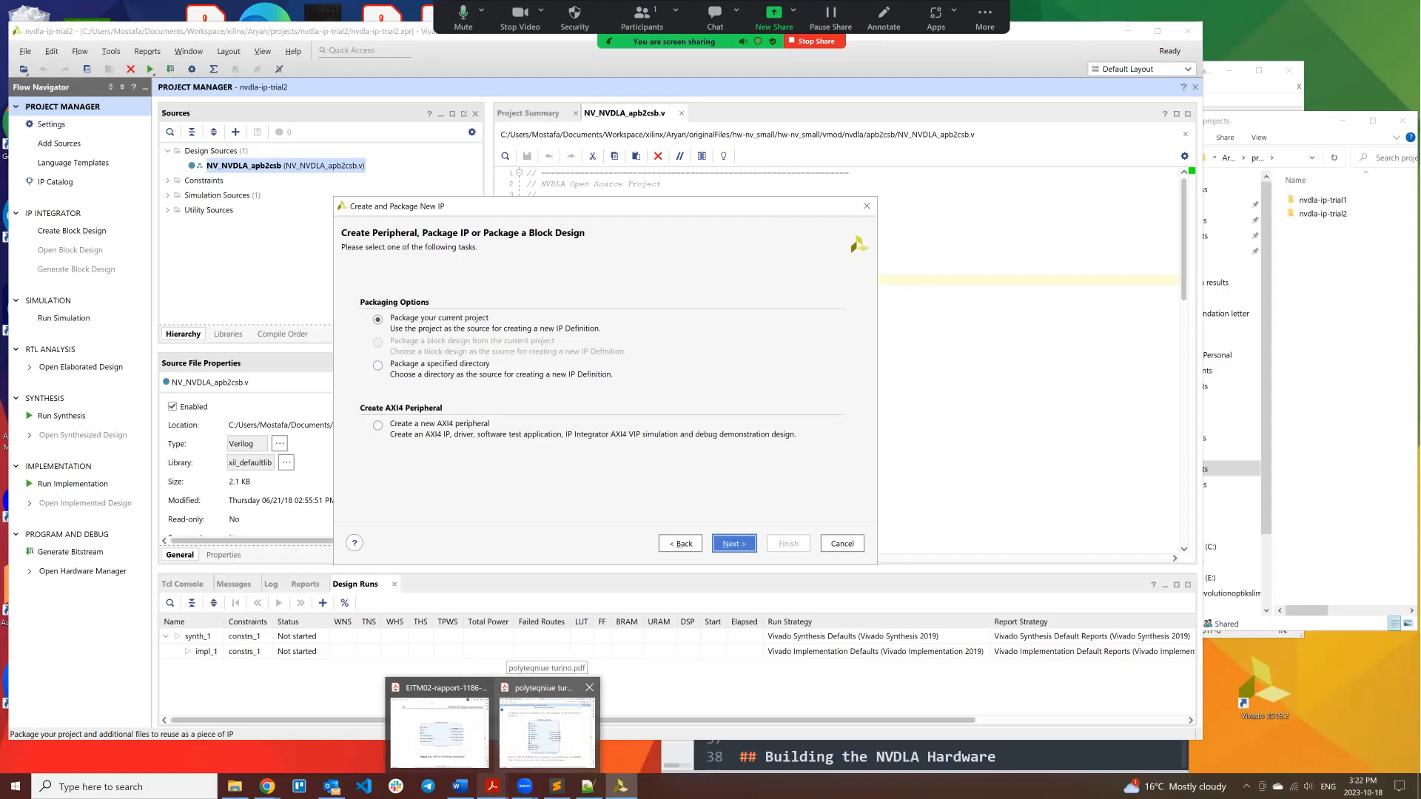
pyautogui.click(547, 721)
pyautogui.click(169, 66)
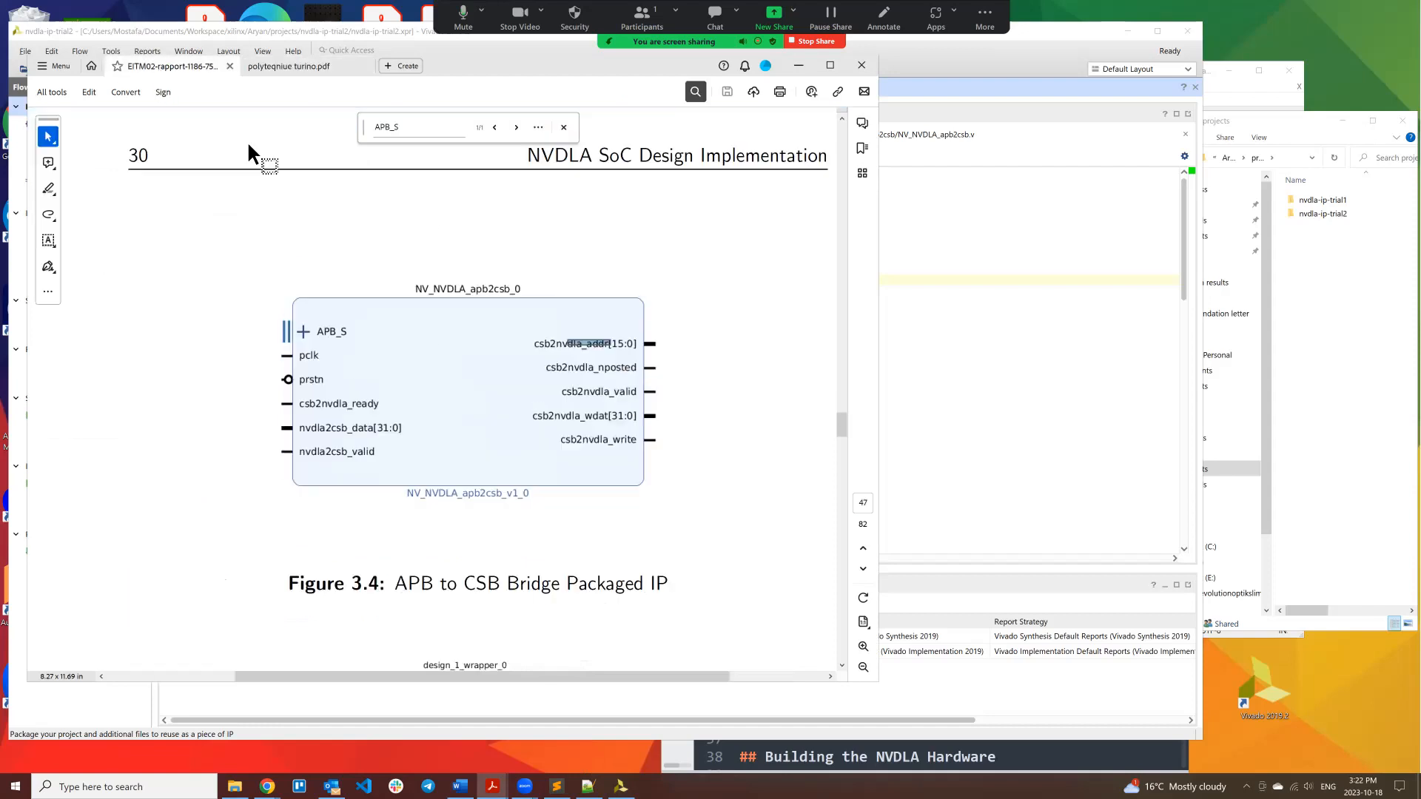
pyautogui.scroll(5, 466, 354)
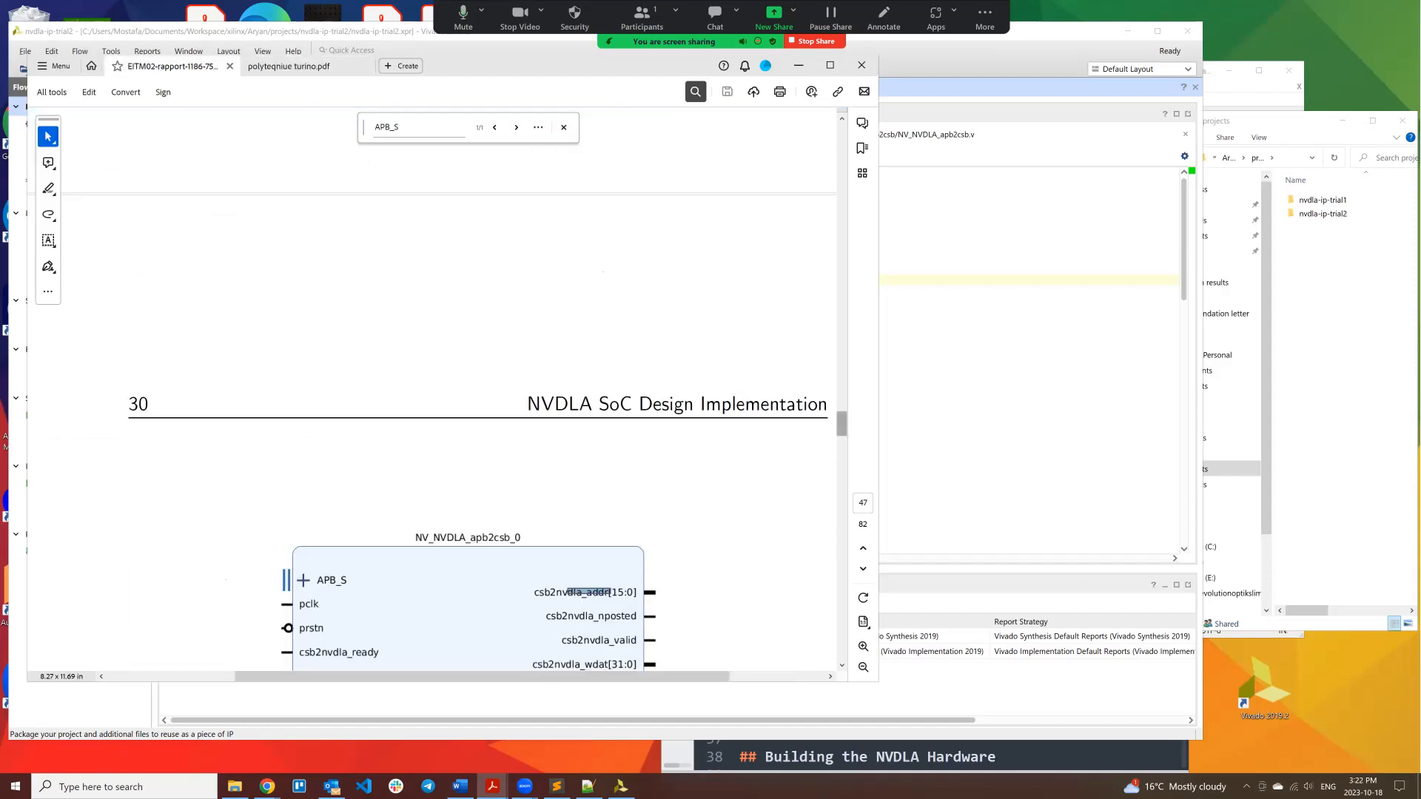
pyautogui.scroll(5, 466, 353)
pyautogui.click(308, 66)
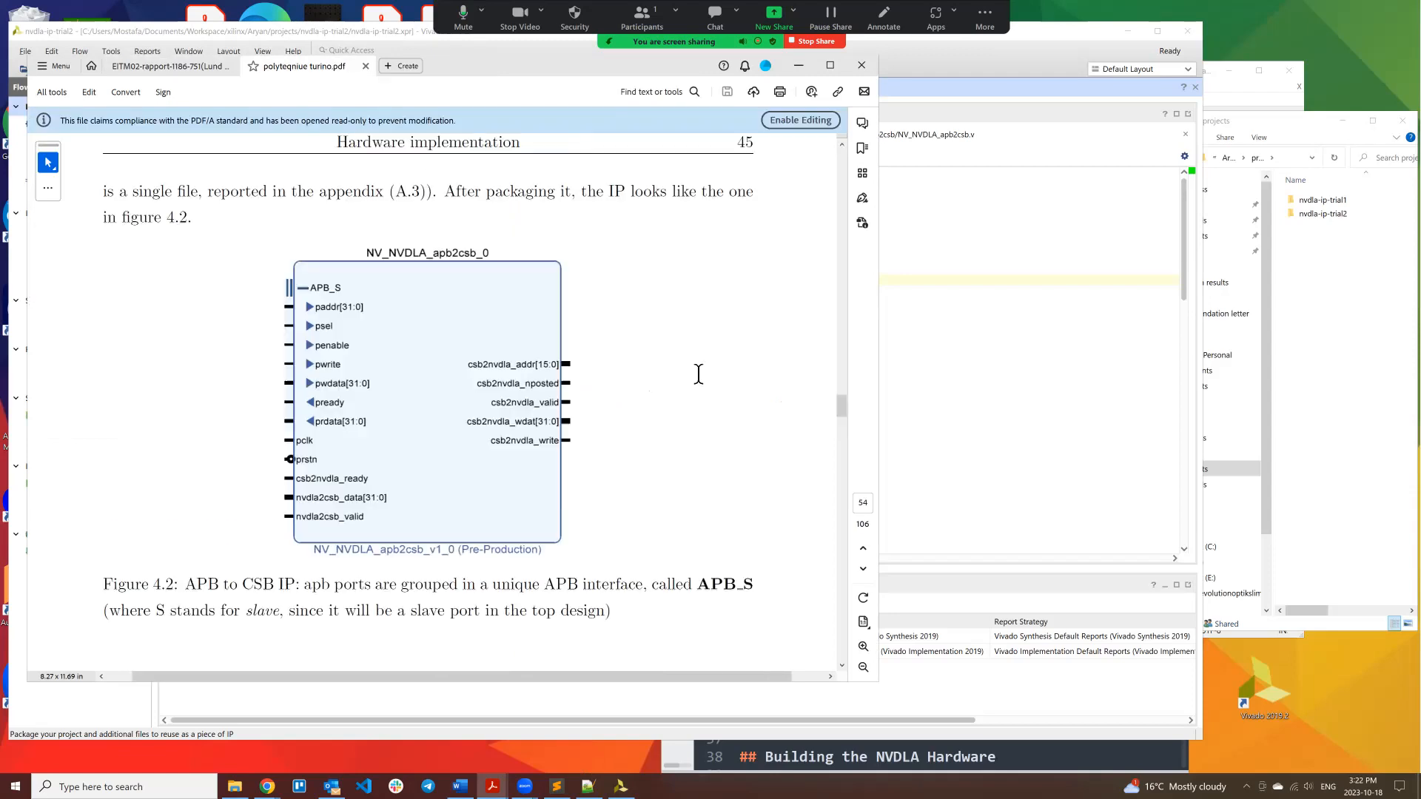
# Step: Examine the ports and the grouped AXI interface of the NVDLA IP in Figure 4.1 of the polyteqniue turino report
pyautogui.scroll(15, 429, 403)
pyautogui.scroll(20, 429, 404)
pyautogui.scroll(-20, 429, 403)
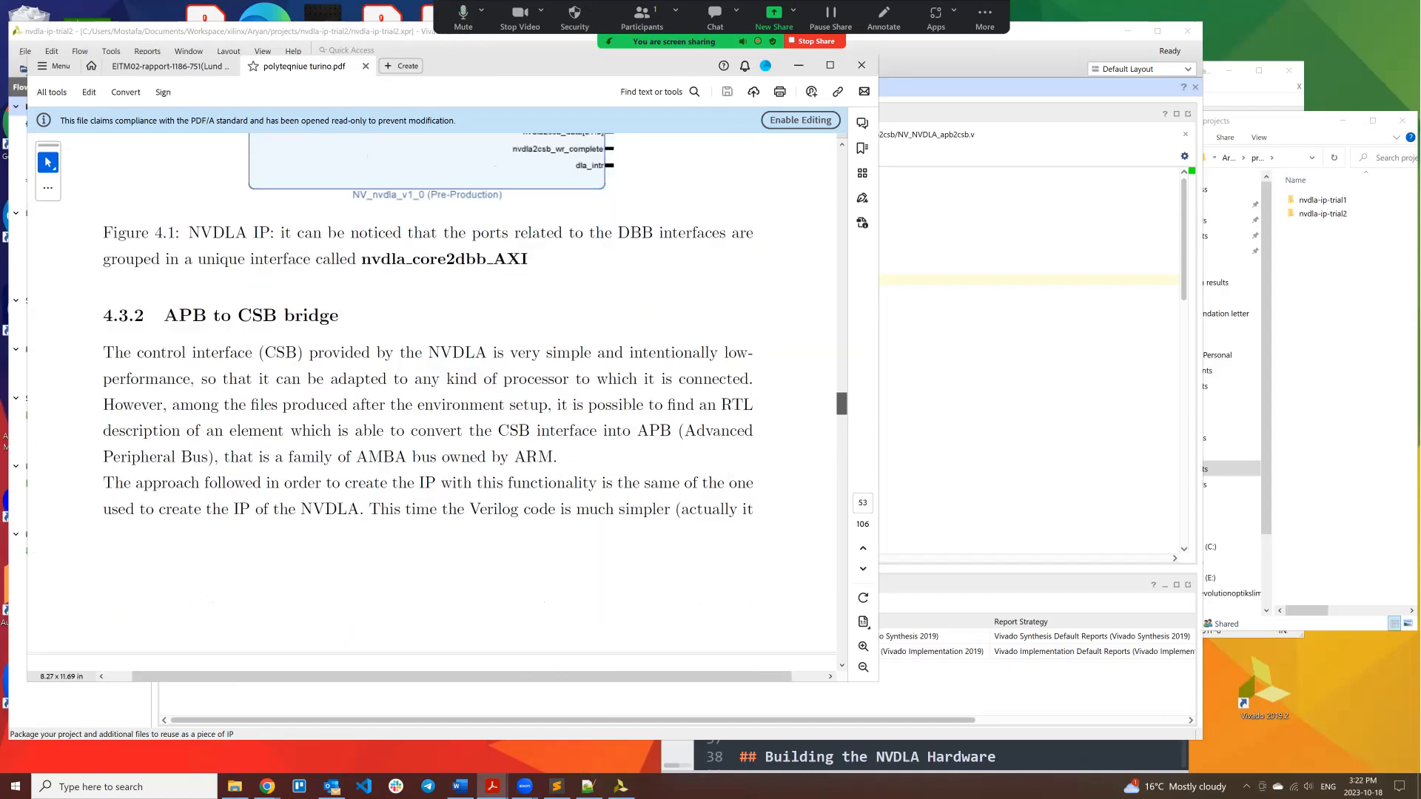
pyautogui.scroll(8, 445, 358)
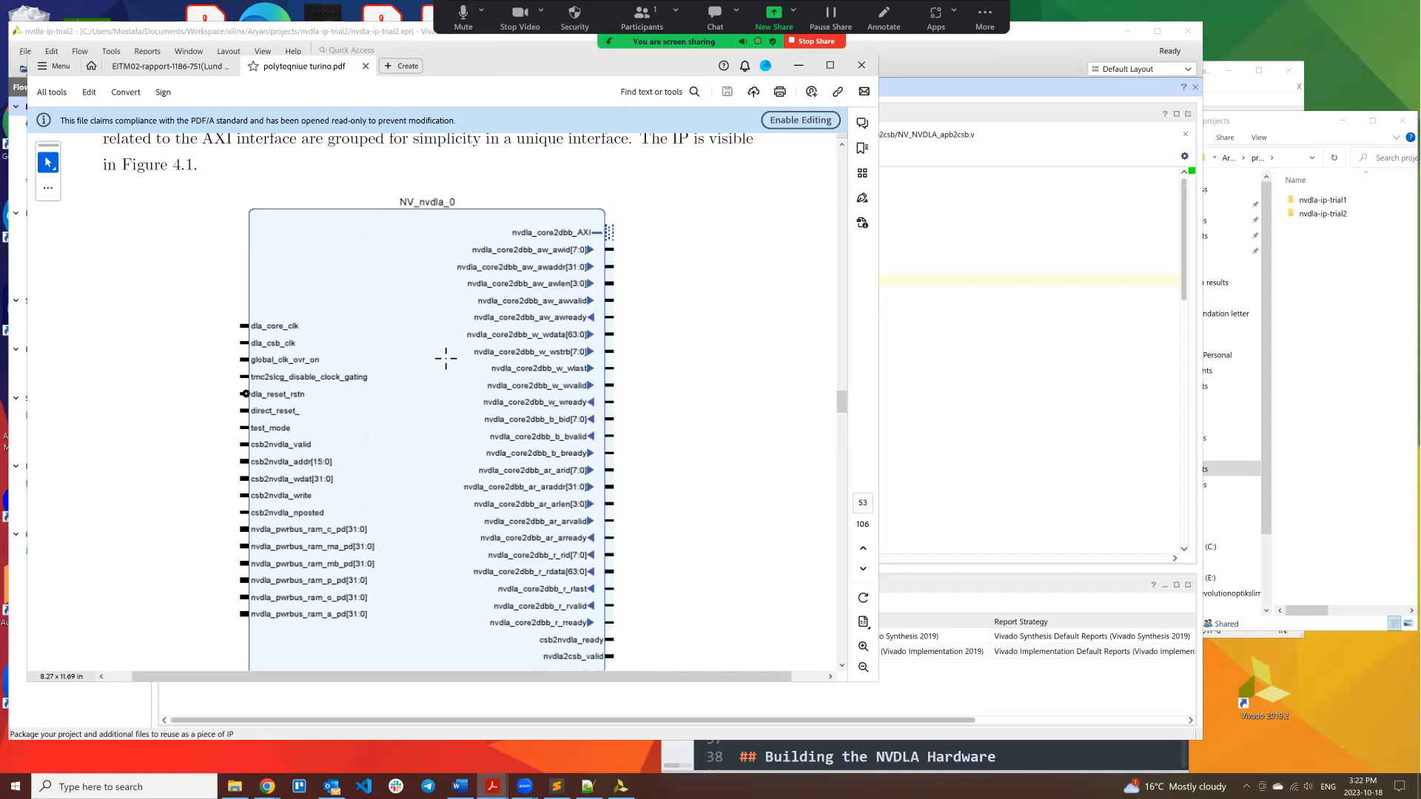
pyautogui.scroll(-2, 410, 245)
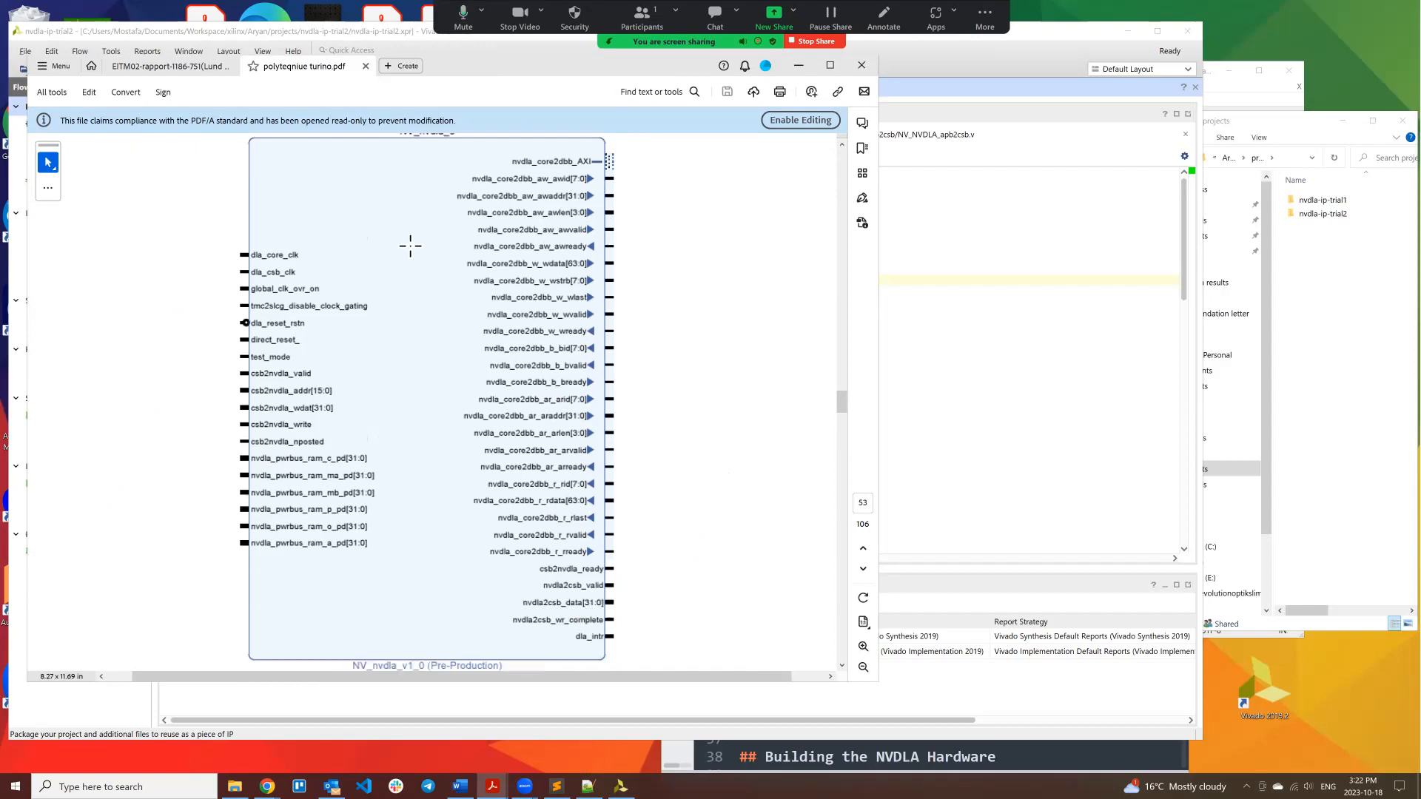
pyautogui.scroll(-3, 391, 308)
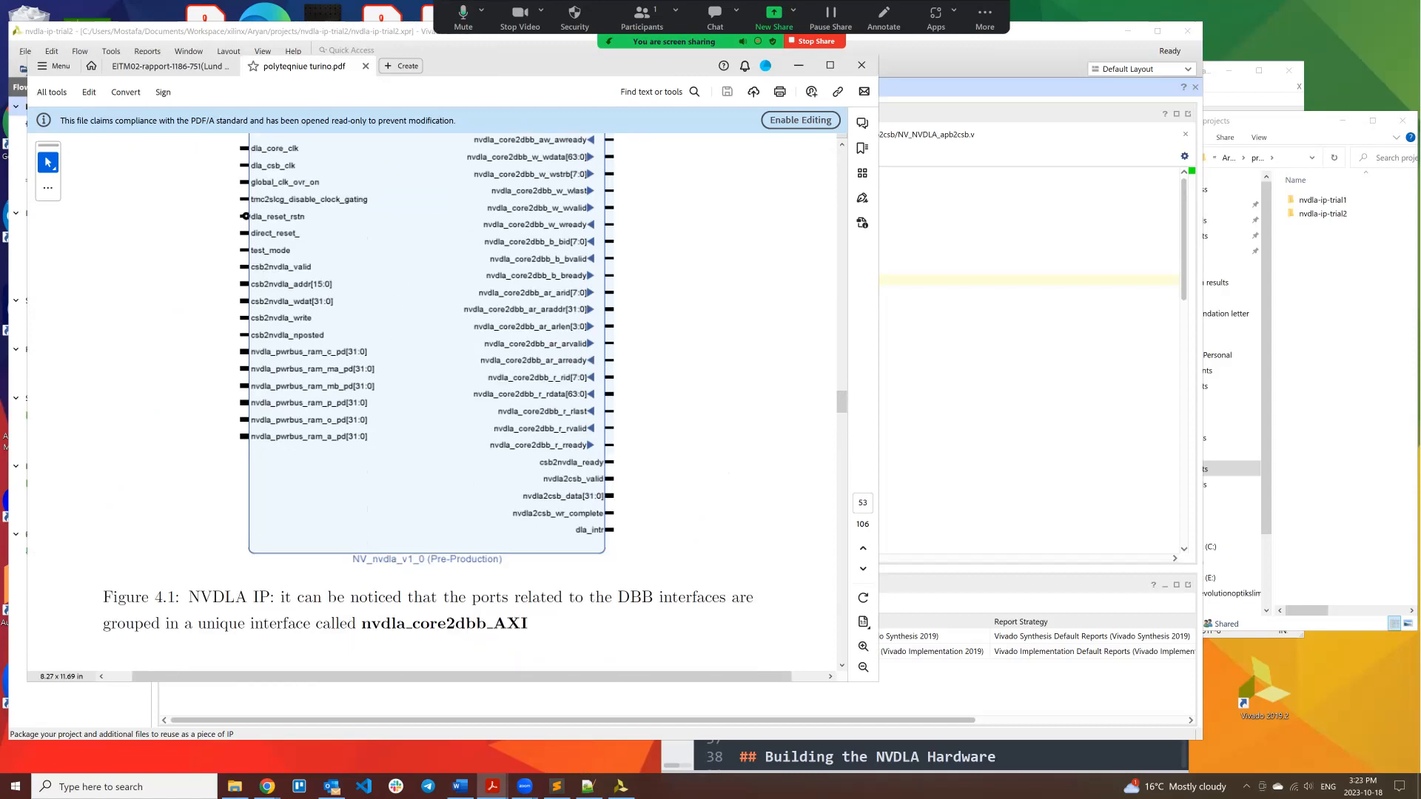
pyautogui.scroll(2, 427, 398)
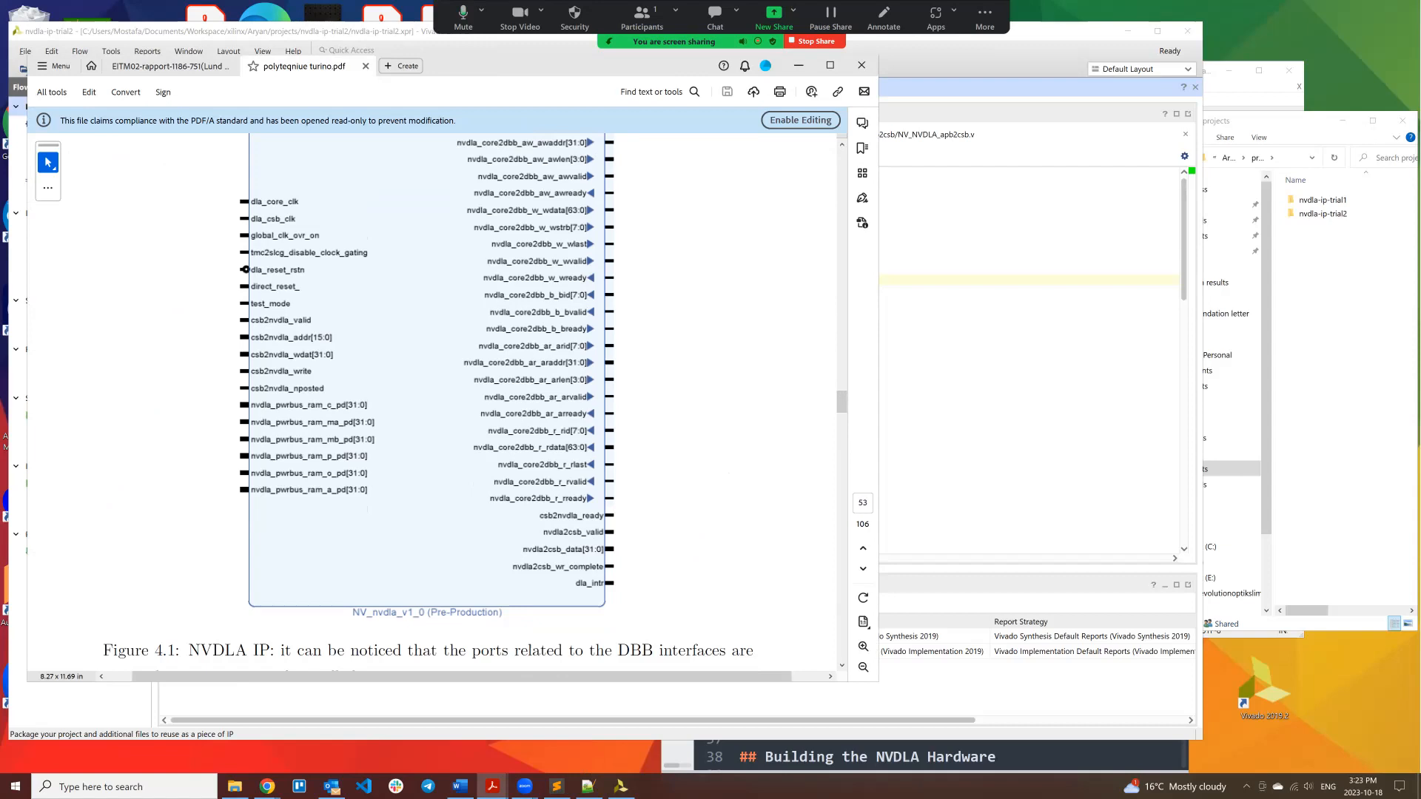
pyautogui.scroll(2, 366, 354)
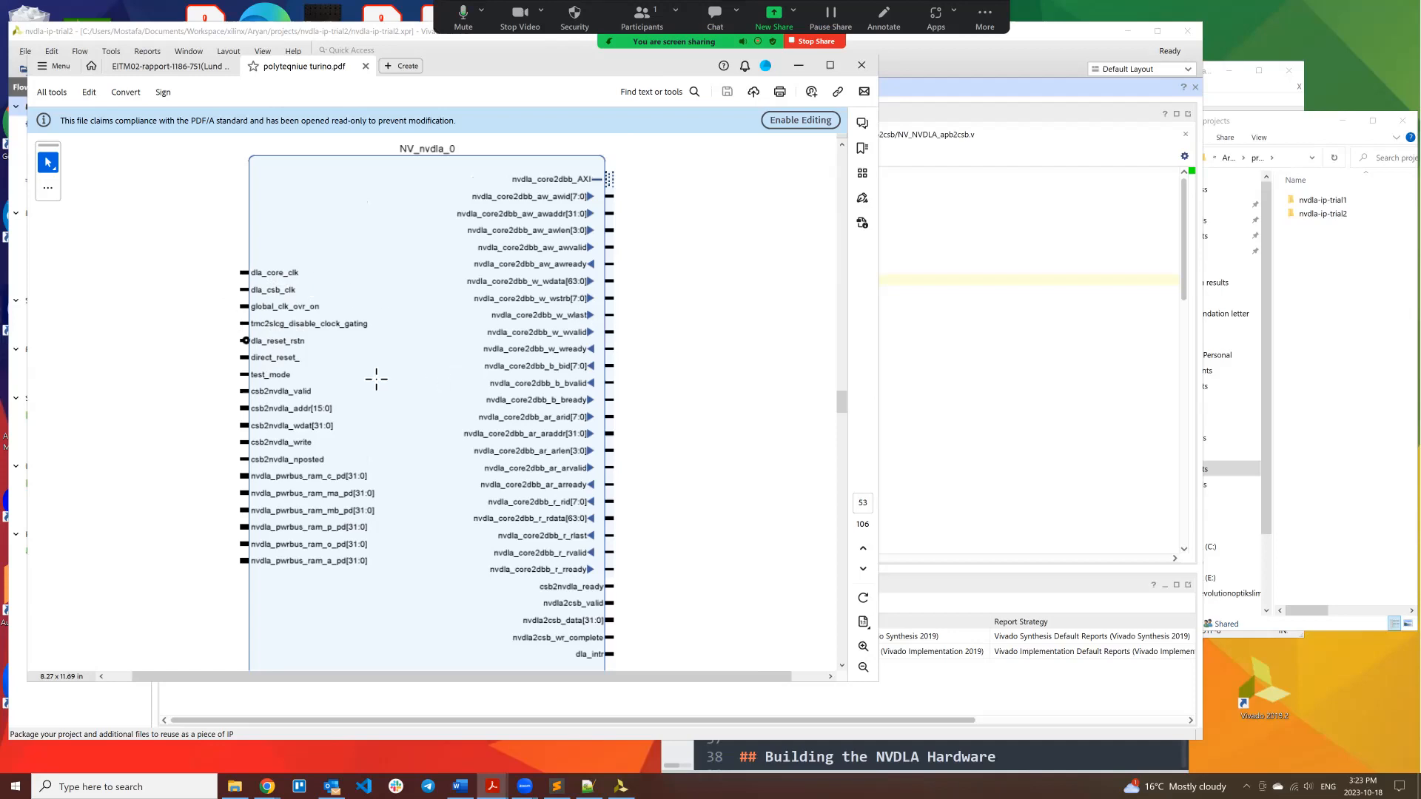
pyautogui.scroll(-3, 376, 379)
pyautogui.scroll(5, 376, 379)
# Step: Read the report's passage on wrapping the two IPs and view the block diagram that connects them
pyautogui.scroll(-11, 376, 379)
pyautogui.scroll(-15, 433, 403)
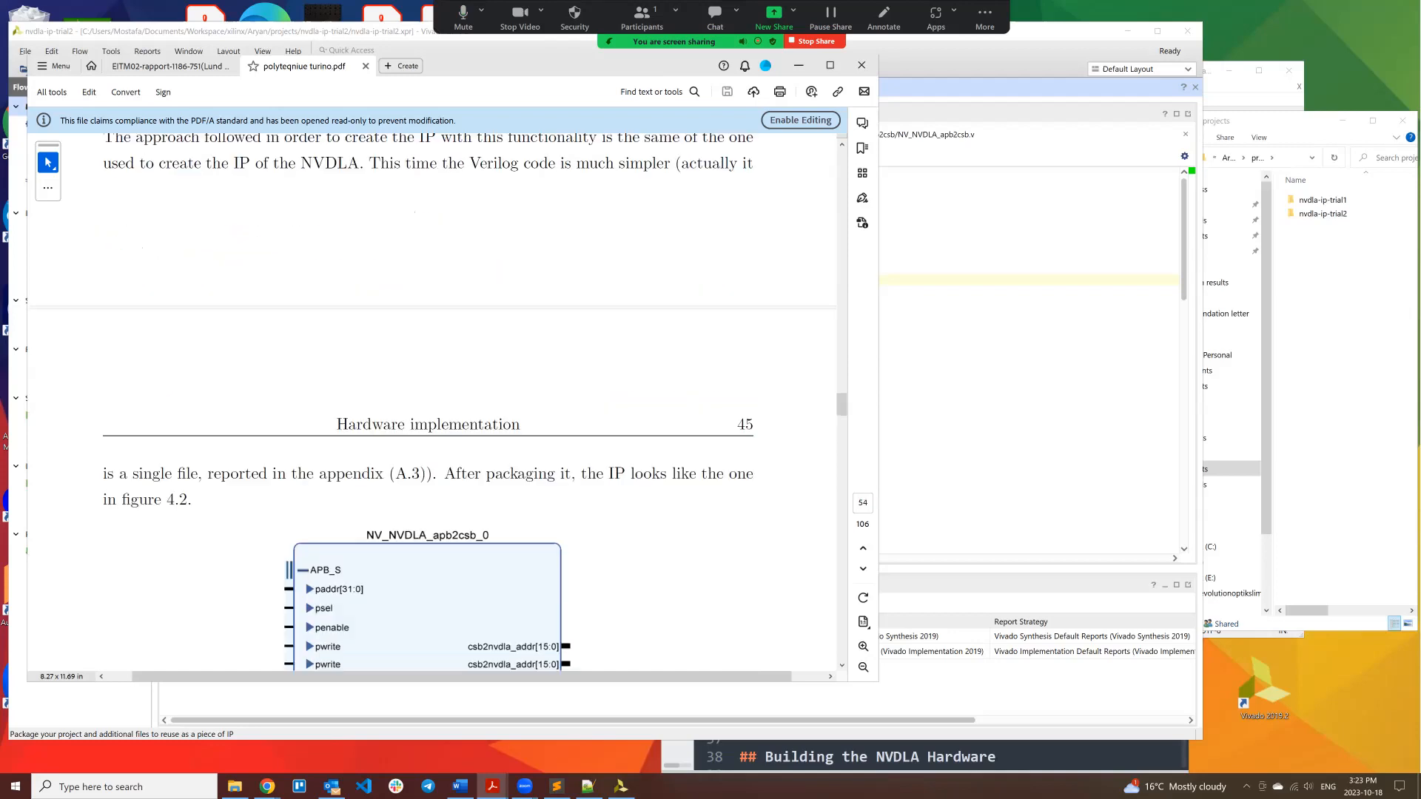
pyautogui.scroll(-10, 432, 403)
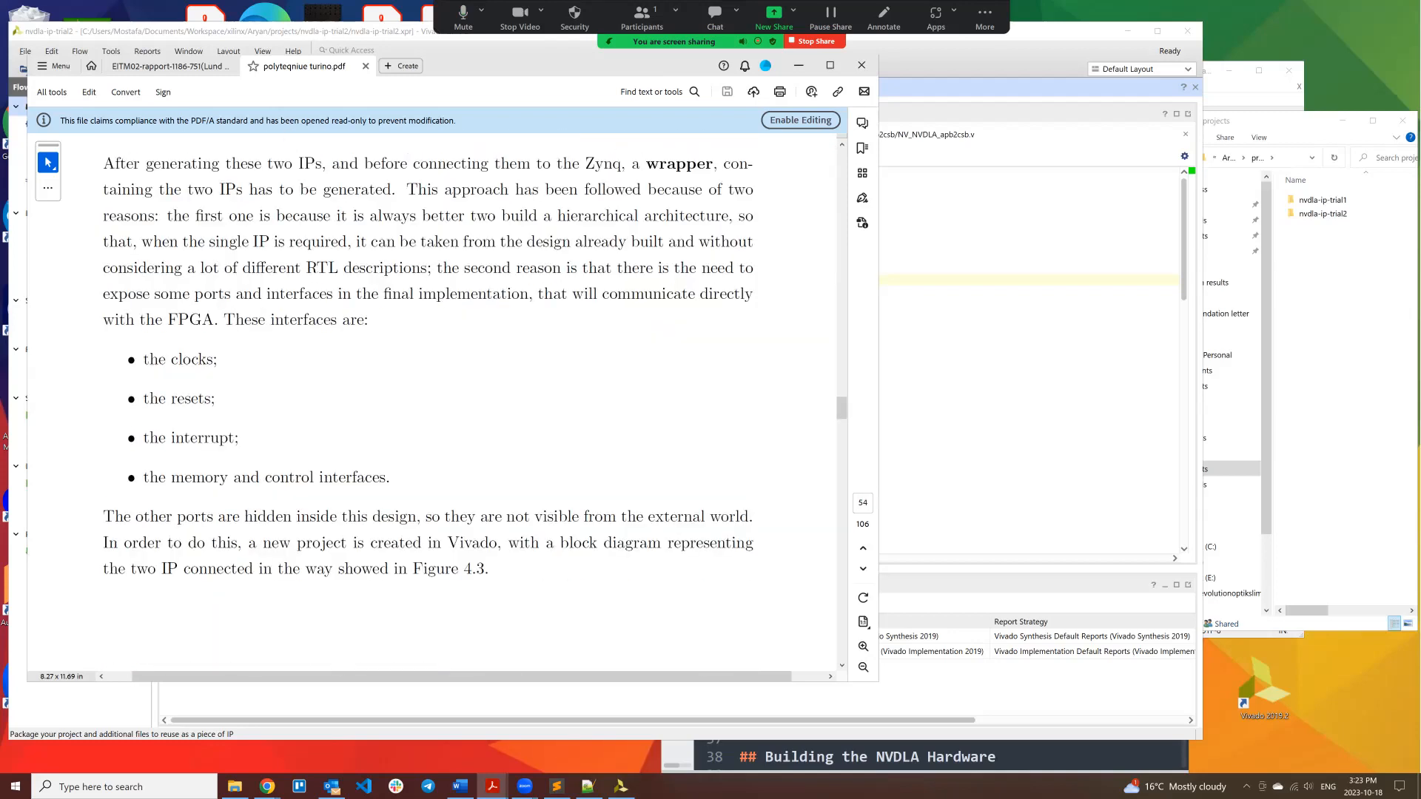
pyautogui.scroll(3, 433, 404)
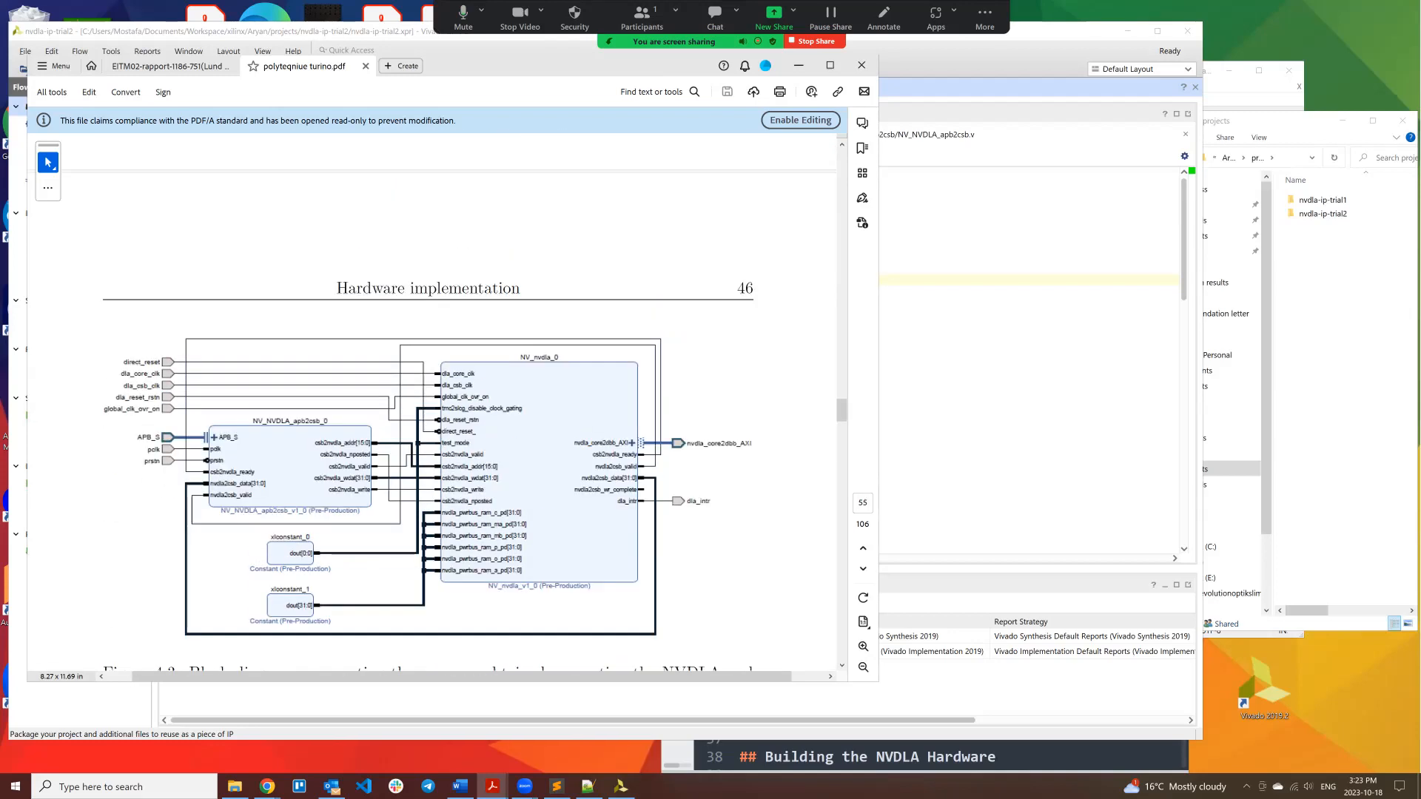
# Step: Switch to the EITM02 report and examine its NVDLA core, APB to CSB bridge and design_1_wrapper IP figures
pyautogui.click(146, 49)
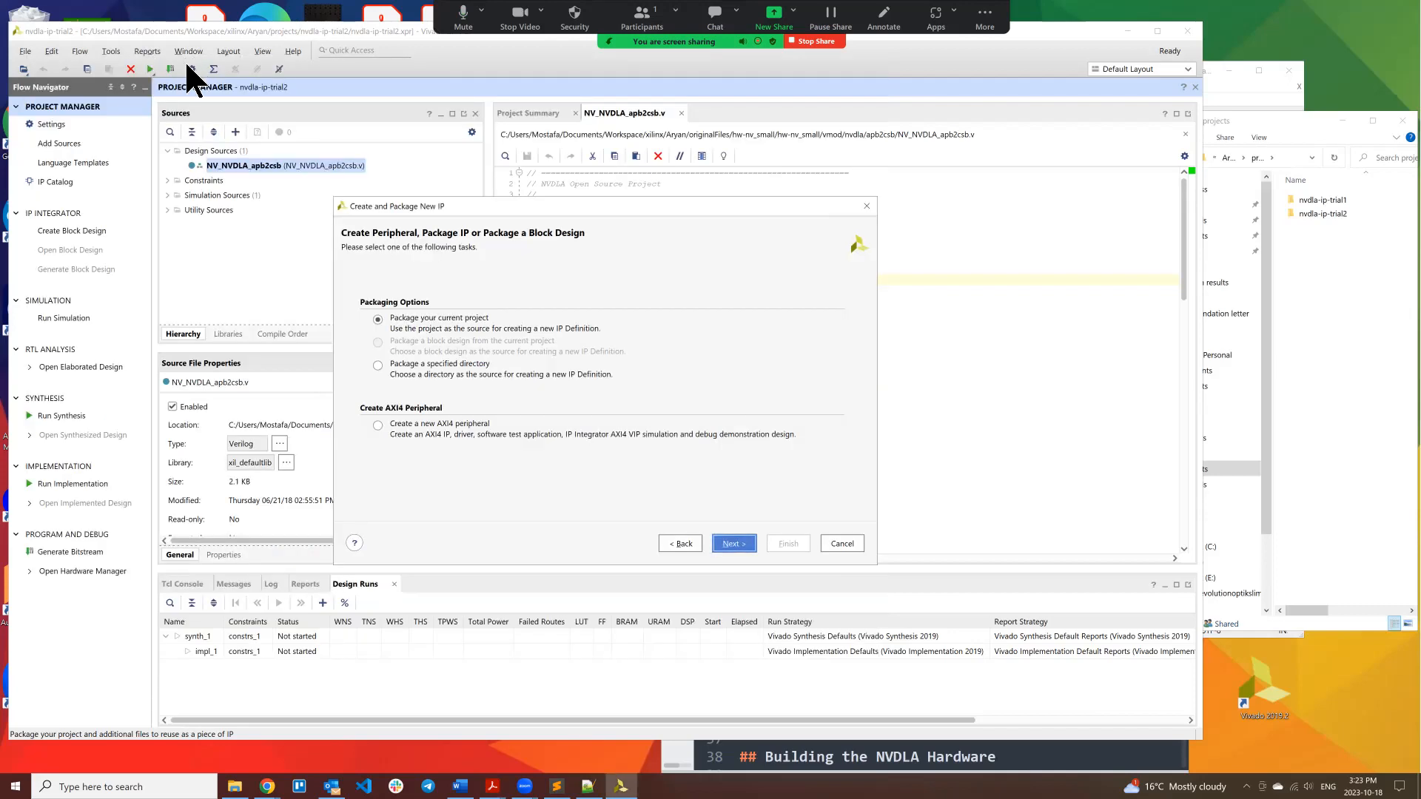
pyautogui.hotkey('alt', 'Tab')
pyautogui.click(176, 68)
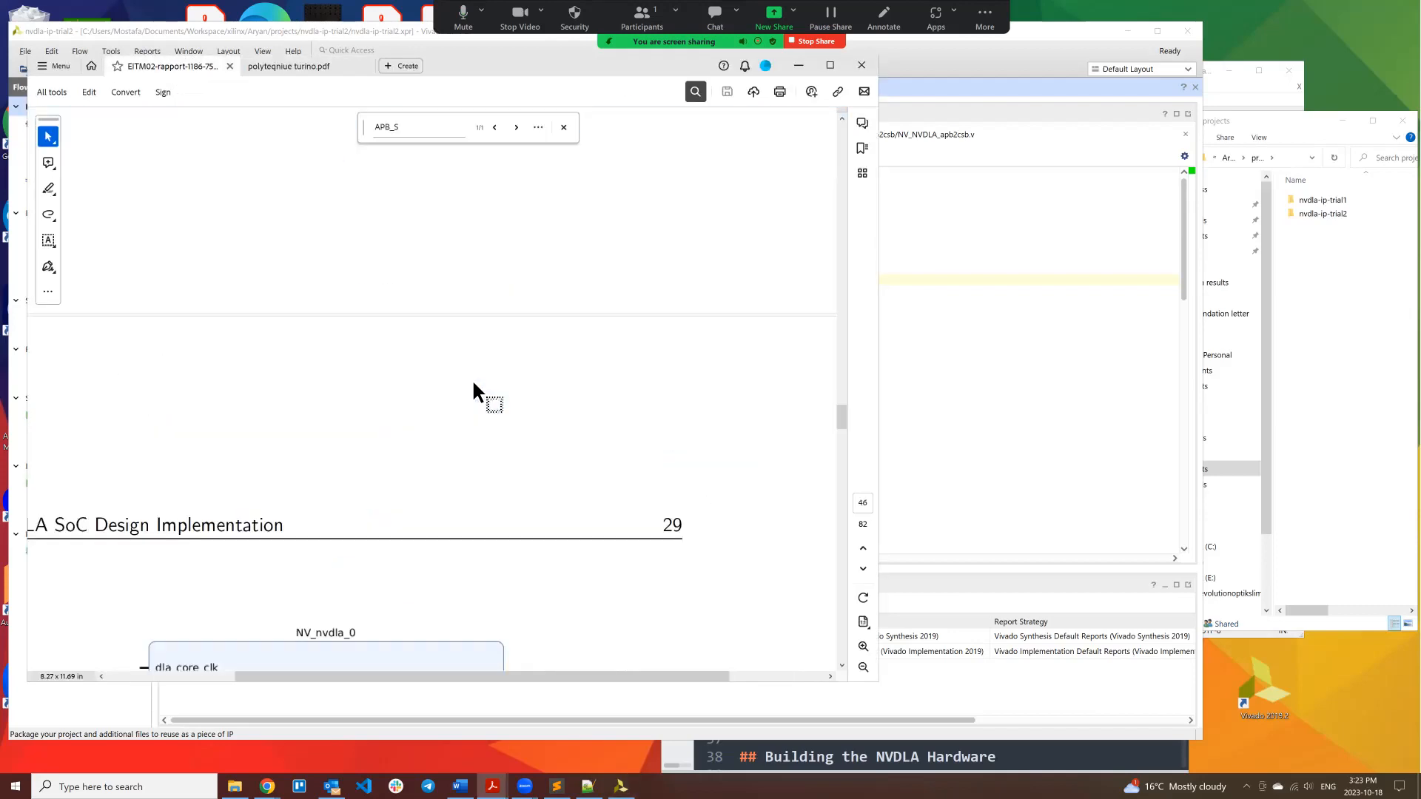
pyautogui.scroll(-6, 433, 403)
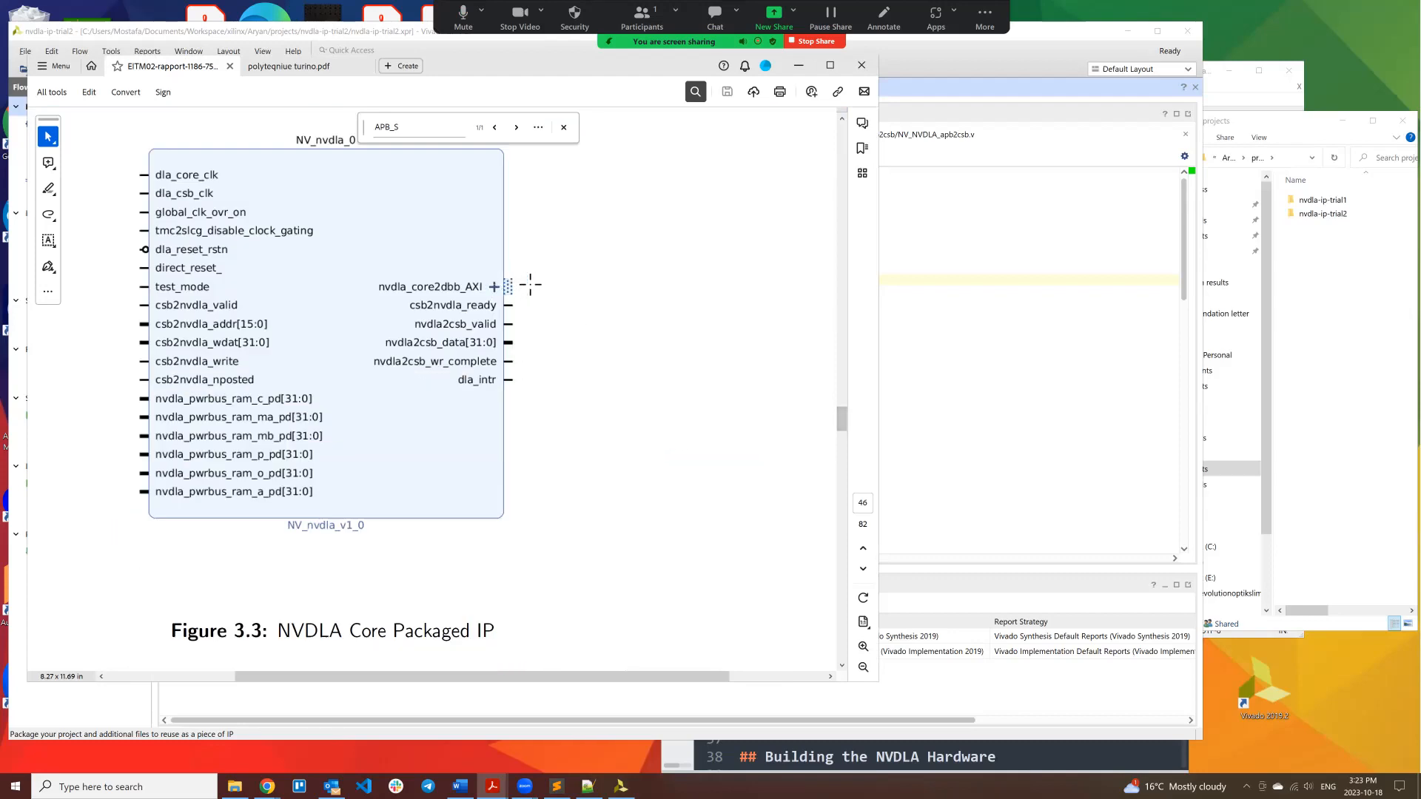
pyautogui.scroll(-2, 433, 392)
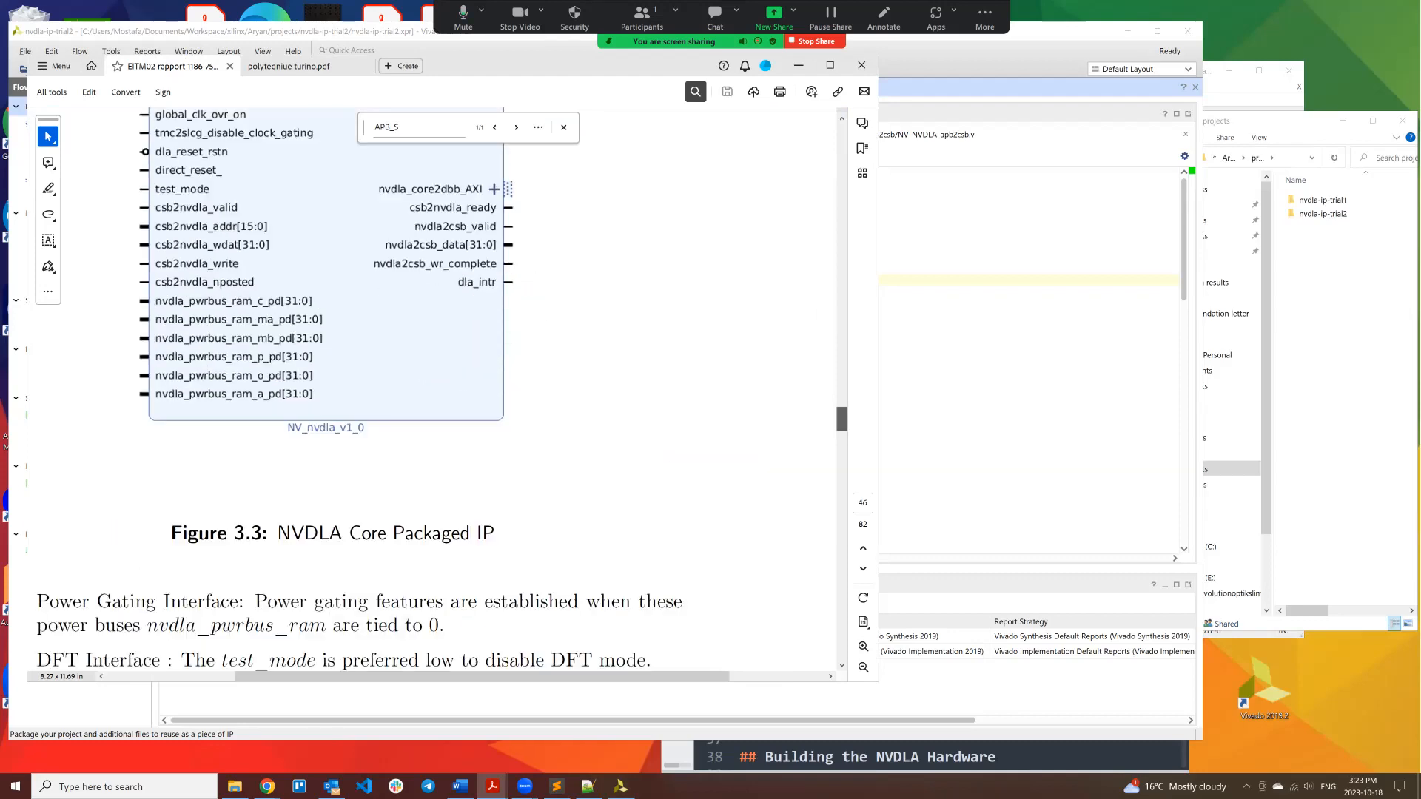
pyautogui.scroll(15, 433, 392)
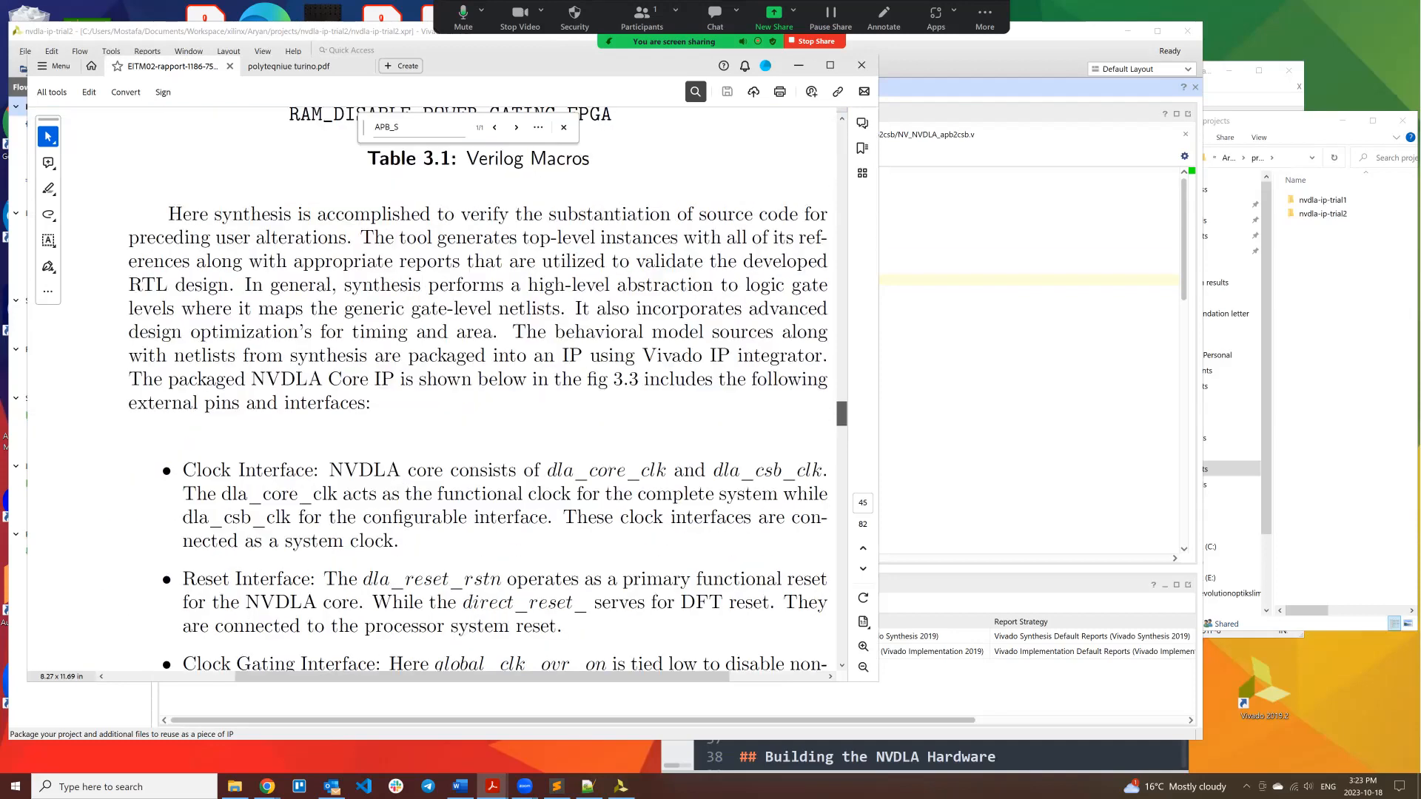
pyautogui.scroll(-20, 432, 392)
pyautogui.scroll(-10, 433, 392)
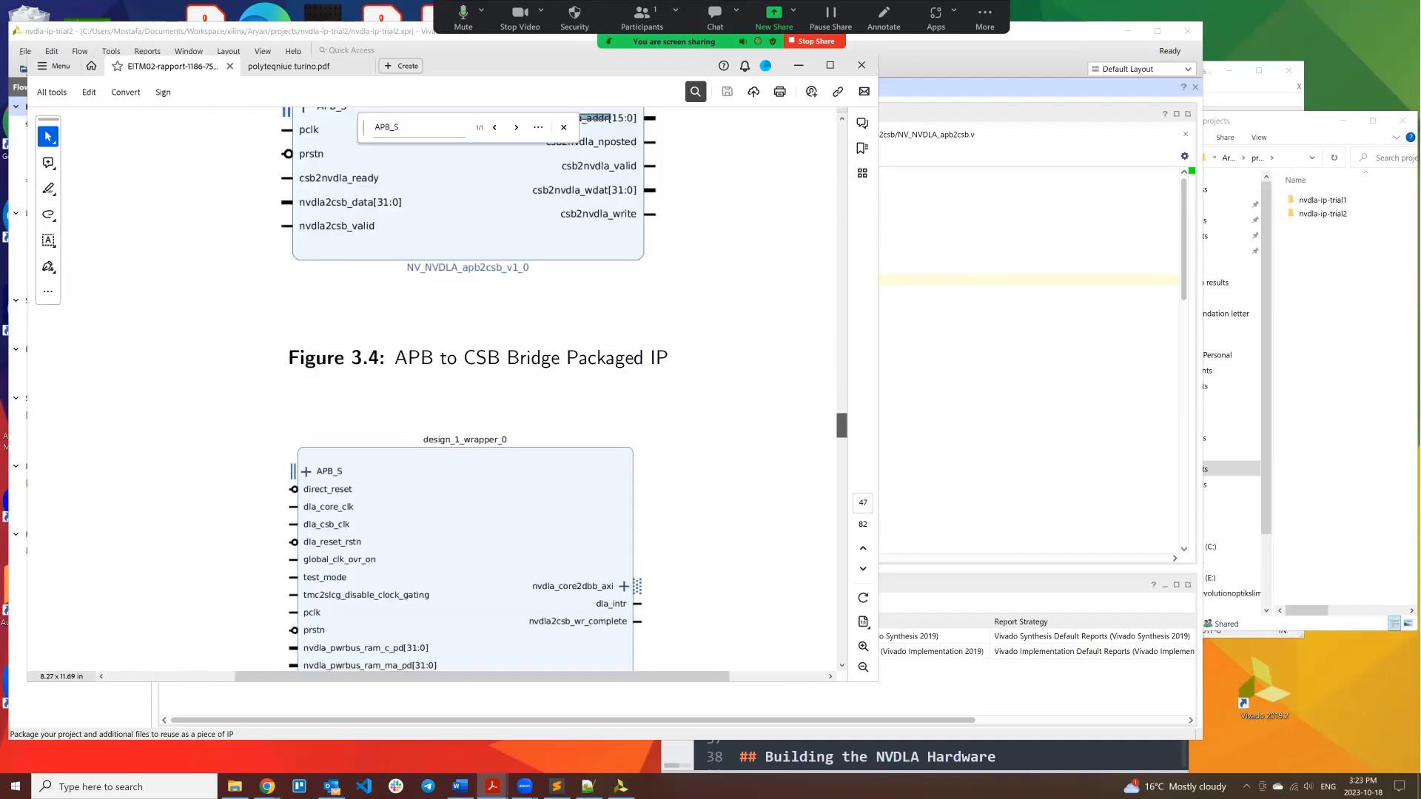
pyautogui.scroll(-2, 433, 393)
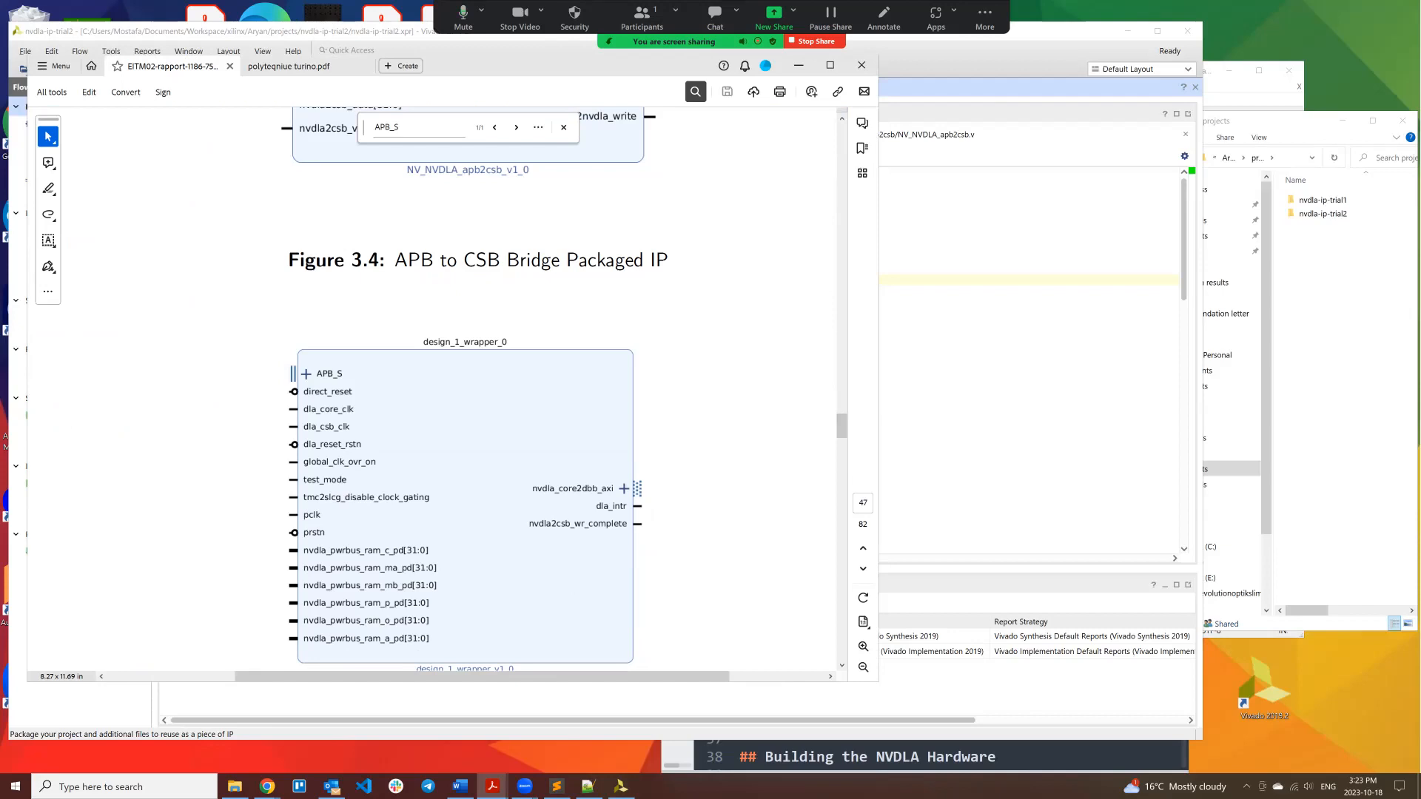
pyautogui.scroll(4, 433, 392)
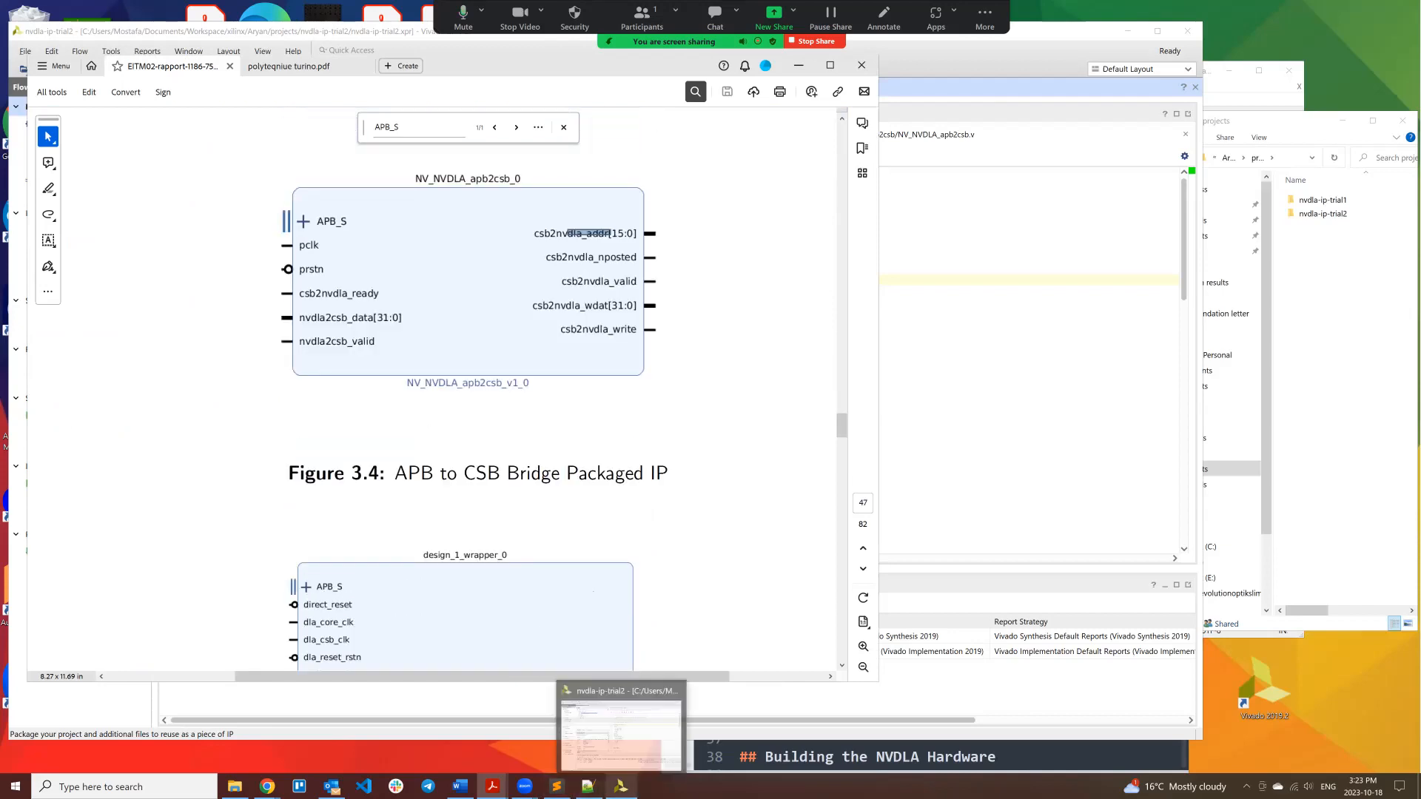
# Step: Compare the APB_S interface of the apb2csb IP between Figure 4.2 of the polyteqniue turino report and Figure 3.4 of the EITM02 report
pyautogui.click(620, 785)
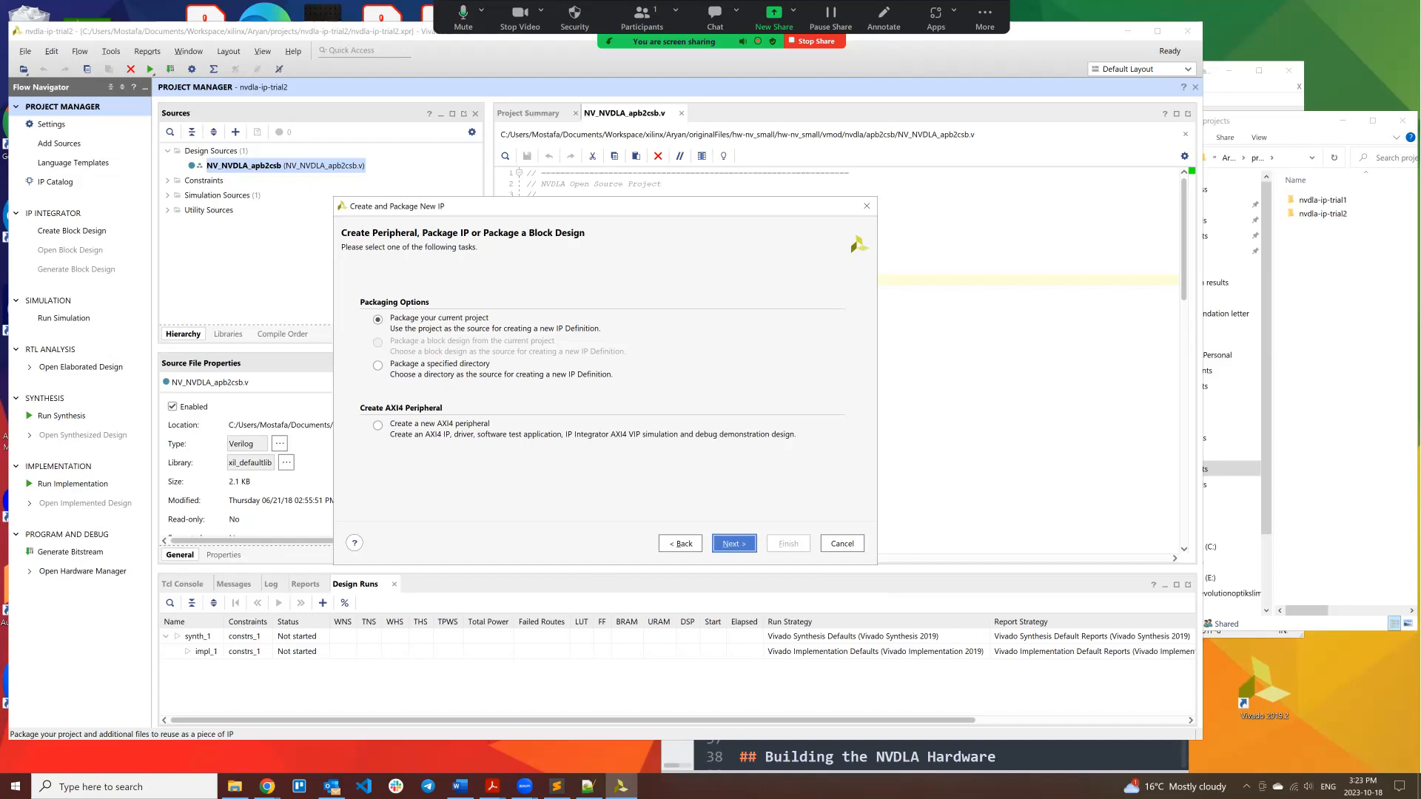
pyautogui.click(492, 786)
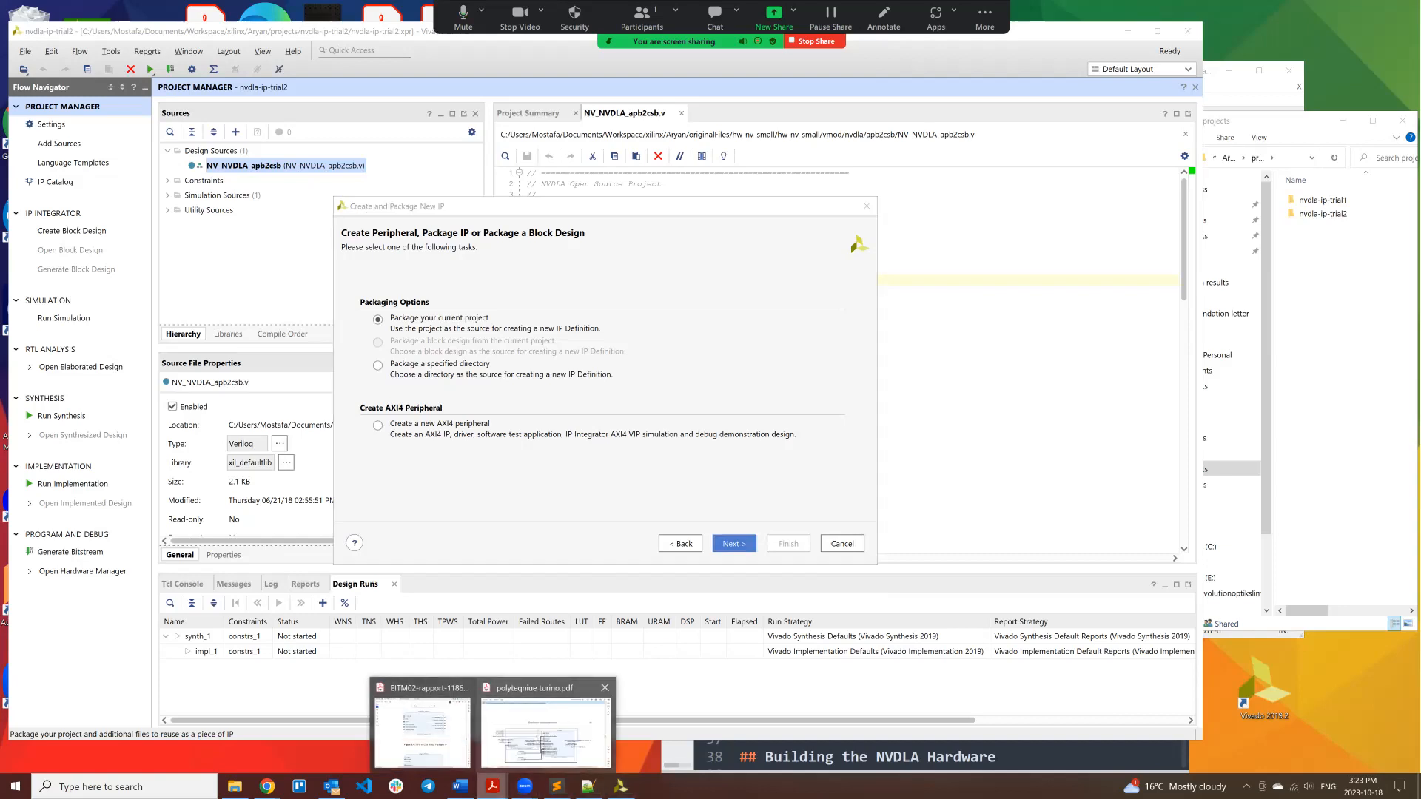
pyautogui.click(546, 732)
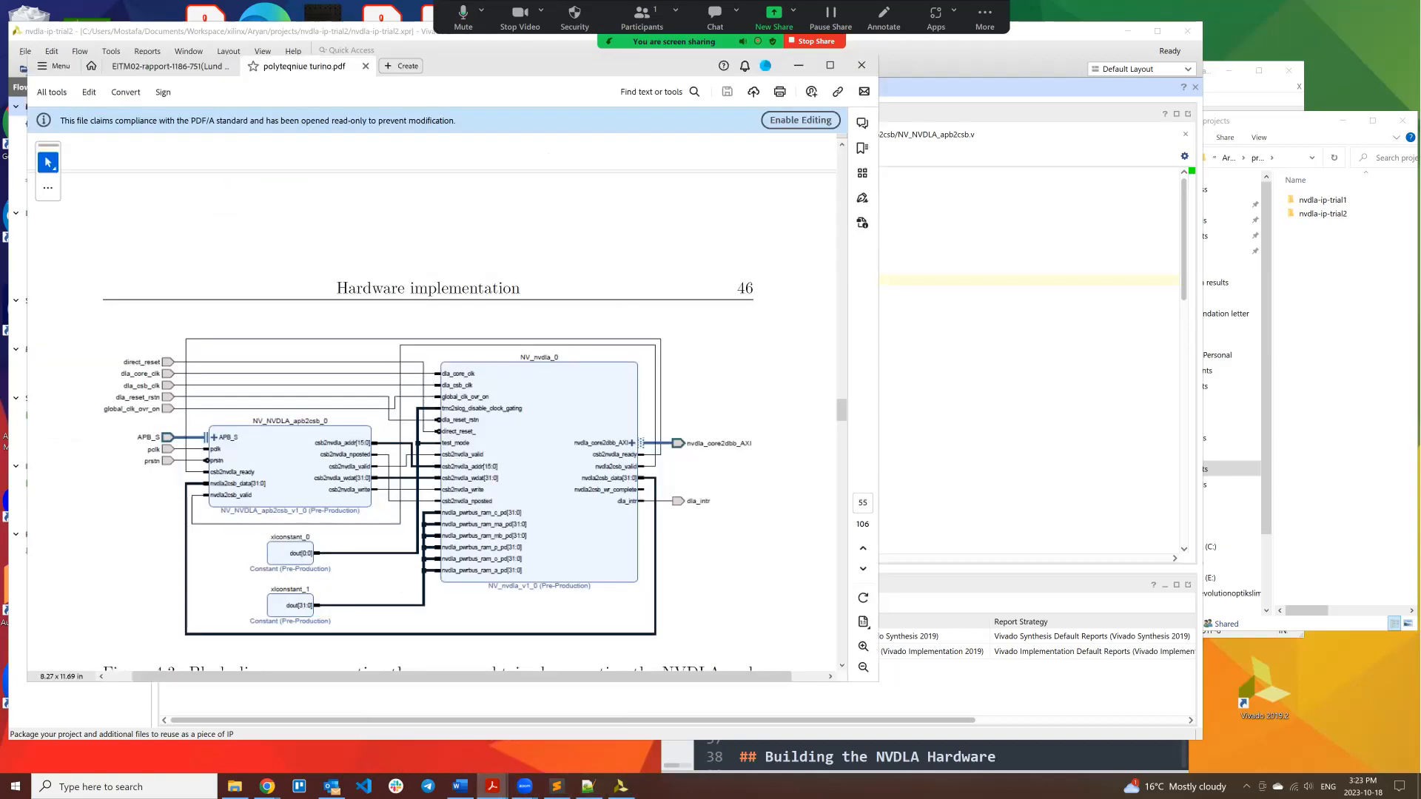
pyautogui.moveTo(841, 410); pyautogui.dragTo(841, 405)
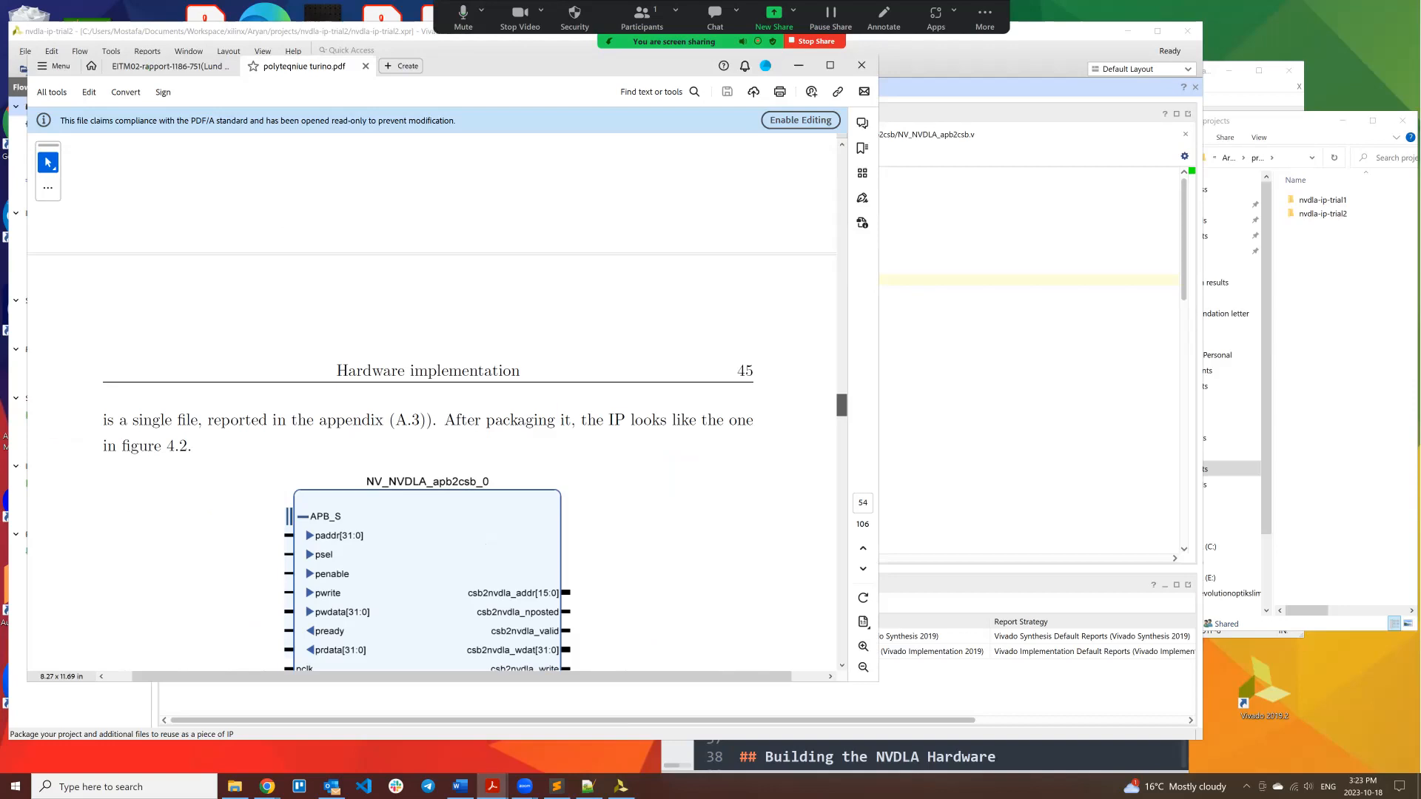
pyautogui.scroll(-3, 437, 444)
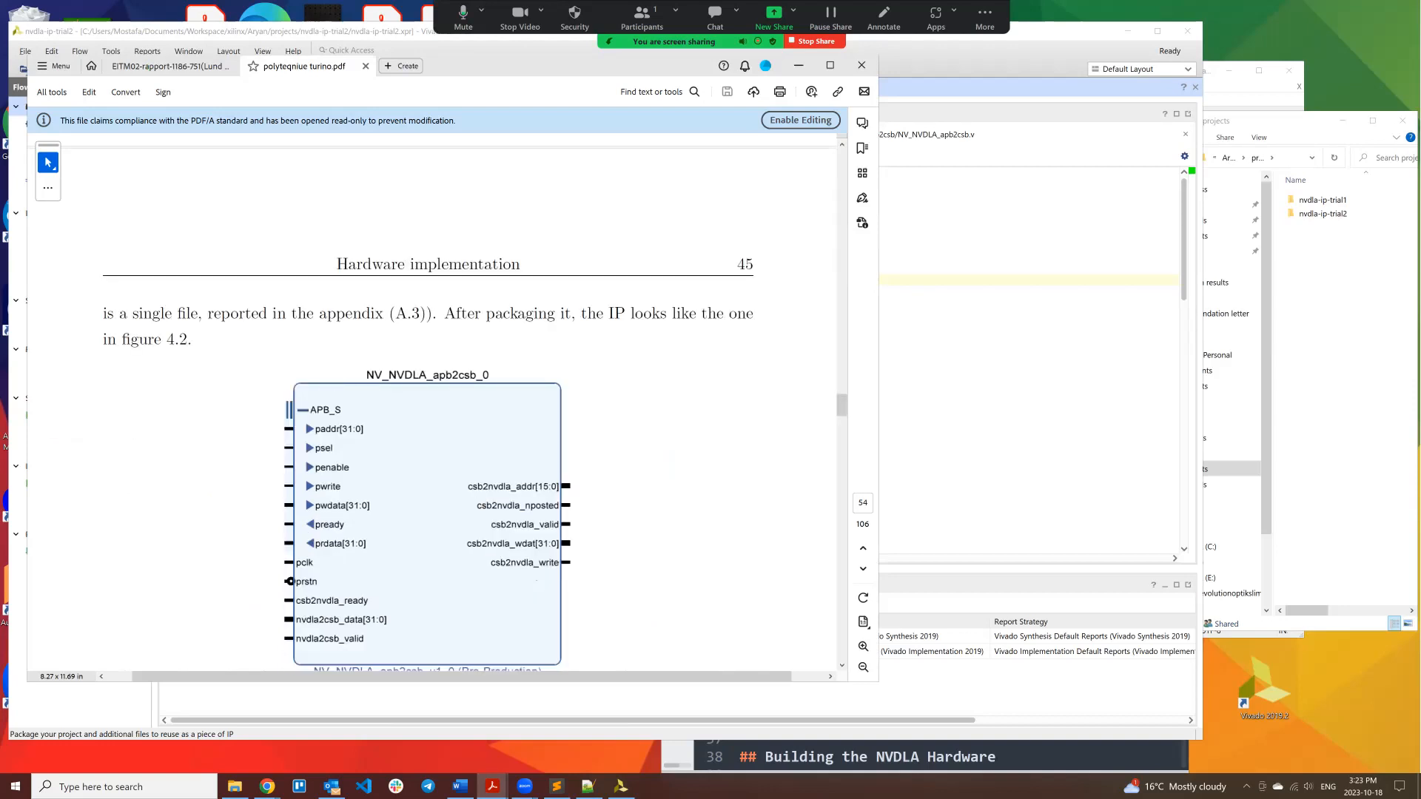
pyautogui.click(169, 66)
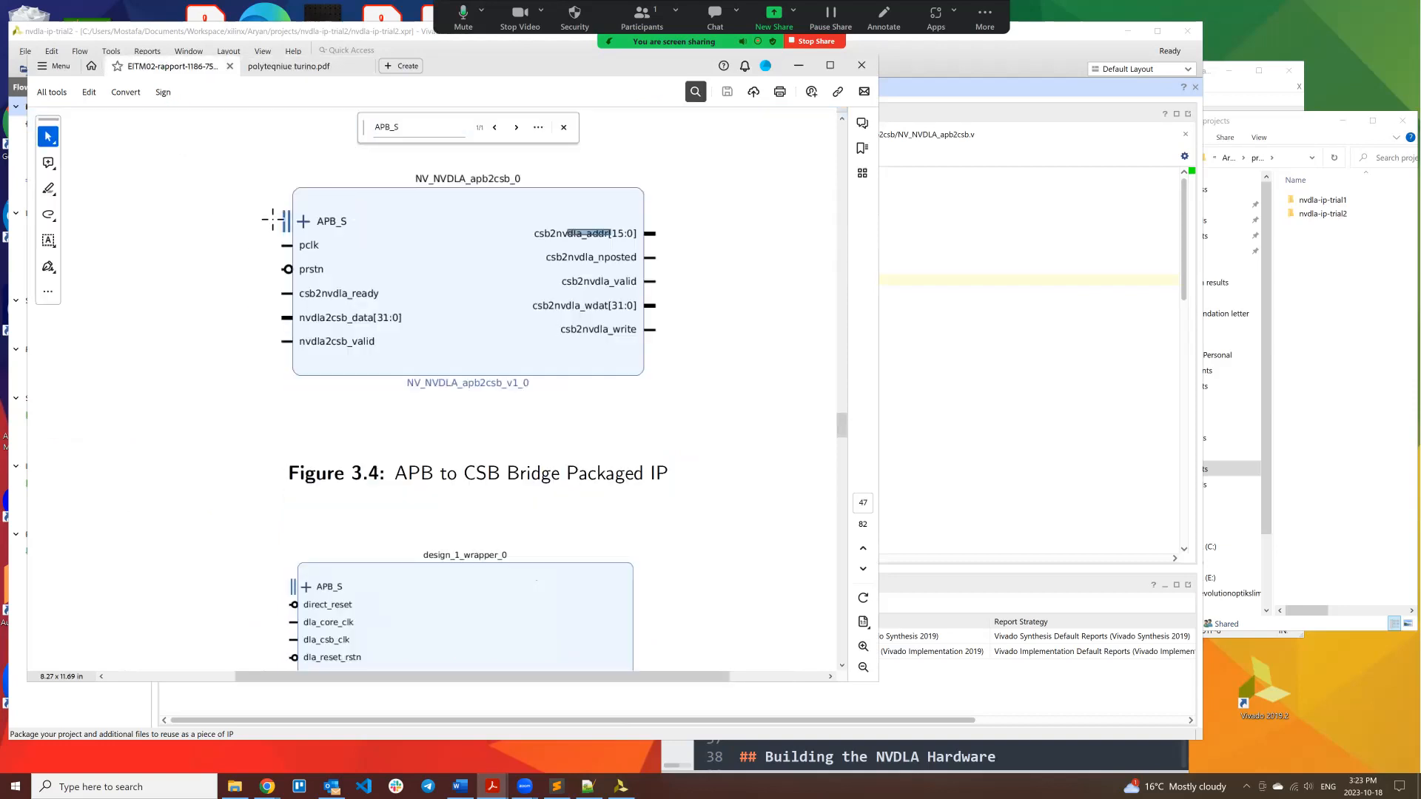
pyautogui.press('ctrl')
pyautogui.click(278, 67)
pyautogui.press('ctrl')
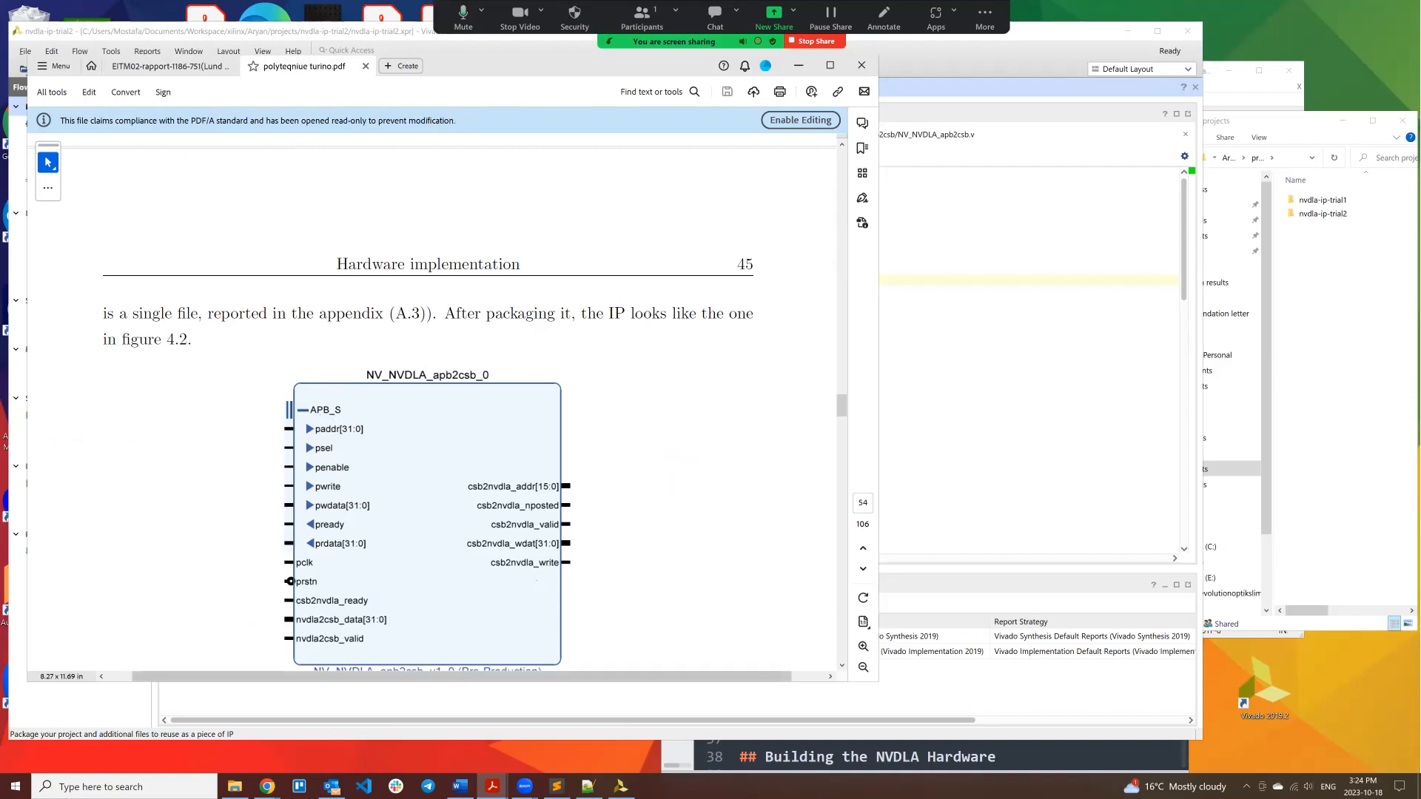
# Step: Return to Vivado, choose to create a new AXI4 peripheral in the packaging wizard, and enter nv as its name
pyautogui.click(620, 786)
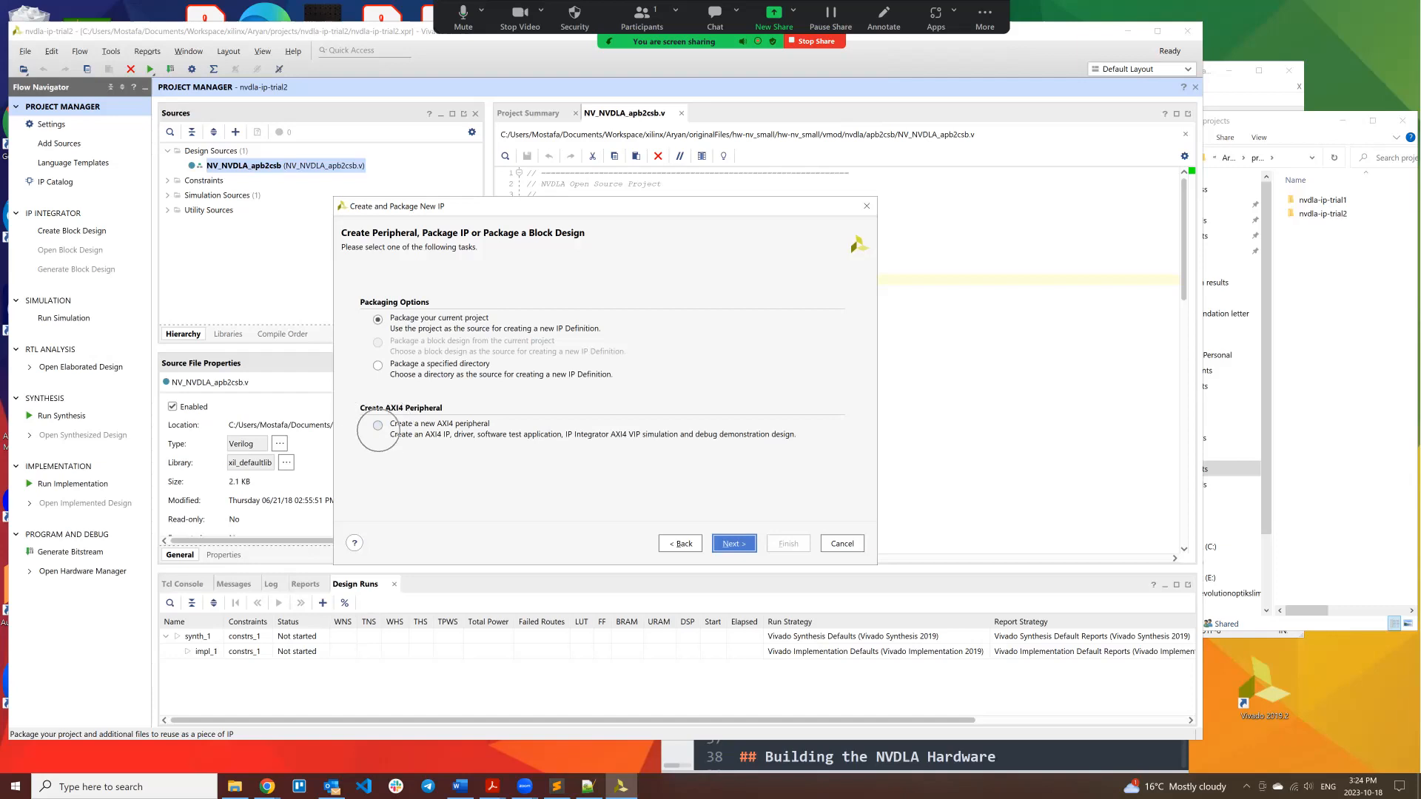
pyautogui.click(378, 426)
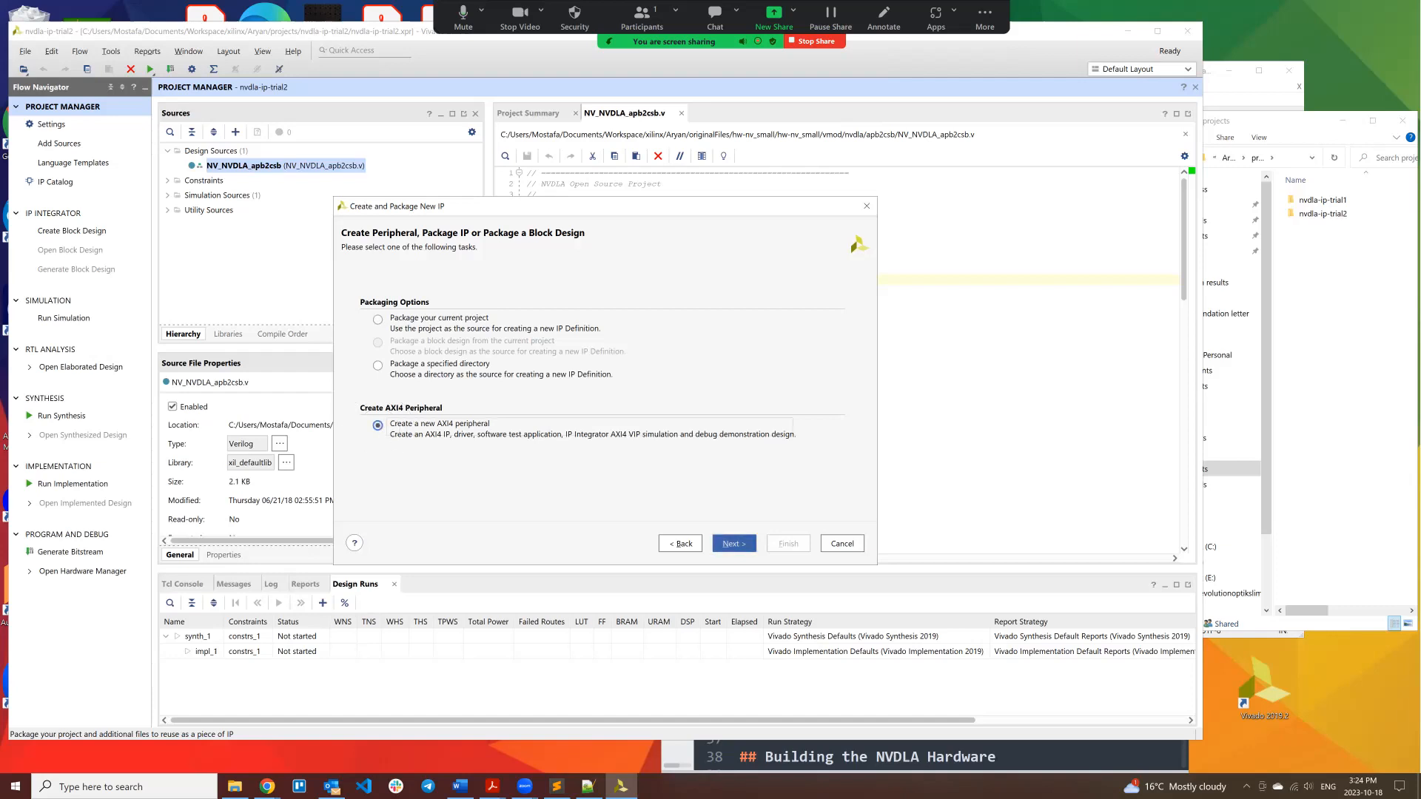
pyautogui.click(734, 543)
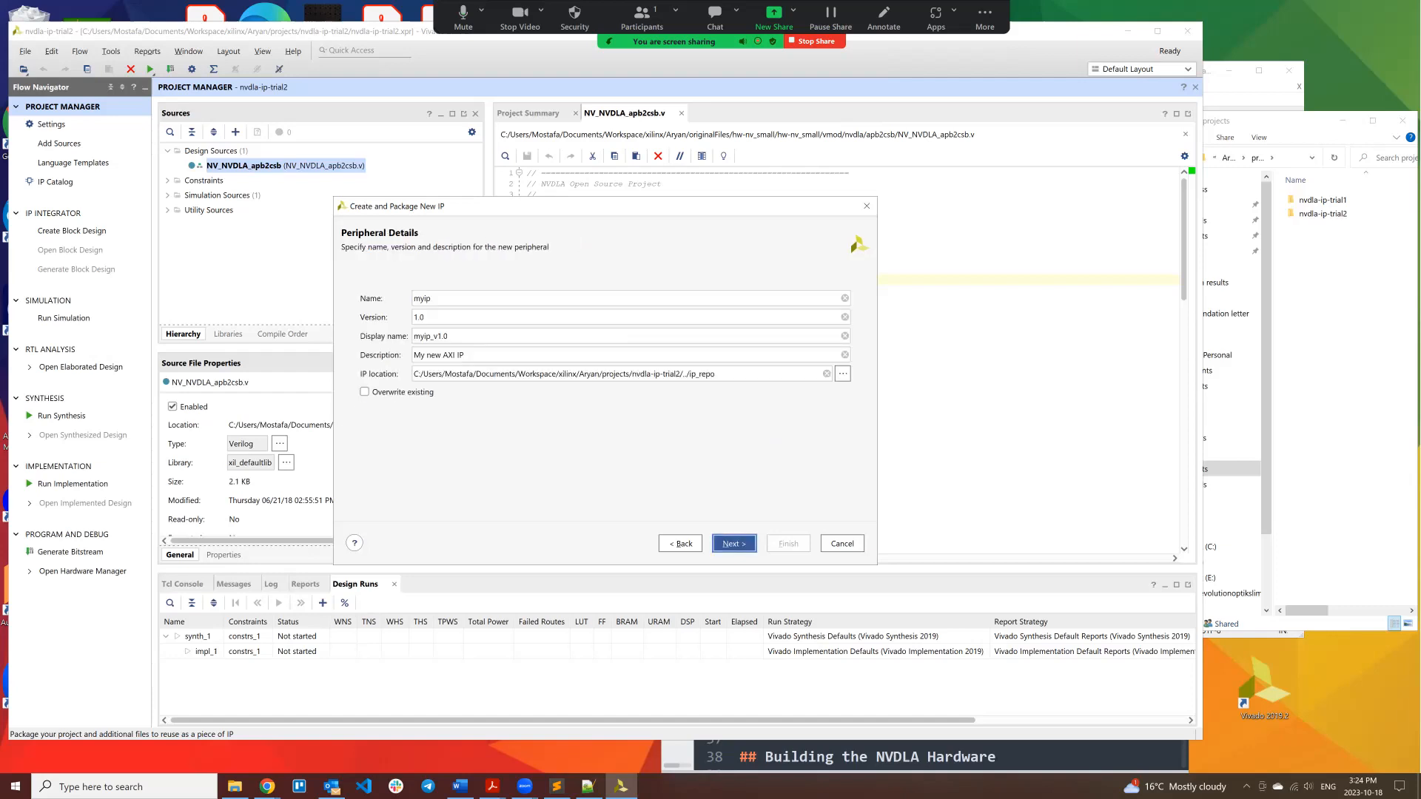
pyautogui.doubleClick(454, 298)
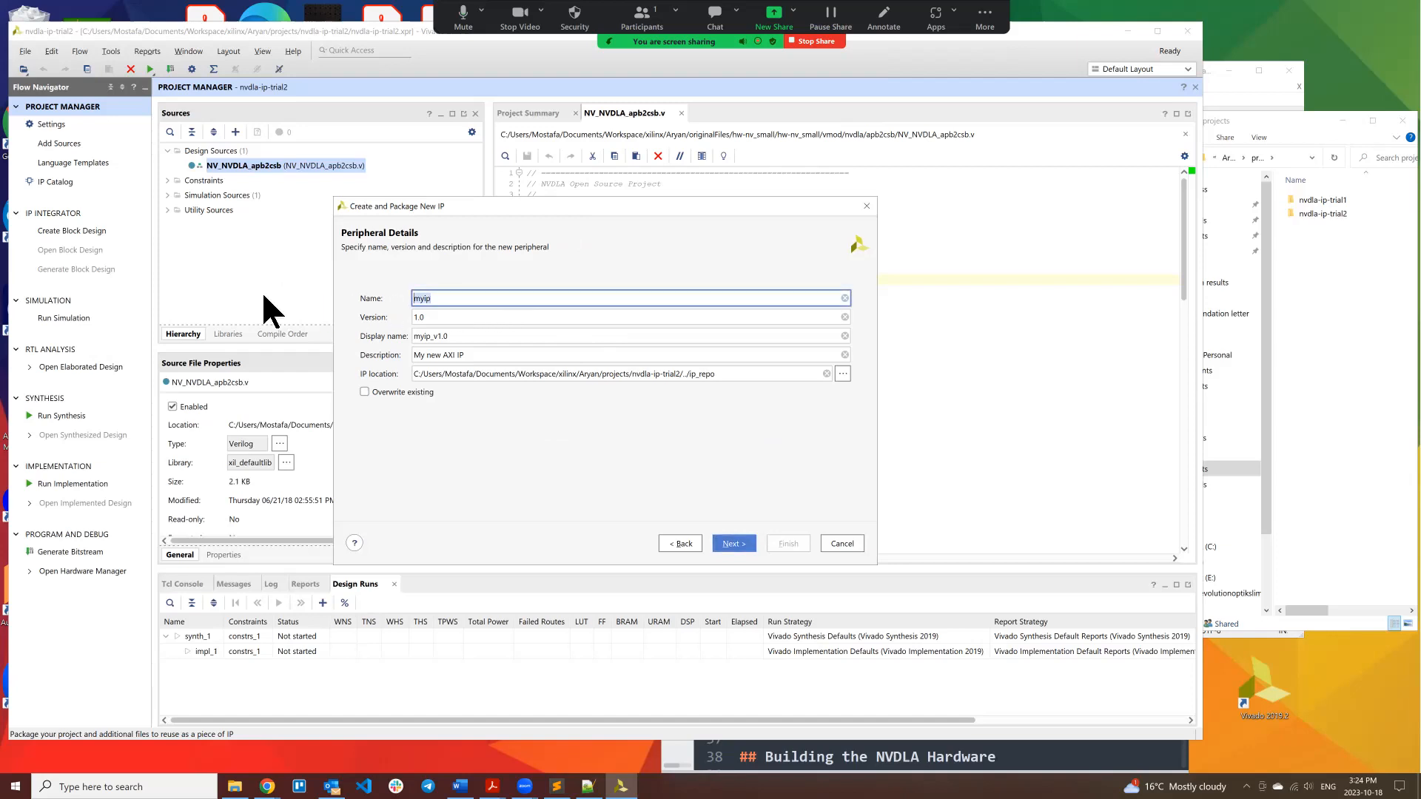
pyautogui.write('nv')
# Step: Bring up the polyteqniue turino report at the apb2csb IP figure and place its window beside the Peripheral Details form
pyautogui.click(492, 786)
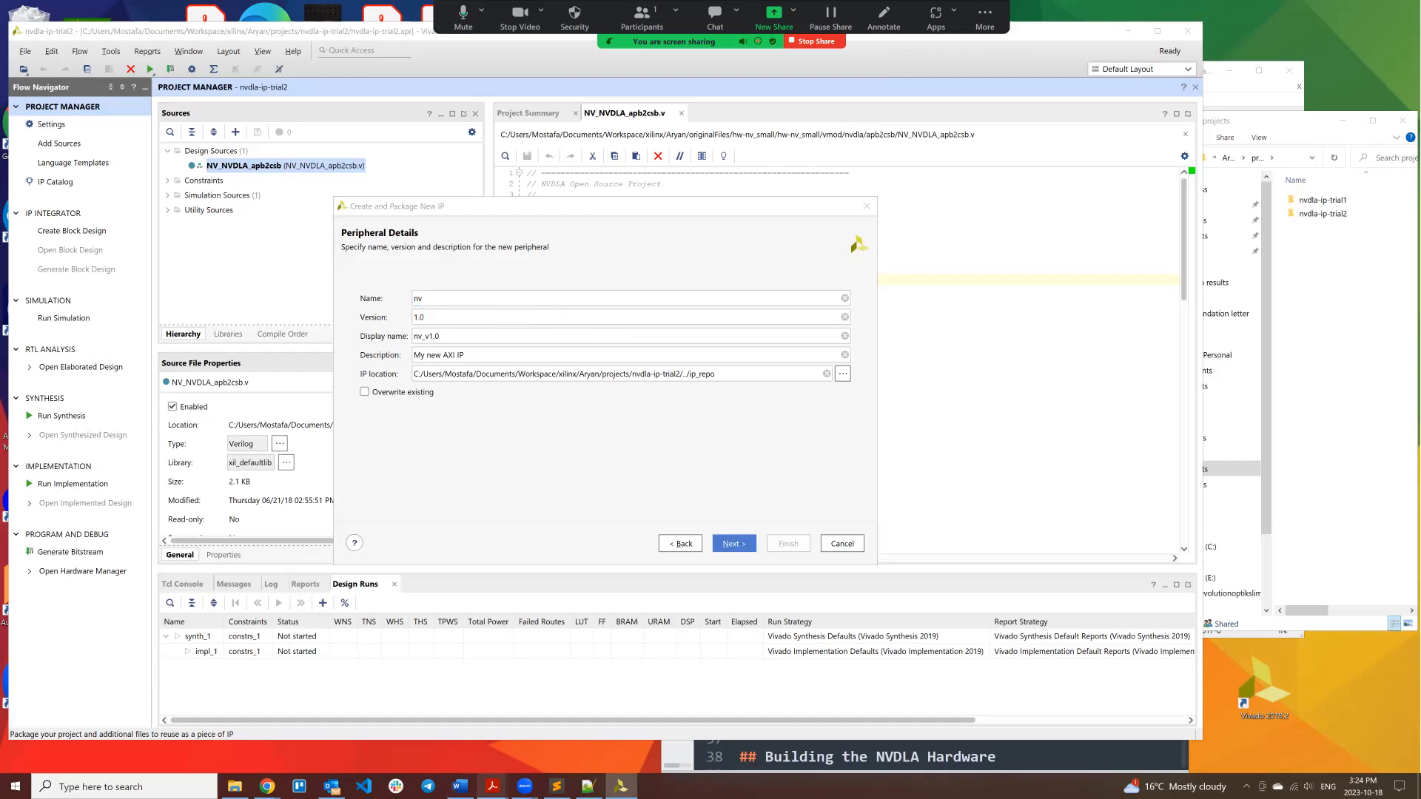
pyautogui.click(573, 729)
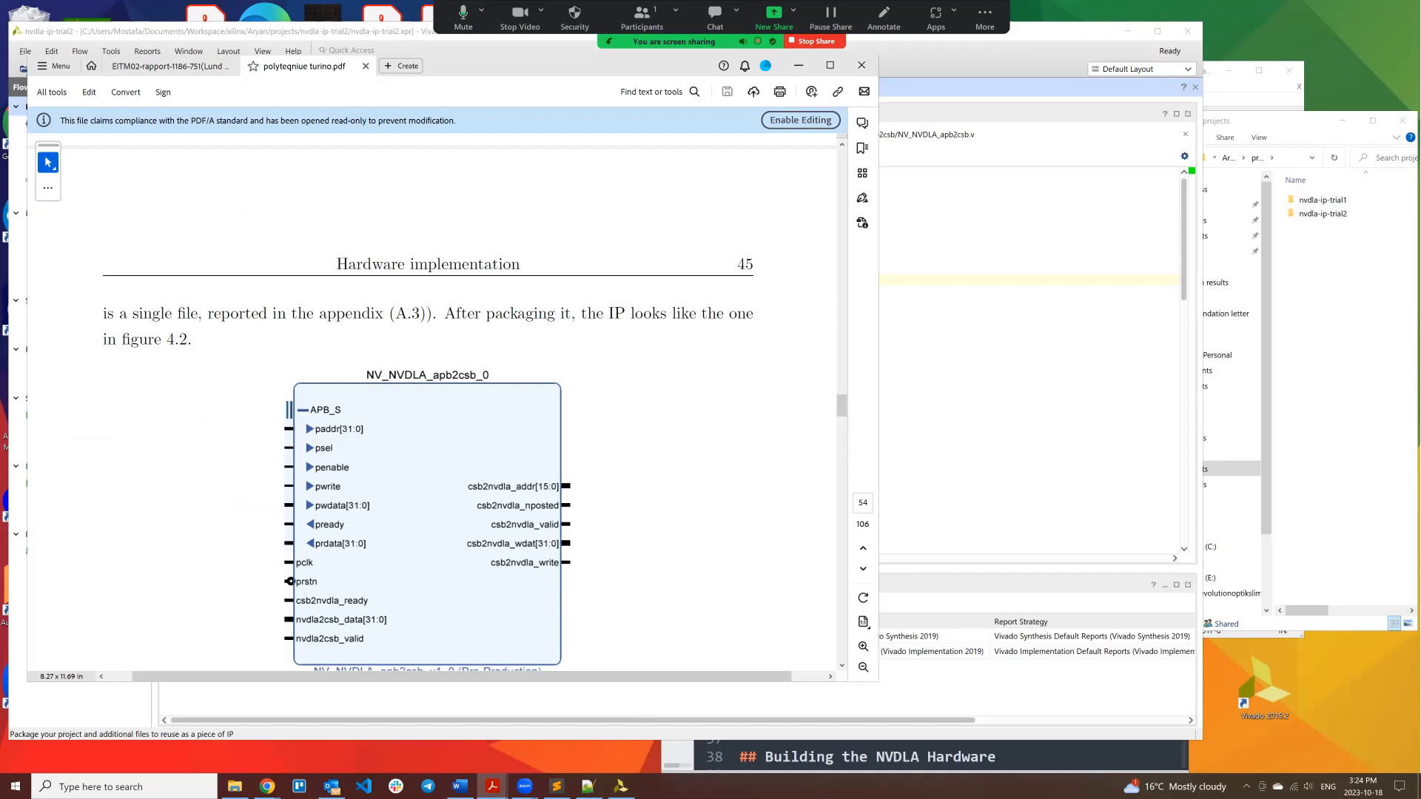
pyautogui.click(387, 43)
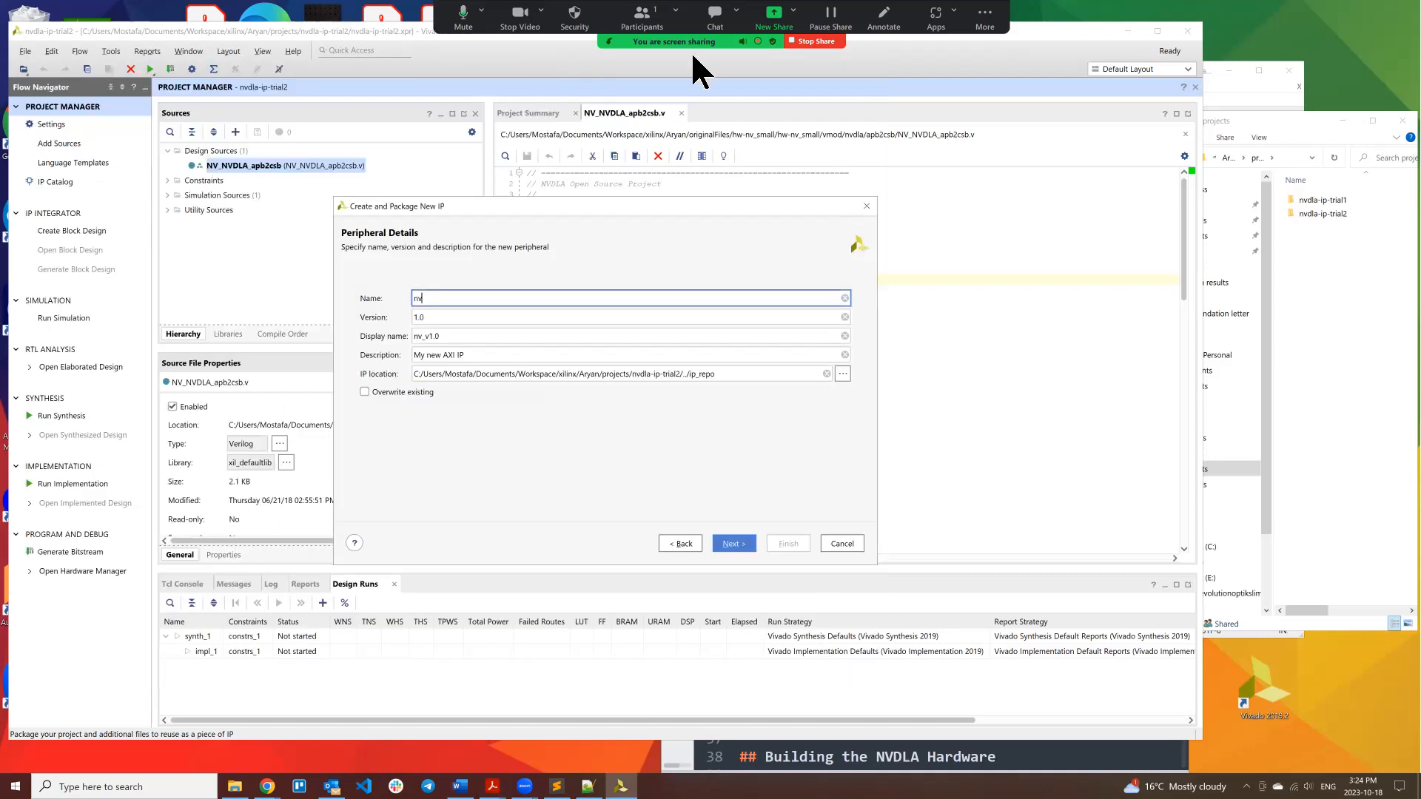
pyautogui.hotkey('alt', 'Tab')
pyautogui.click(371, 35)
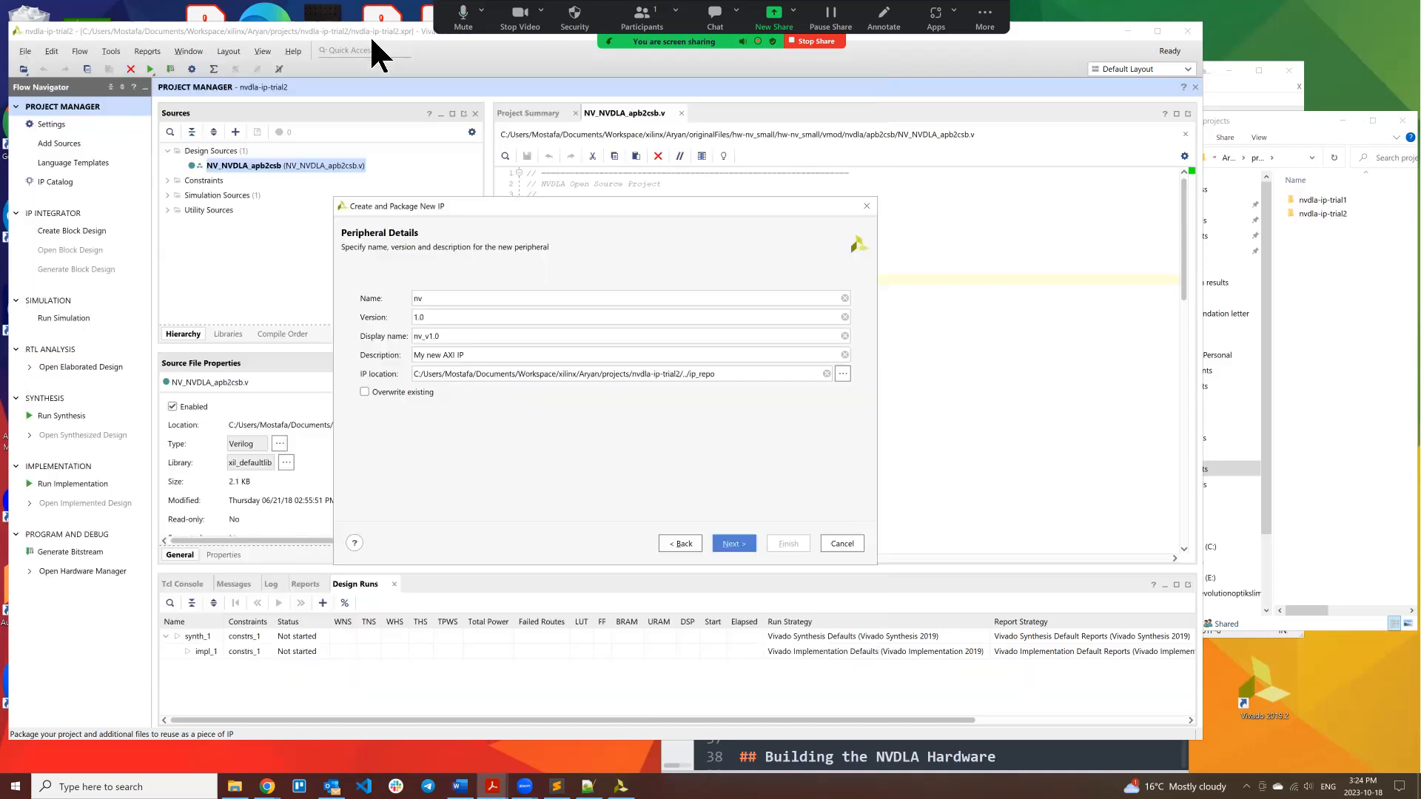
pyautogui.hotkey('alt', 'Tab')
pyautogui.click(343, 35)
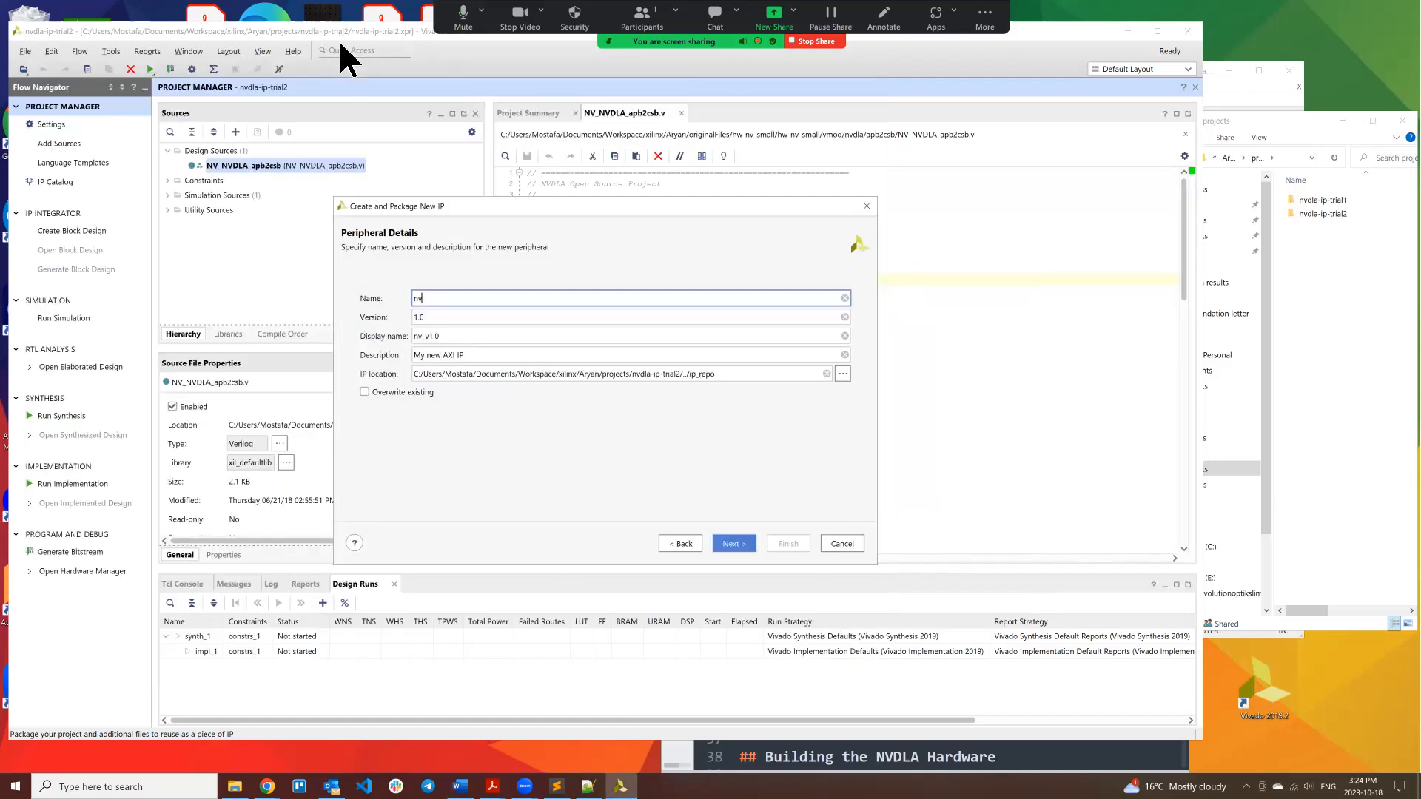
pyautogui.hotkey('alt', 'Tab')
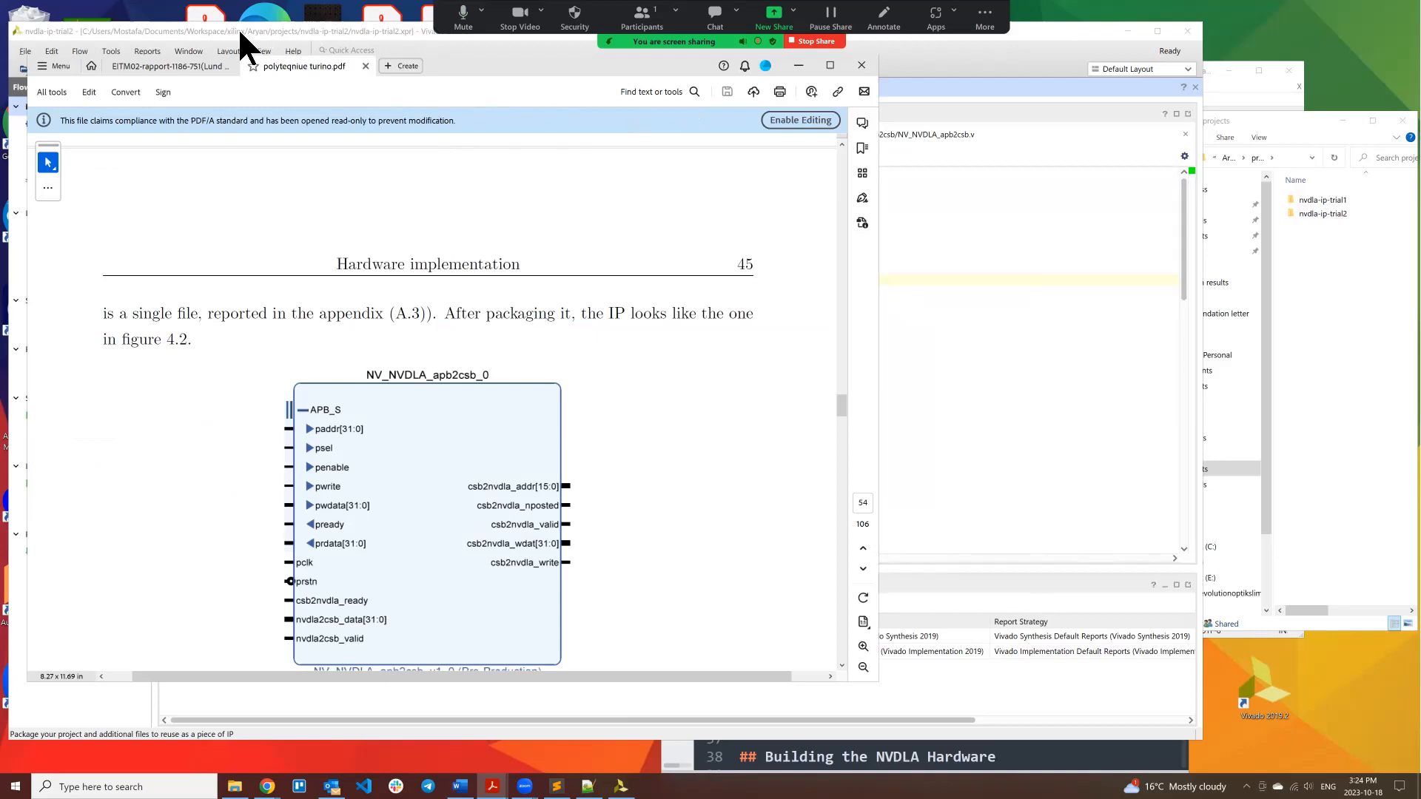
pyautogui.moveTo(453, 70); pyautogui.dragTo(1182, 88)
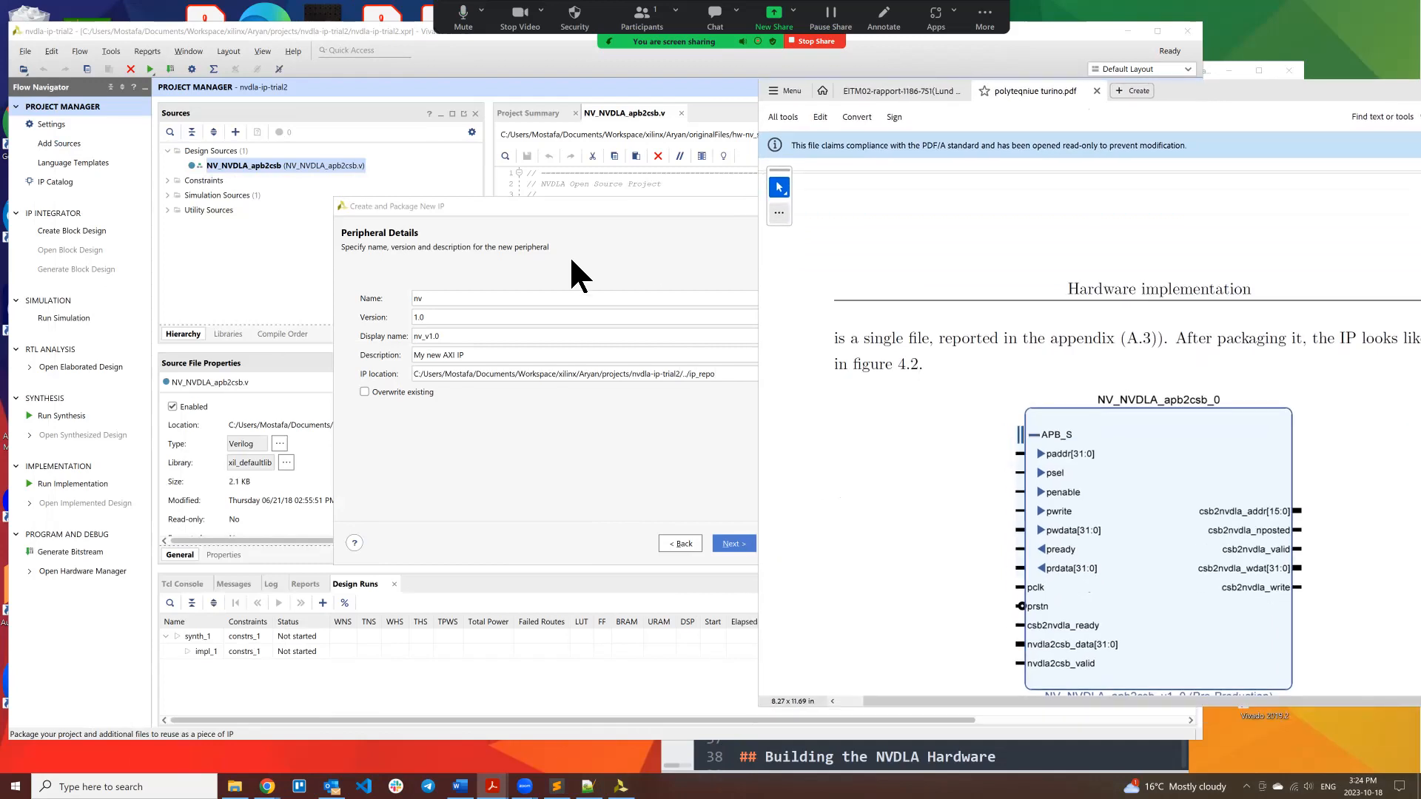
# Step: Set the new peripheral's name to NV_NVDLA_apb2csb, checking it against the IP name in the polyteqniue turino report
pyautogui.click(494, 300)
pyautogui.hotkey('alt', 'Tab')
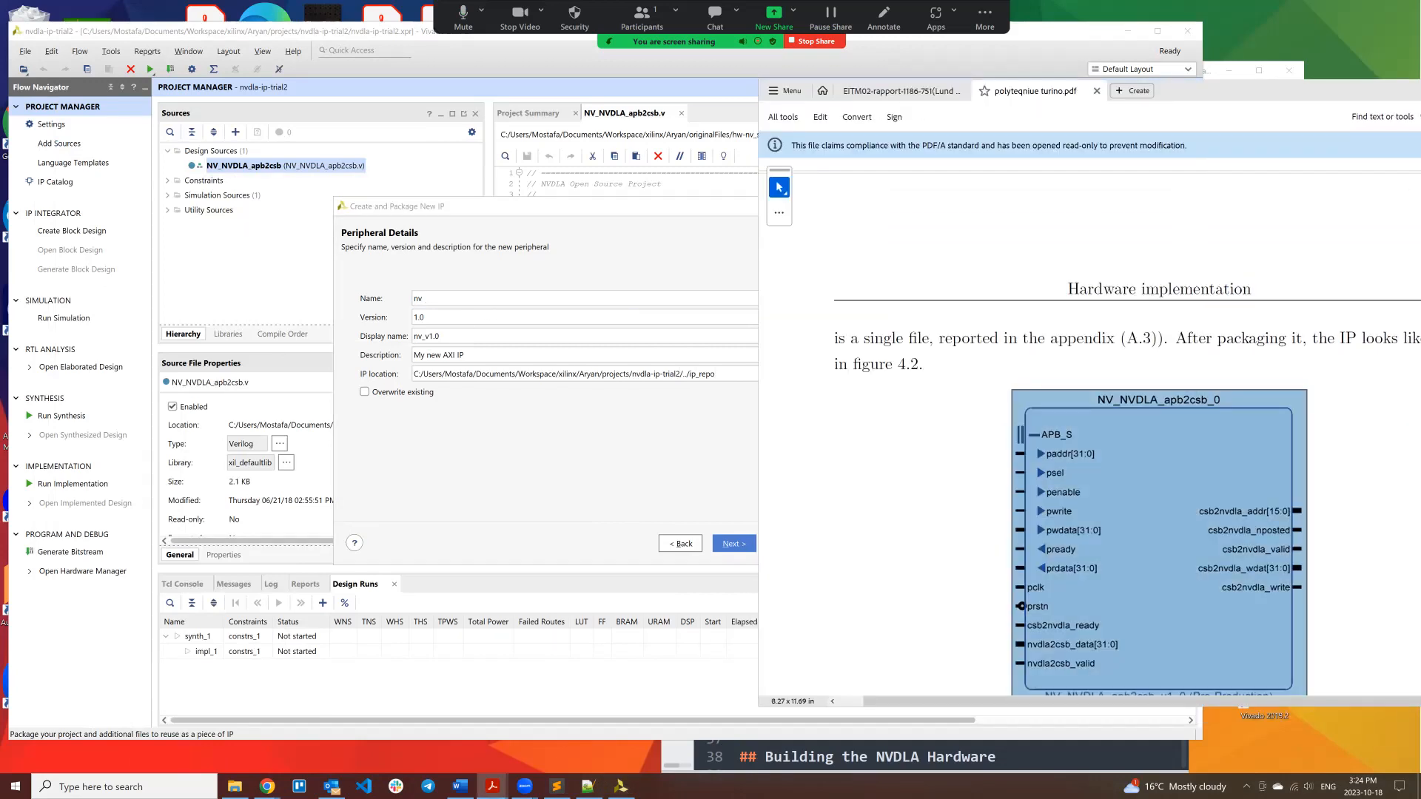
pyautogui.click(357, 302)
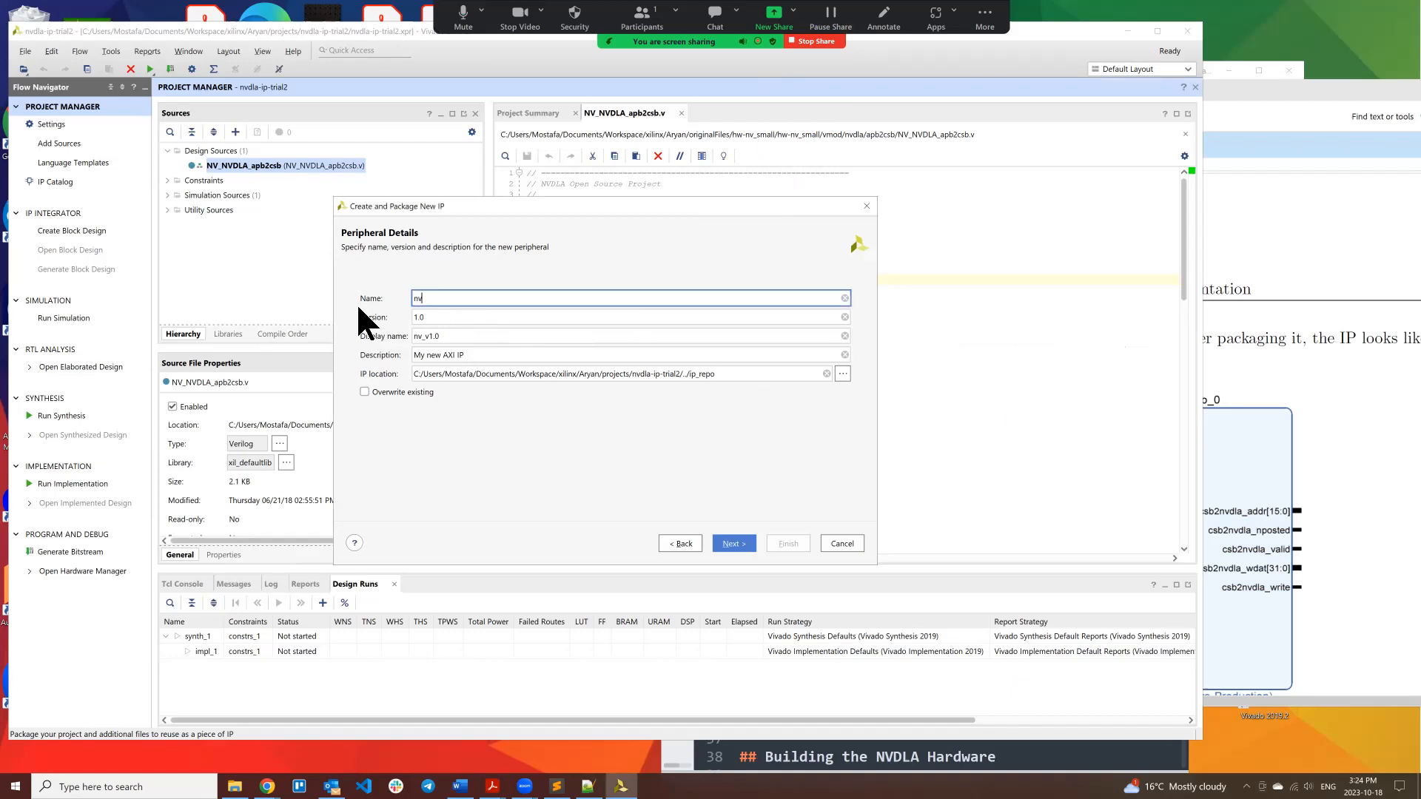
pyautogui.press('BackSpace')
pyautogui.press('BackSpace')
pyautogui.write('NV_NVDLA')
pyautogui.hotkey('alt', 'Tab')
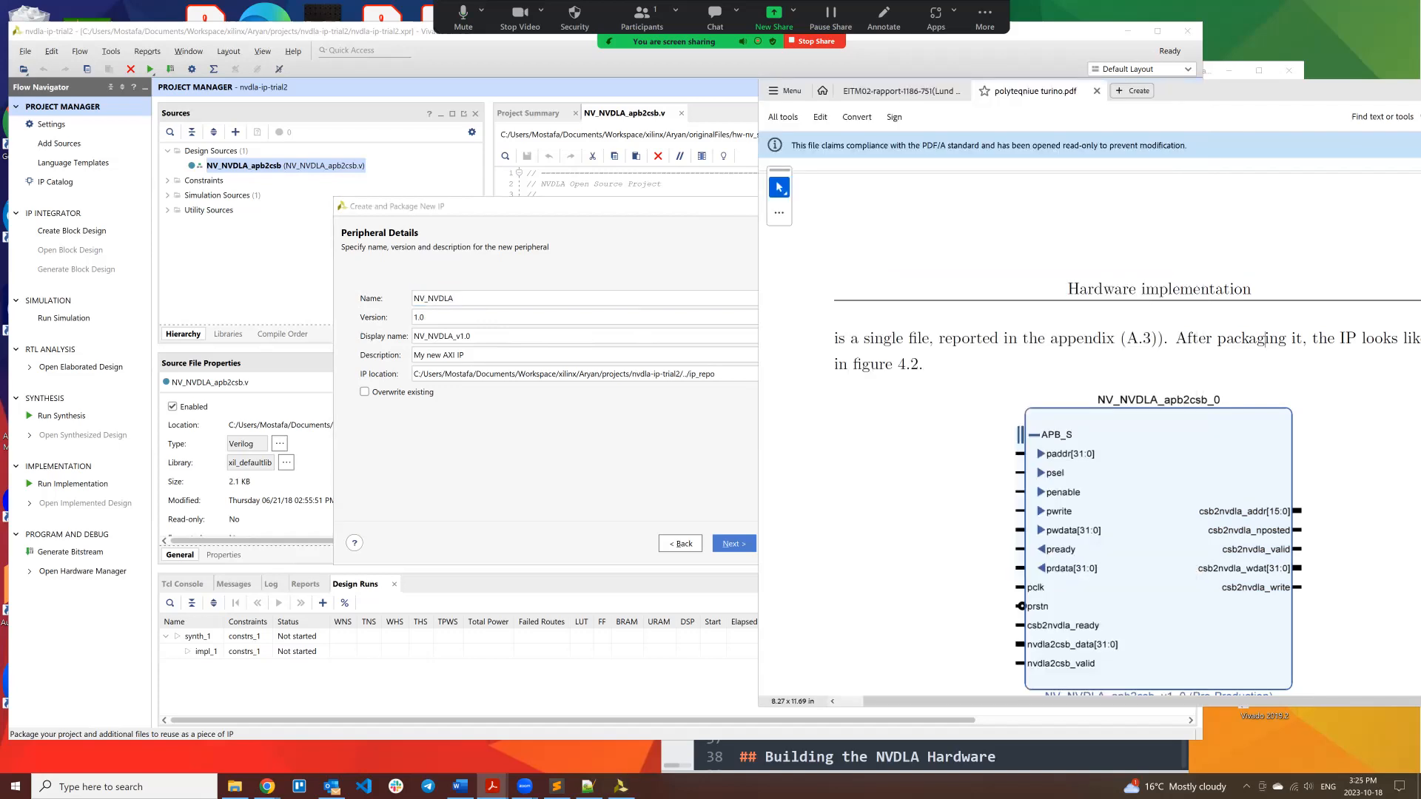
pyautogui.click(484, 312)
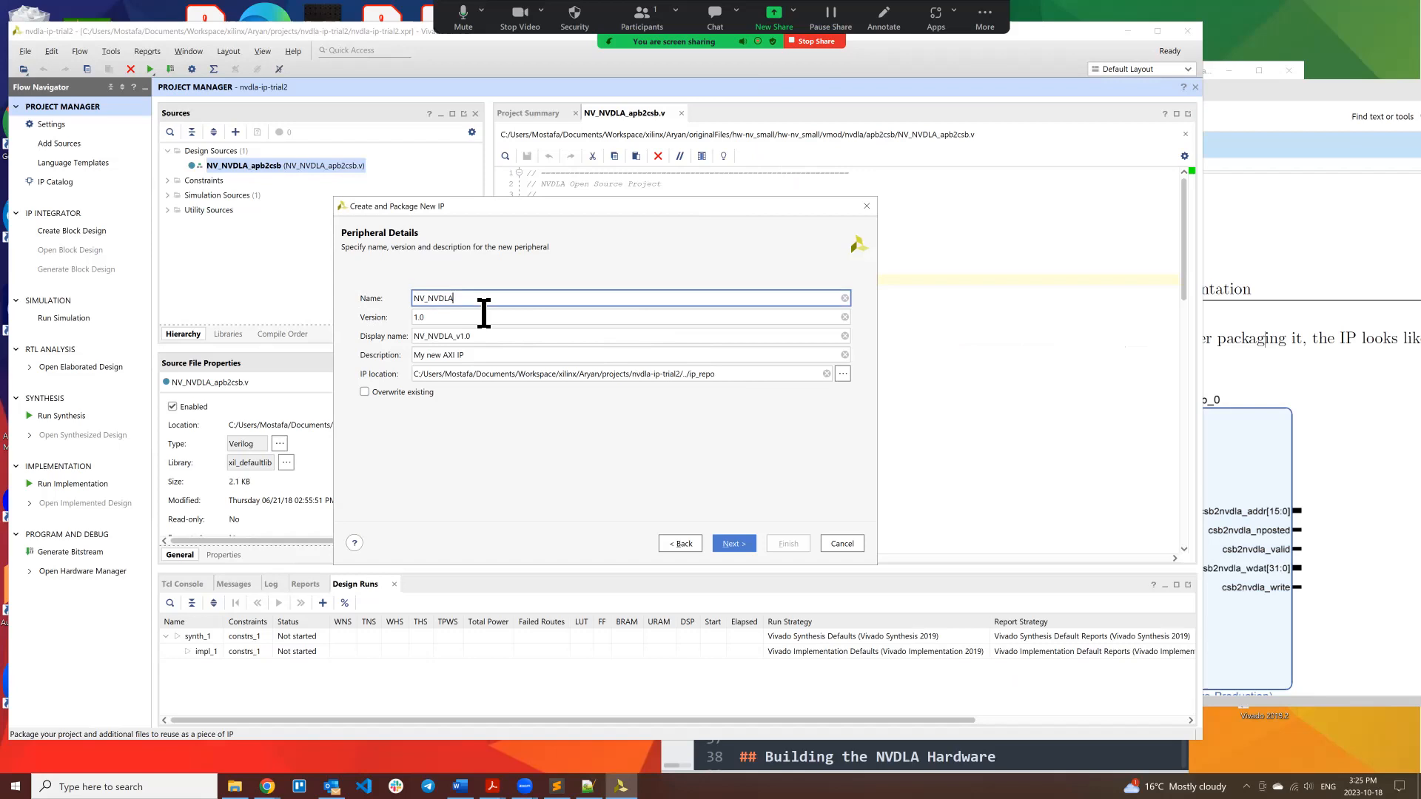
pyautogui.write('_apb2csb')
pyautogui.click(432, 320)
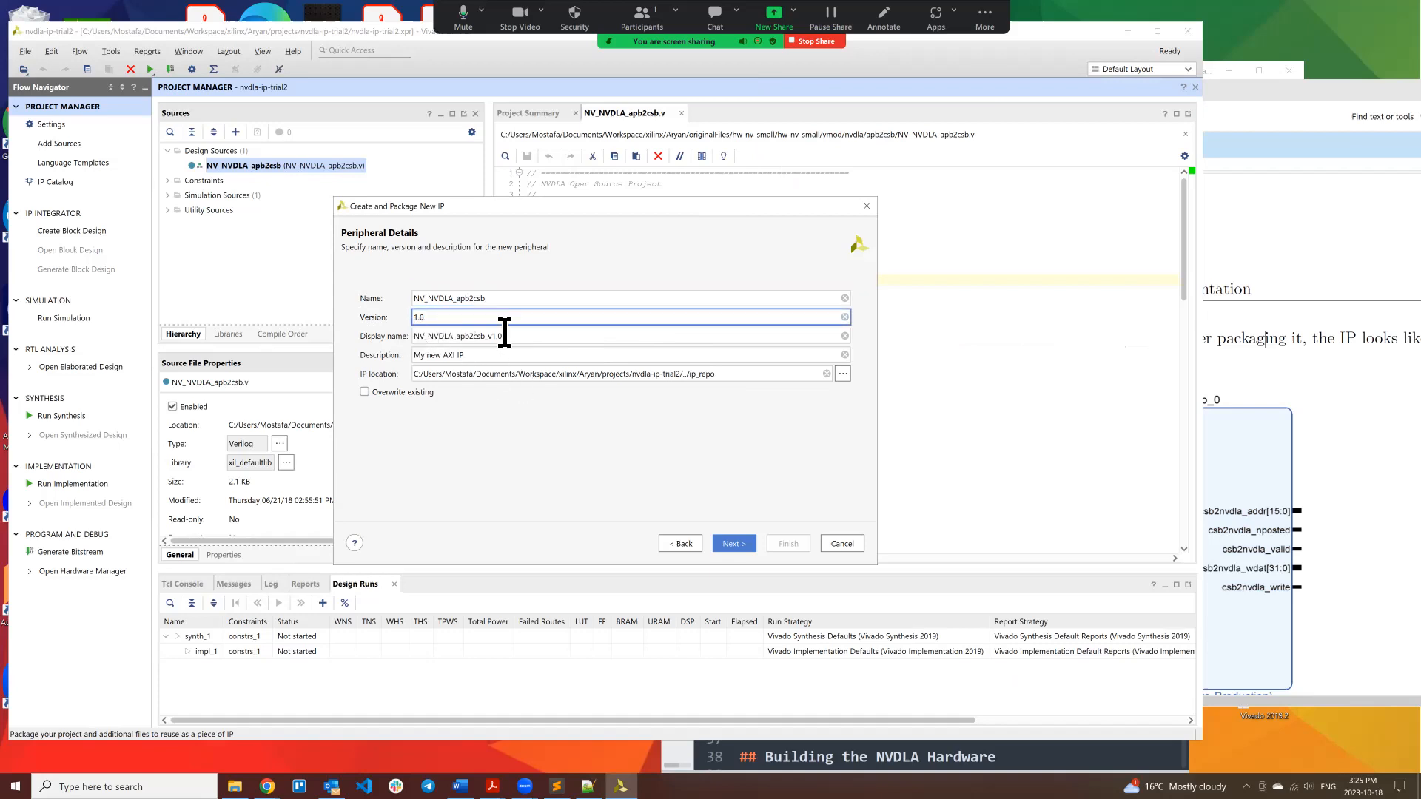
# Step: Check the version label under the apb2csb IP block in the report, then move the report window and minimize it
pyautogui.hotkey('alt', 'Tab')
pyautogui.scroll(-3, 1124, 414)
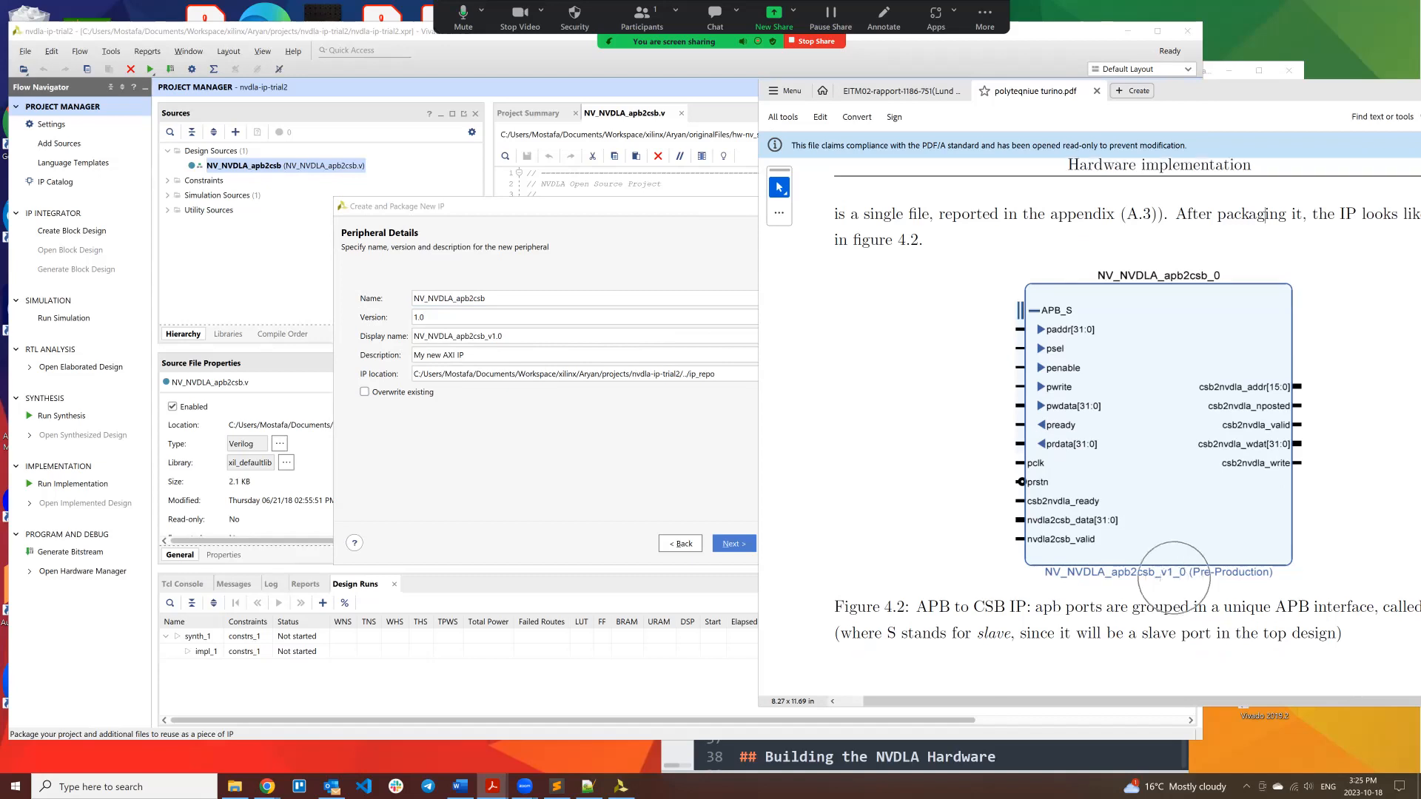
pyautogui.moveTo(1132, 91)
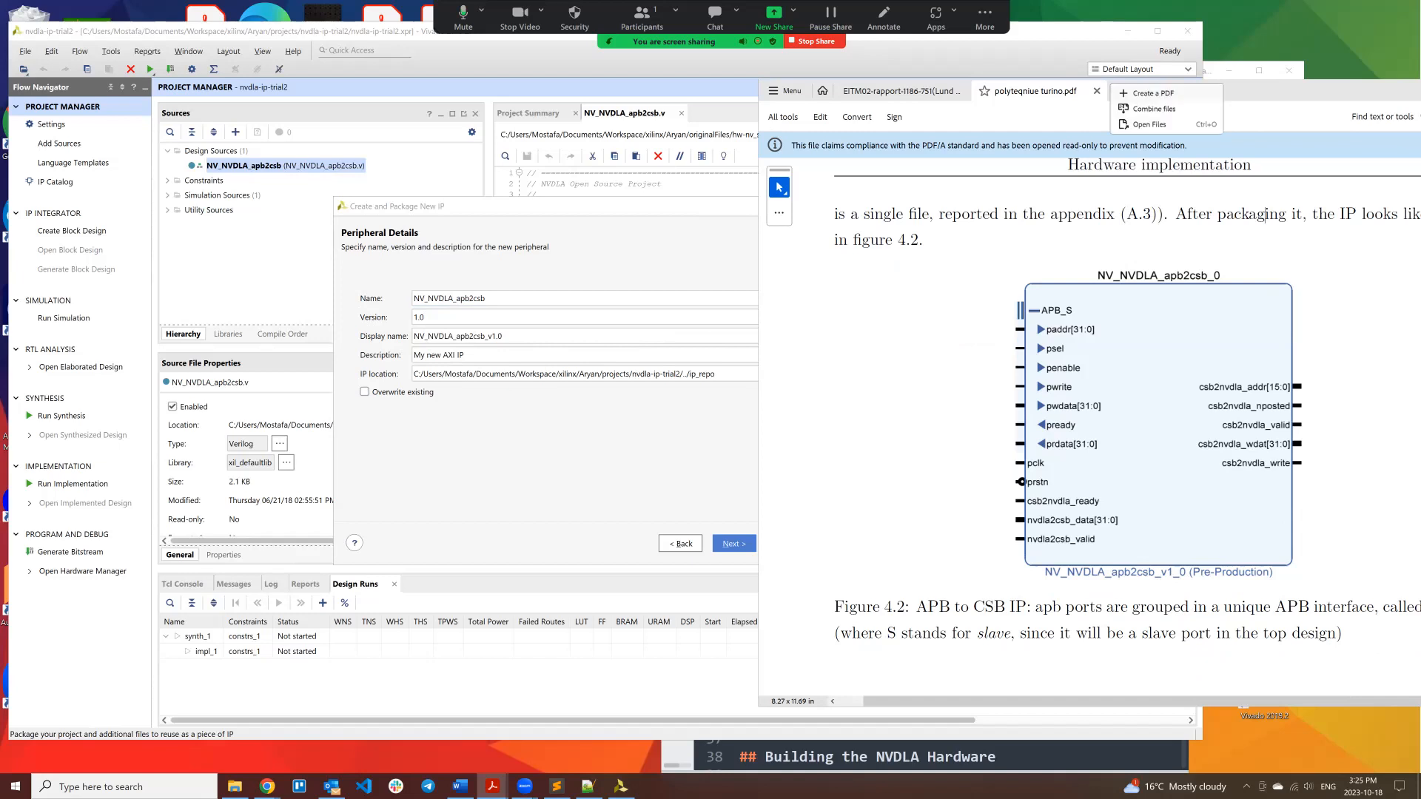
pyautogui.moveTo(1277, 91); pyautogui.dragTo(791, 116)
pyautogui.click(1043, 116)
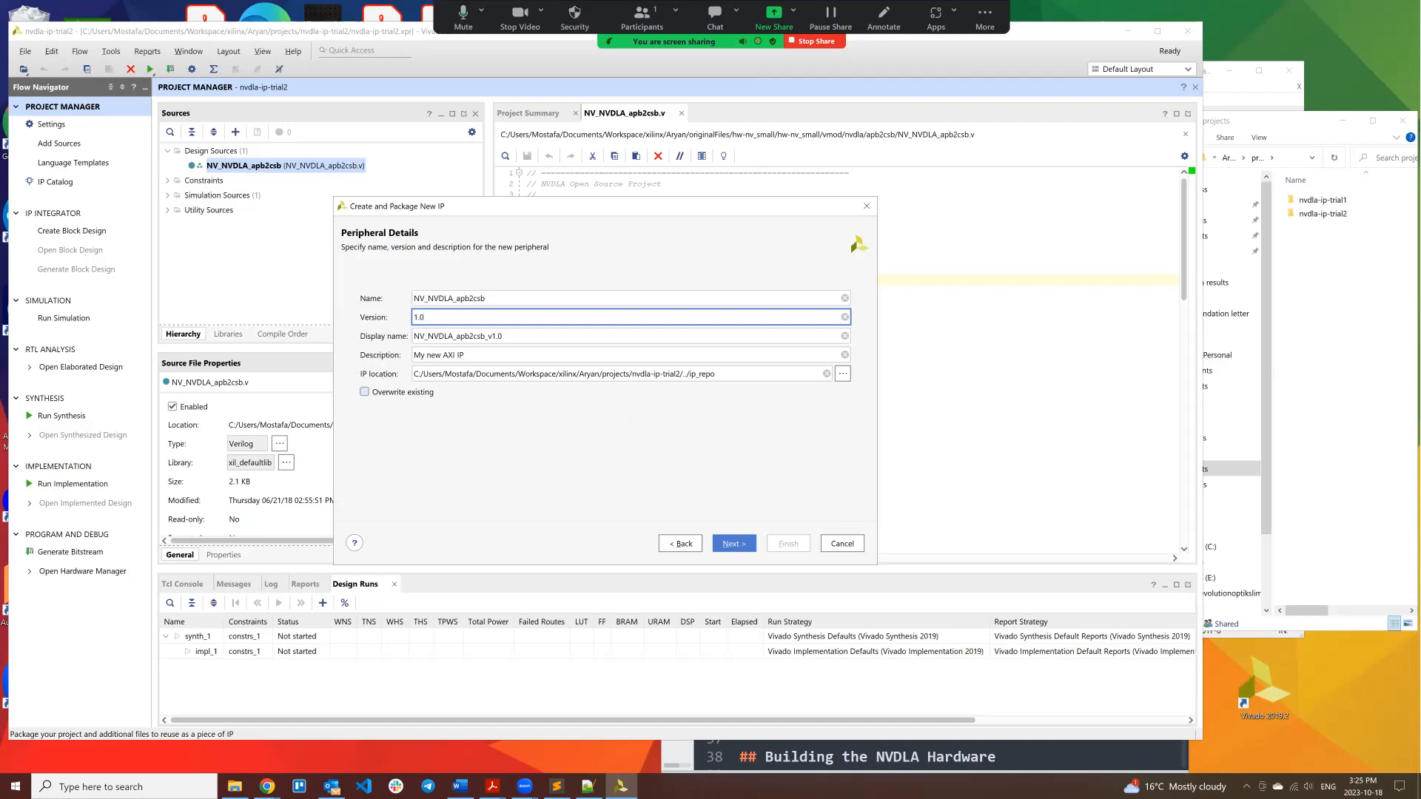
# Step: Check the nvdla-ip-trial2 folder in File Explorer against the IP location path, and accept the peripheral details in Vivado
pyautogui.click(1341, 296)
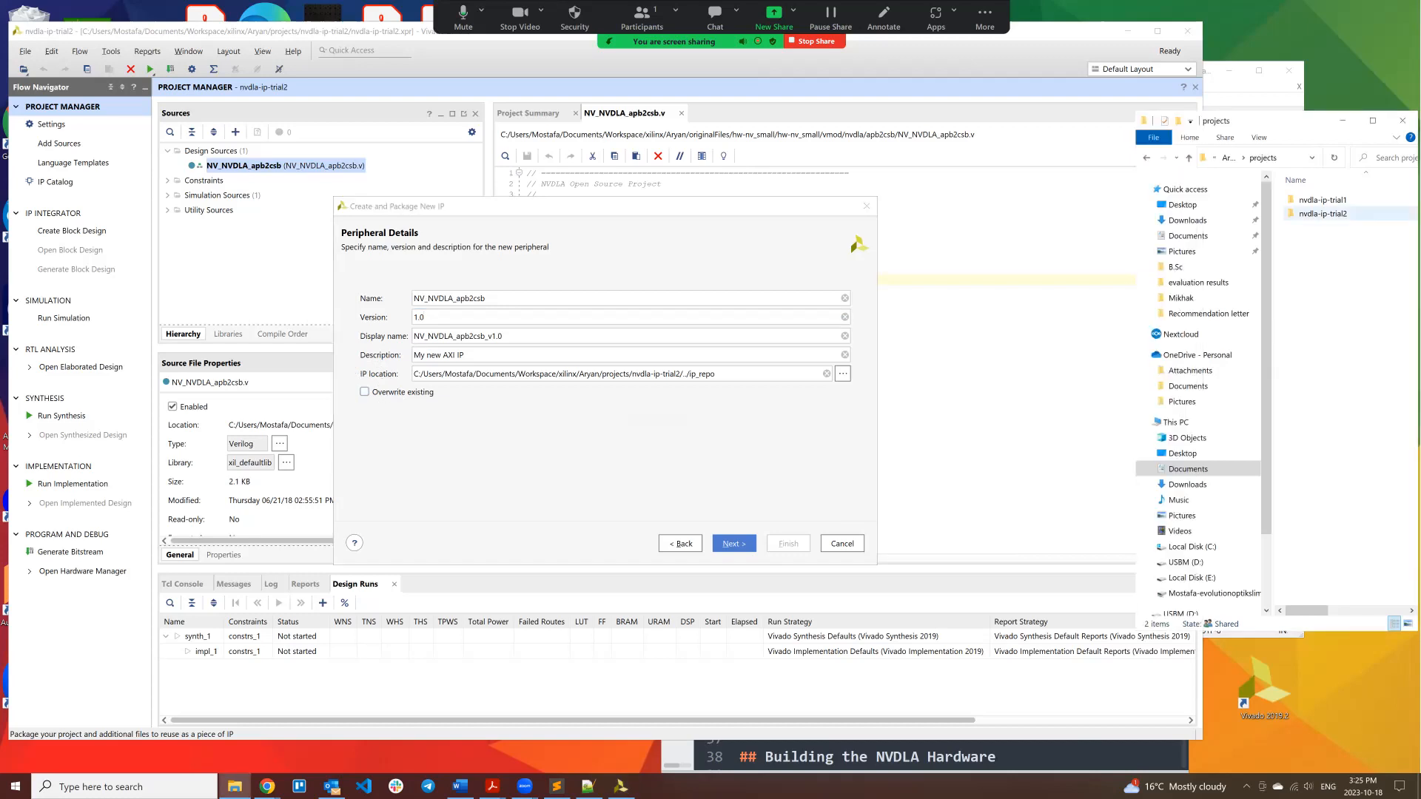
pyautogui.moveTo(1253, 121); pyautogui.dragTo(1145, 135)
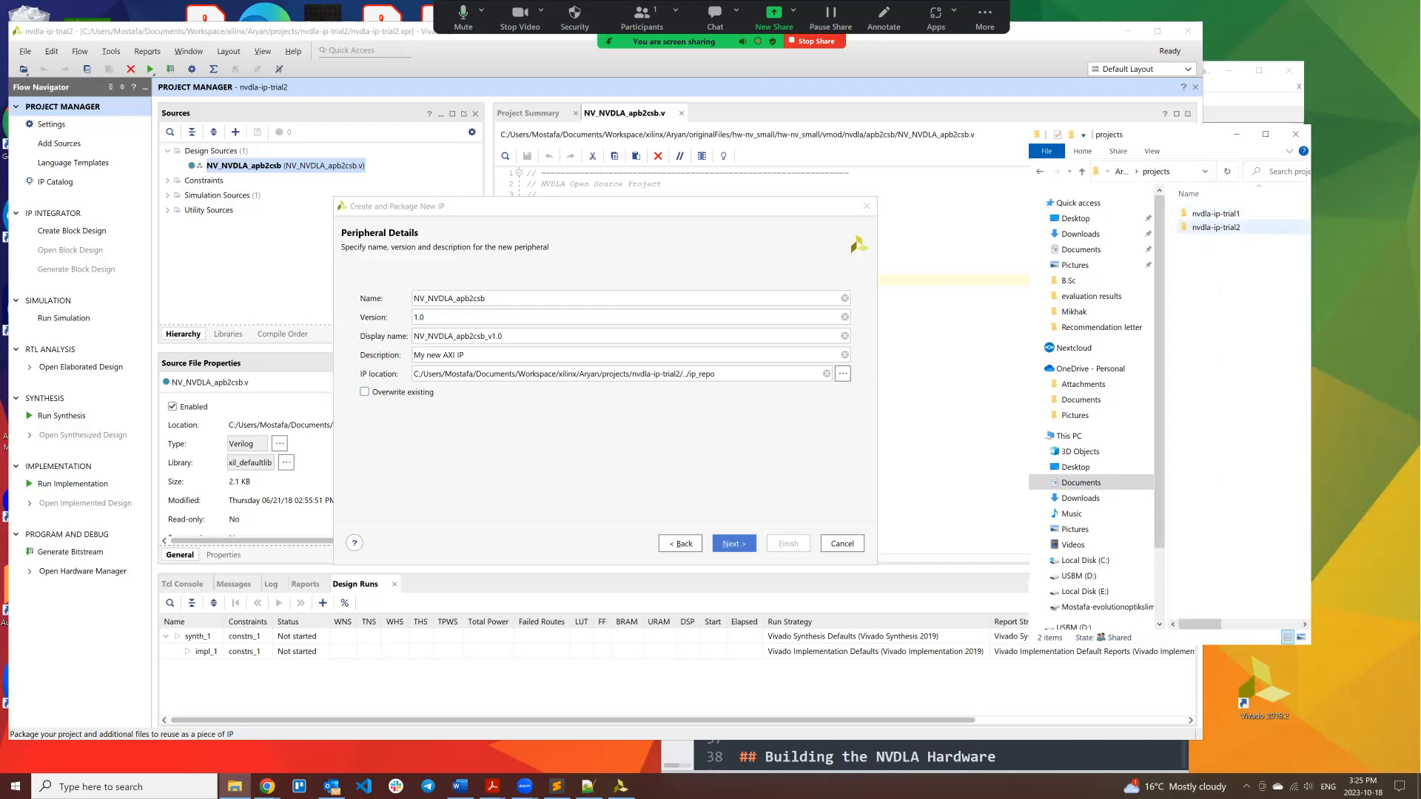
pyautogui.click(1218, 228)
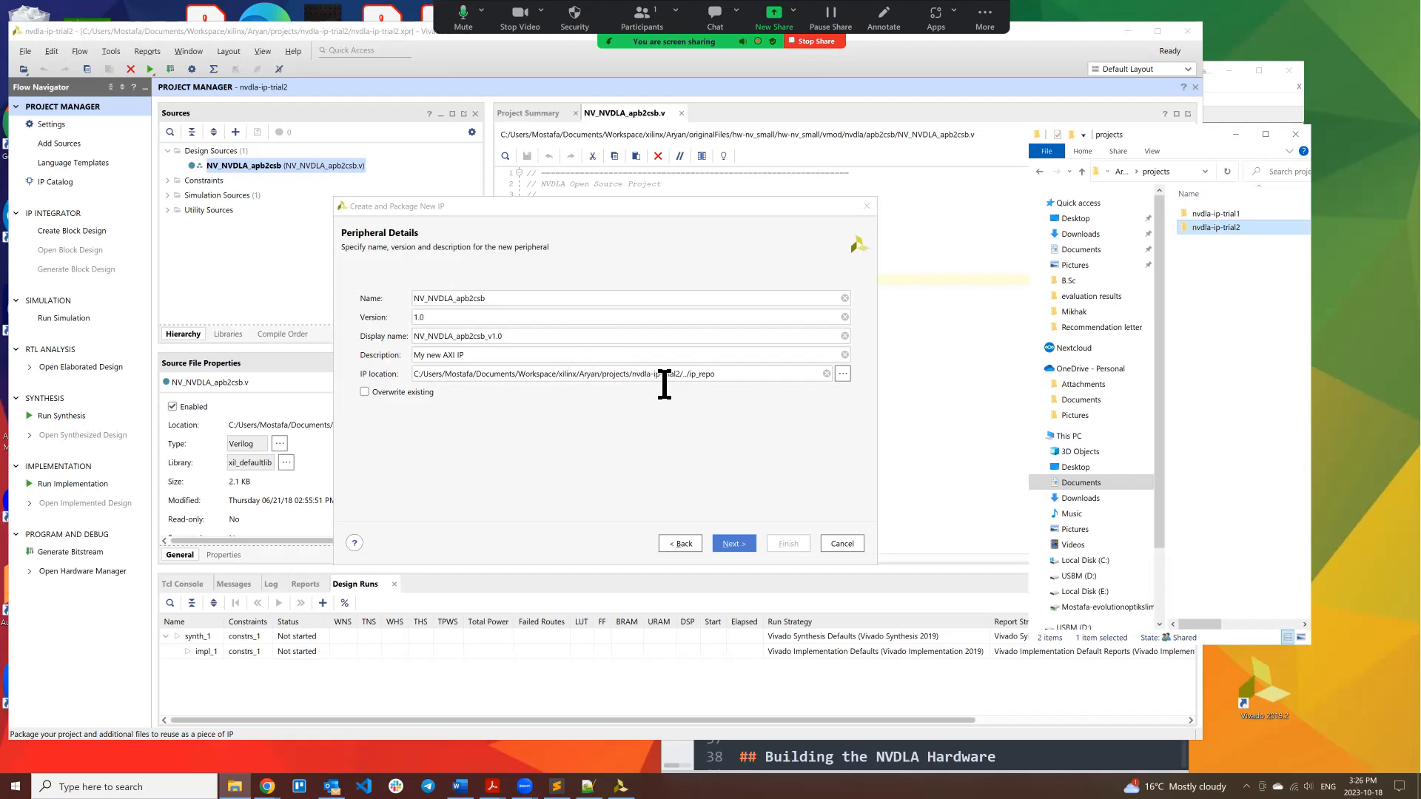
pyautogui.press('ctrl')
pyautogui.click(733, 543)
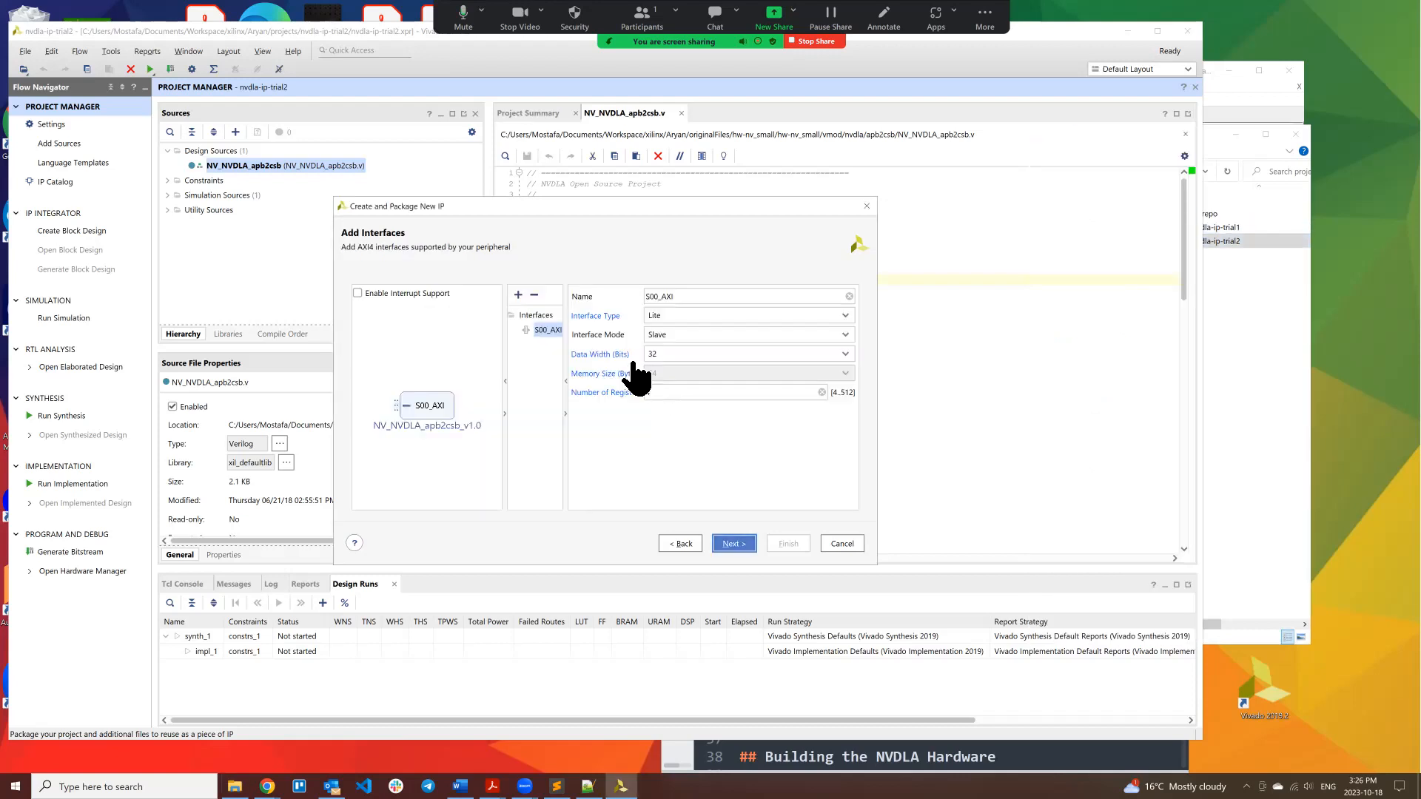
# Step: Widen the interfaces list and compare the S00_AXI interface with the APB_S interface in Figure 4.2 of the polyteqniue turino report
pyautogui.moveTo(565, 383); pyautogui.dragTo(616, 386)
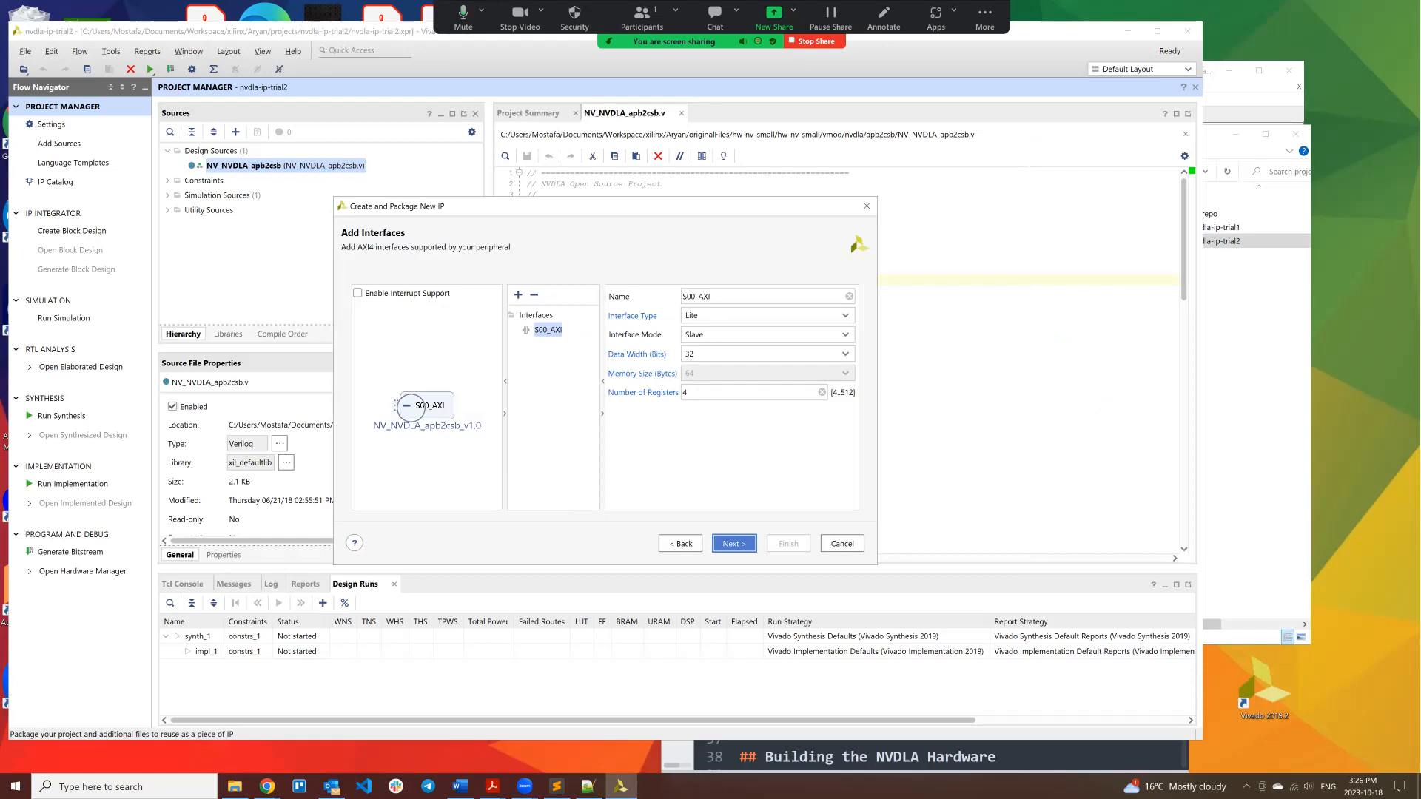
pyautogui.click(492, 786)
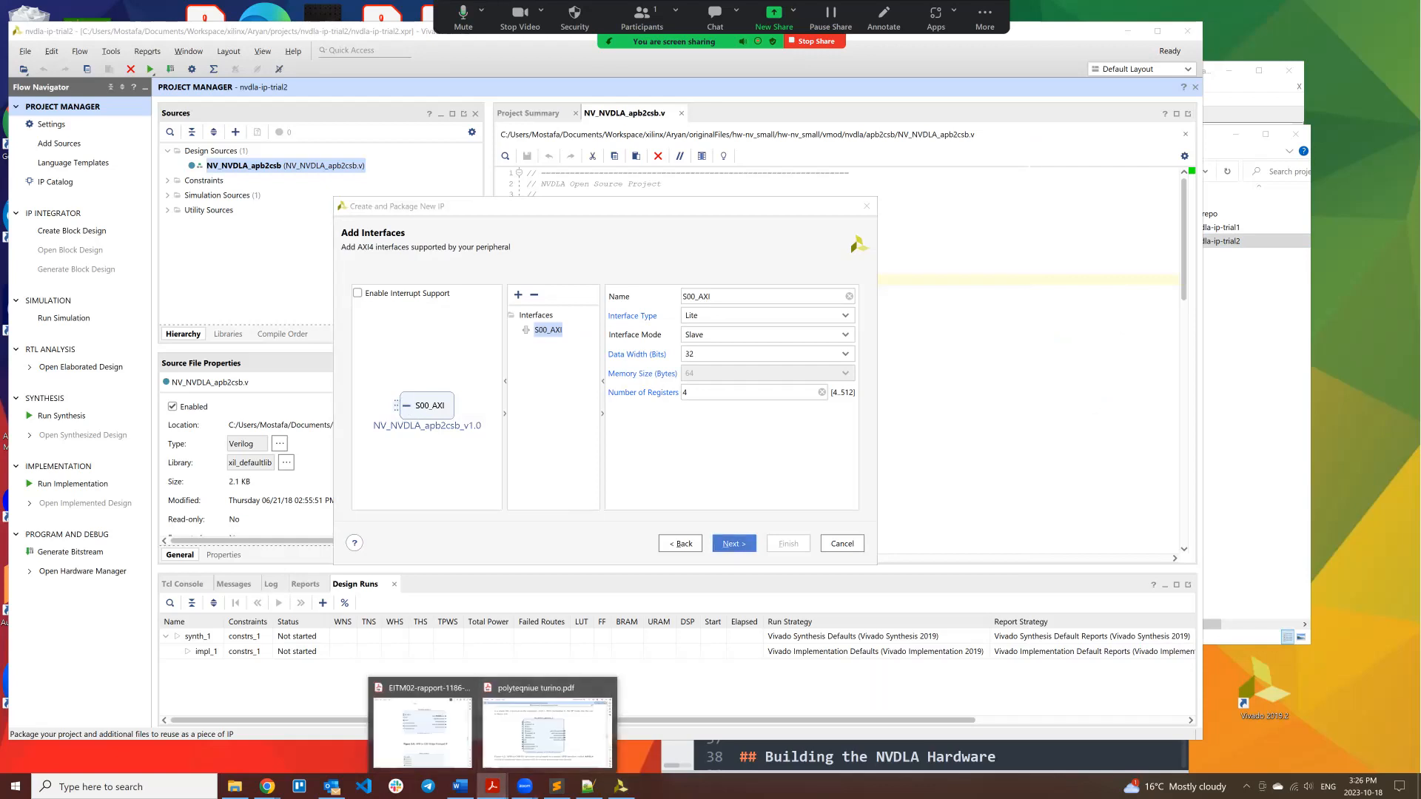
pyautogui.click(547, 728)
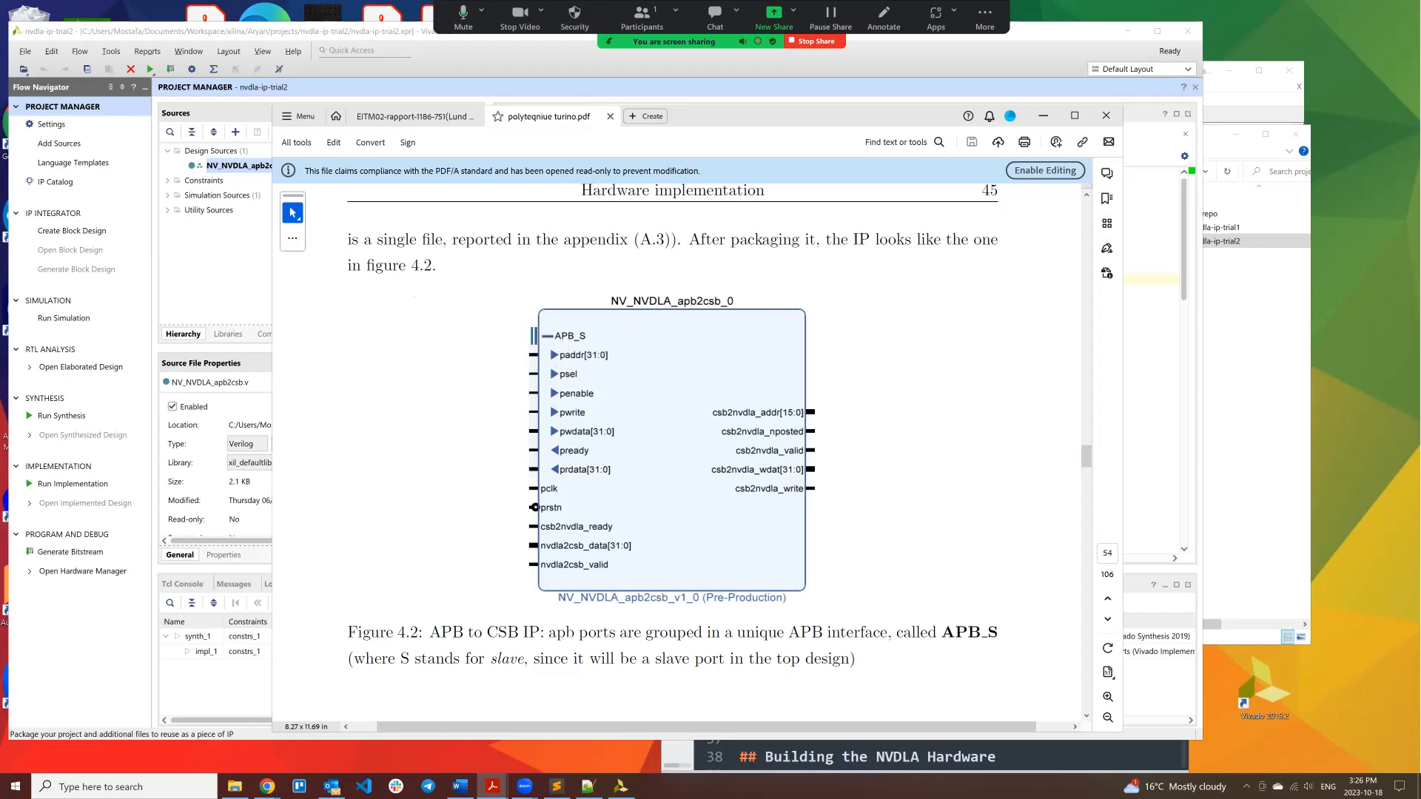
pyautogui.click(1043, 115)
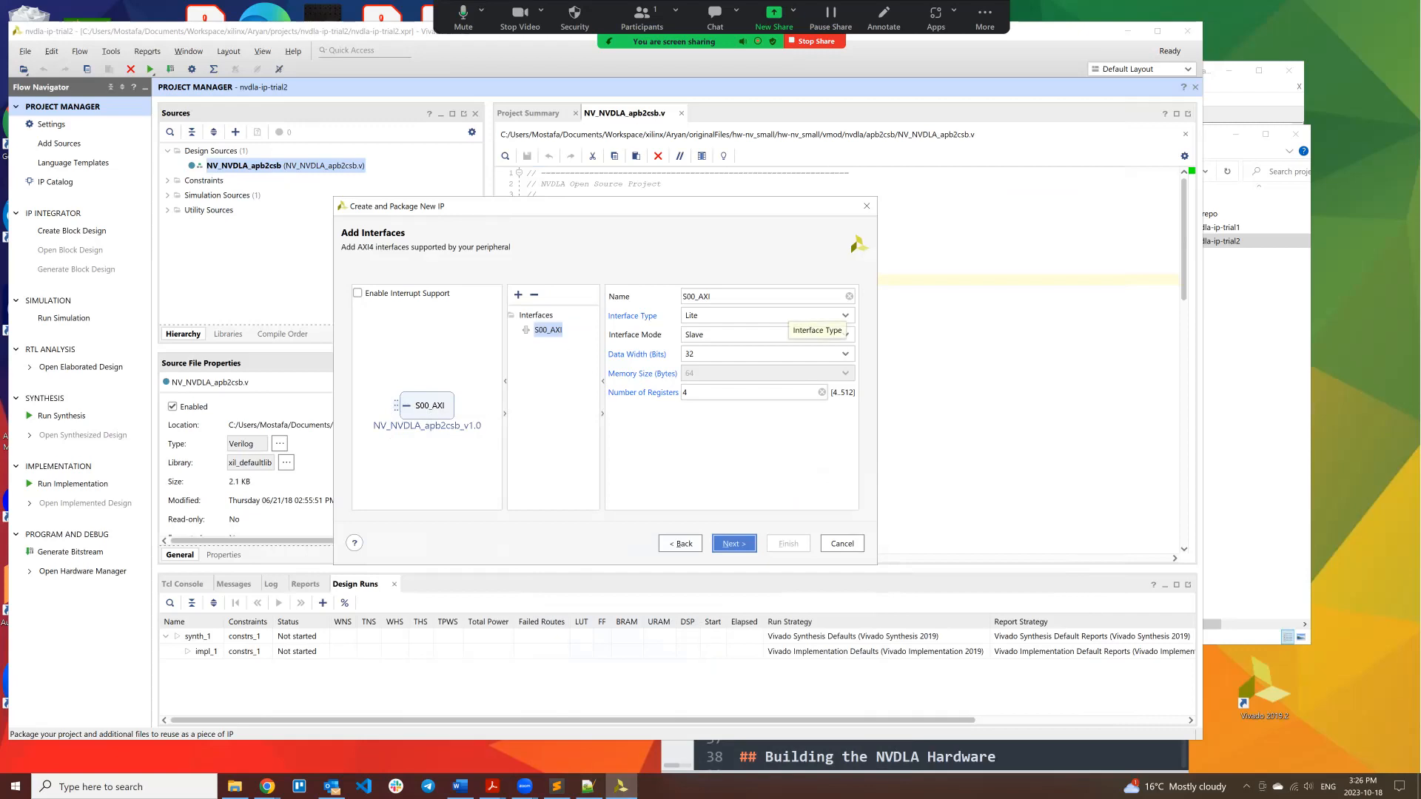
# Step: Set the S00_AXI interface type to Full and continue to the peripheral generation summary
pyautogui.click(814, 315)
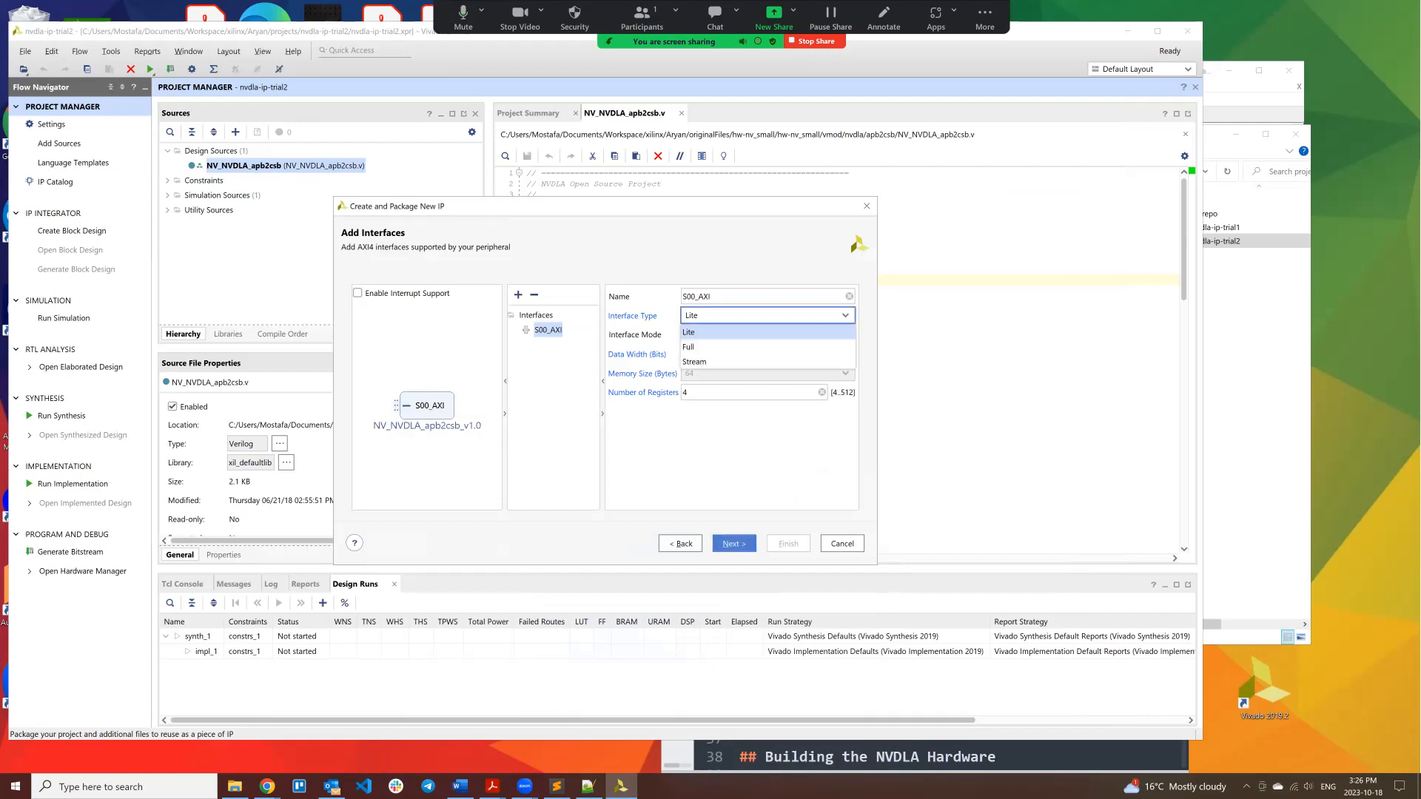
pyautogui.click(689, 348)
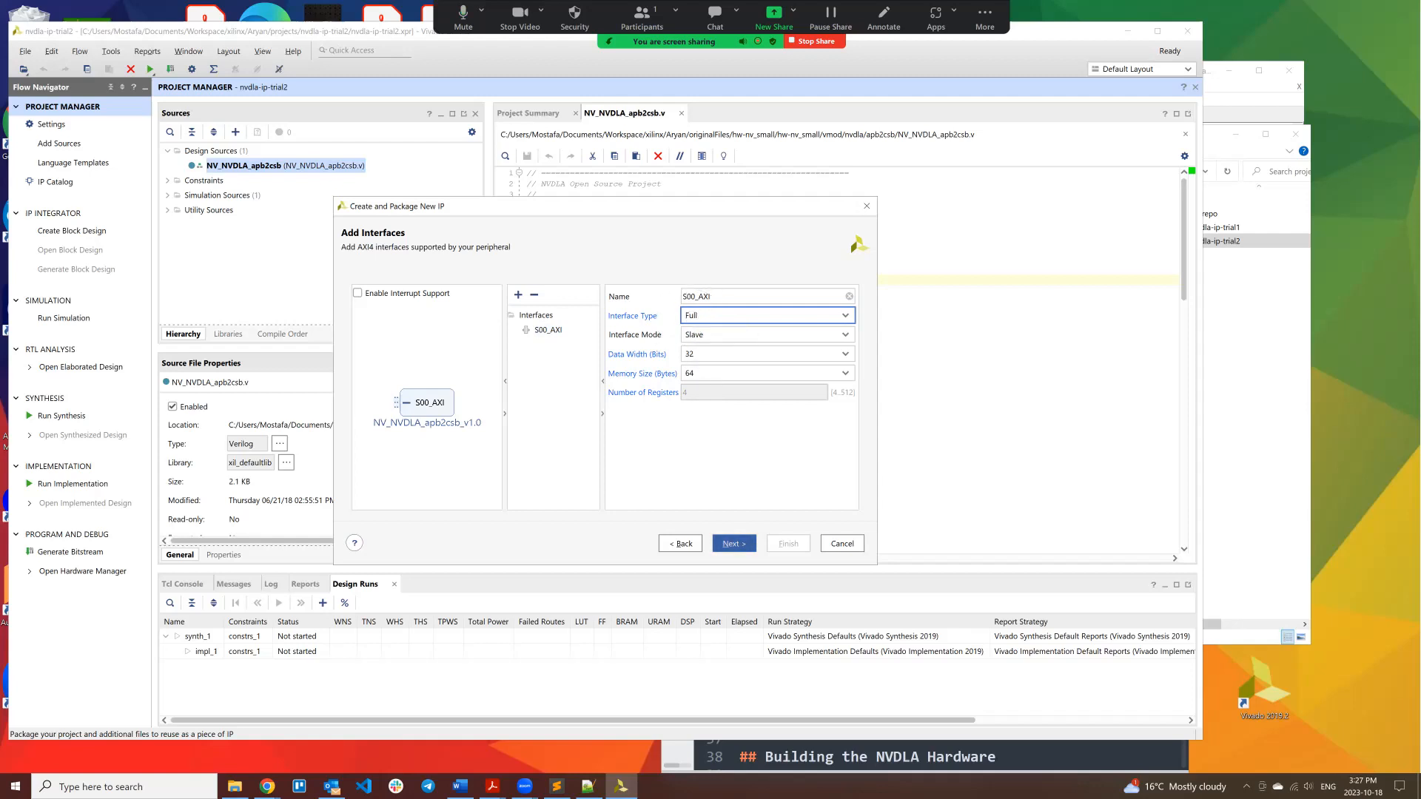
pyautogui.press('Return')
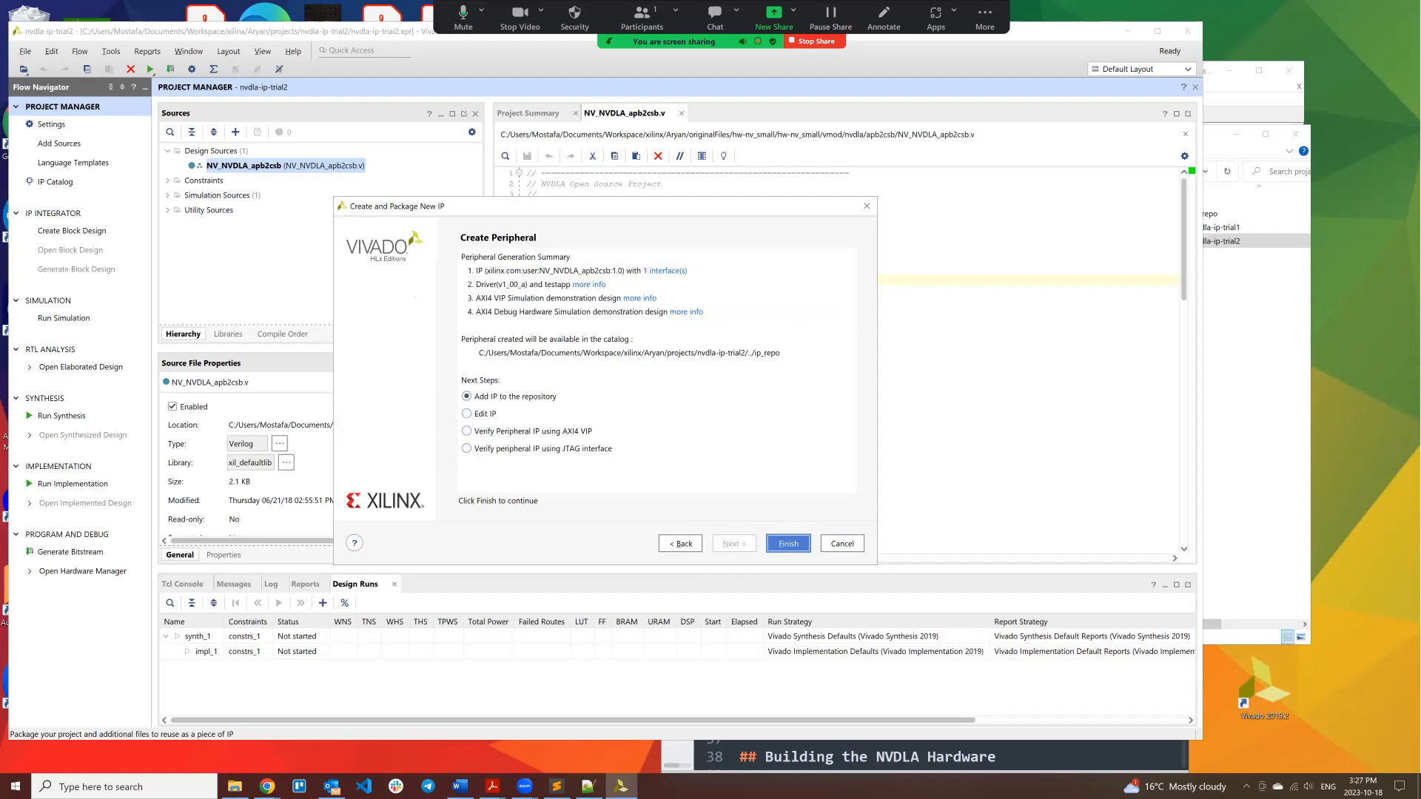
# Step: Go back to the interface settings and recheck the apb2csb ports in the report's Figure 4.2
pyautogui.click(680, 543)
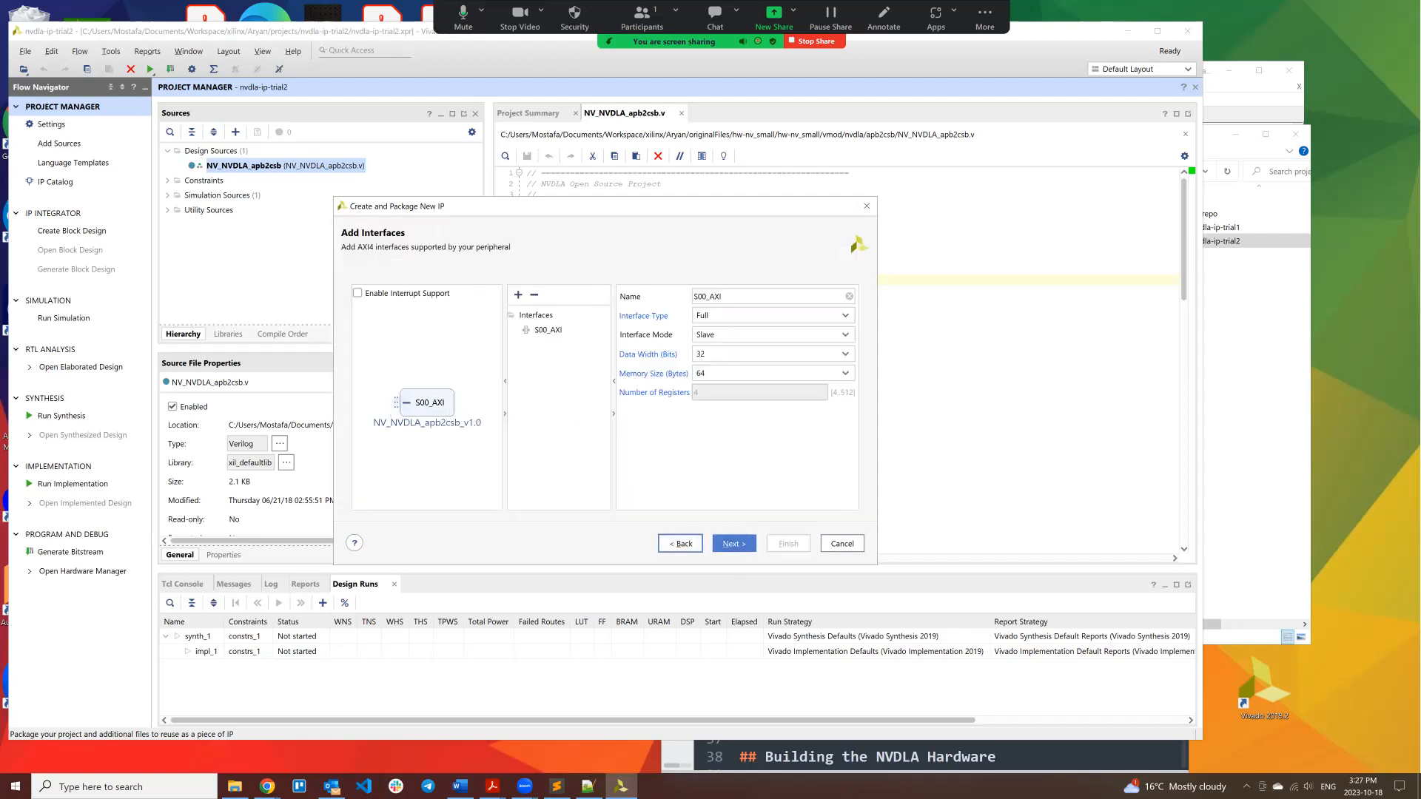
pyautogui.moveTo(492, 785)
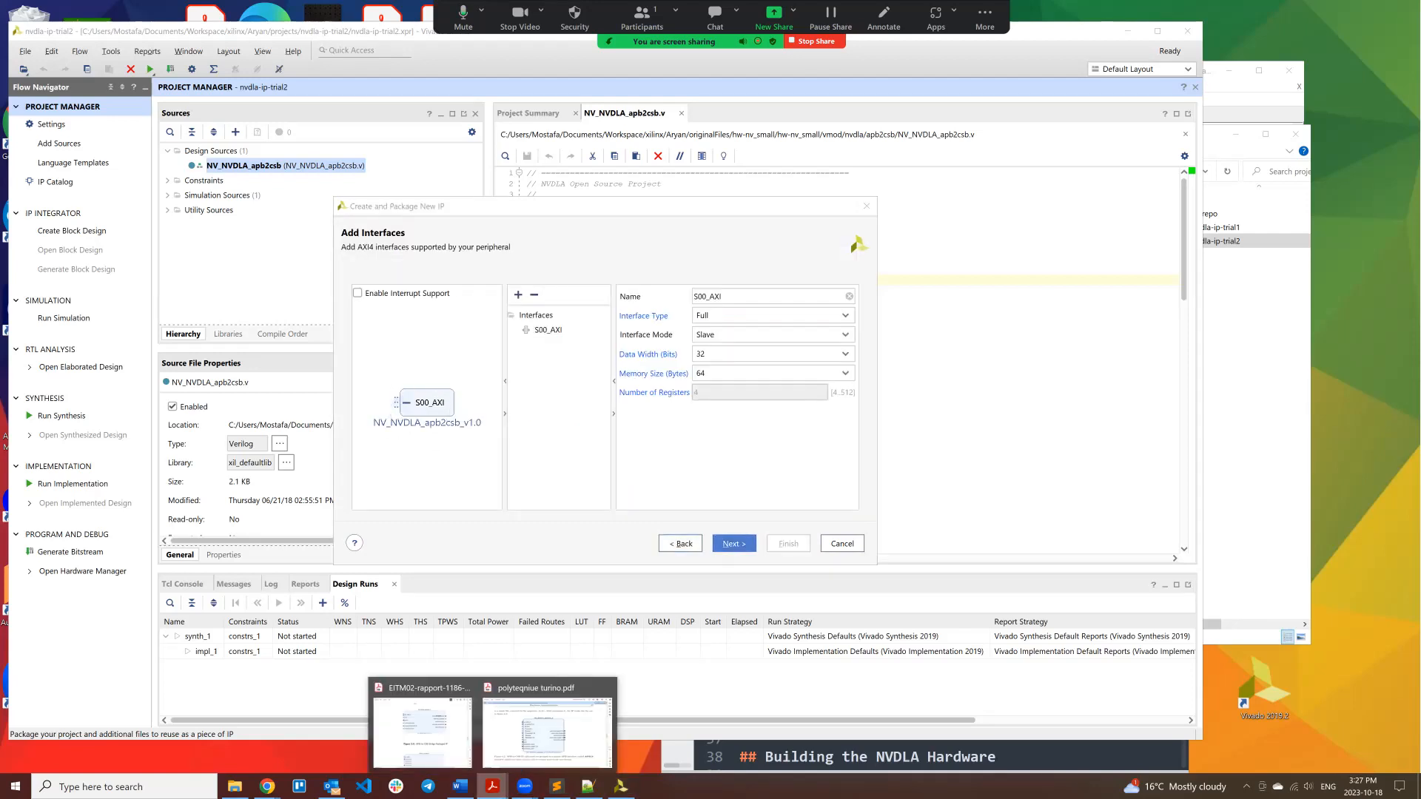
pyautogui.click(547, 725)
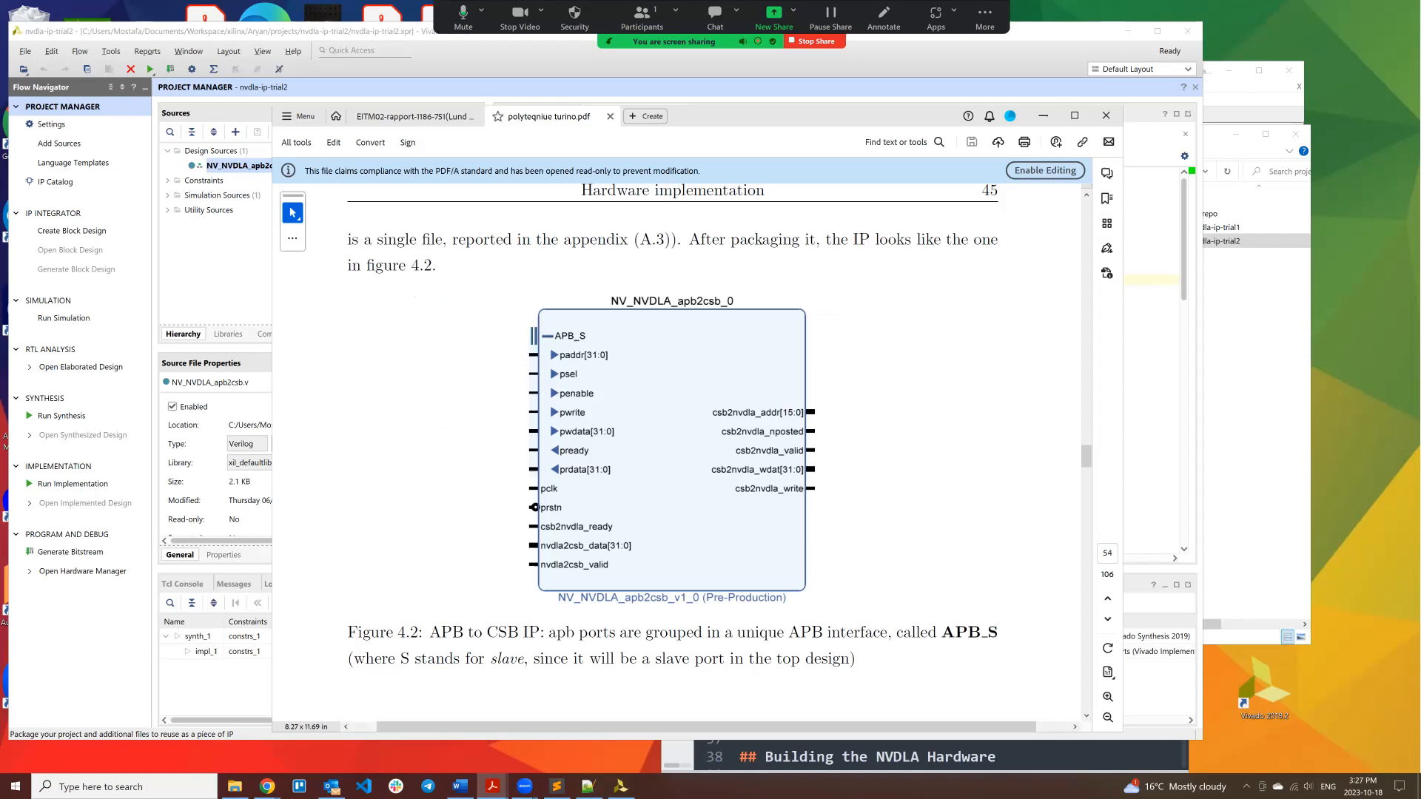
pyautogui.click(1043, 115)
# Step: Accept the interface settings, choose Edit IP as the next step, and finish creating the peripheral
pyautogui.click(734, 543)
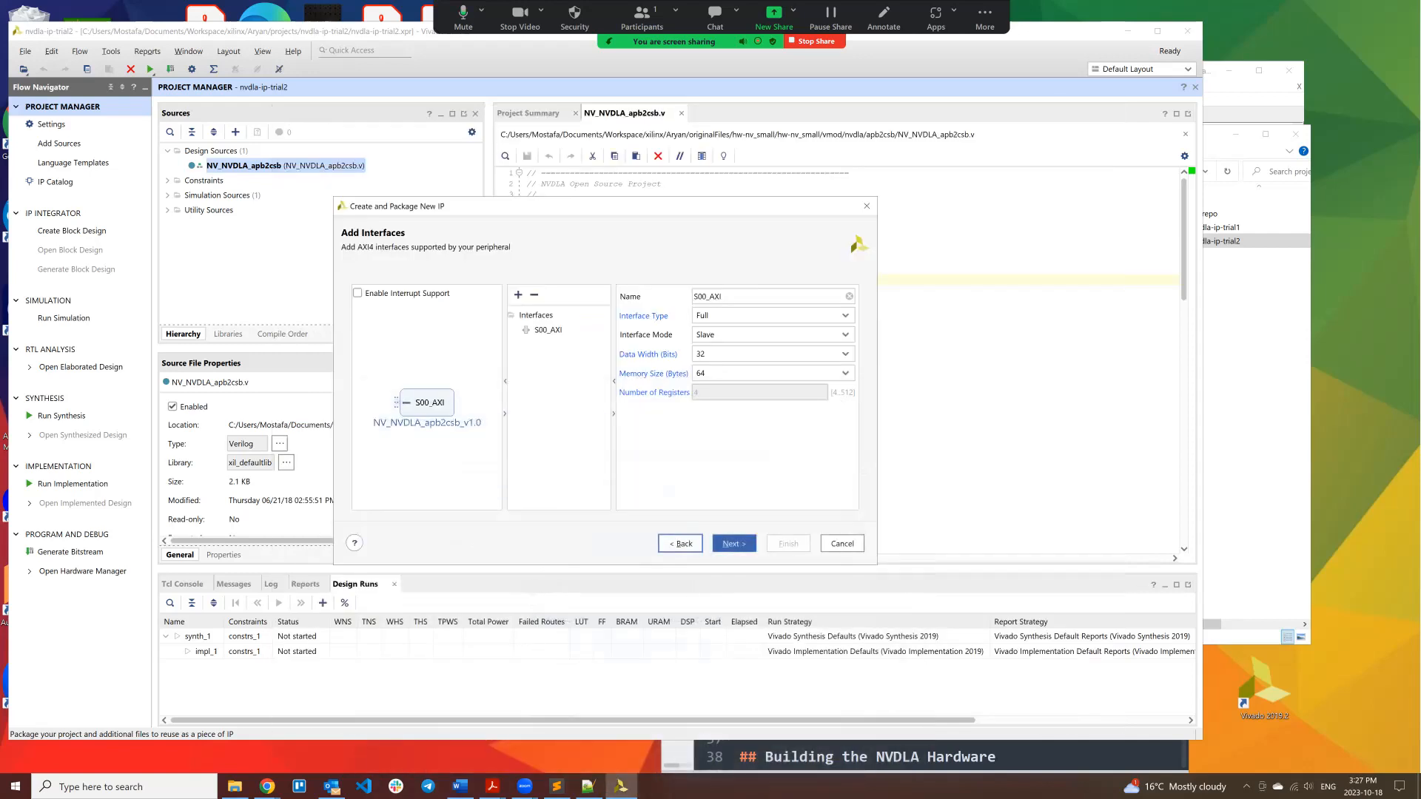
pyautogui.click(467, 415)
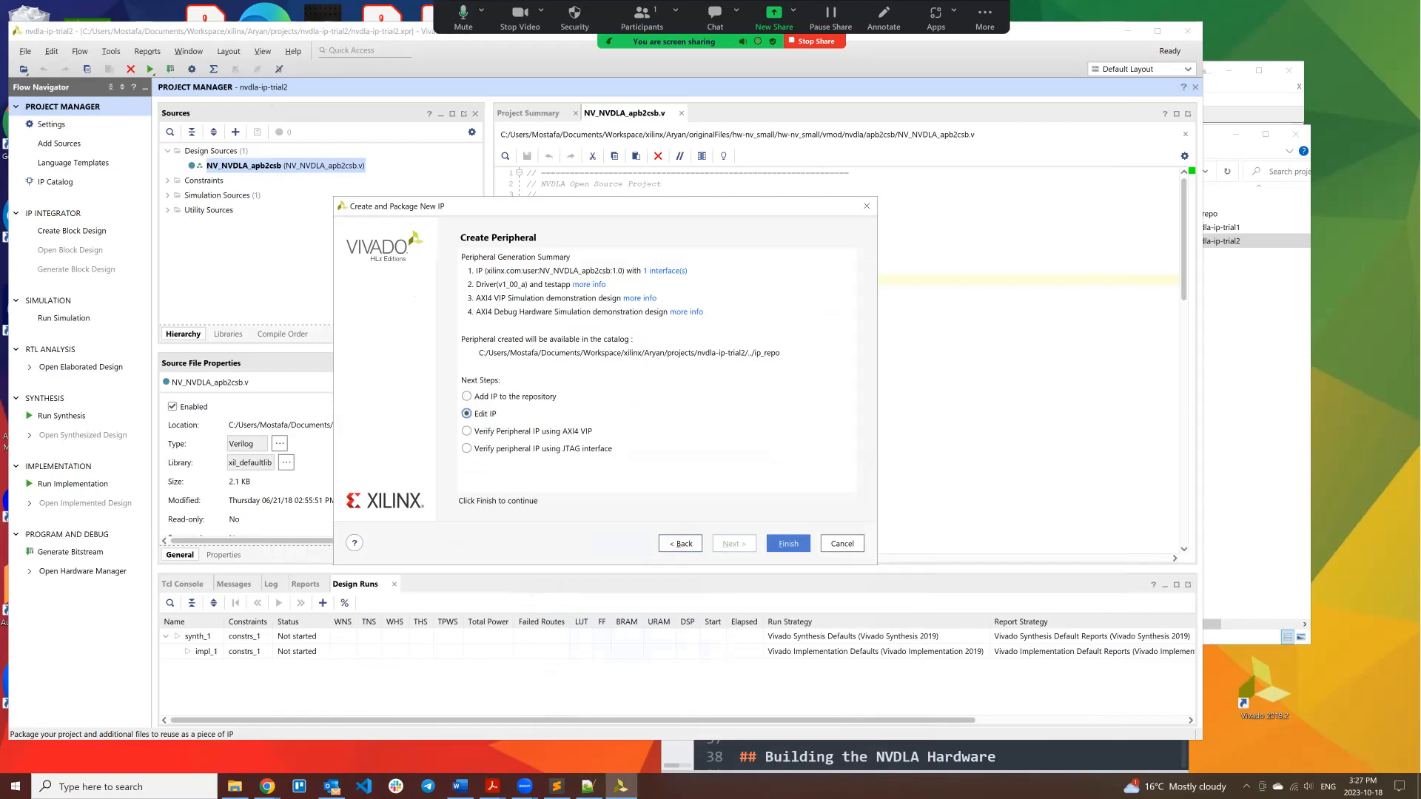
pyautogui.click(788, 543)
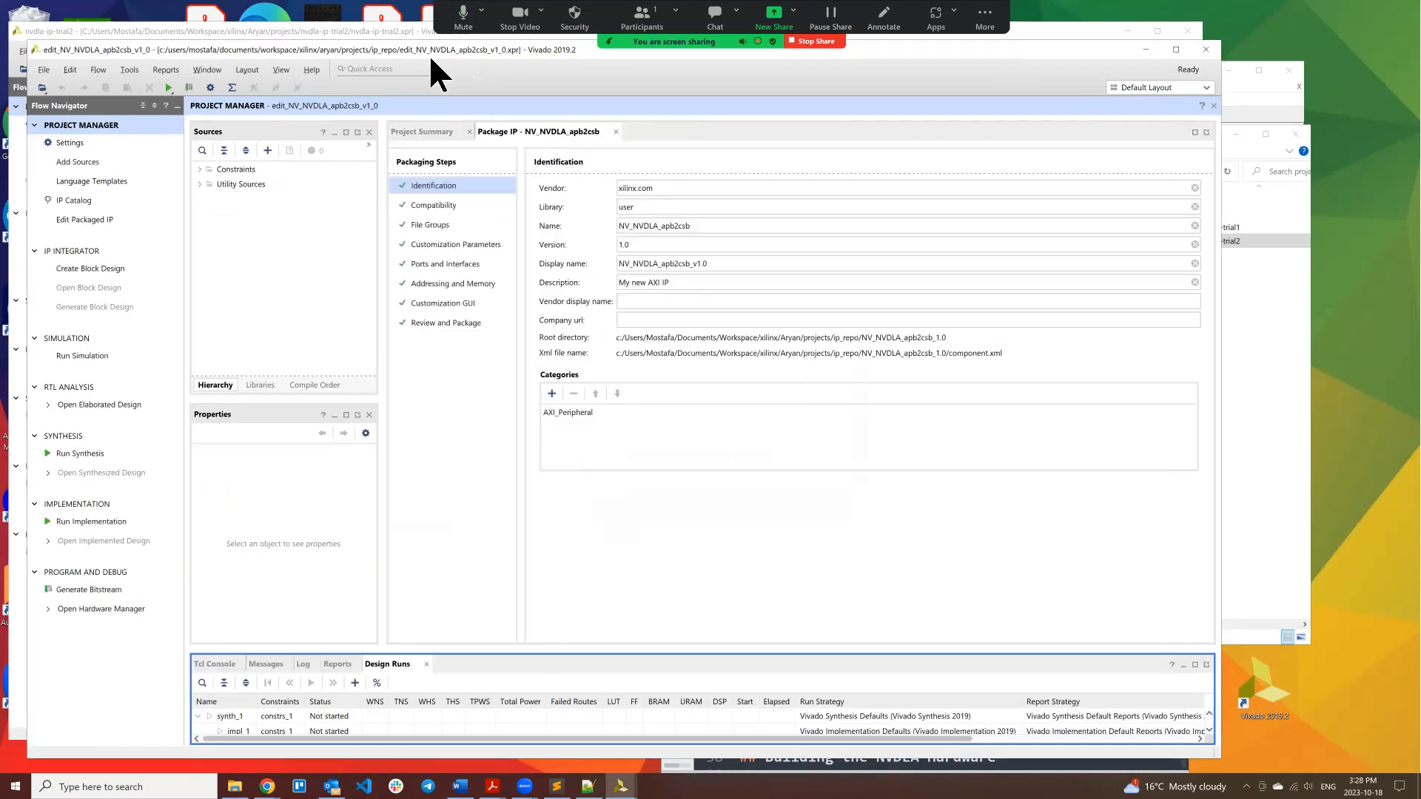
# Step: Arrange the edit_NV_NVDLA_apb2csb_v1_0 window in front of and below the nvdla-ip-trial2 window's title bar so both projects can be reached
pyautogui.moveTo(424, 48); pyautogui.dragTo(423, 211)
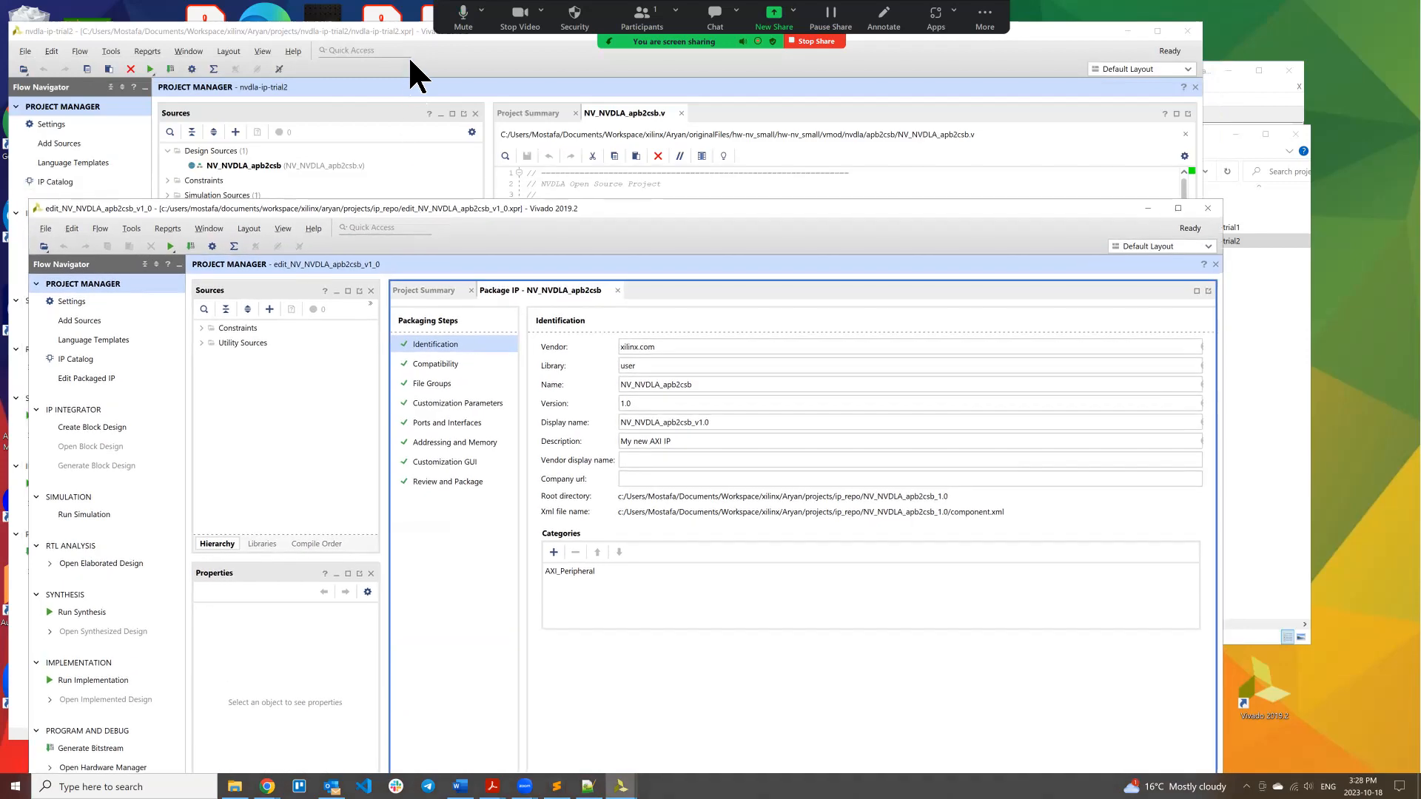
pyautogui.moveTo(375, 31); pyautogui.dragTo(383, 43)
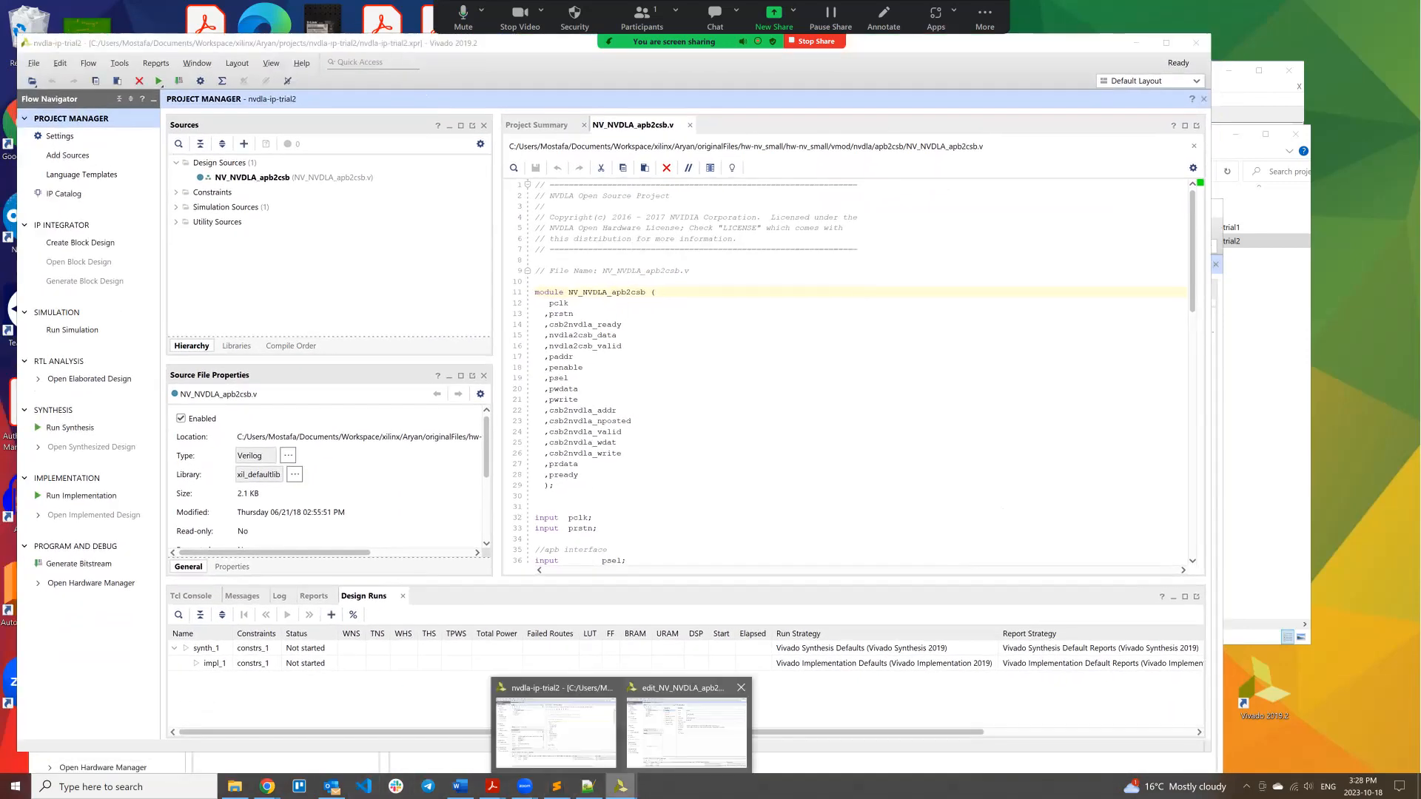
pyautogui.click(558, 718)
pyautogui.moveTo(458, 207); pyautogui.dragTo(512, 317)
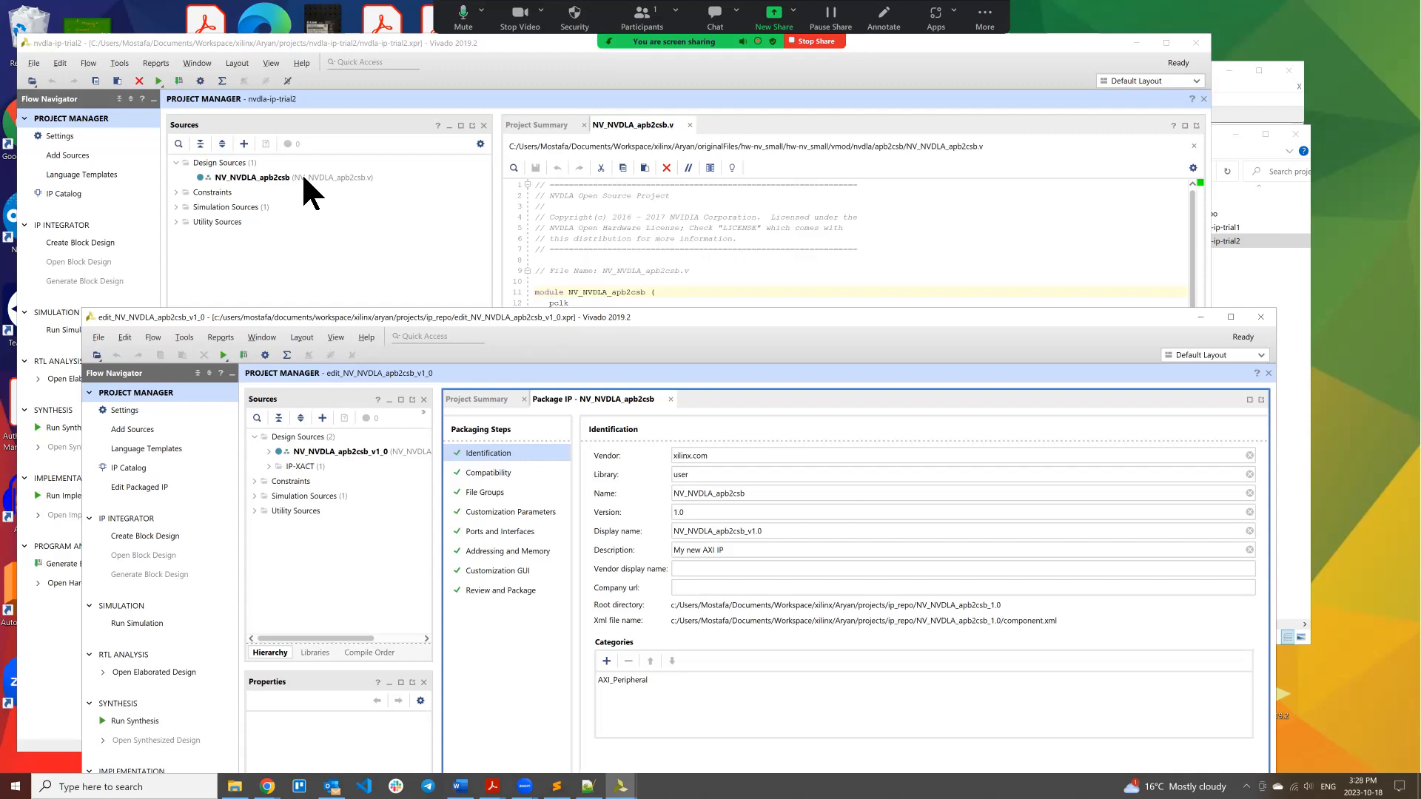
pyautogui.moveTo(532, 316); pyautogui.dragTo(520, 158)
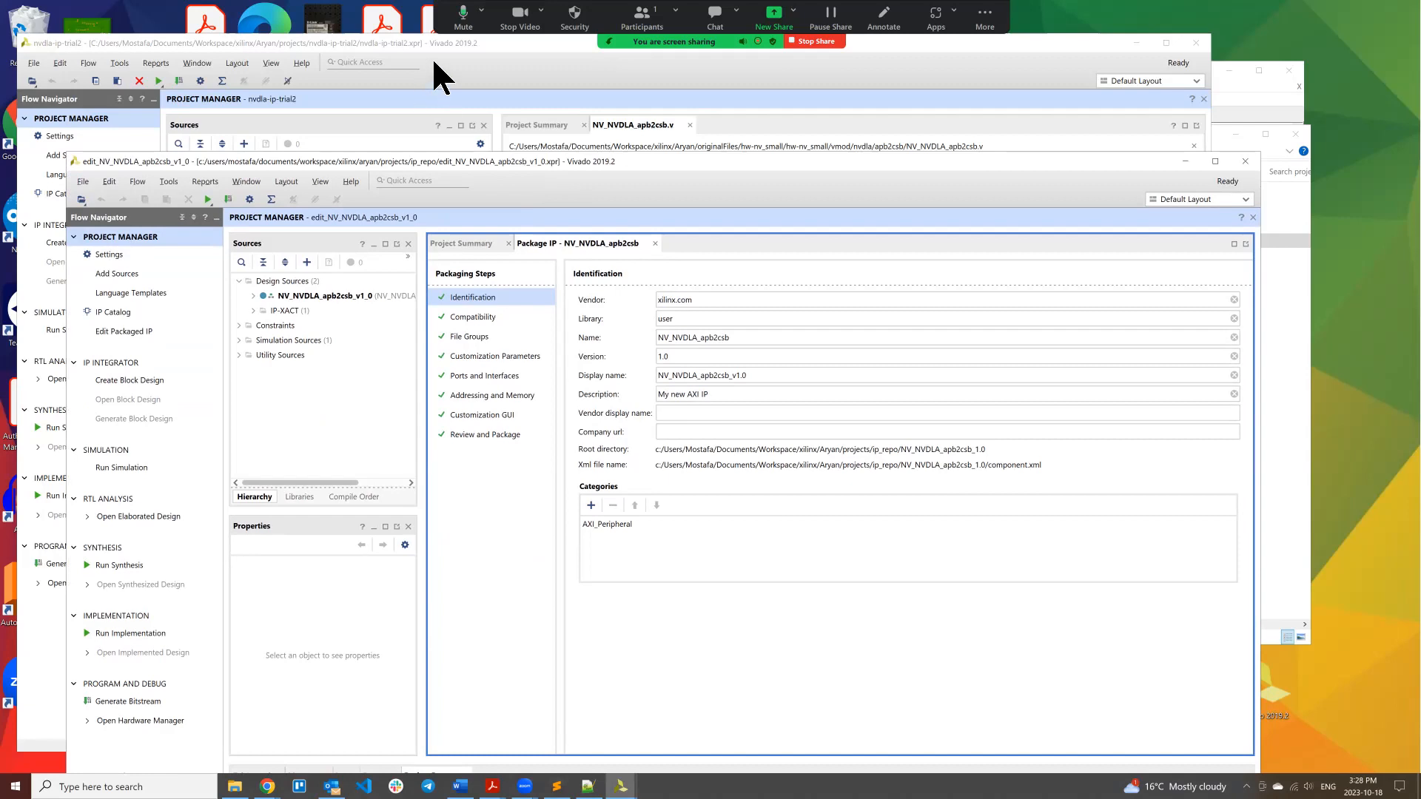
# Step: Review the packaging steps from Compatibility to Customization GUI, including the ports listed under the S00_AXI interface
pyautogui.click(473, 316)
pyautogui.click(482, 335)
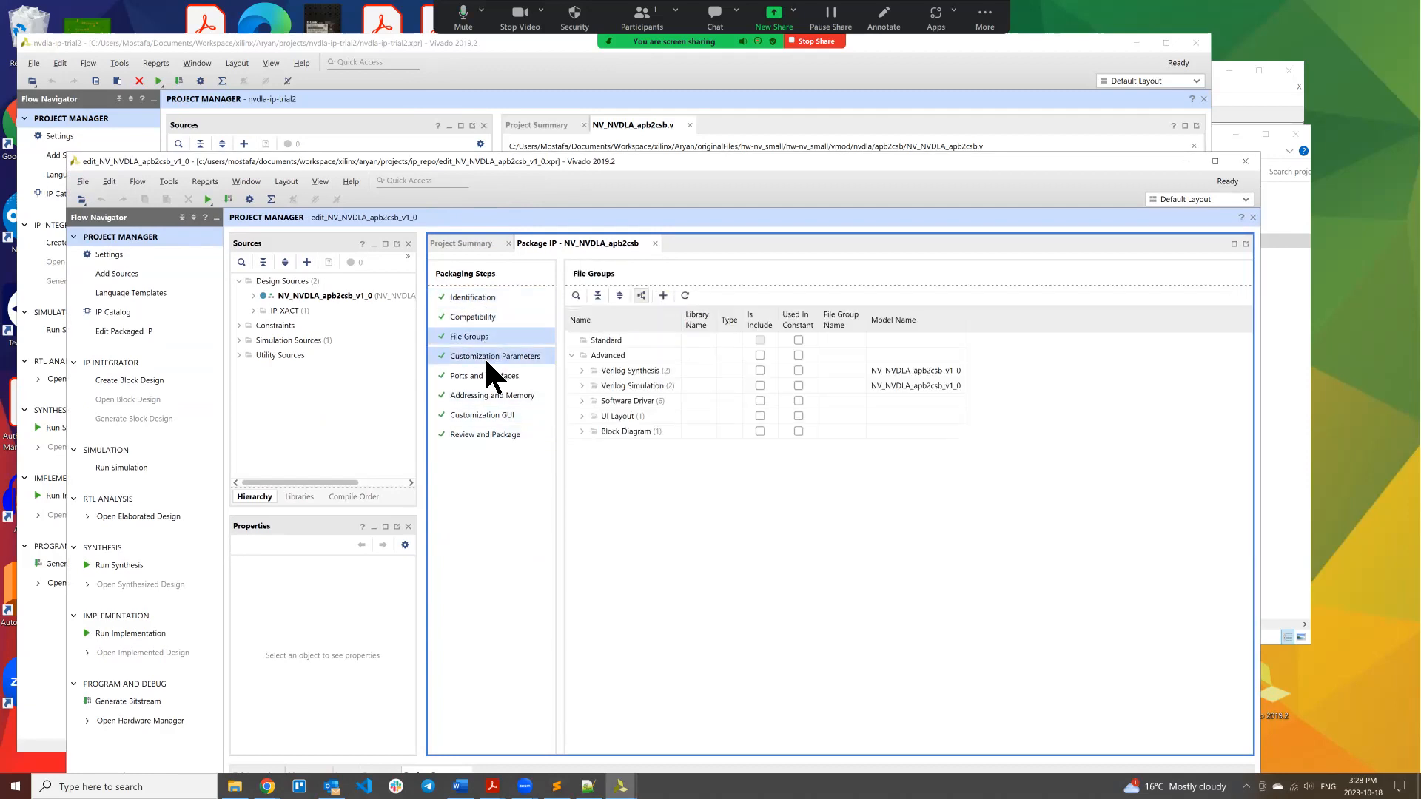
pyautogui.click(488, 358)
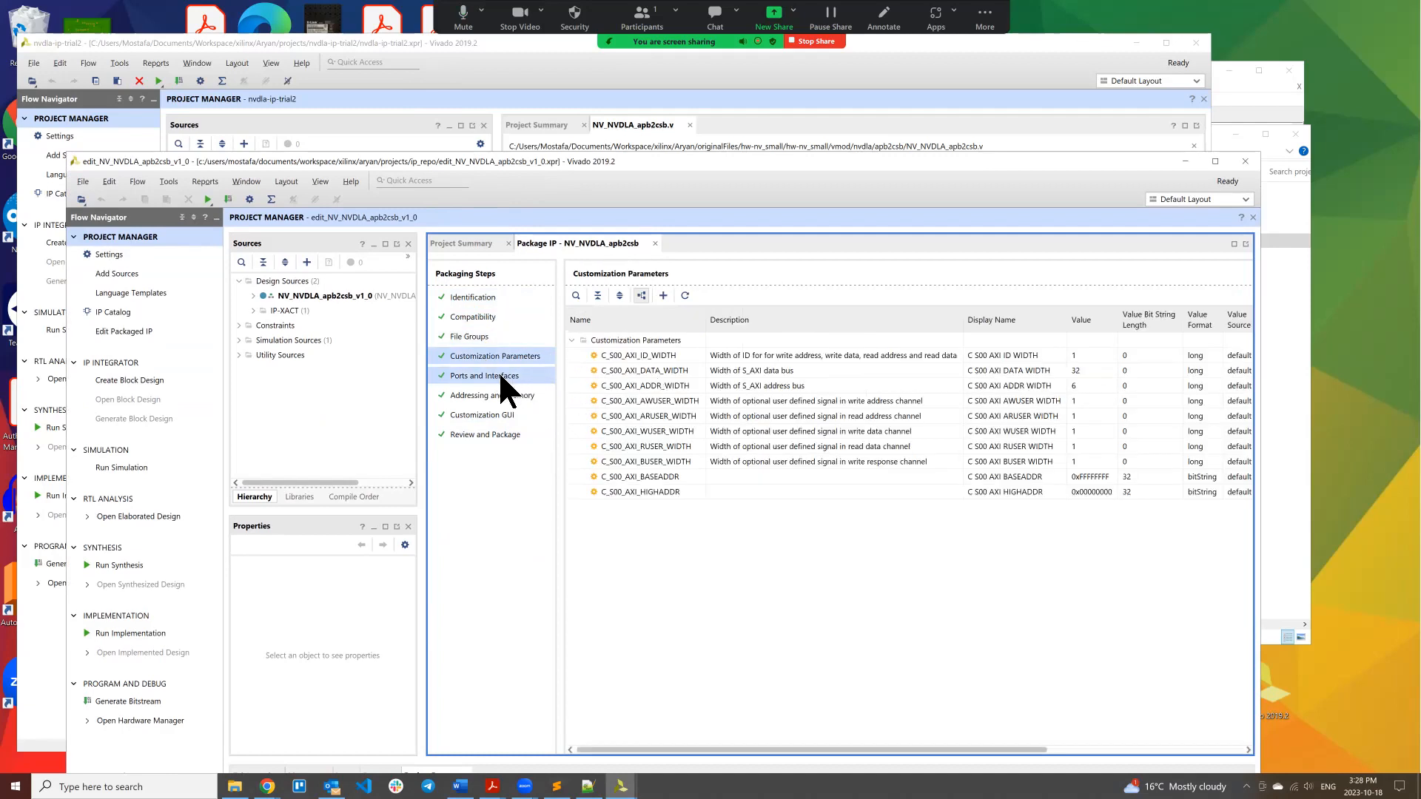
pyautogui.click(495, 375)
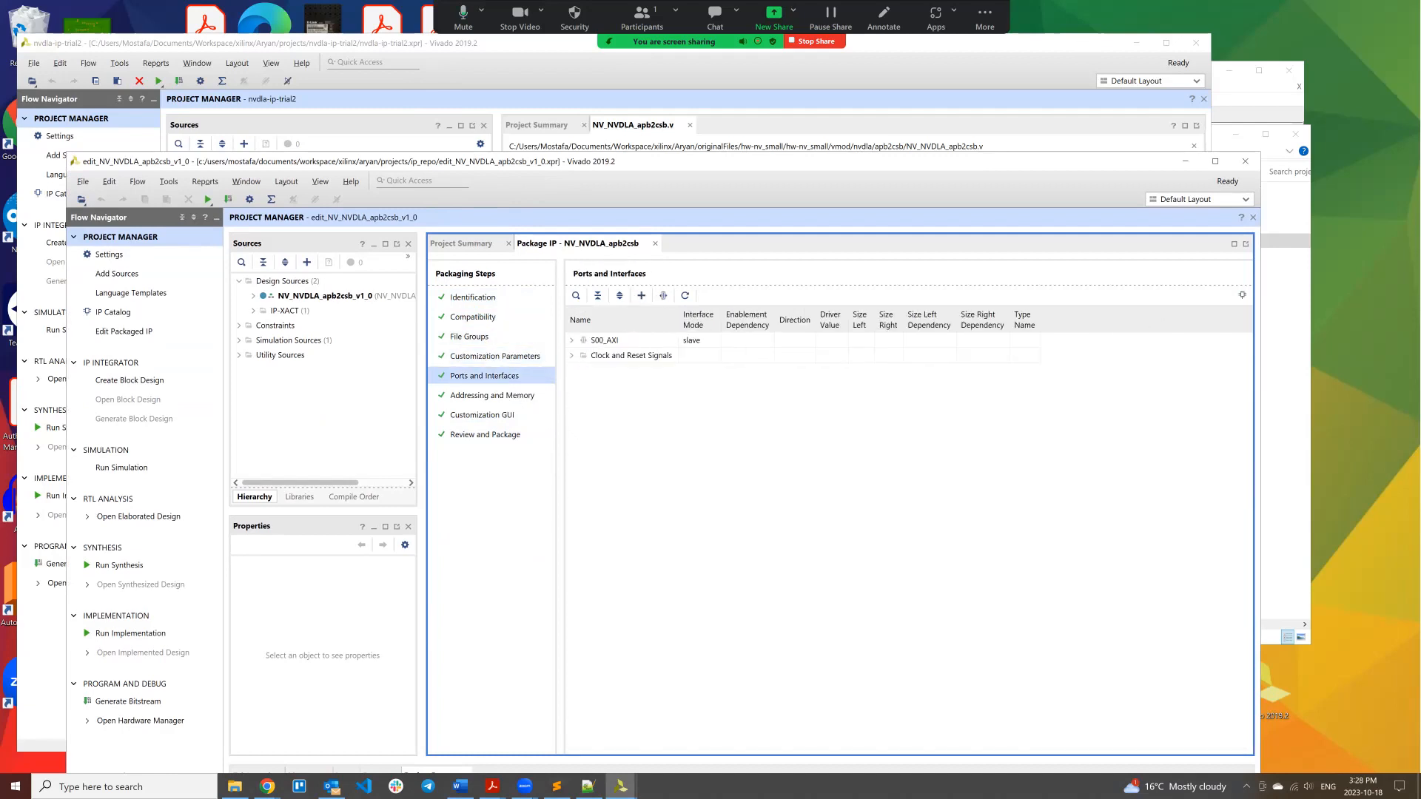
pyautogui.click(571, 340)
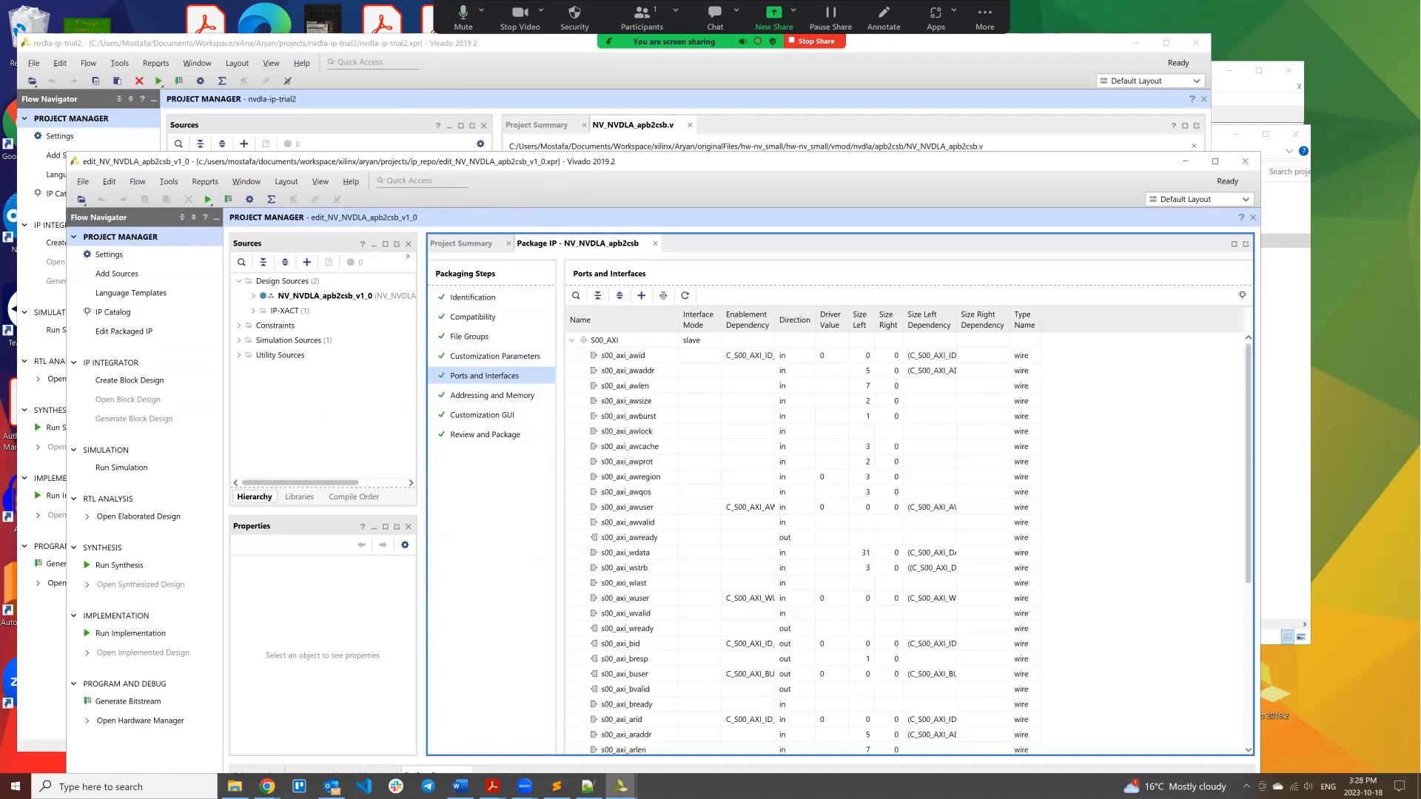
pyautogui.scroll(-6, 906, 544)
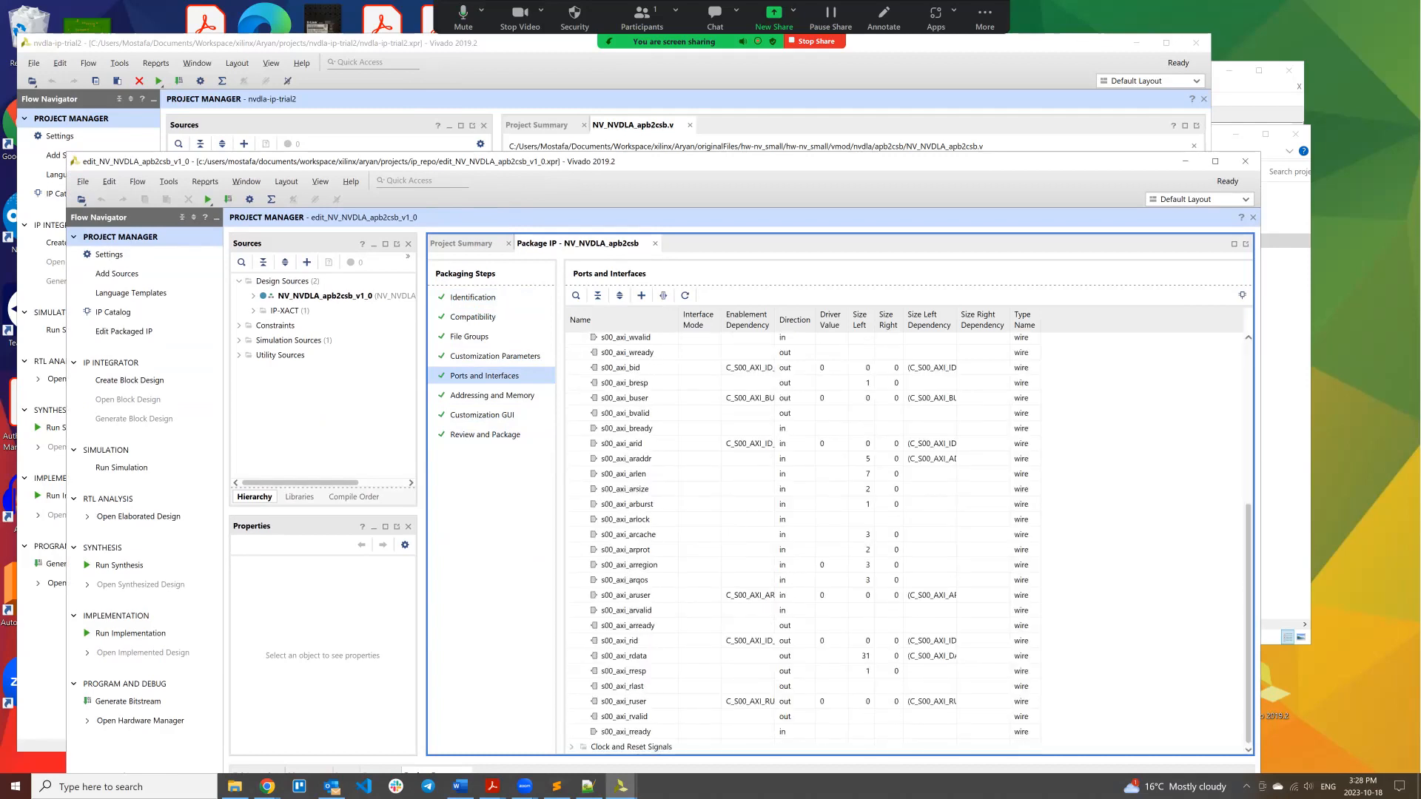
pyautogui.click(492, 395)
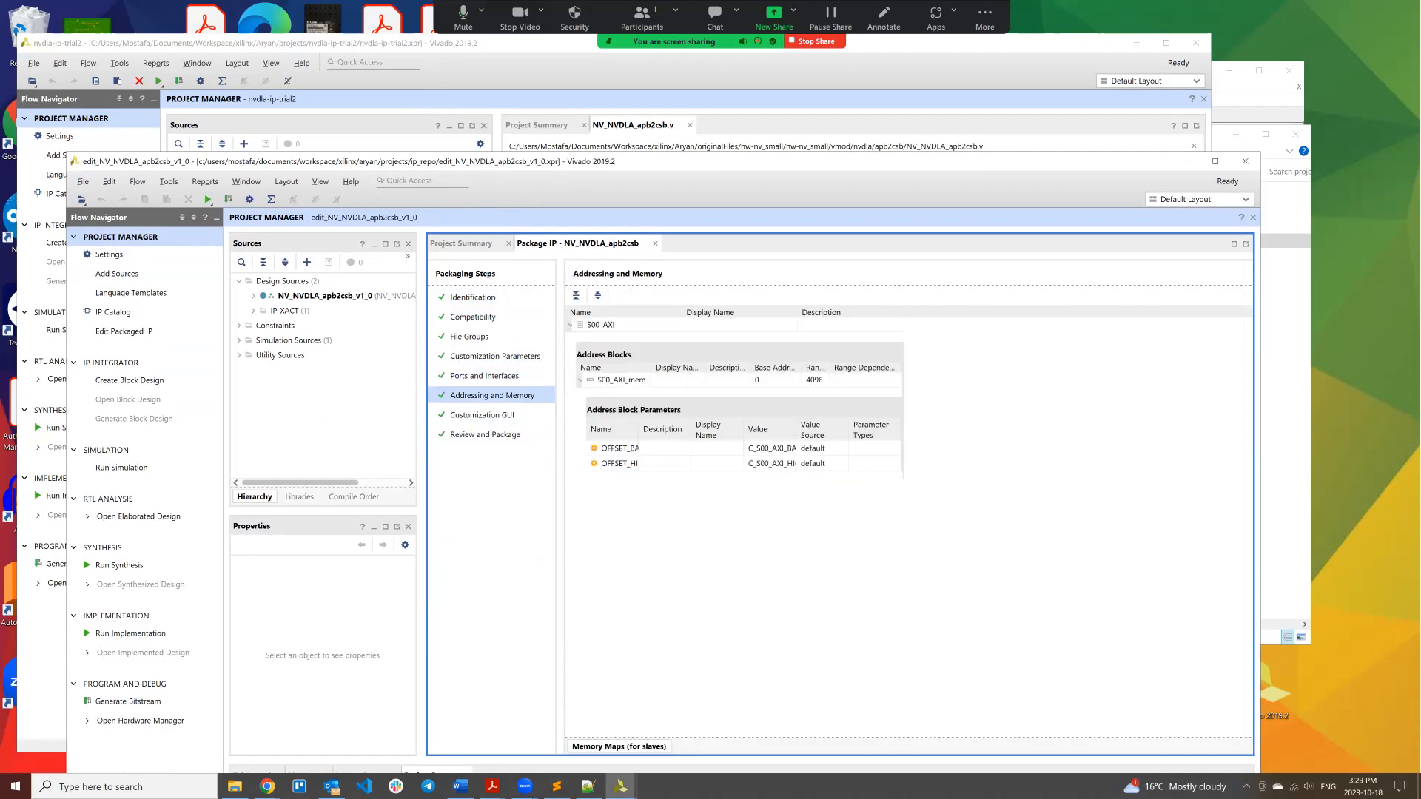
pyautogui.click(482, 414)
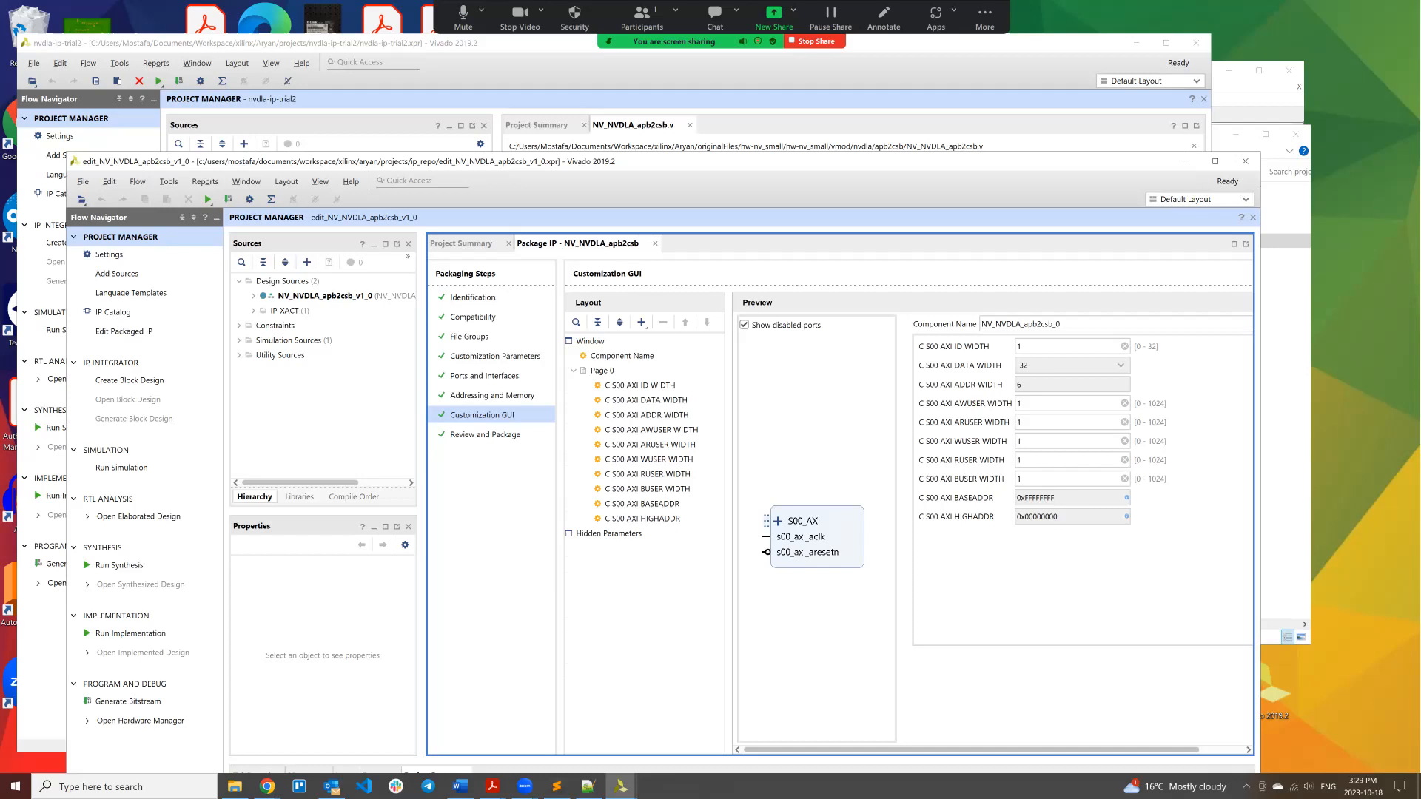
# Step: Switch to polyteqniue turino.pdf and place Figure 4.2 beside the IP's customization preview to compare their ports
pyautogui.click(492, 786)
pyautogui.click(548, 721)
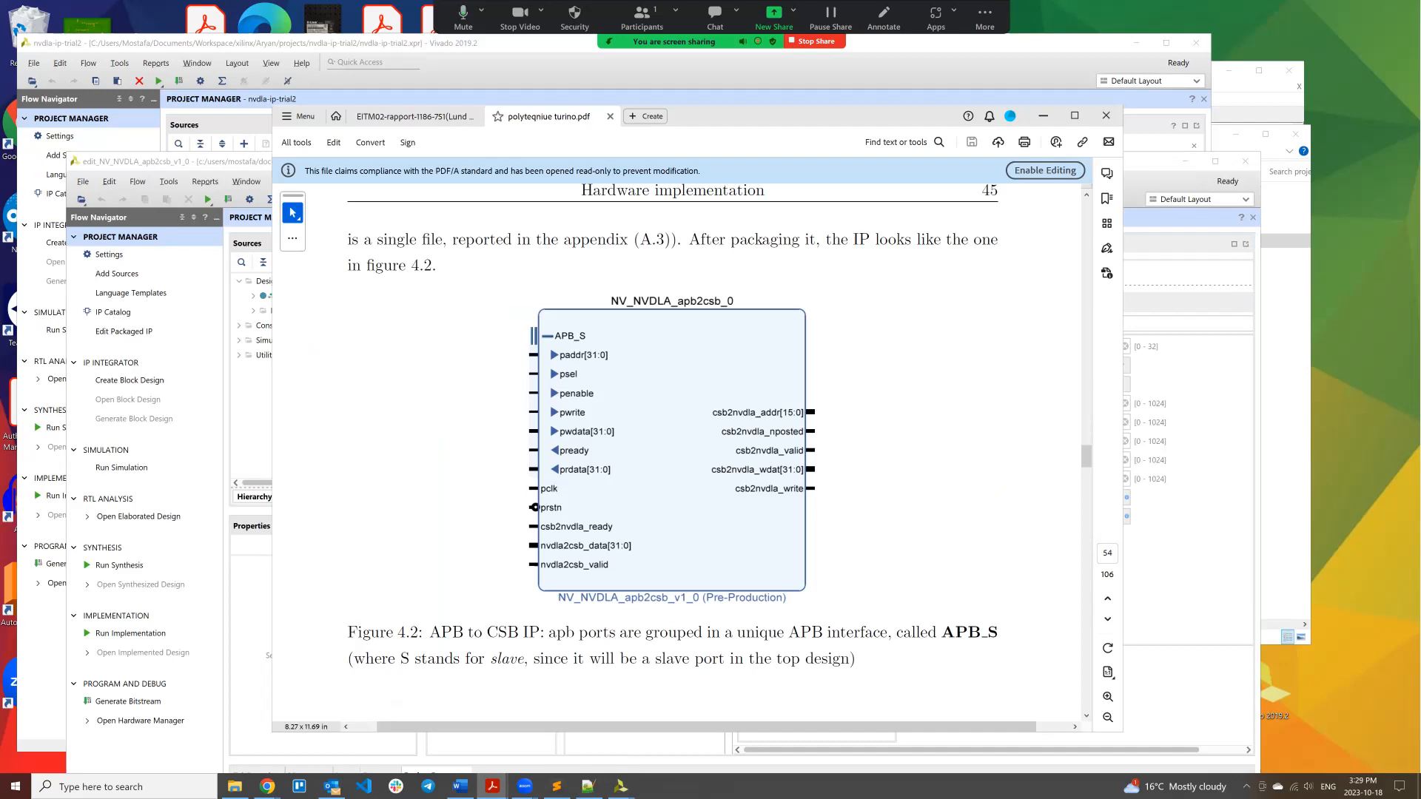
pyautogui.moveTo(794, 114); pyautogui.dragTo(432, 129)
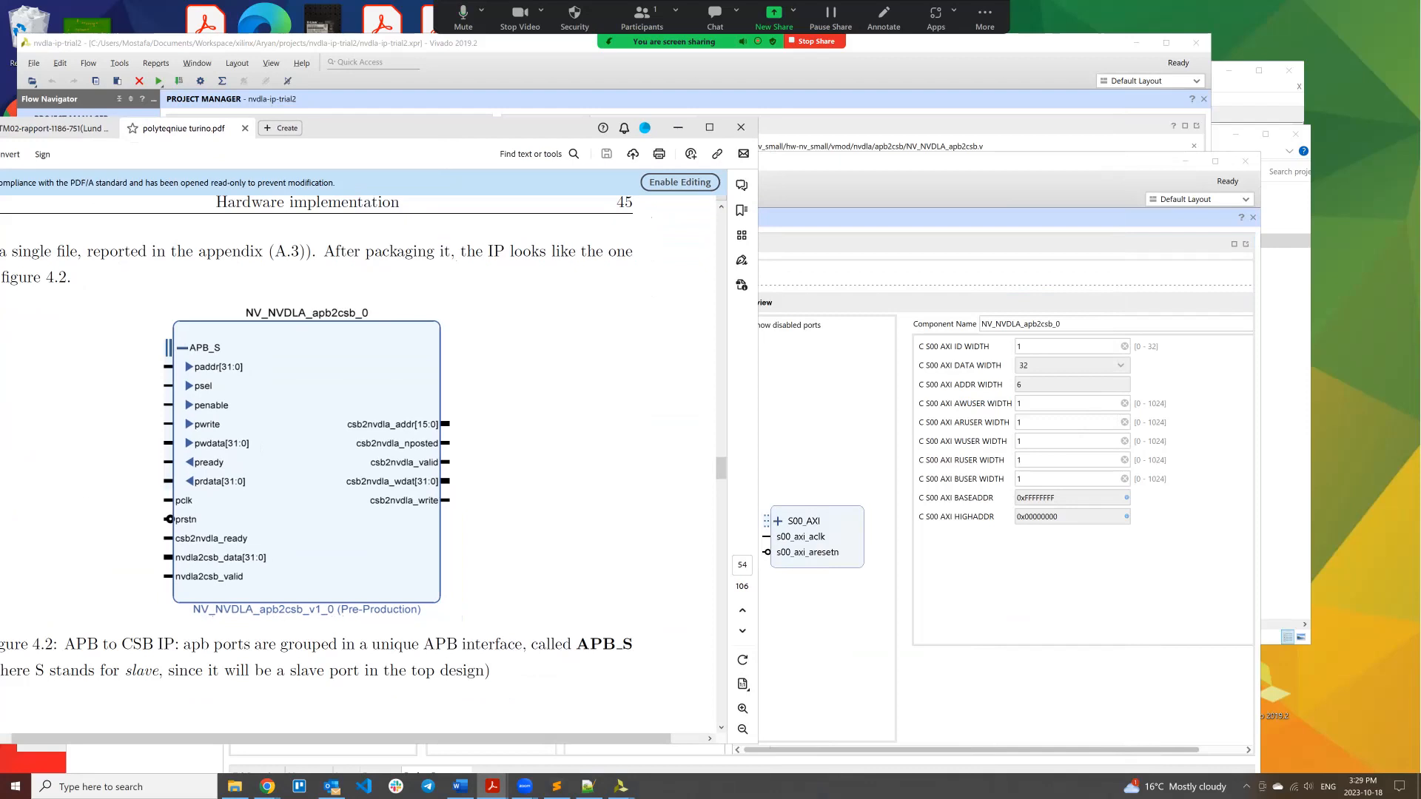
pyautogui.click(827, 437)
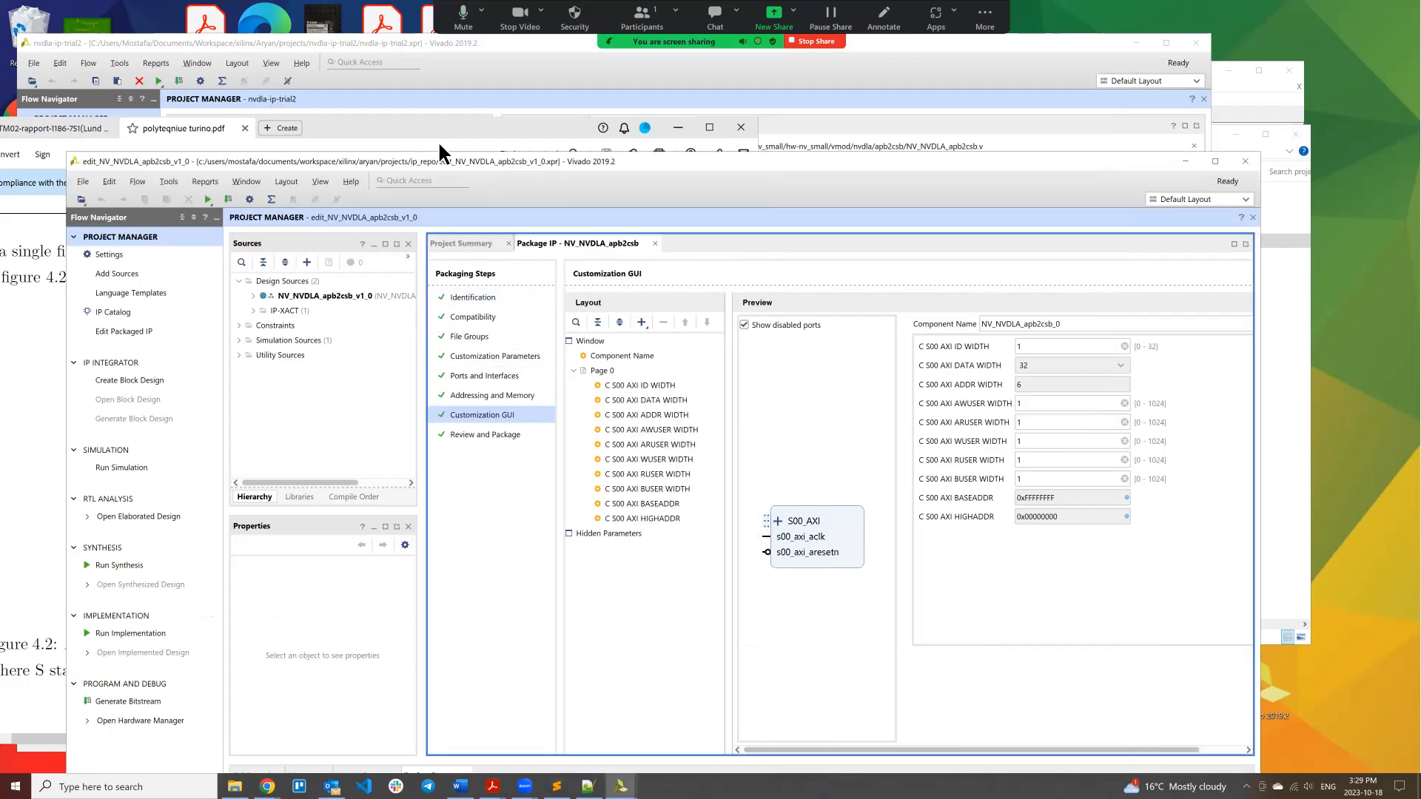
# Step: Move the edit_NV_NVDLA_apb2csb_v1_0 project window over the nvdla-ip-trial2 window so that it covers it
pyautogui.moveTo(636, 157); pyautogui.dragTo(675, 154)
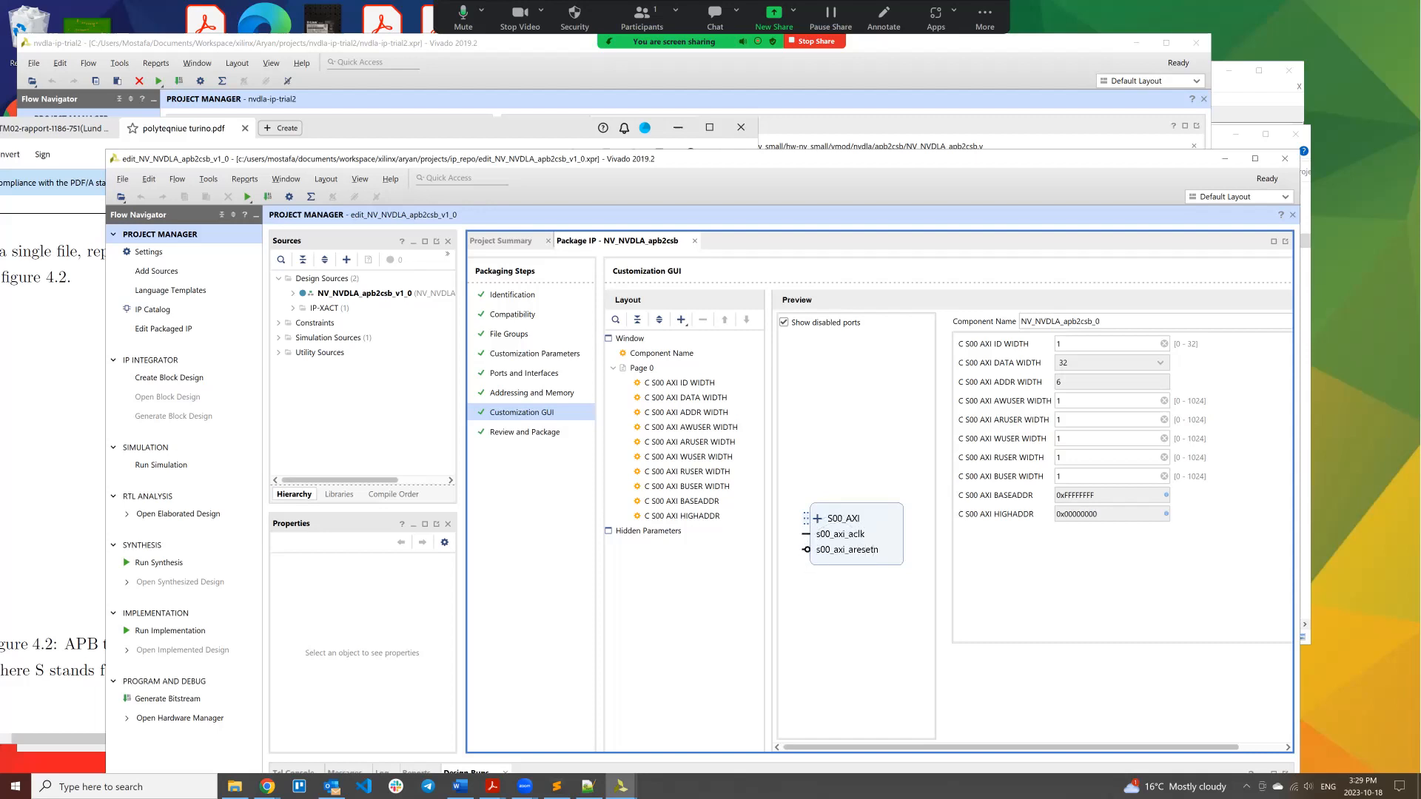
pyautogui.click(701, 70)
pyautogui.hotkey('alt', 'Tab')
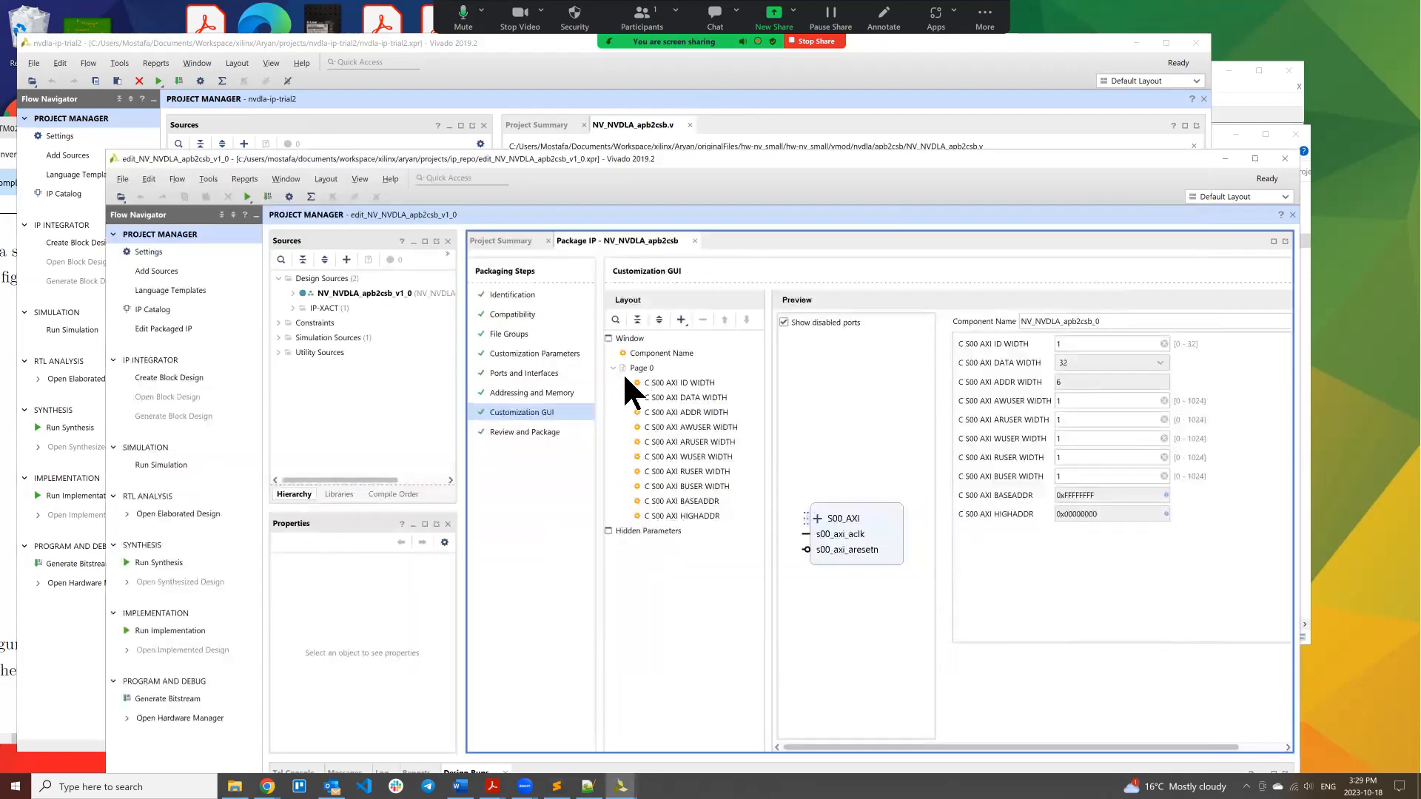
pyautogui.moveTo(490, 160); pyautogui.dragTo(405, 45)
pyautogui.press('ctrl')
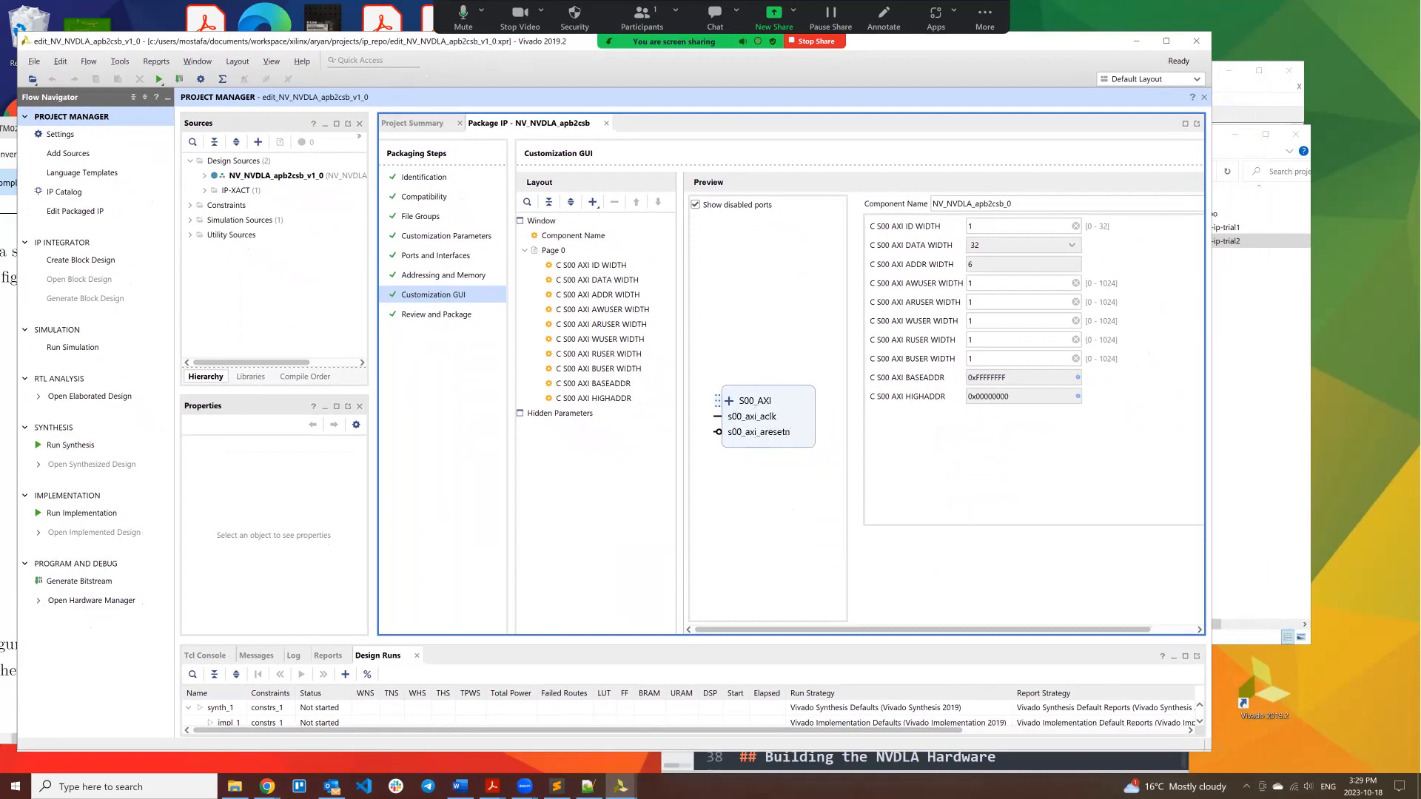
# Step: Open the top-level NV_NVDLA_apb2csb_v1_0 source, read its generated AXI code, and return to the IP packaging page
pyautogui.doubleClick(266, 175)
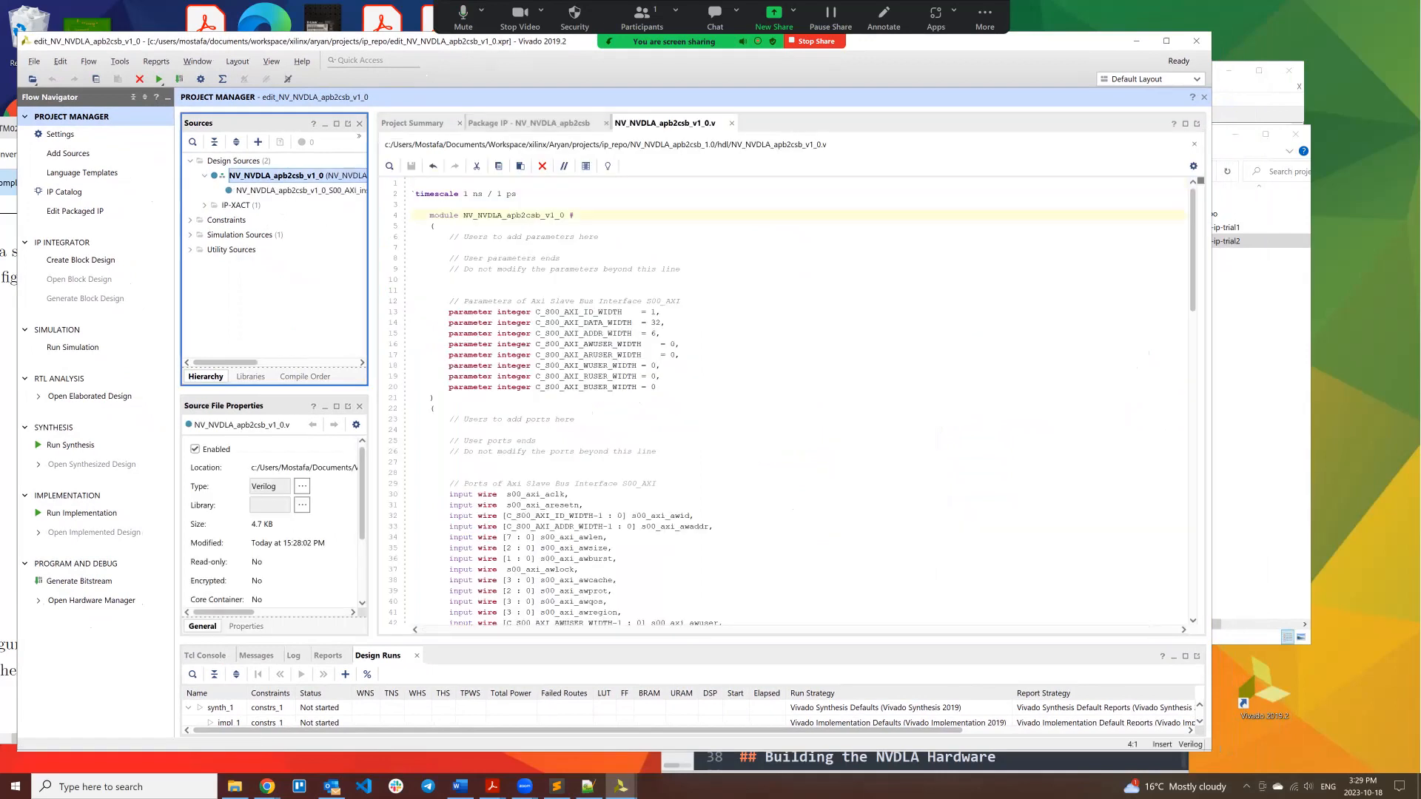
pyautogui.press('ctrl')
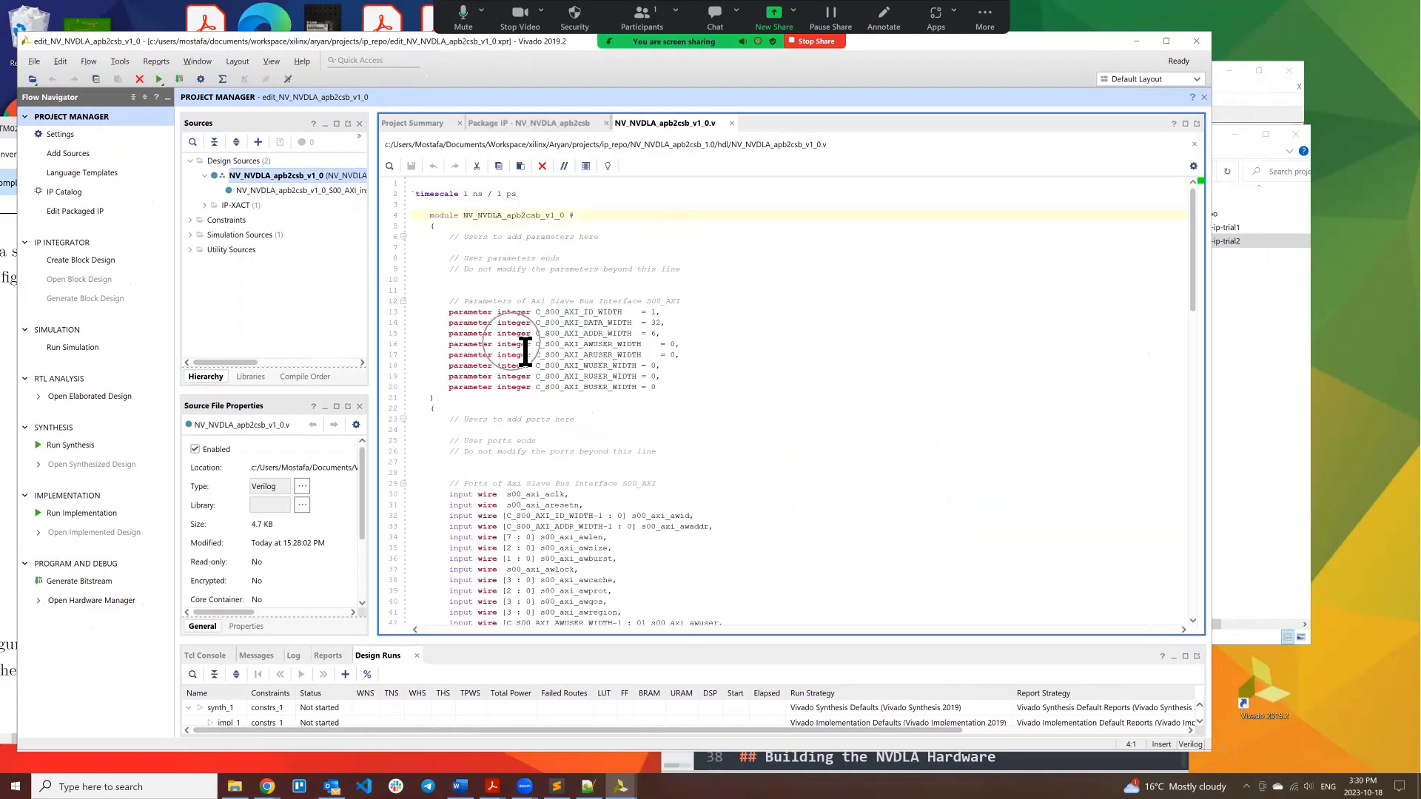
pyautogui.scroll(-20, 524, 352)
pyautogui.scroll(-10, 524, 352)
pyautogui.scroll(10, 525, 353)
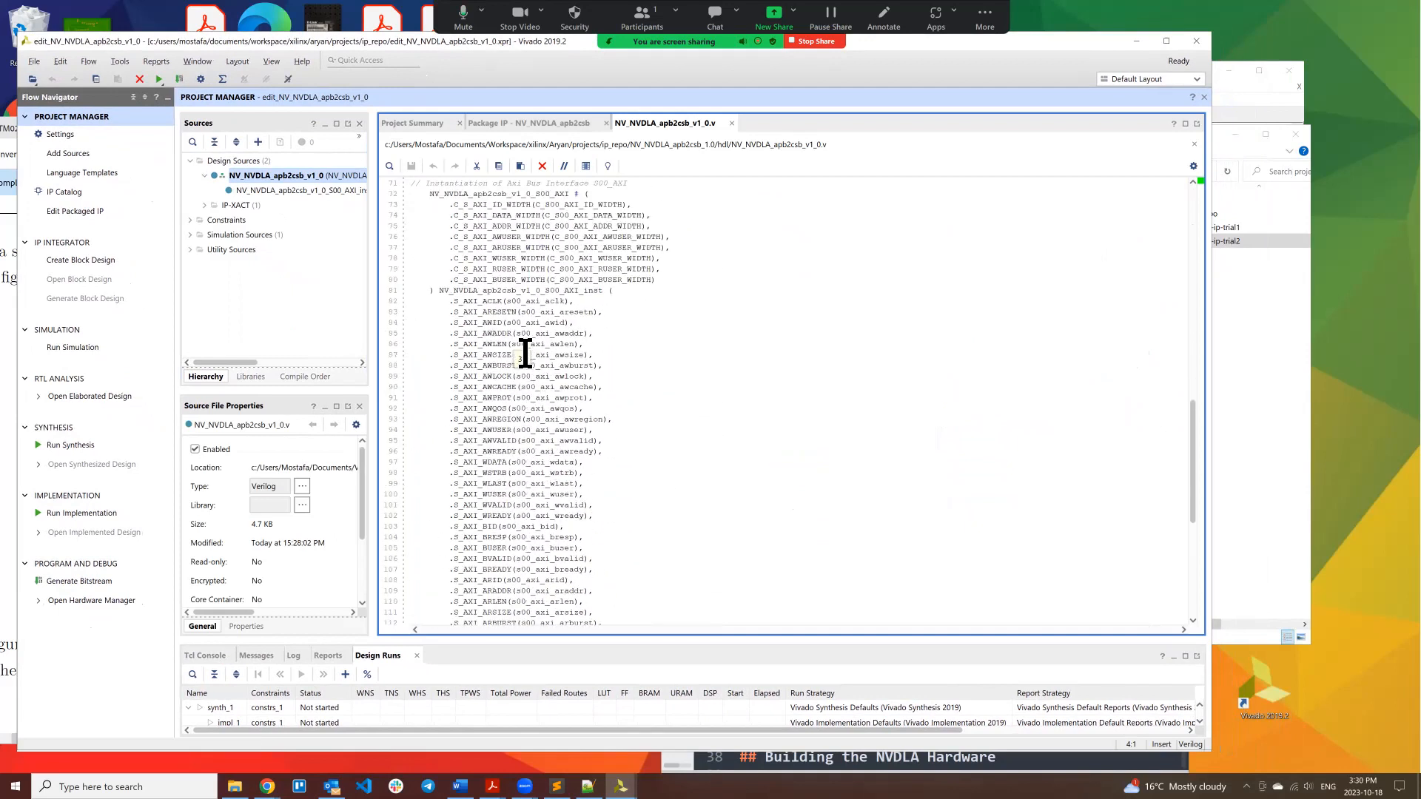
pyautogui.click(539, 120)
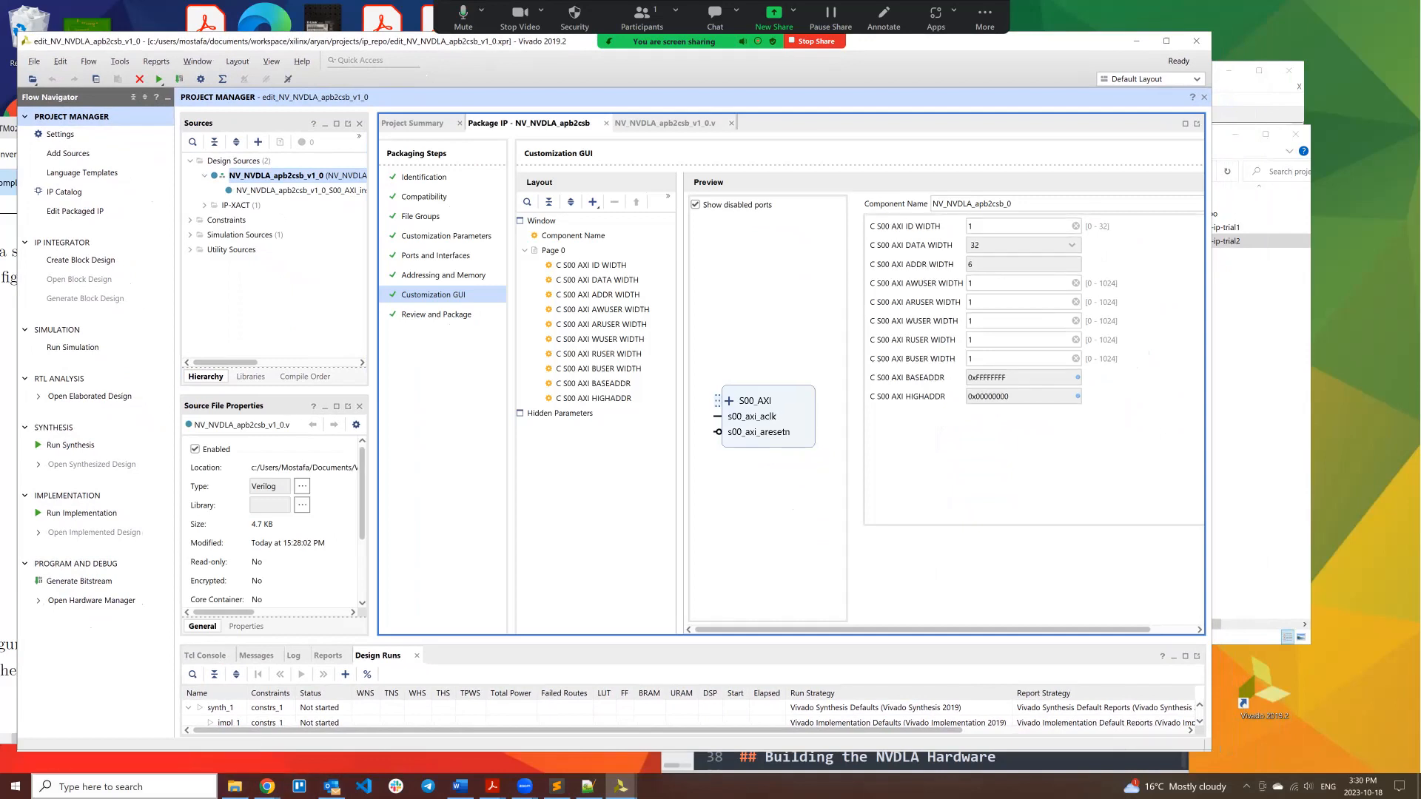
# Step: Switch to the File Explorer window of the projects folder and place it over the edit project window
pyautogui.moveTo(234, 787)
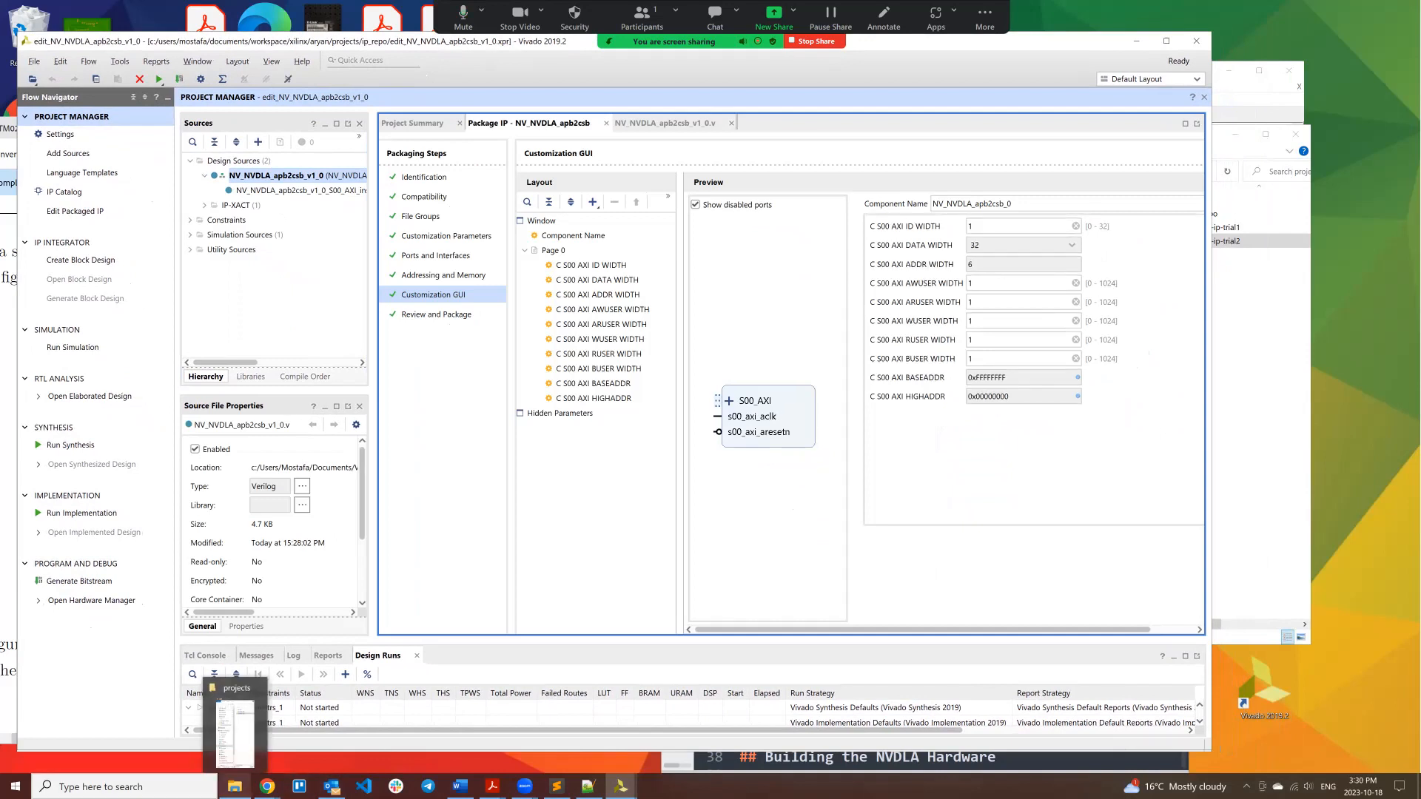
pyautogui.click(235, 732)
pyautogui.moveTo(1107, 134); pyautogui.dragTo(643, 144)
pyautogui.moveTo(564, 355); pyautogui.dragTo(337, 365)
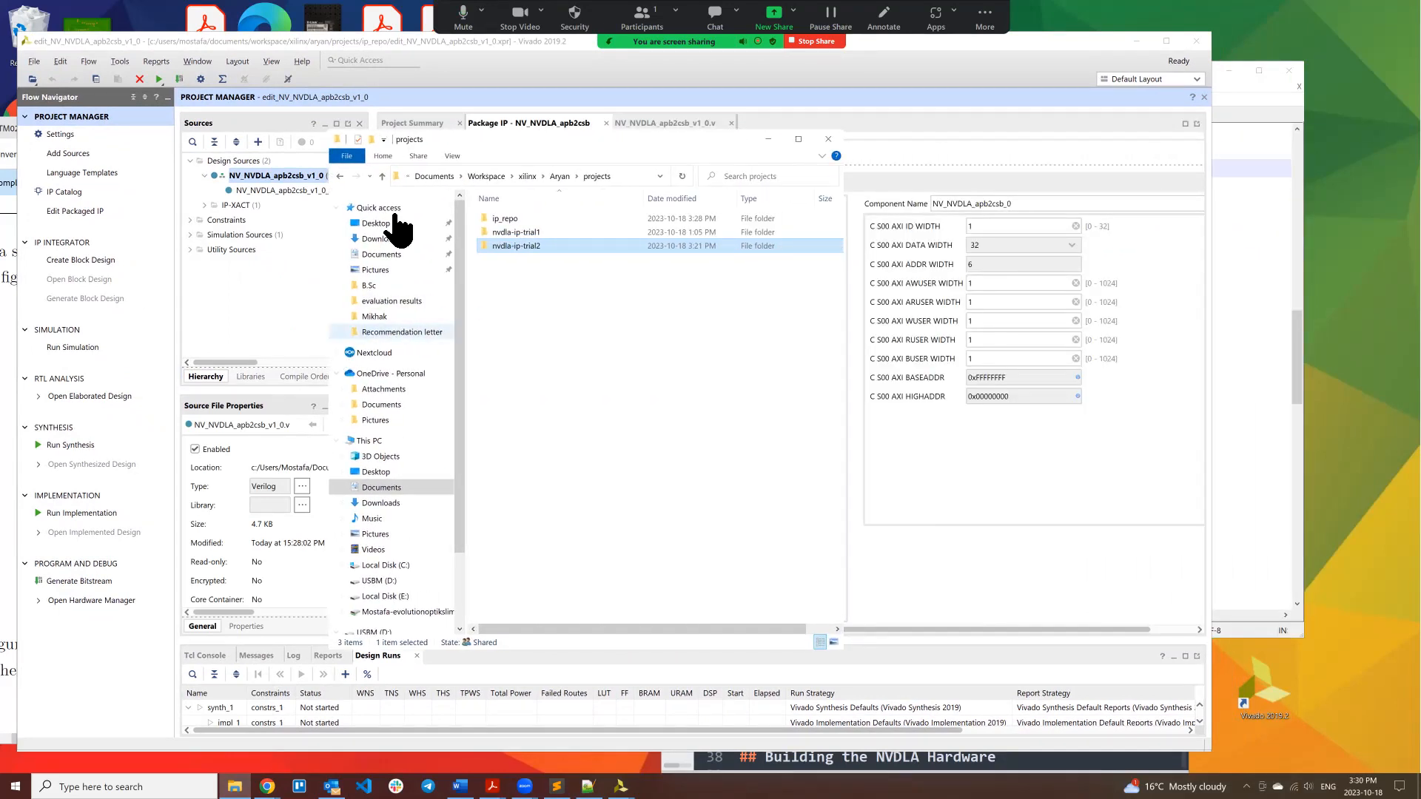
# Step: Recheck the S00_AXI instantiation code in NV_NVDLA_apb2csb_v1_0.v, and return to the projects folder in File Explorer
pyautogui.click(673, 130)
pyautogui.click(675, 125)
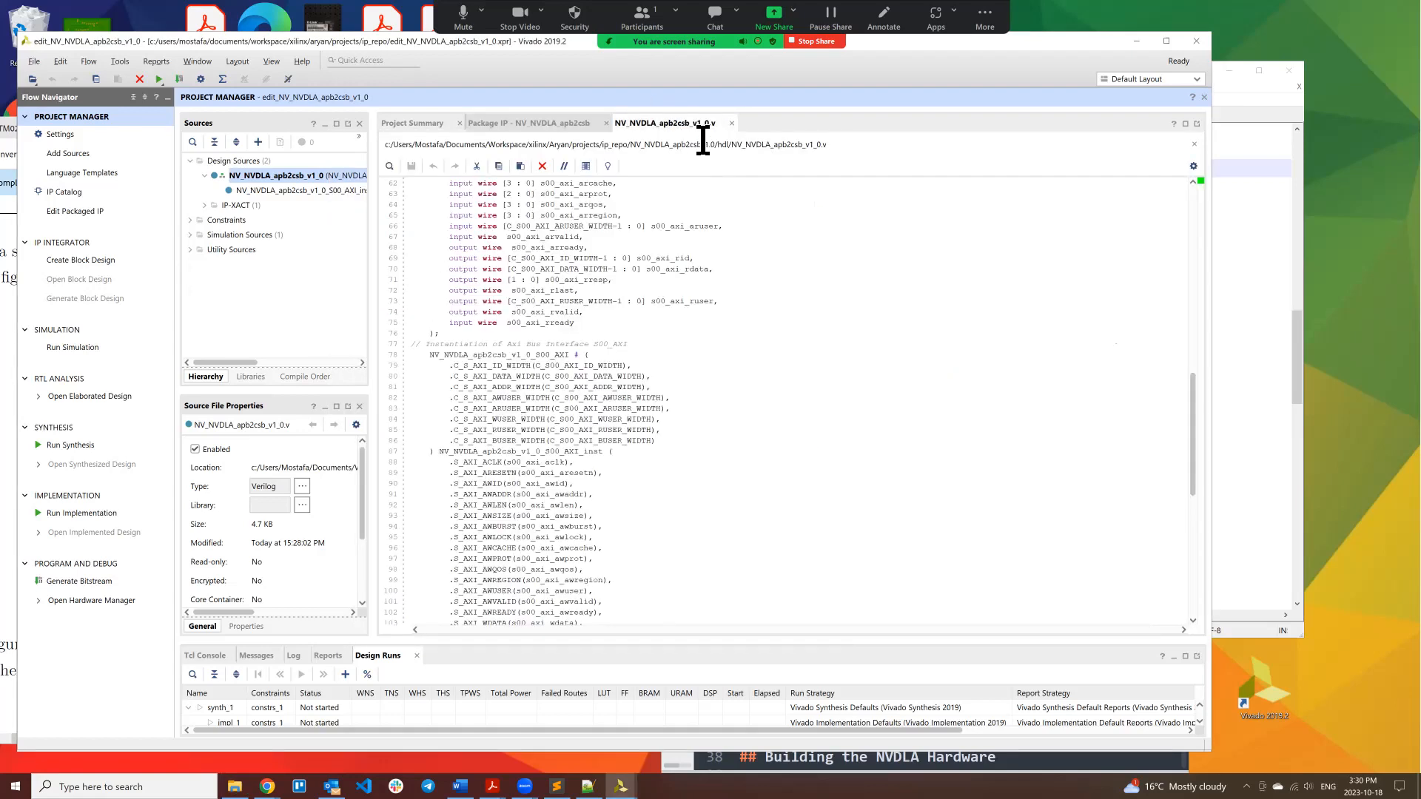
pyautogui.scroll(-5, 624, 380)
pyautogui.hotkey('alt', 'Tab')
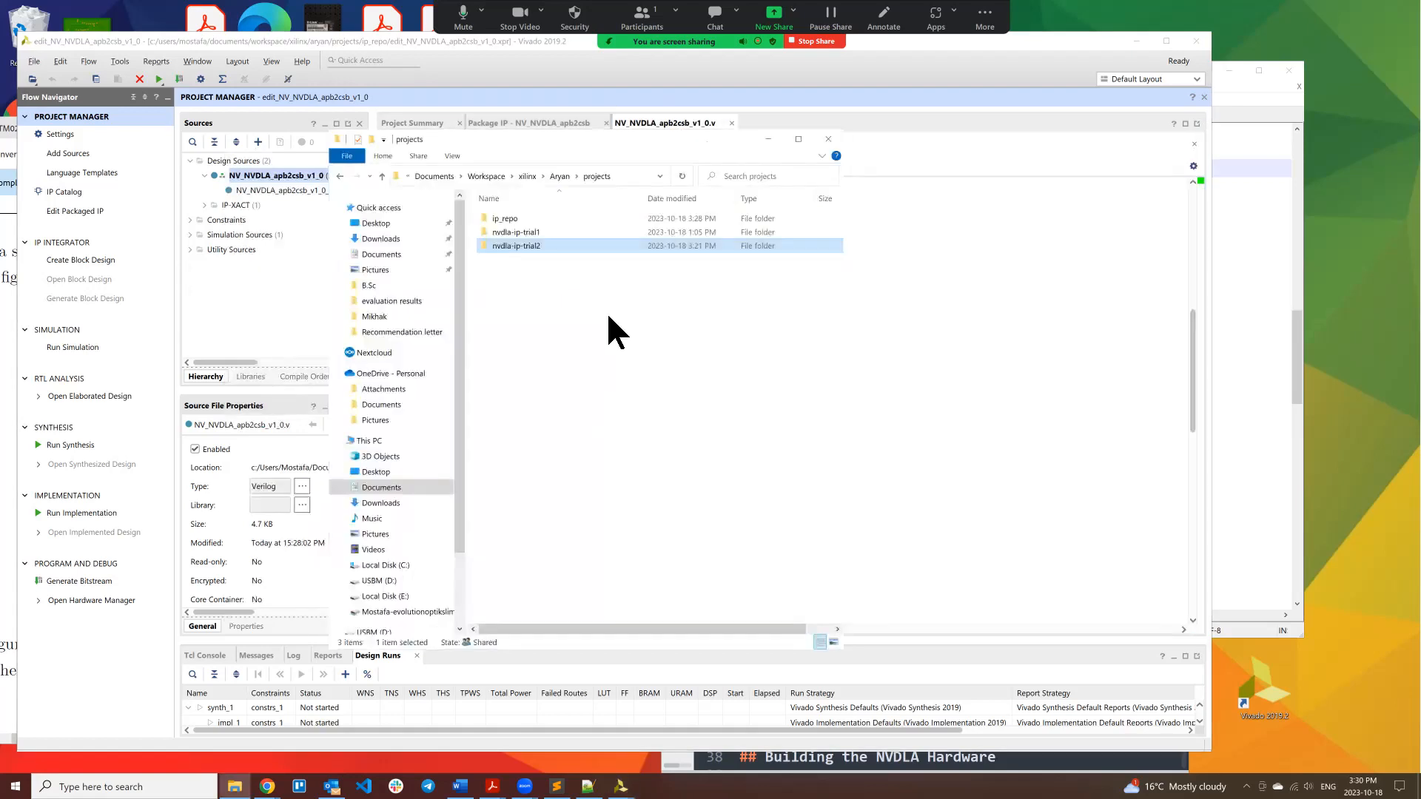
pyautogui.hotkey('alt', 'Tab')
pyautogui.hotkey('alt', 'Tab')
# Step: Open NV_NVDLA_apb2csb.v from originalFiles, hw-nv_small, hw-nv_small, vmod, nvdla, apb2csb in Notepad++
pyautogui.click(340, 177)
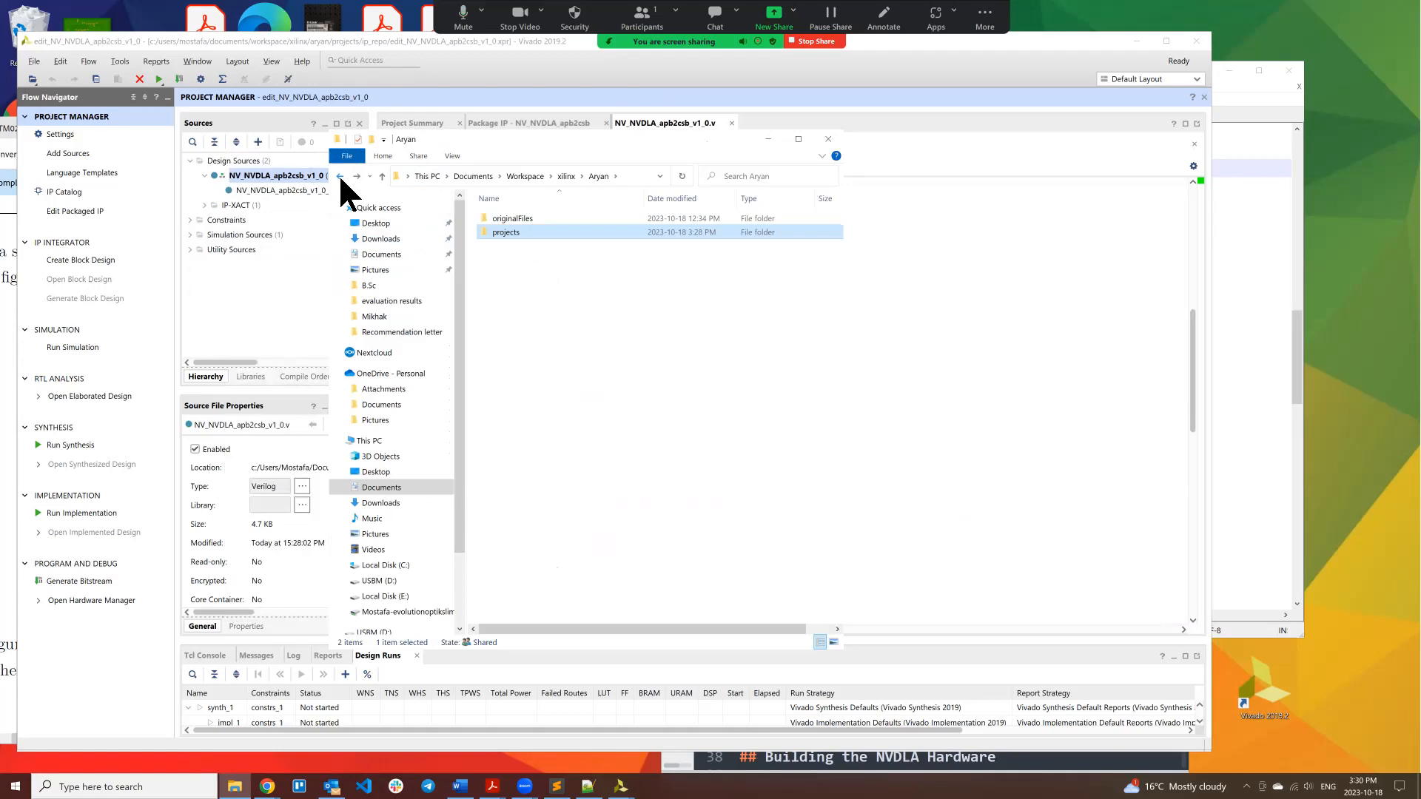
pyautogui.doubleClick(511, 219)
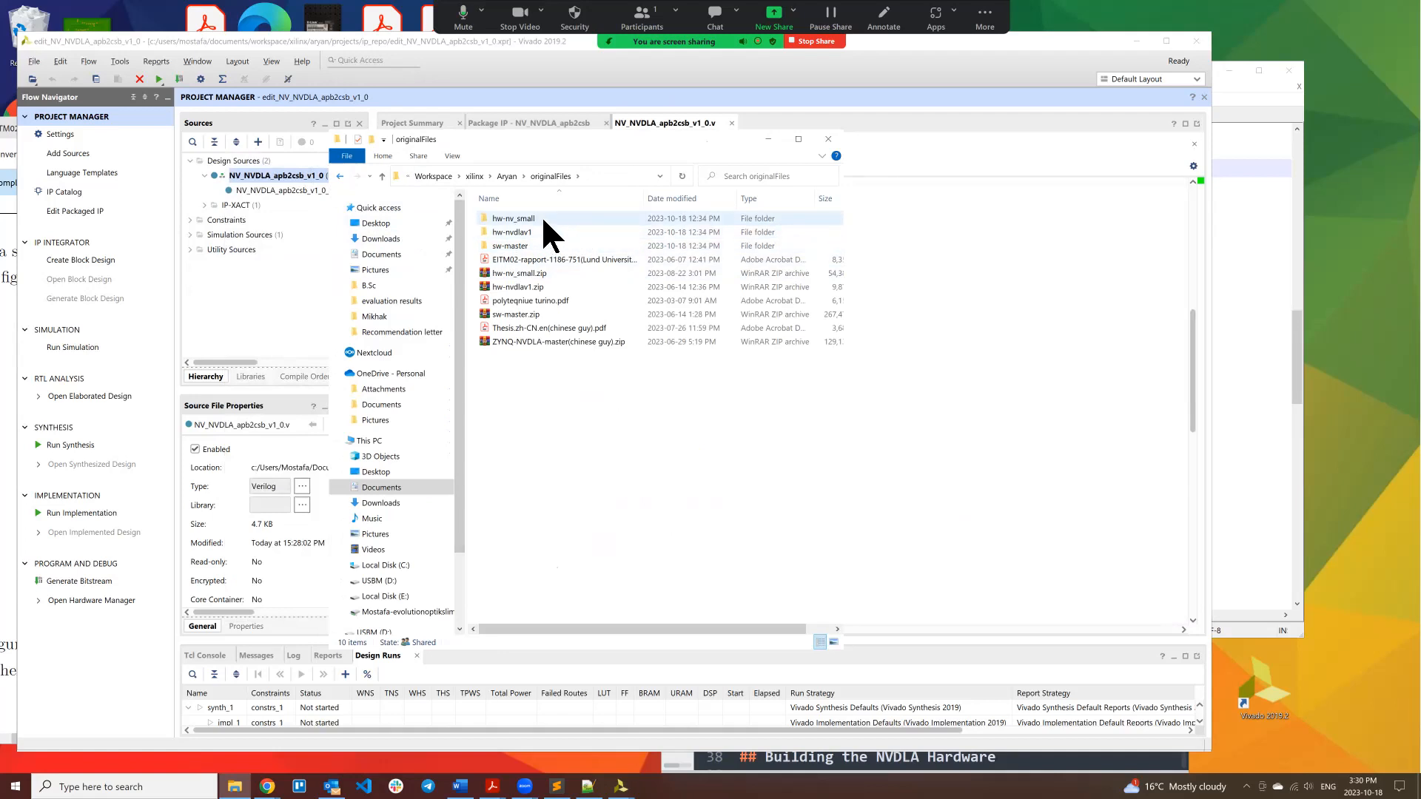
pyautogui.doubleClick(540, 219)
pyautogui.doubleClick(539, 219)
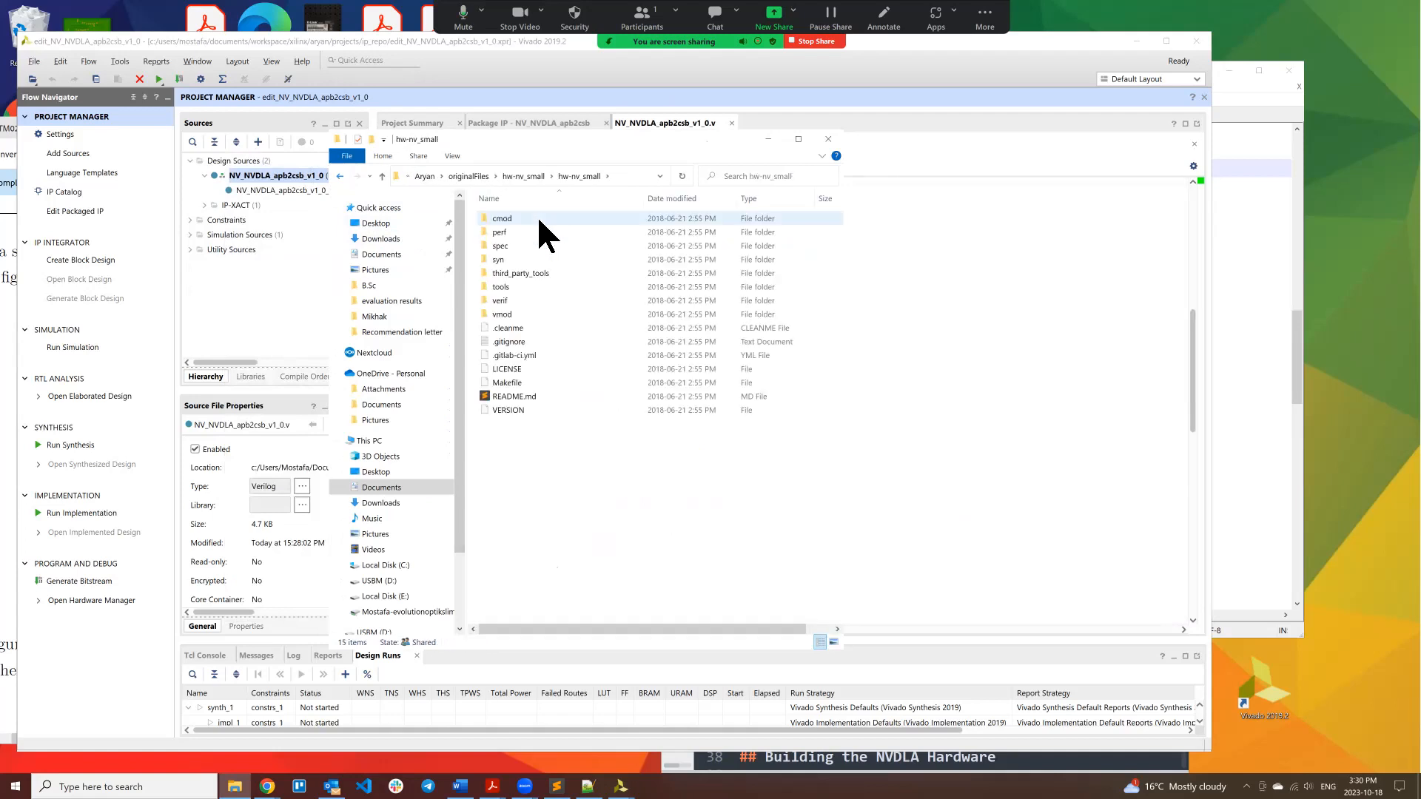
pyautogui.doubleClick(501, 316)
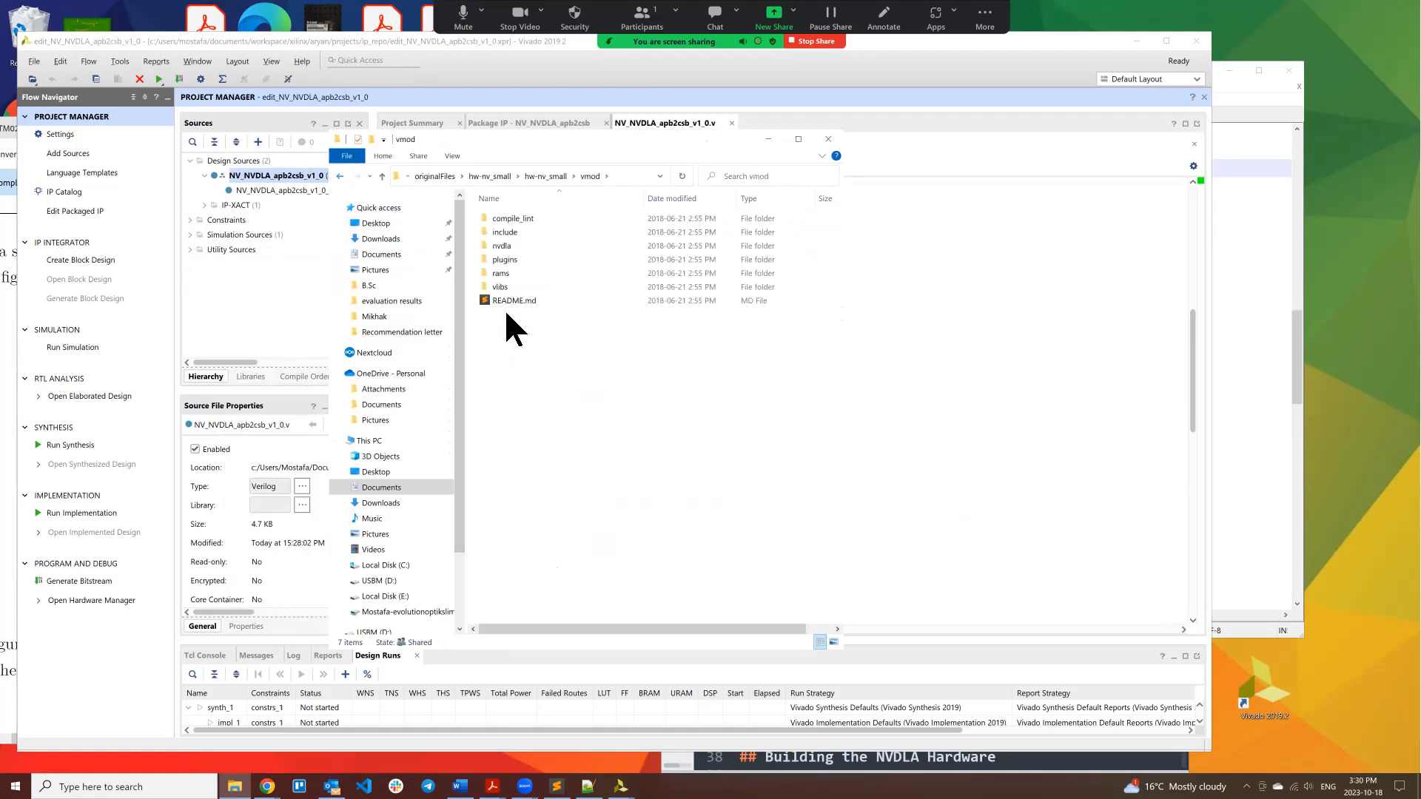
pyautogui.doubleClick(511, 246)
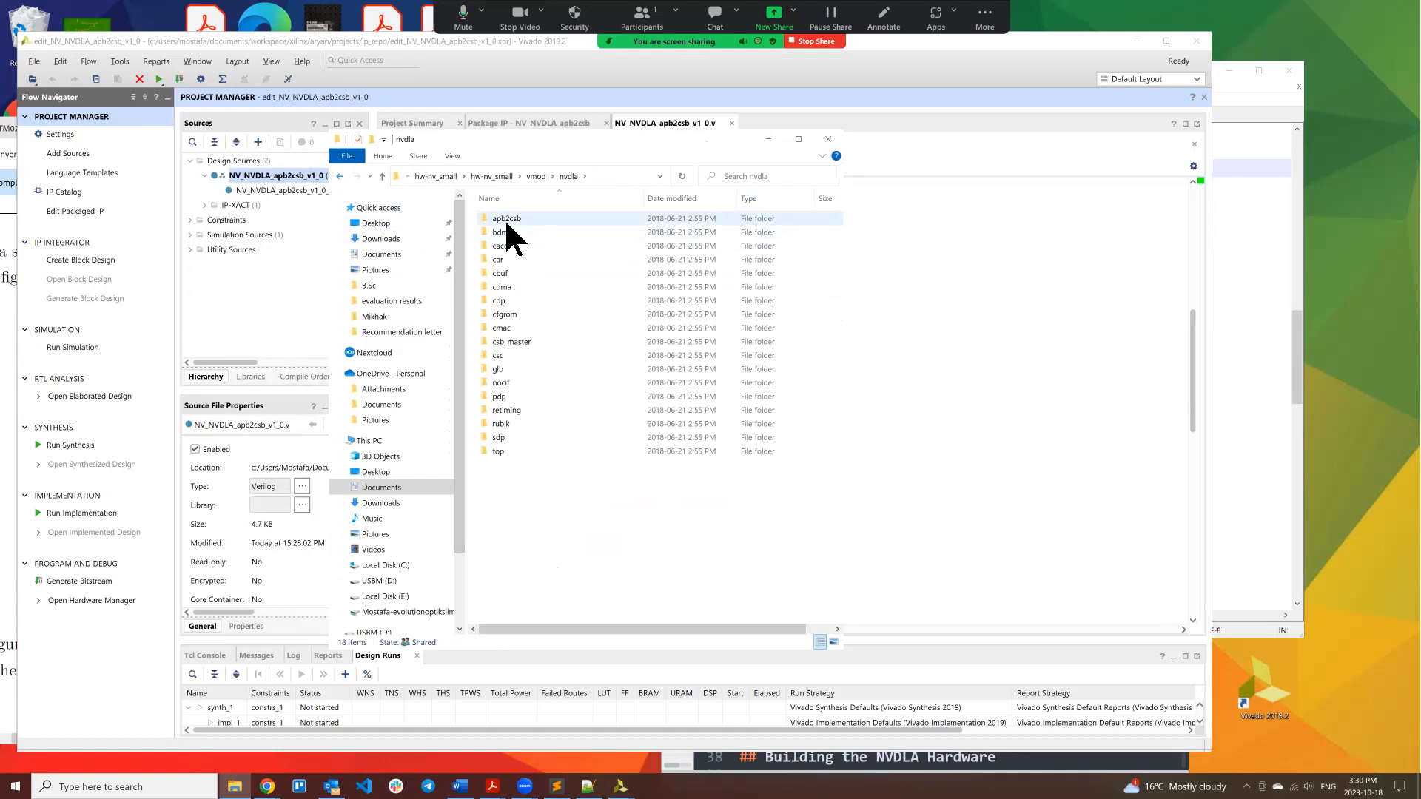
pyautogui.doubleClick(507, 220)
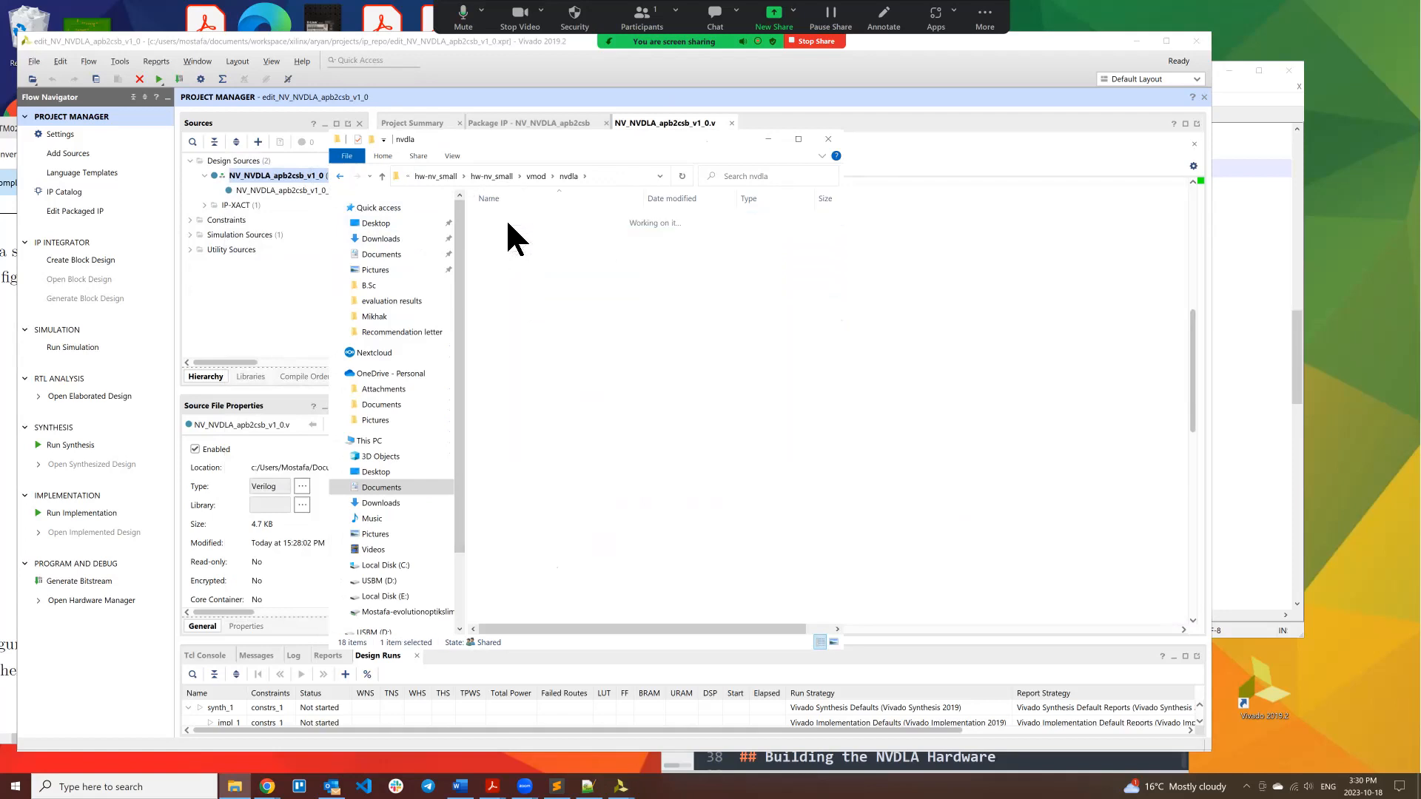
pyautogui.click(532, 234)
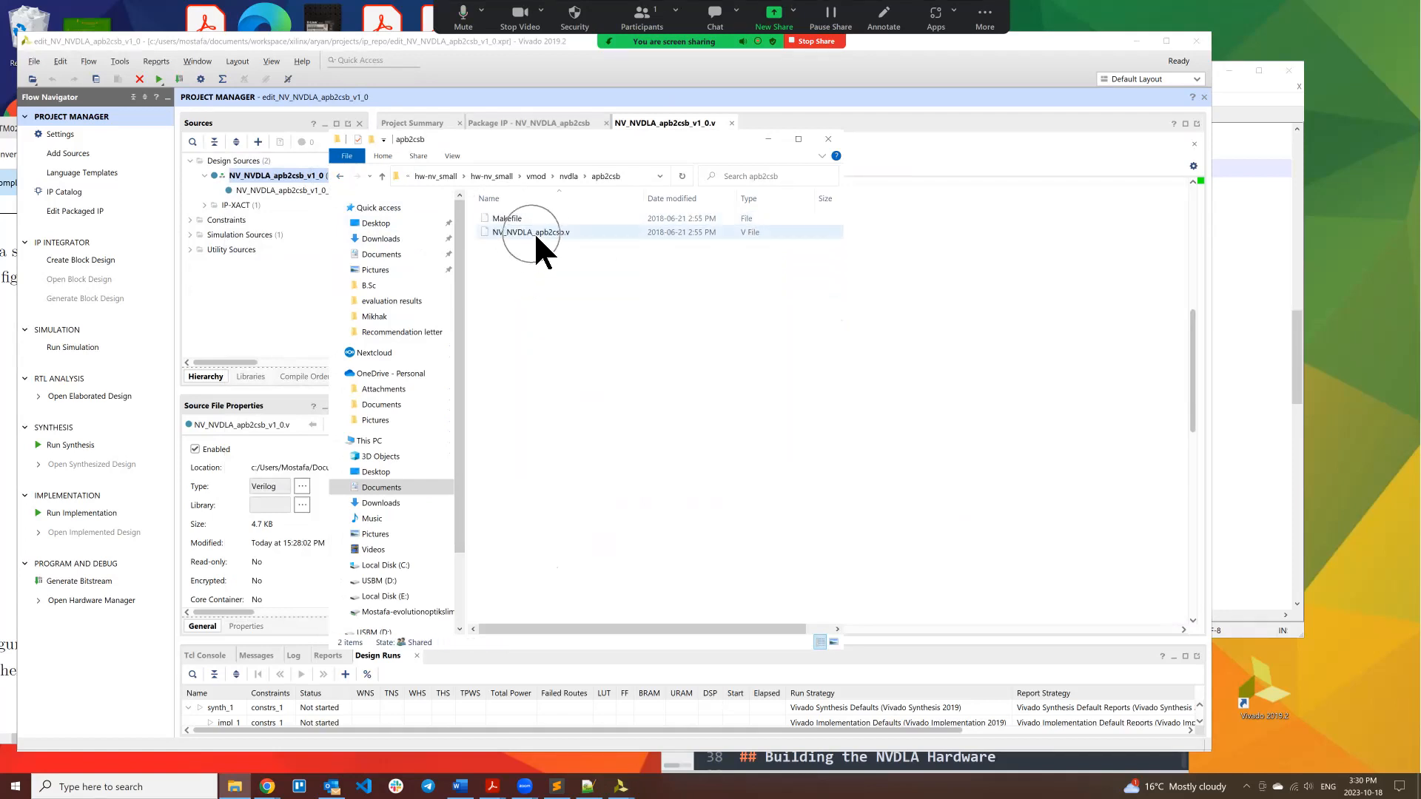
pyautogui.rightClick(536, 236)
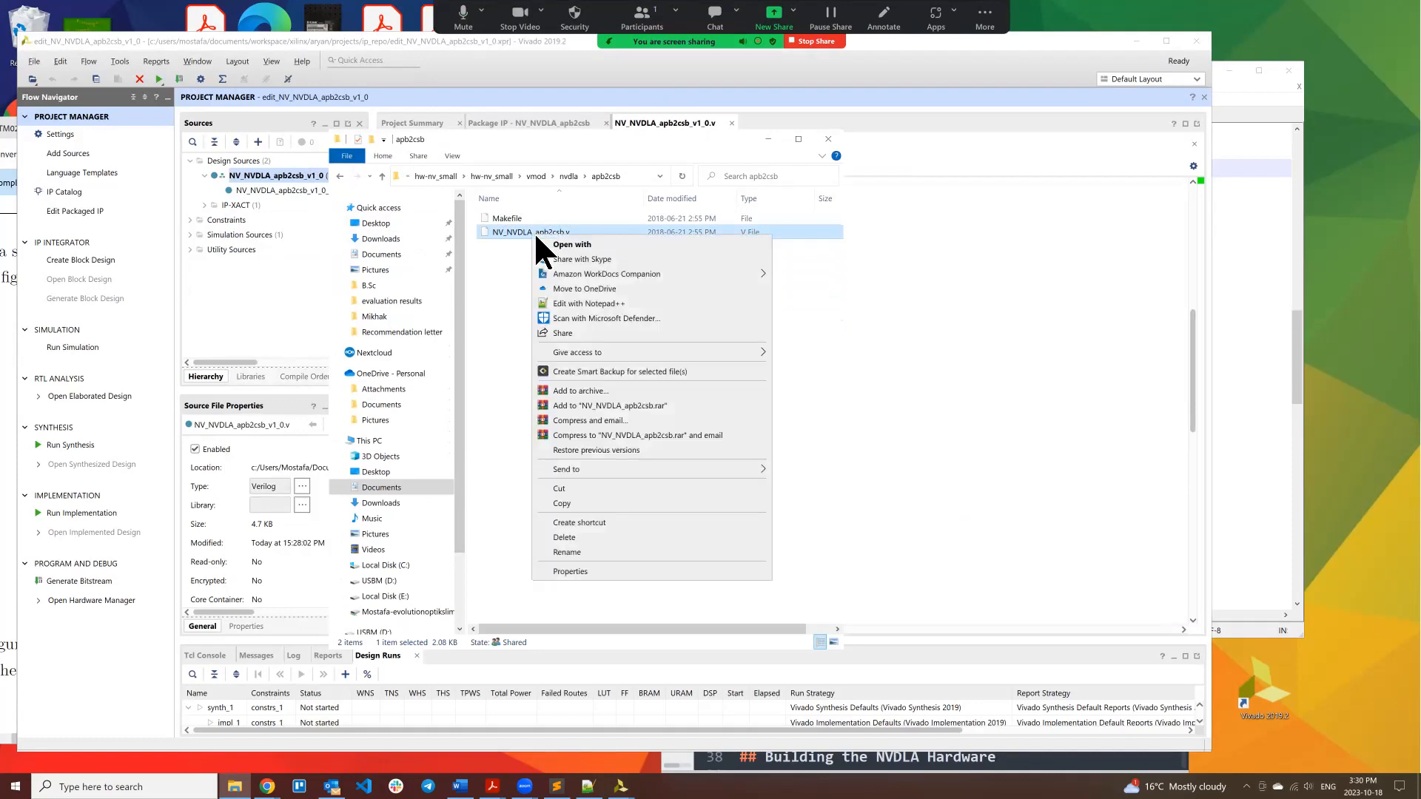
pyautogui.click(564, 303)
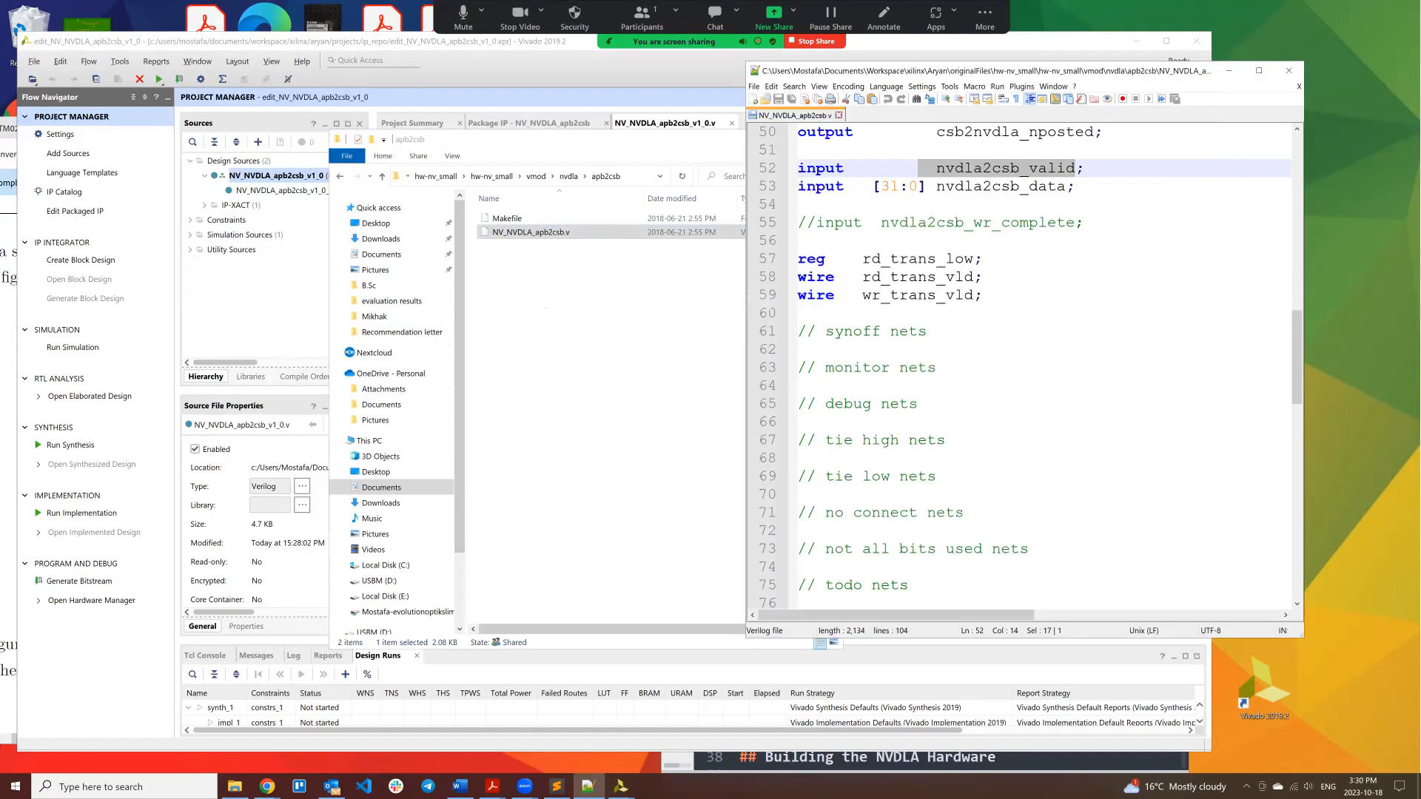
# Step: Maximize the Notepad++ window and read the module's port list, APB and CSB declarations, and assign logic
pyautogui.click(1259, 70)
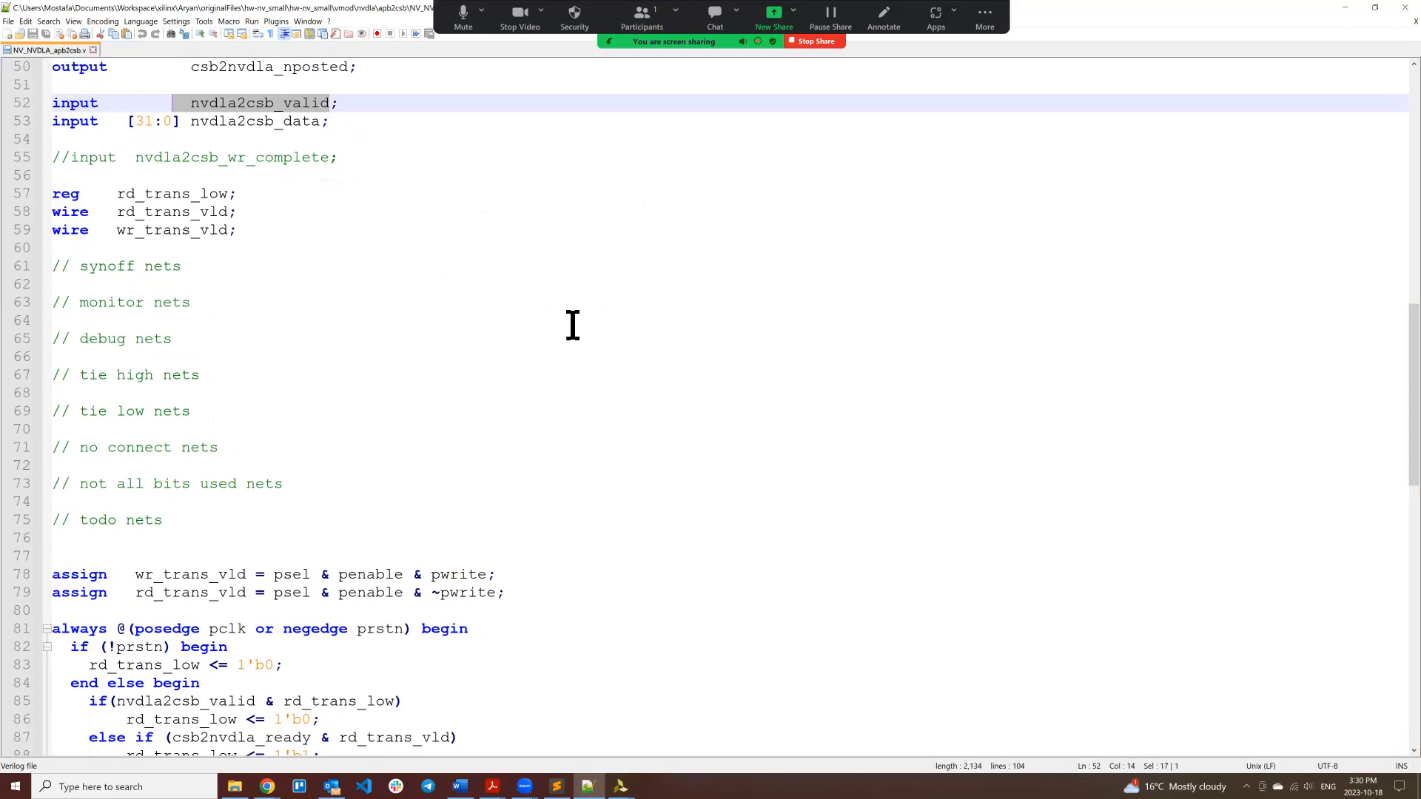
pyautogui.scroll(15, 311, 383)
pyautogui.scroll(-6, 310, 383)
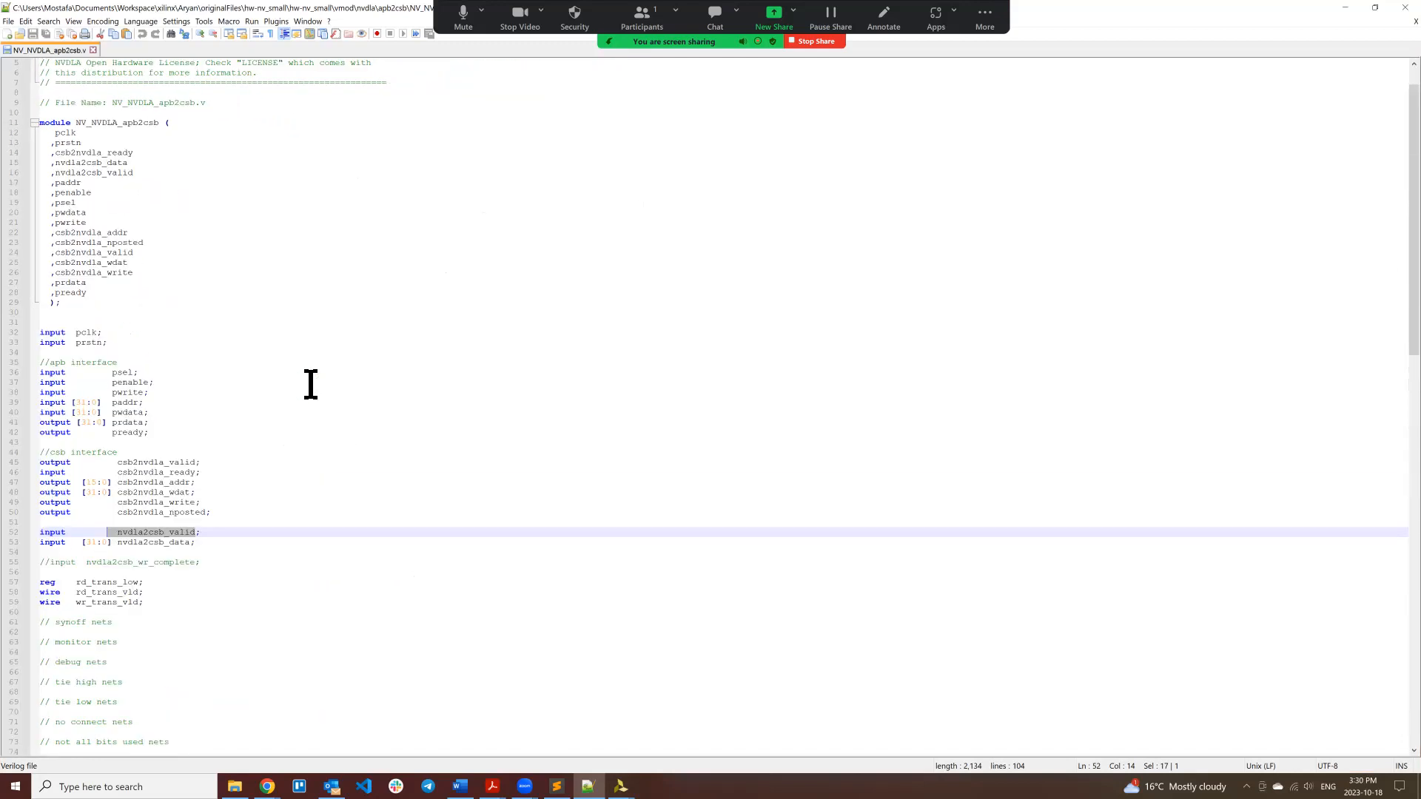
pyautogui.scroll(-20, 311, 384)
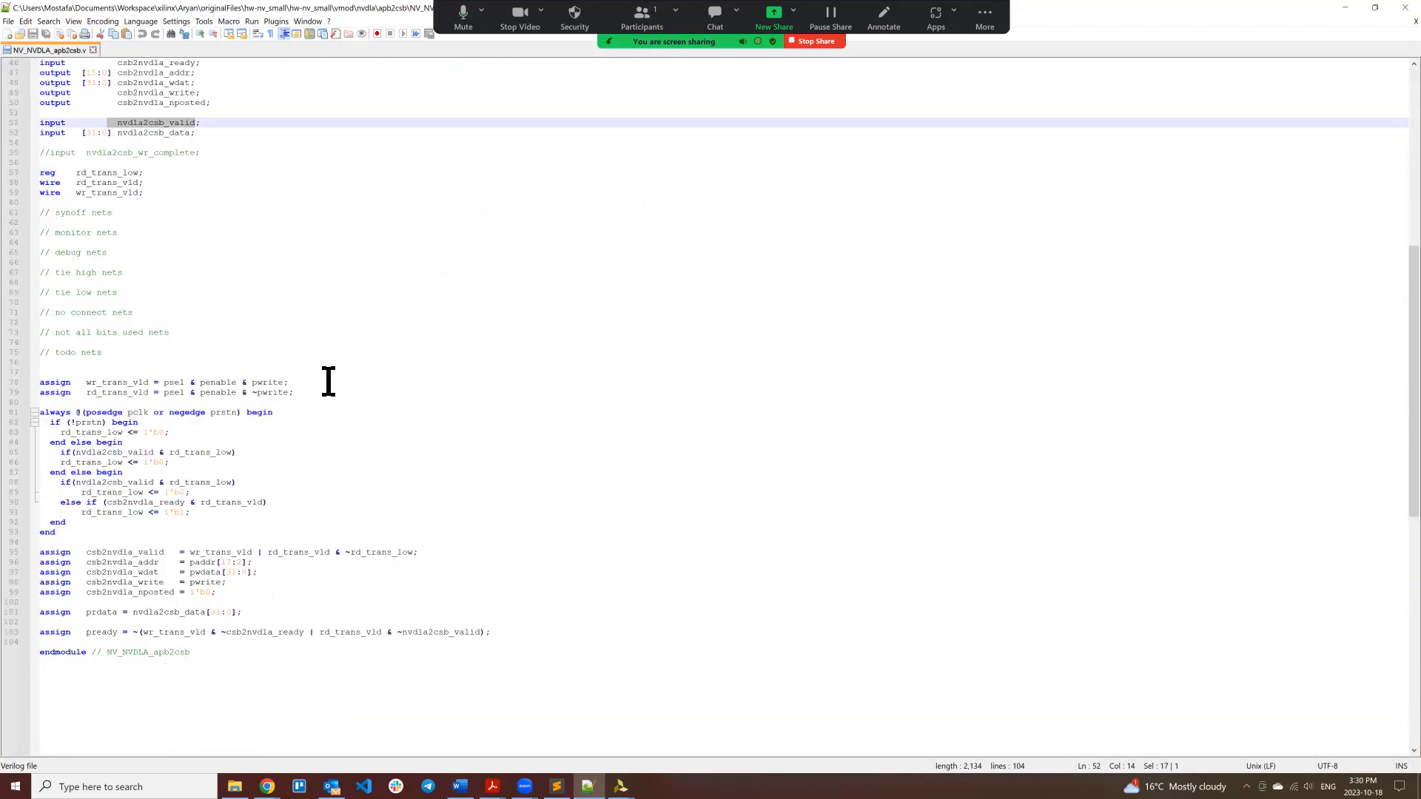
pyautogui.scroll(13, 329, 382)
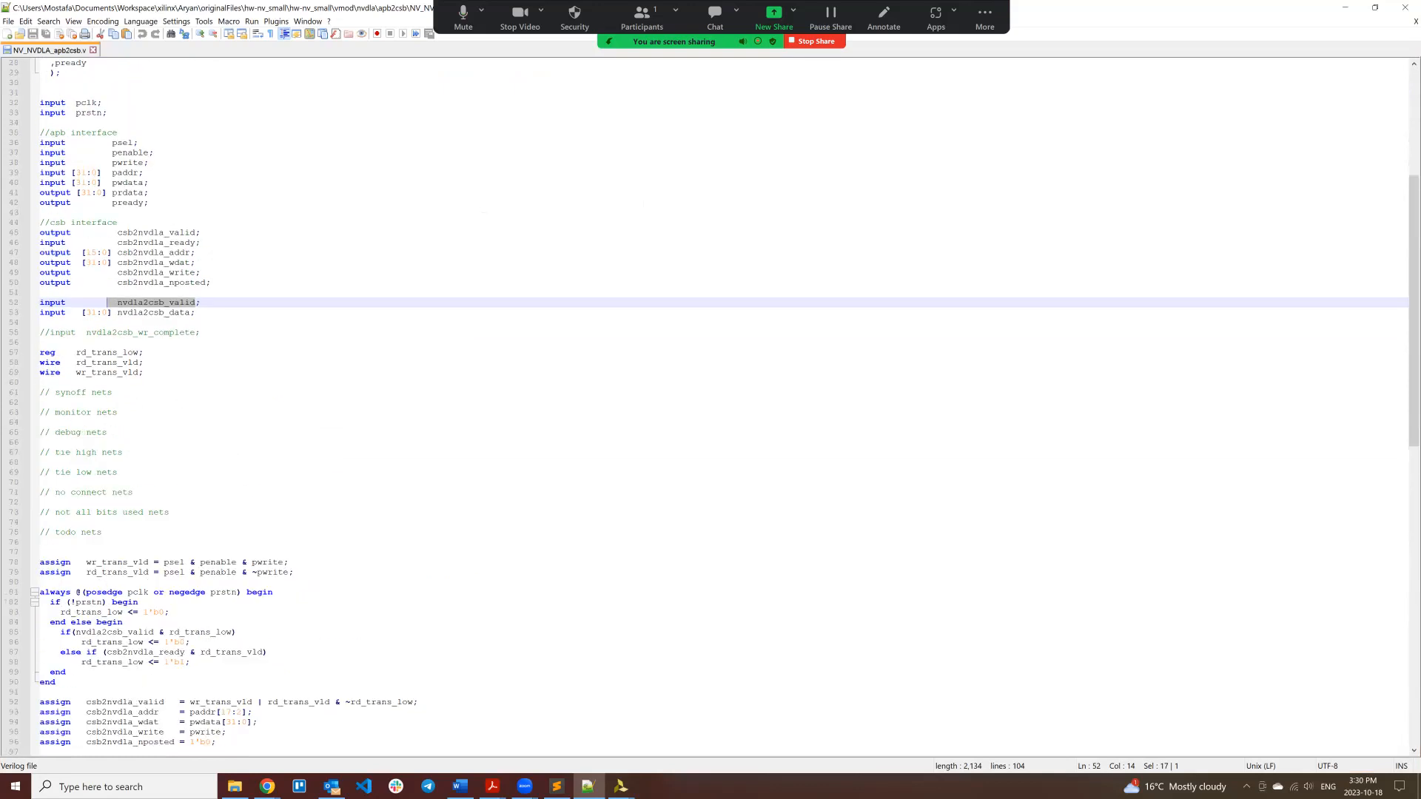
# Step: Place polyteqniue turino.pdf beside the source code, compare Figure 4.2 with the port declarations, and return to the code
pyautogui.click(492, 787)
pyautogui.click(544, 729)
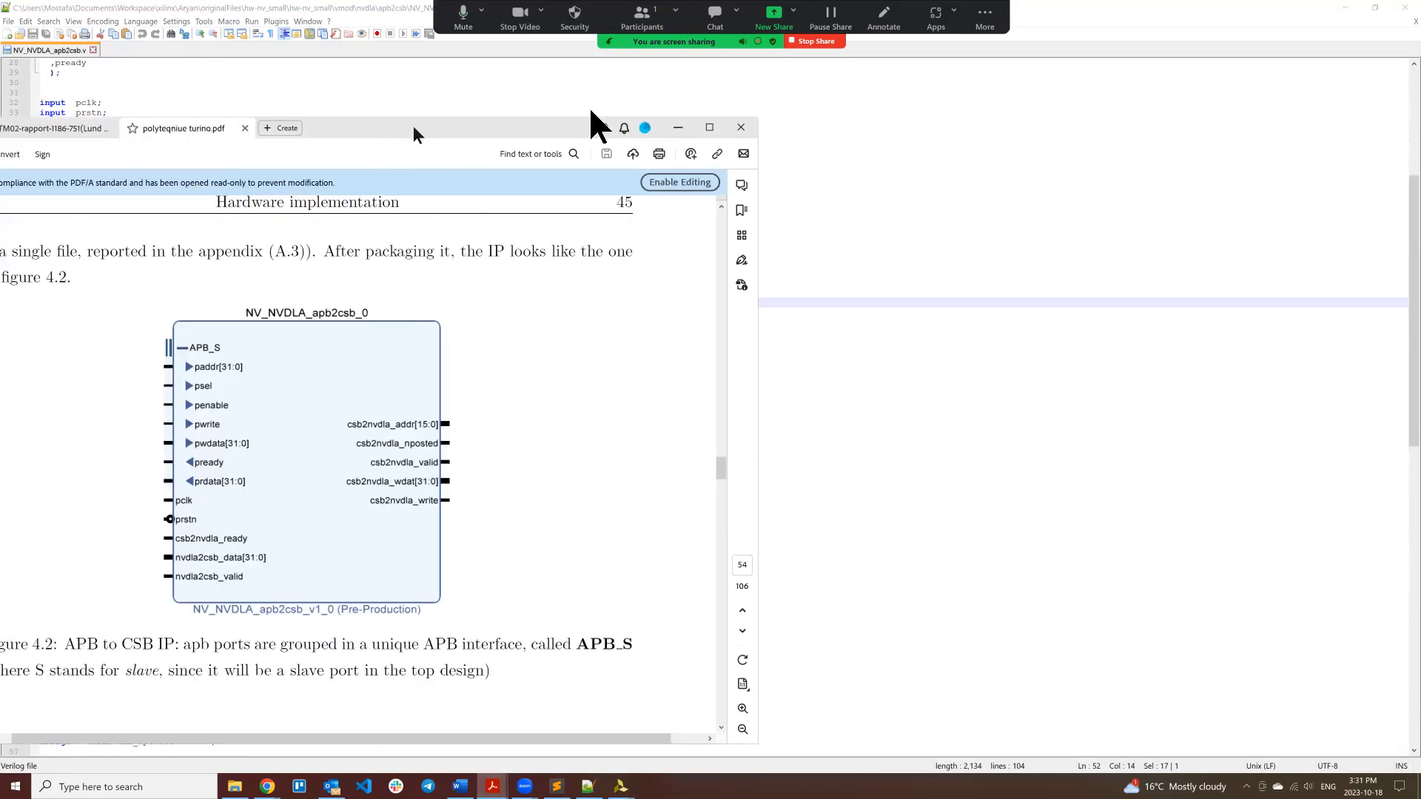
pyautogui.moveTo(413, 134); pyautogui.dragTo(721, 96)
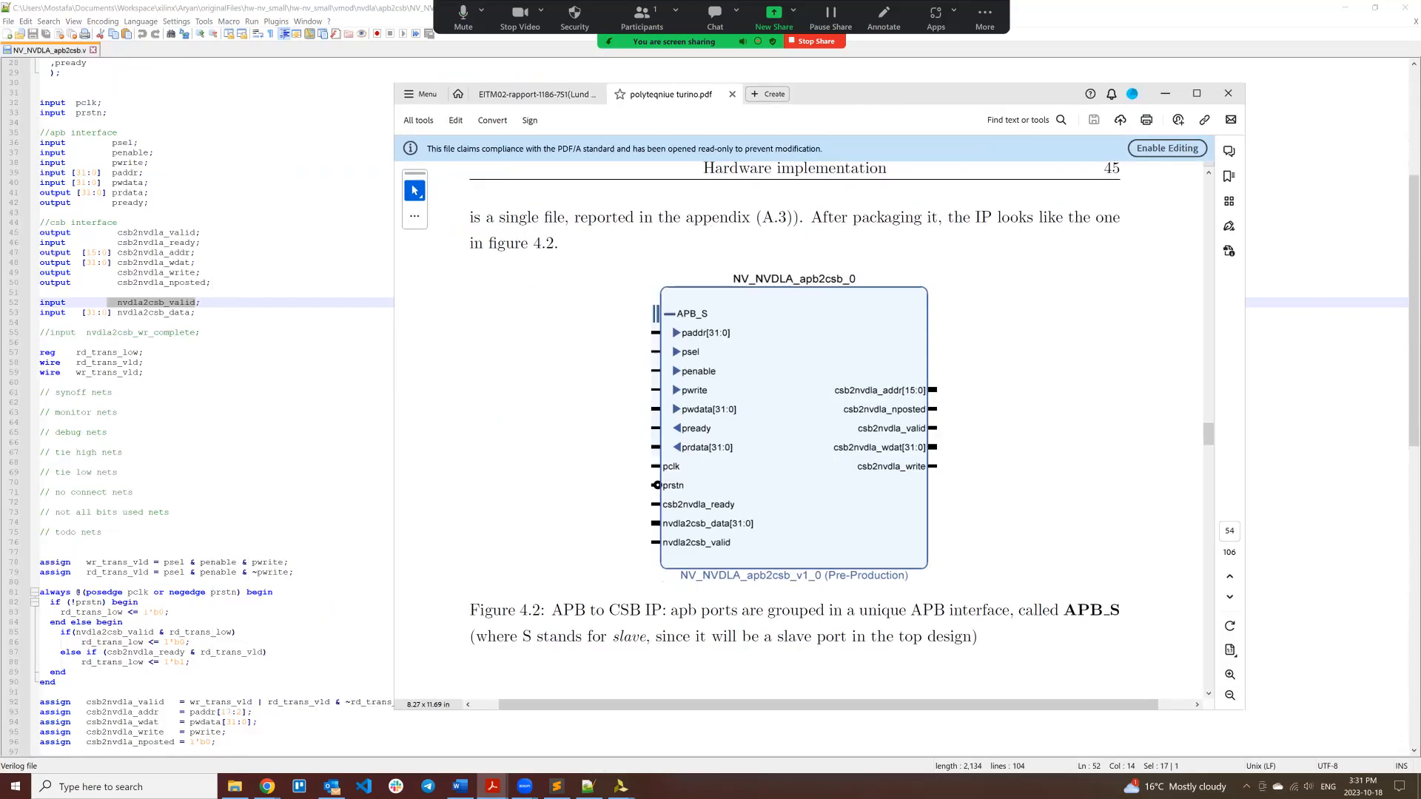
pyautogui.click(164, 104)
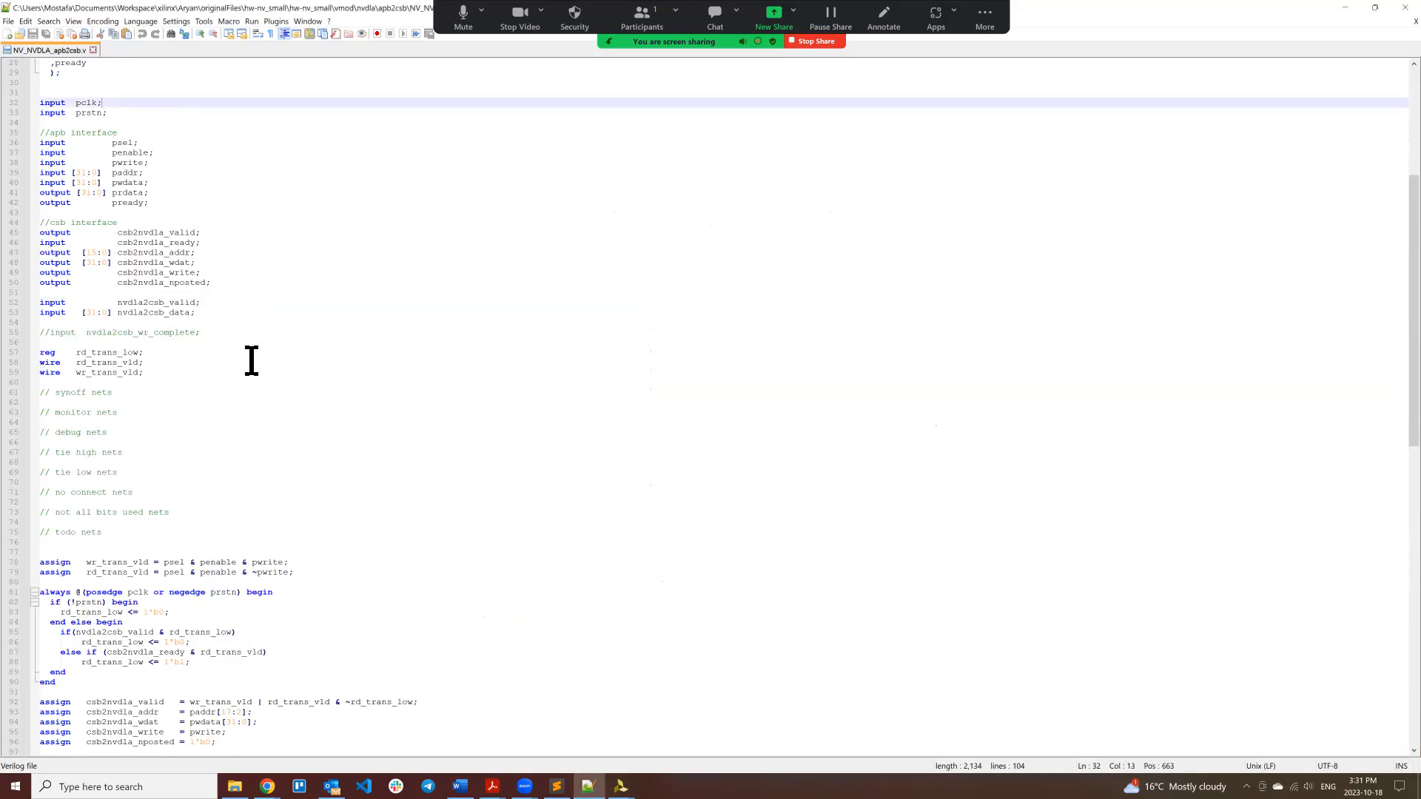
# Step: Copy the entire NV_NVDLA_apb2csb.v source, minimize Notepad++, and switch to the Vivado edit project window
pyautogui.scroll(-8, 252, 360)
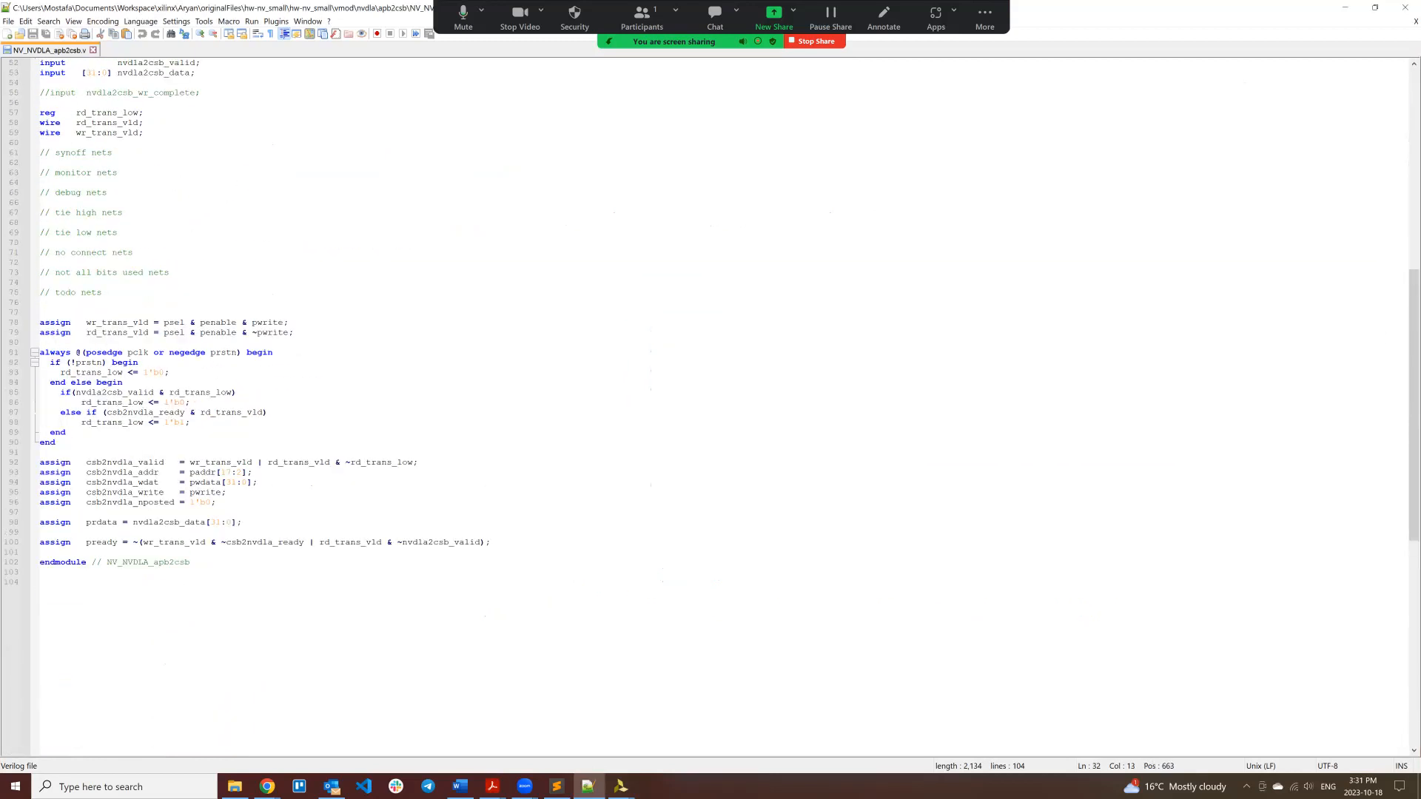
pyautogui.hotkey('ctrl', 'a')
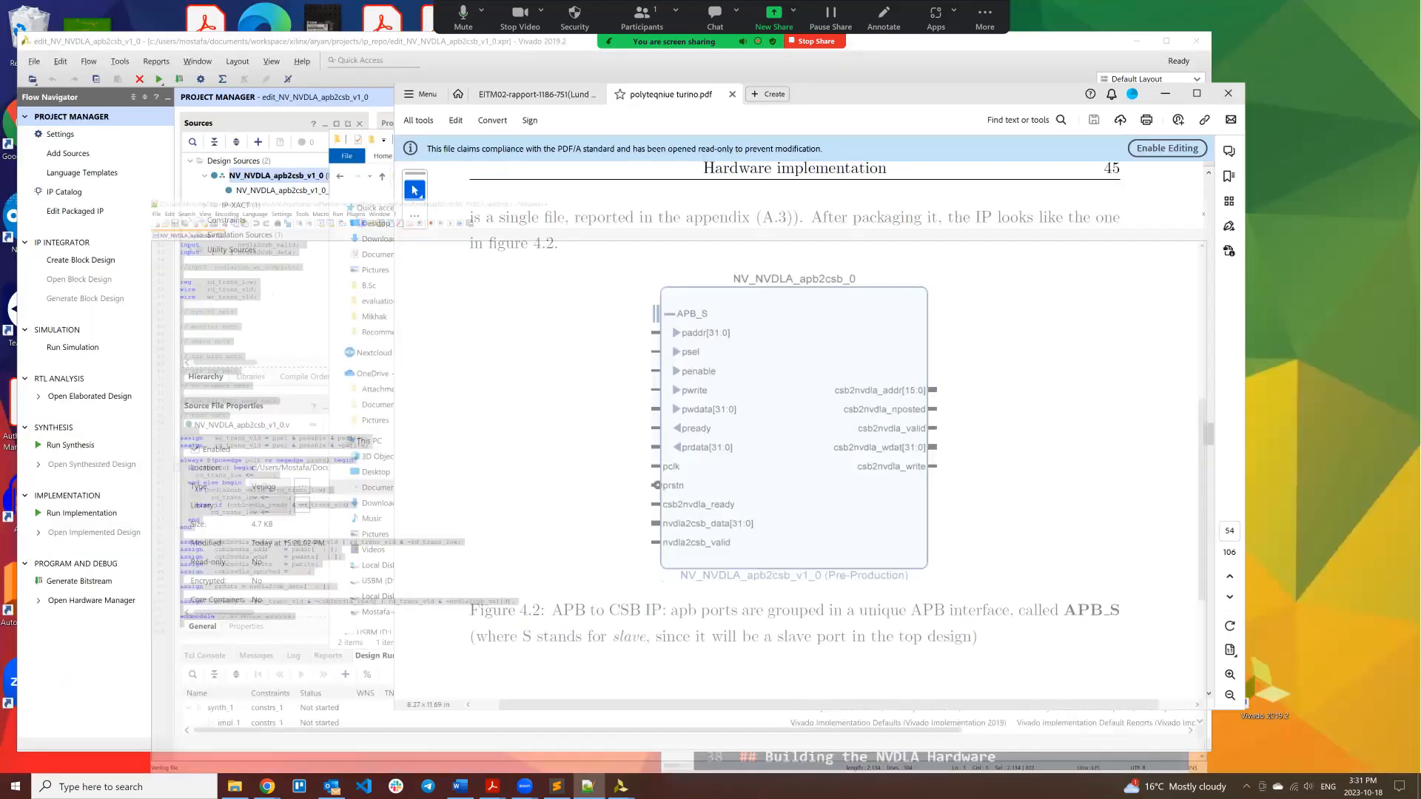
pyautogui.click(1345, 7)
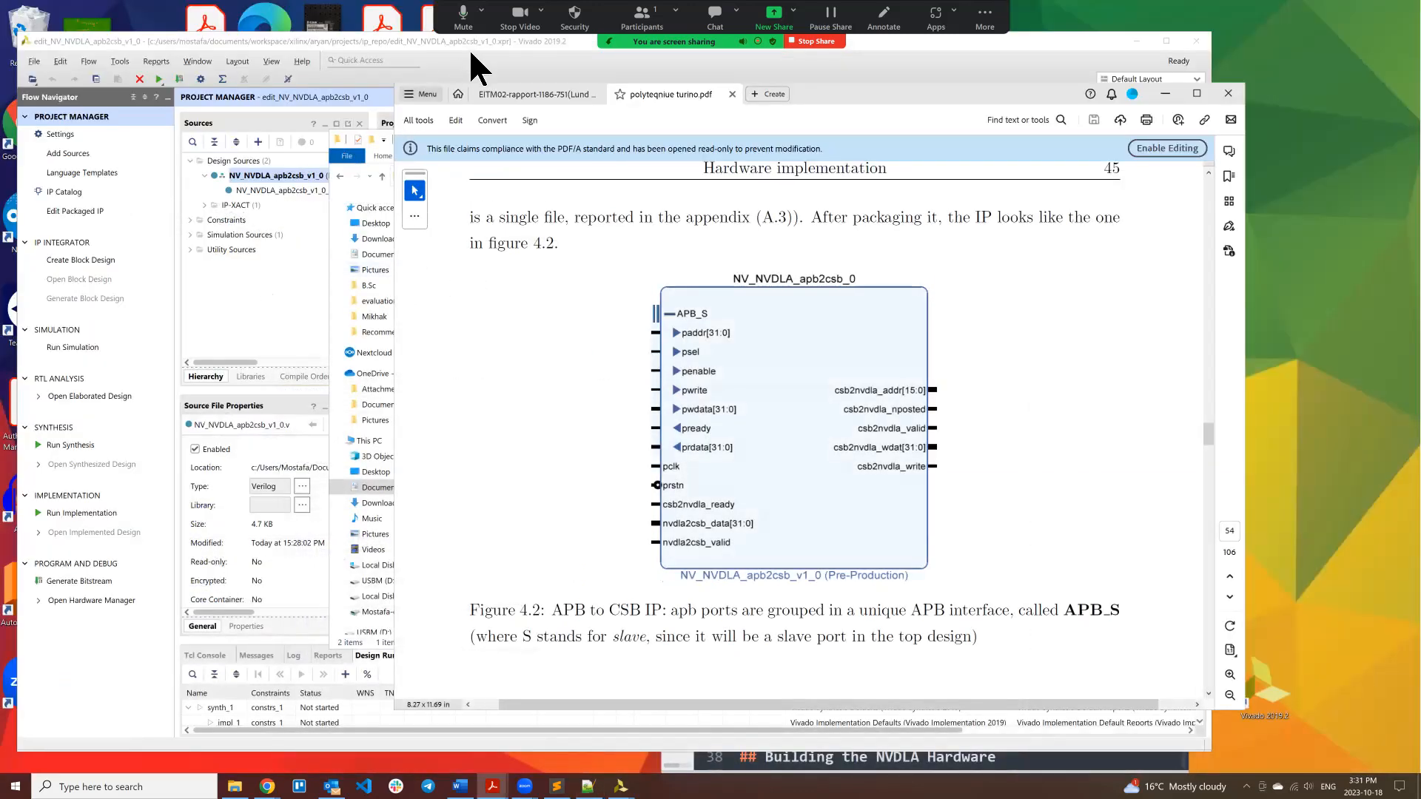
pyautogui.click(266, 265)
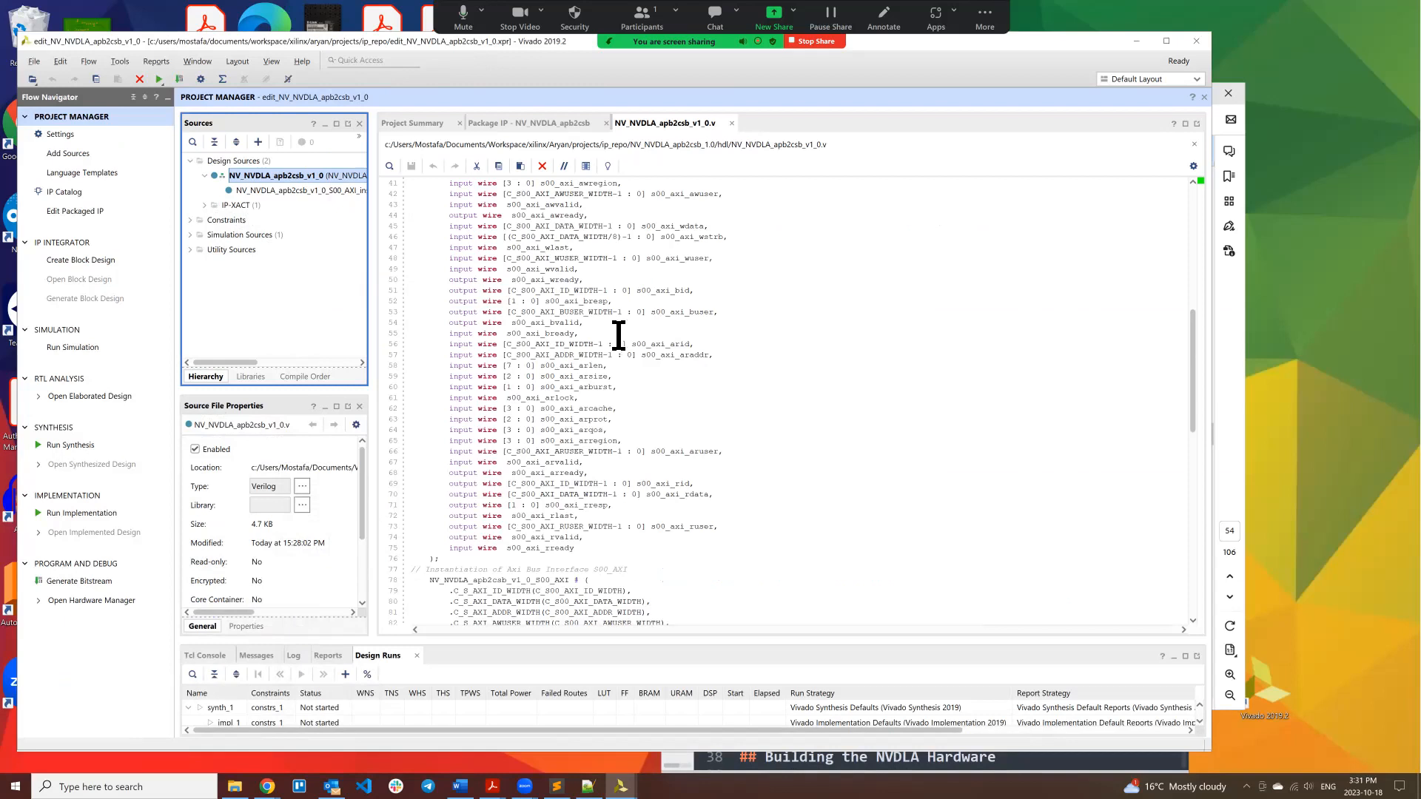
# Step: Replace all content of NV_NVDLA_apb2csb_v1_0.v with the copied NV_NVDLA_apb2csb source and save the file
pyautogui.scroll(10, 618, 333)
pyautogui.click(551, 124)
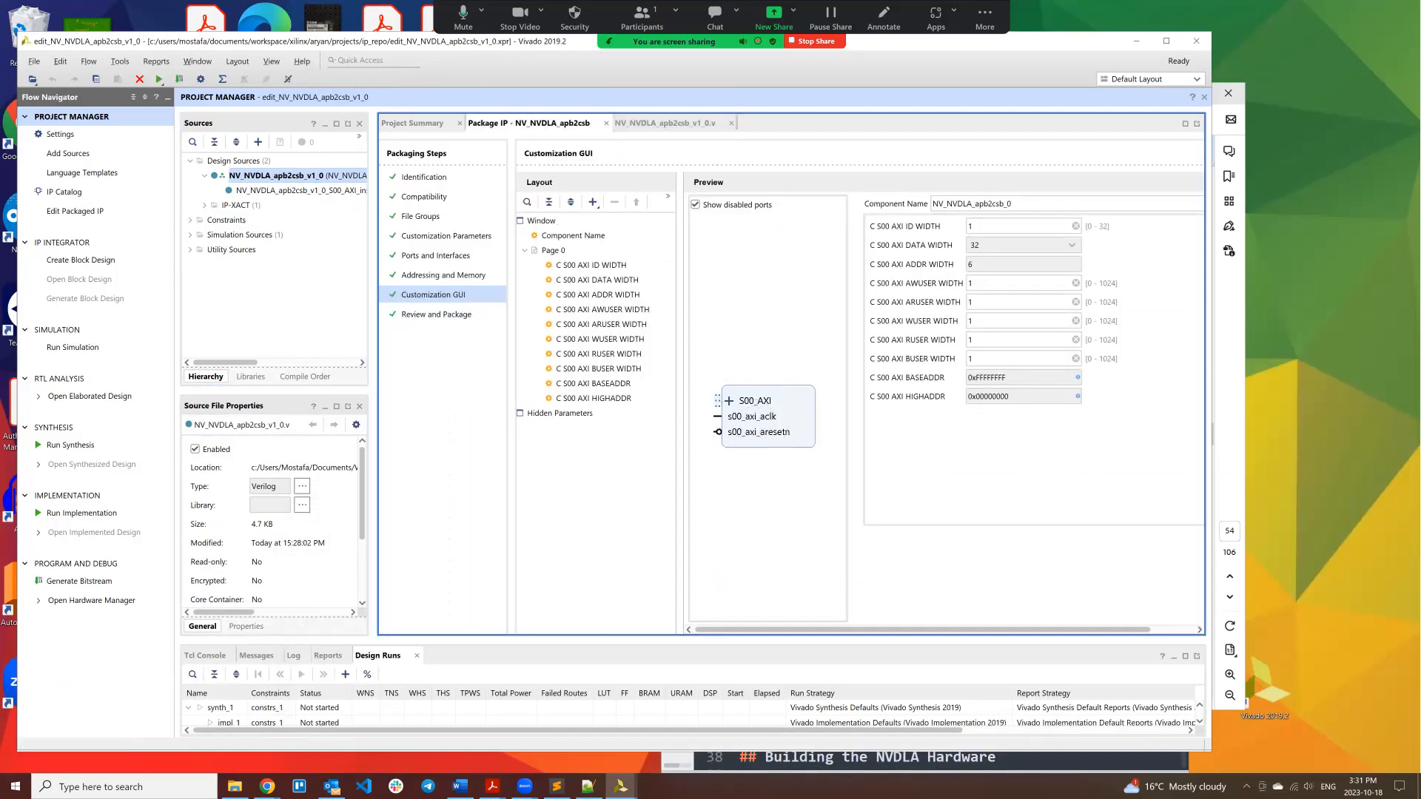
pyautogui.click(665, 122)
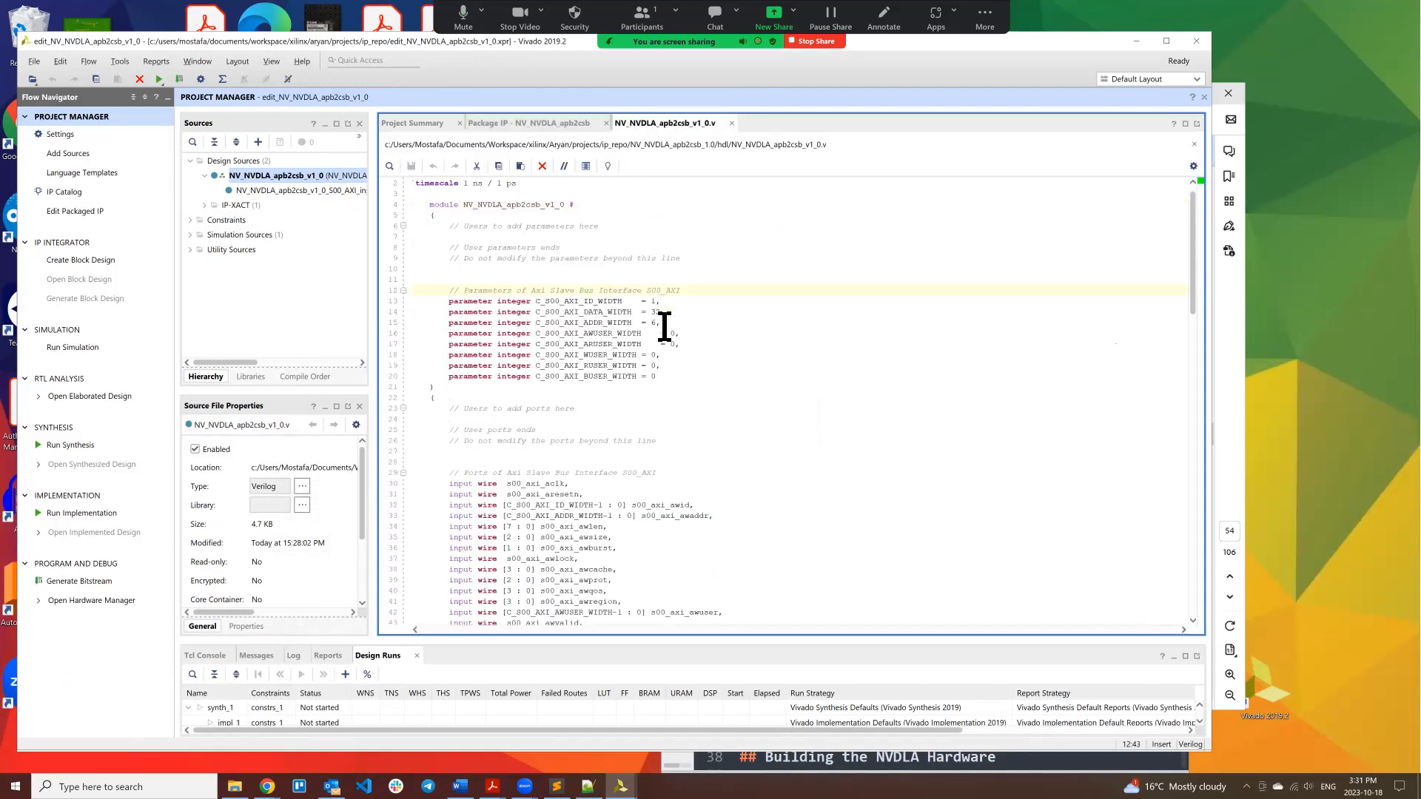
pyautogui.hotkey('ctrl', 'a')
pyautogui.press('Delete')
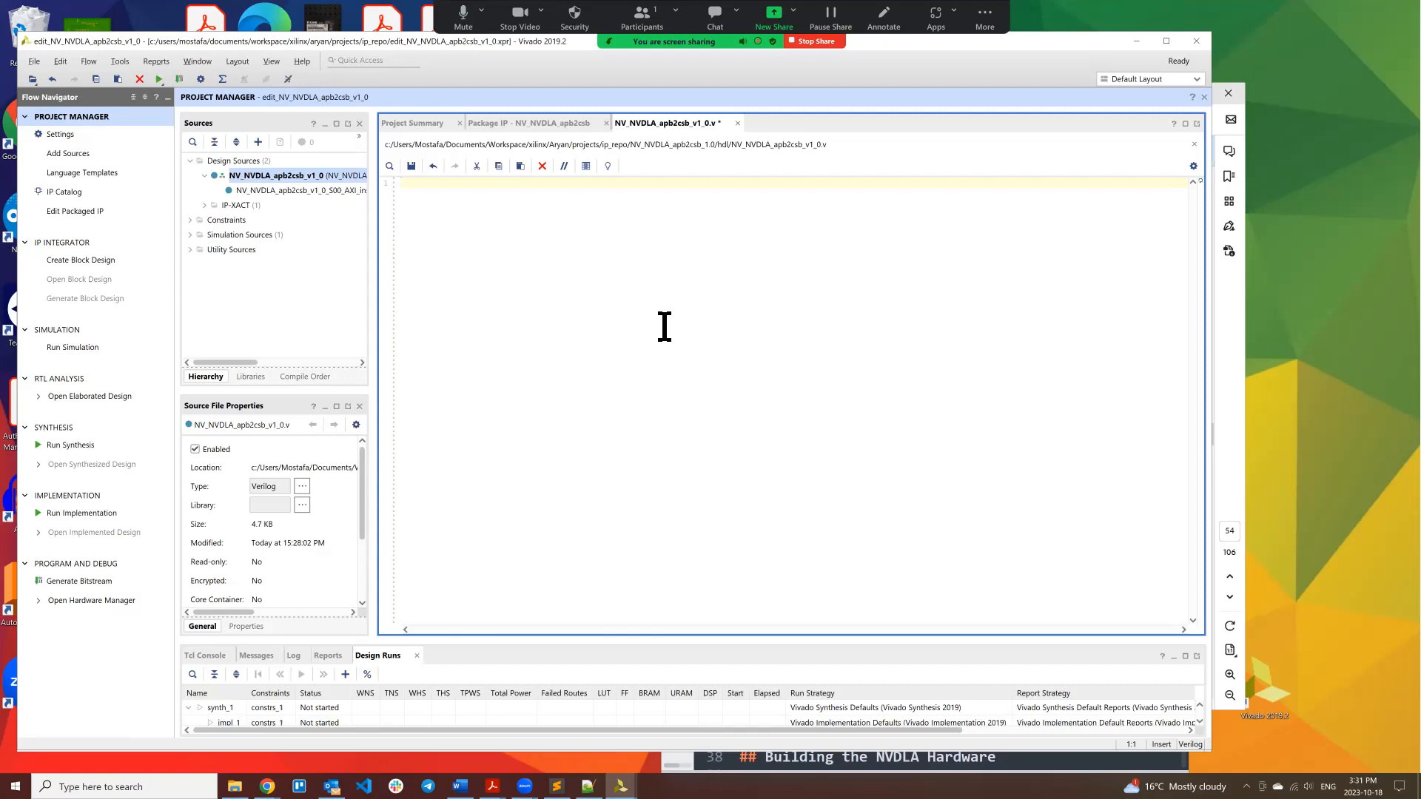
pyautogui.hotkey('ctrl', 'v')
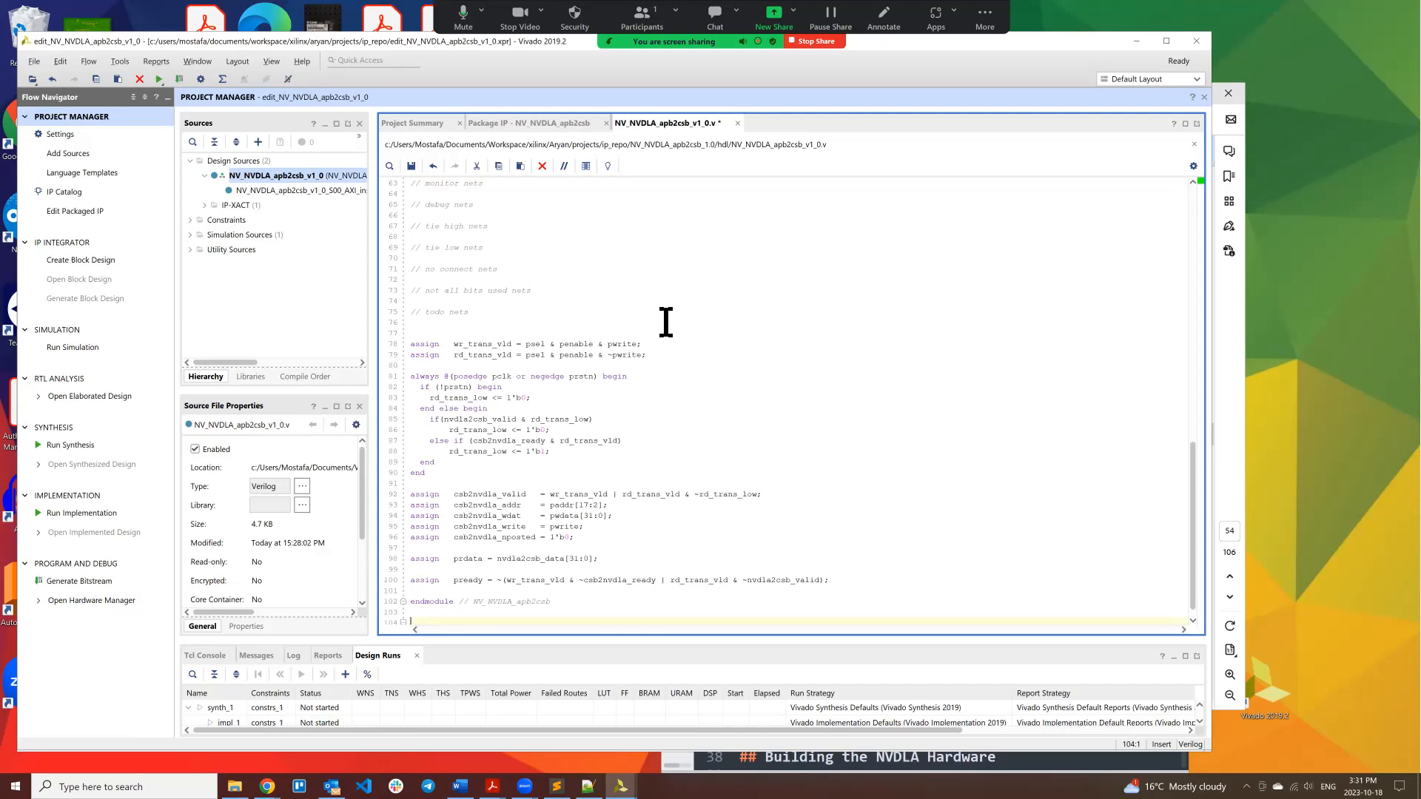
pyautogui.click(575, 123)
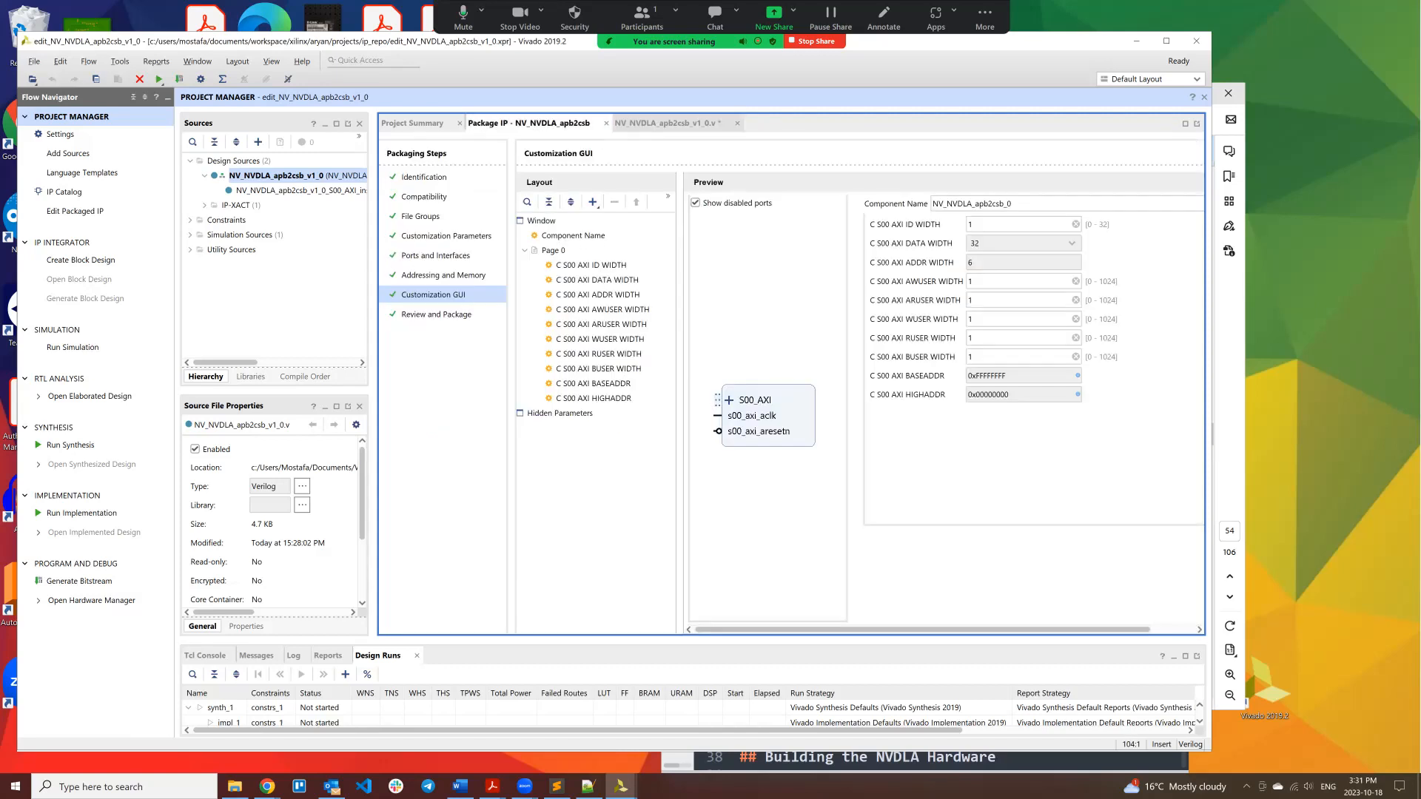
pyautogui.click(657, 123)
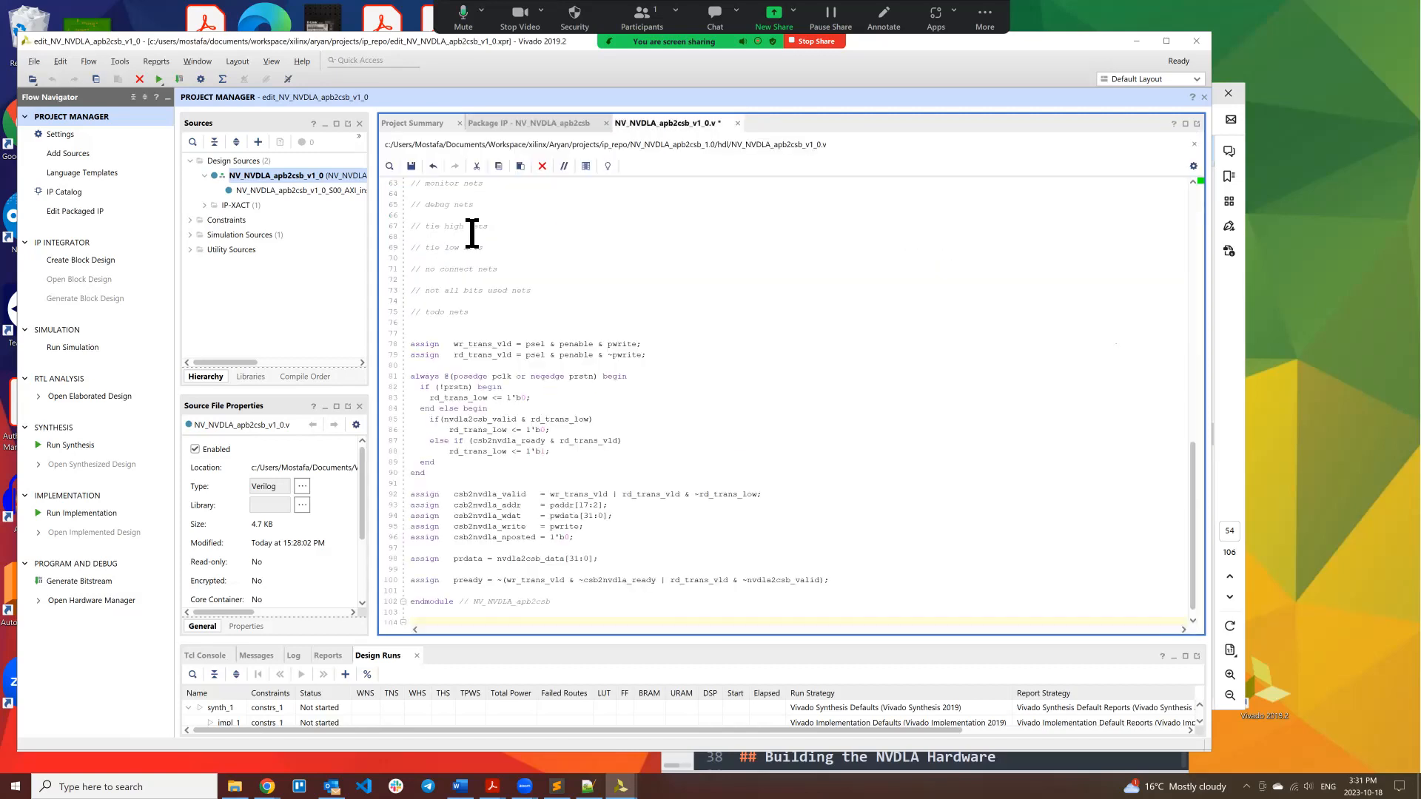
pyautogui.click(410, 167)
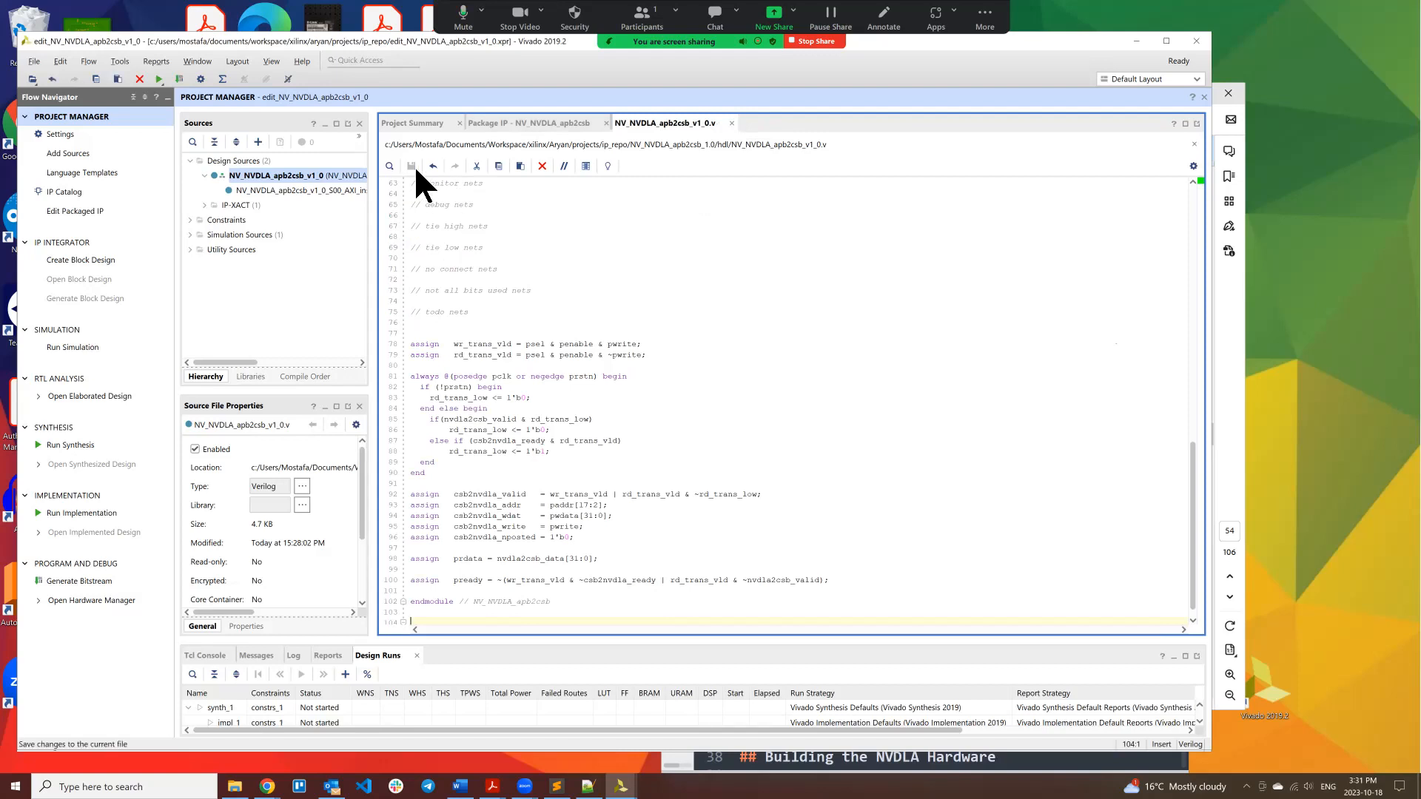
# Step: Return to the Package IP view and resolve the invalid top module by automatically picking a new one
pyautogui.click(538, 123)
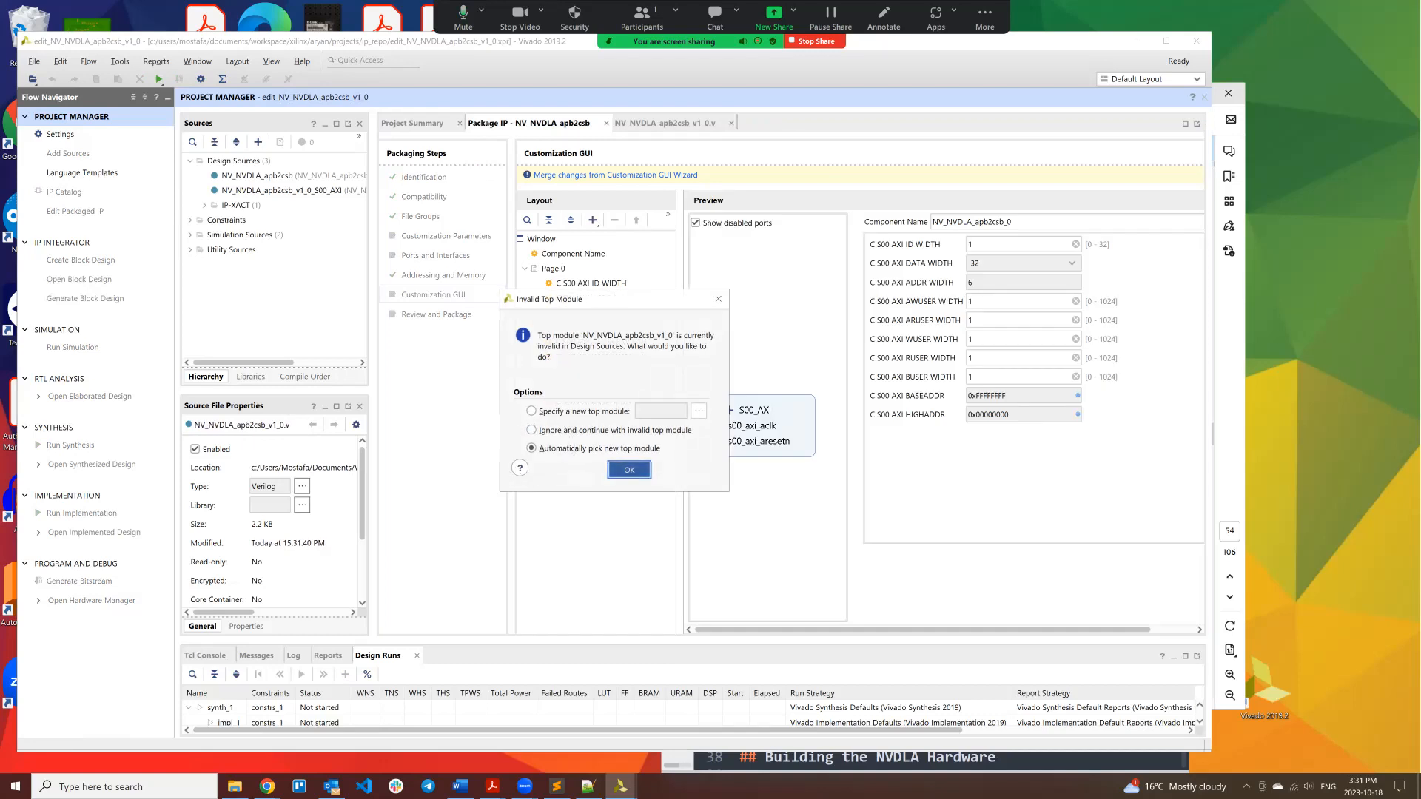
pyautogui.press('Return')
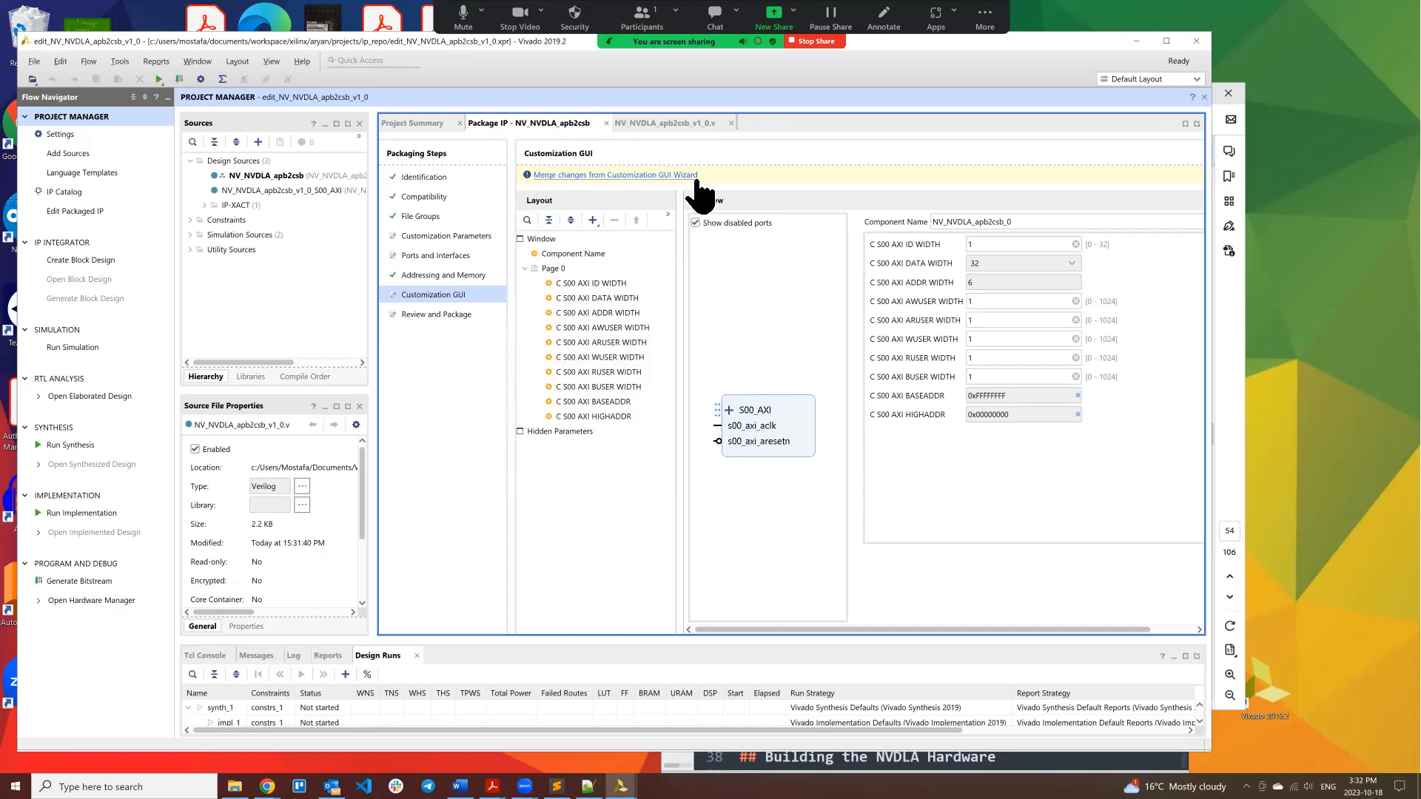
pyautogui.click(690, 122)
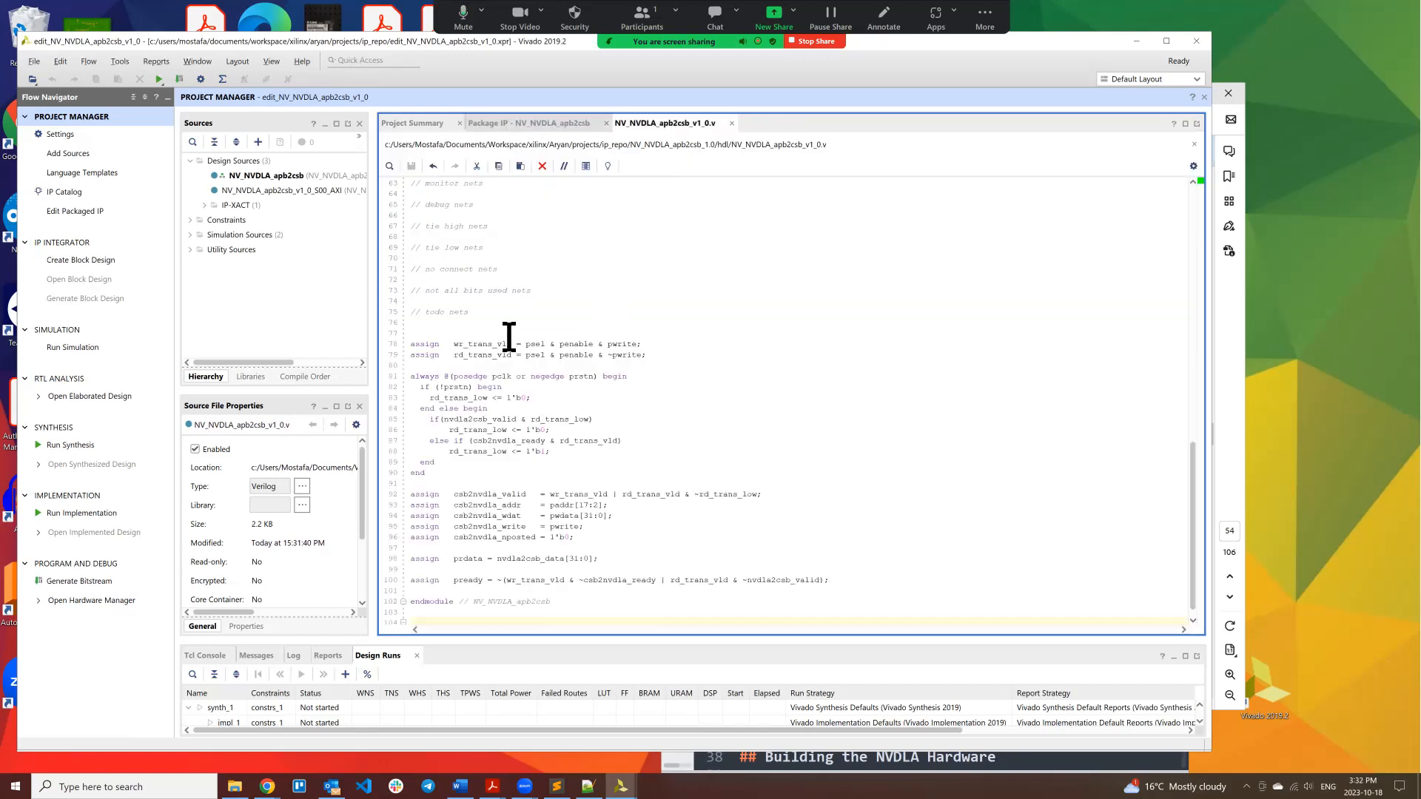
pyautogui.click(533, 122)
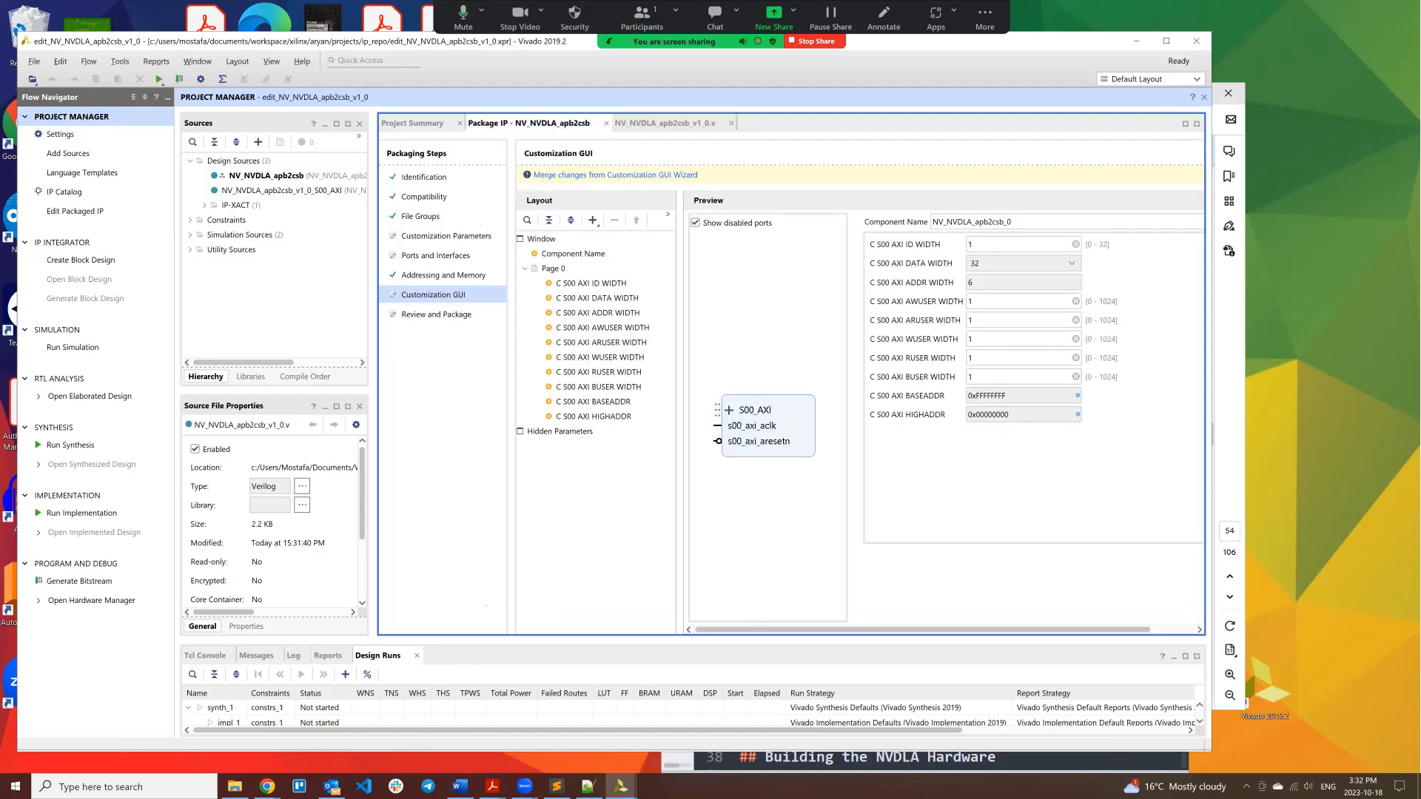
# Step: Merge the changes from the Customization GUI Wizard, dismiss the error dialog, and enlarge the IP preview
pyautogui.click(616, 176)
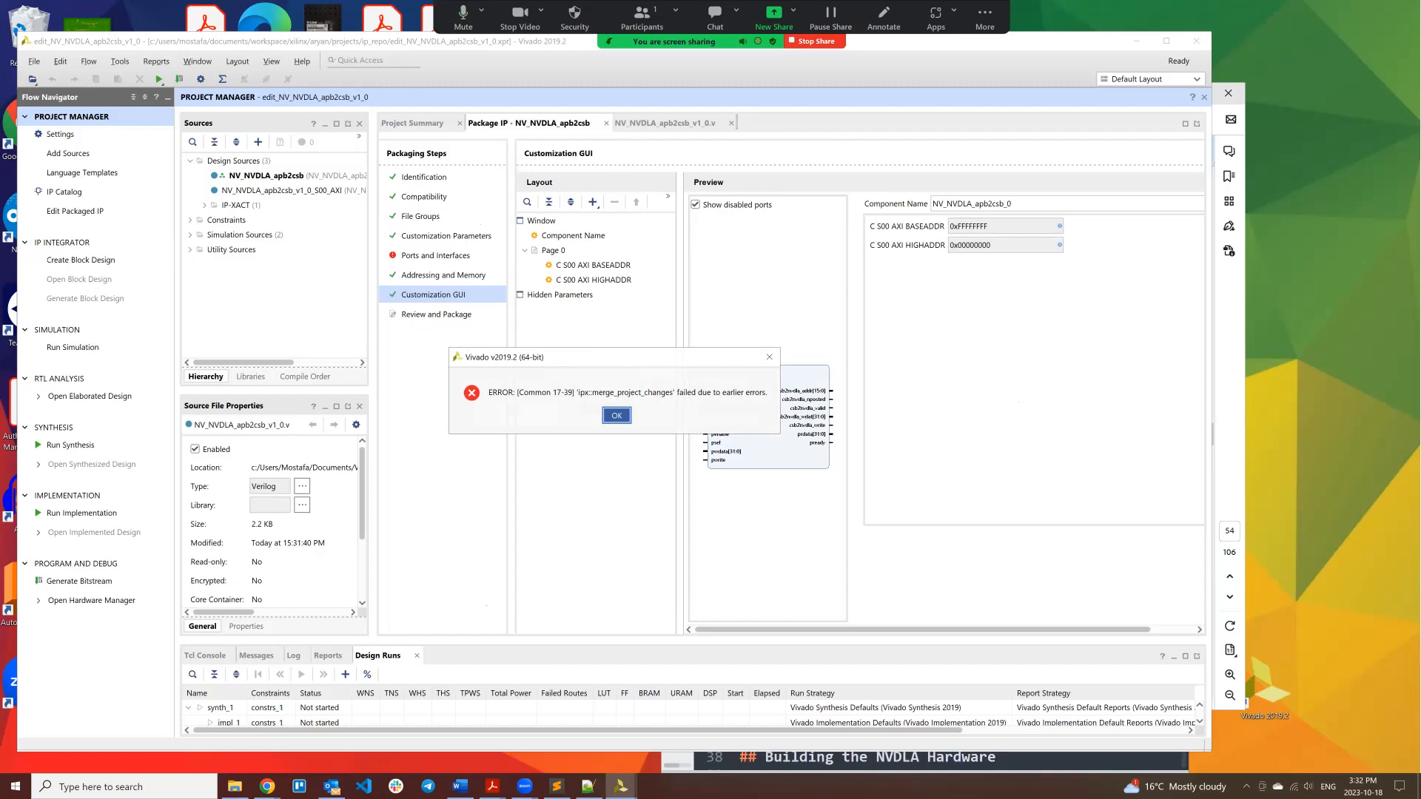
pyautogui.press('Return')
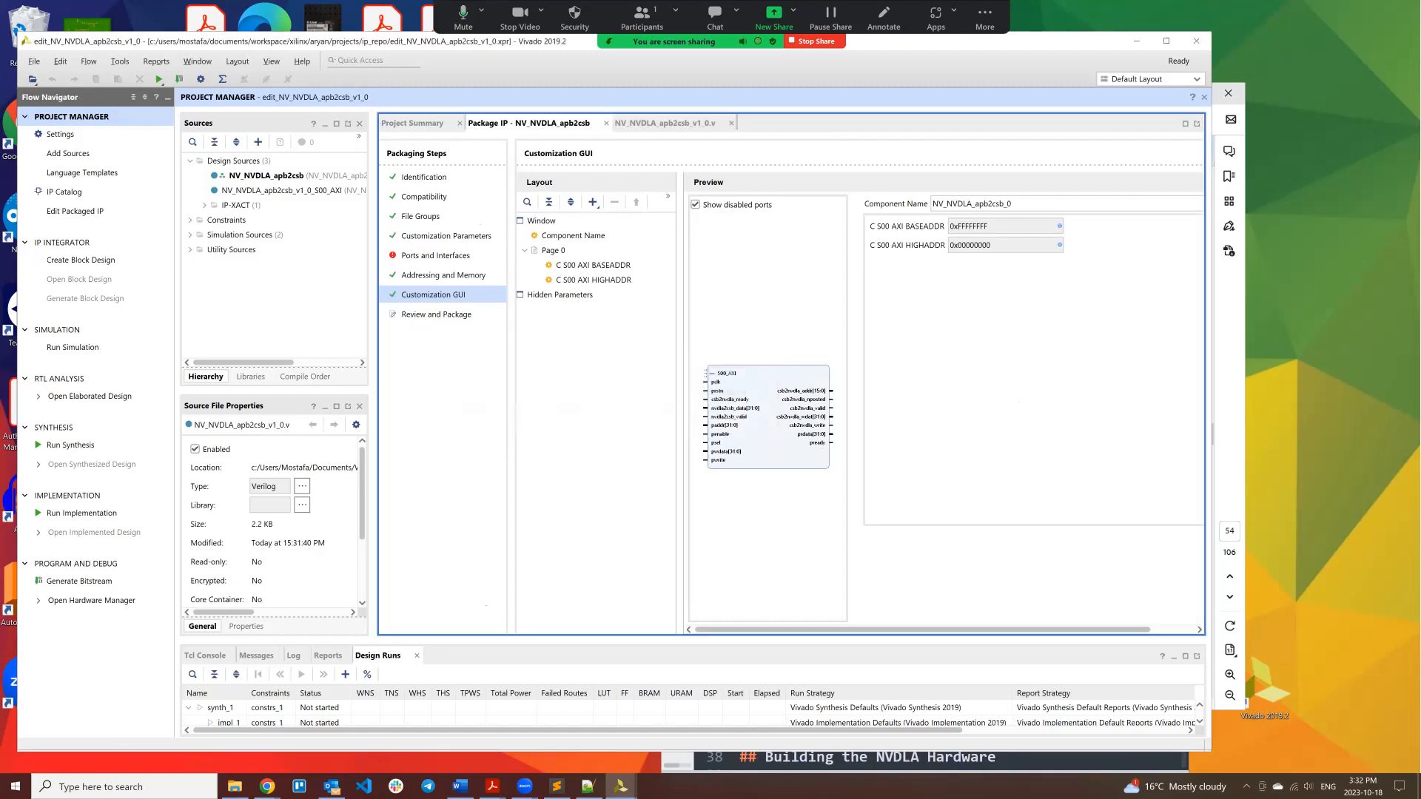
pyautogui.moveTo(679, 404); pyautogui.dragTo(612, 403)
pyautogui.moveTo(793, 403); pyautogui.dragTo(1029, 403)
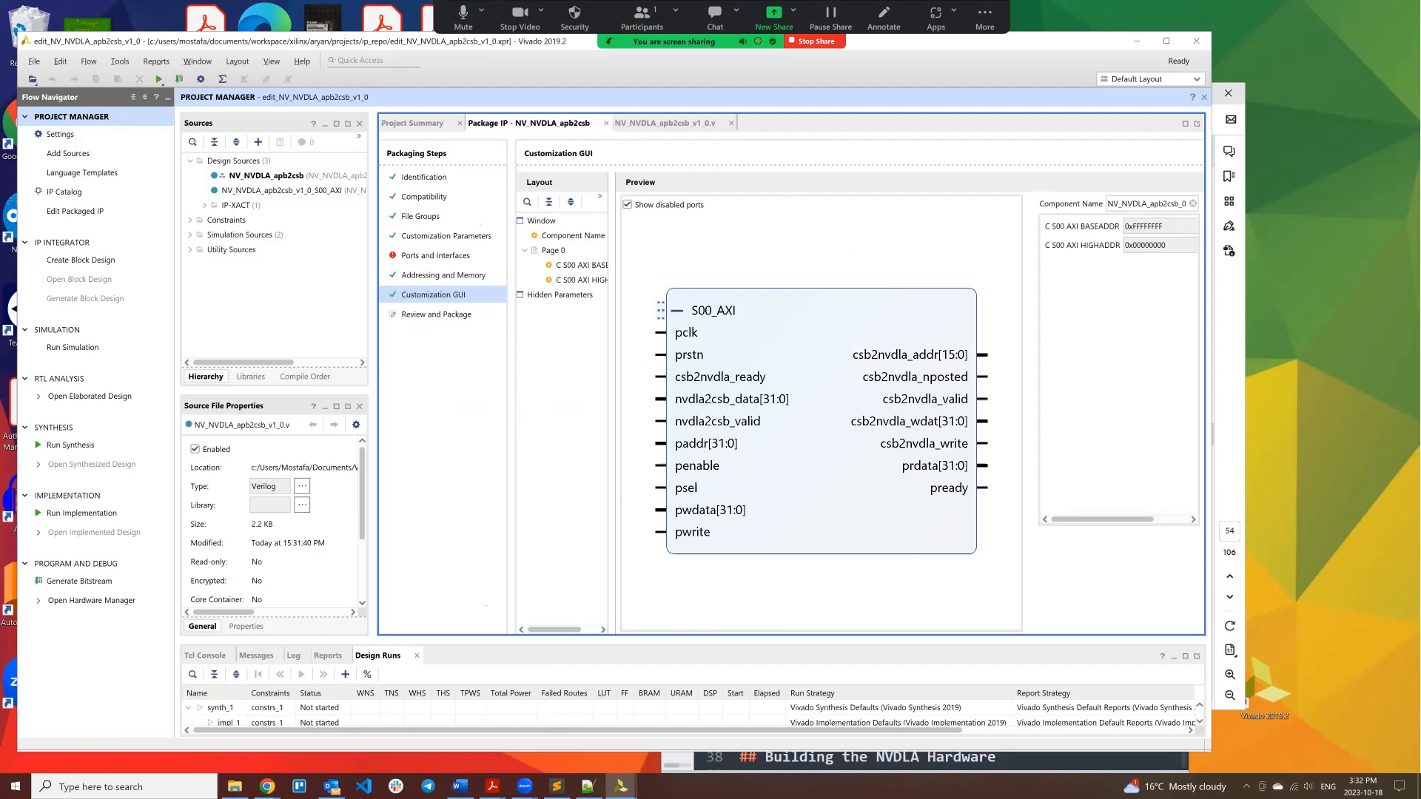
pyautogui.moveTo(1030, 403); pyautogui.dragTo(1038, 403)
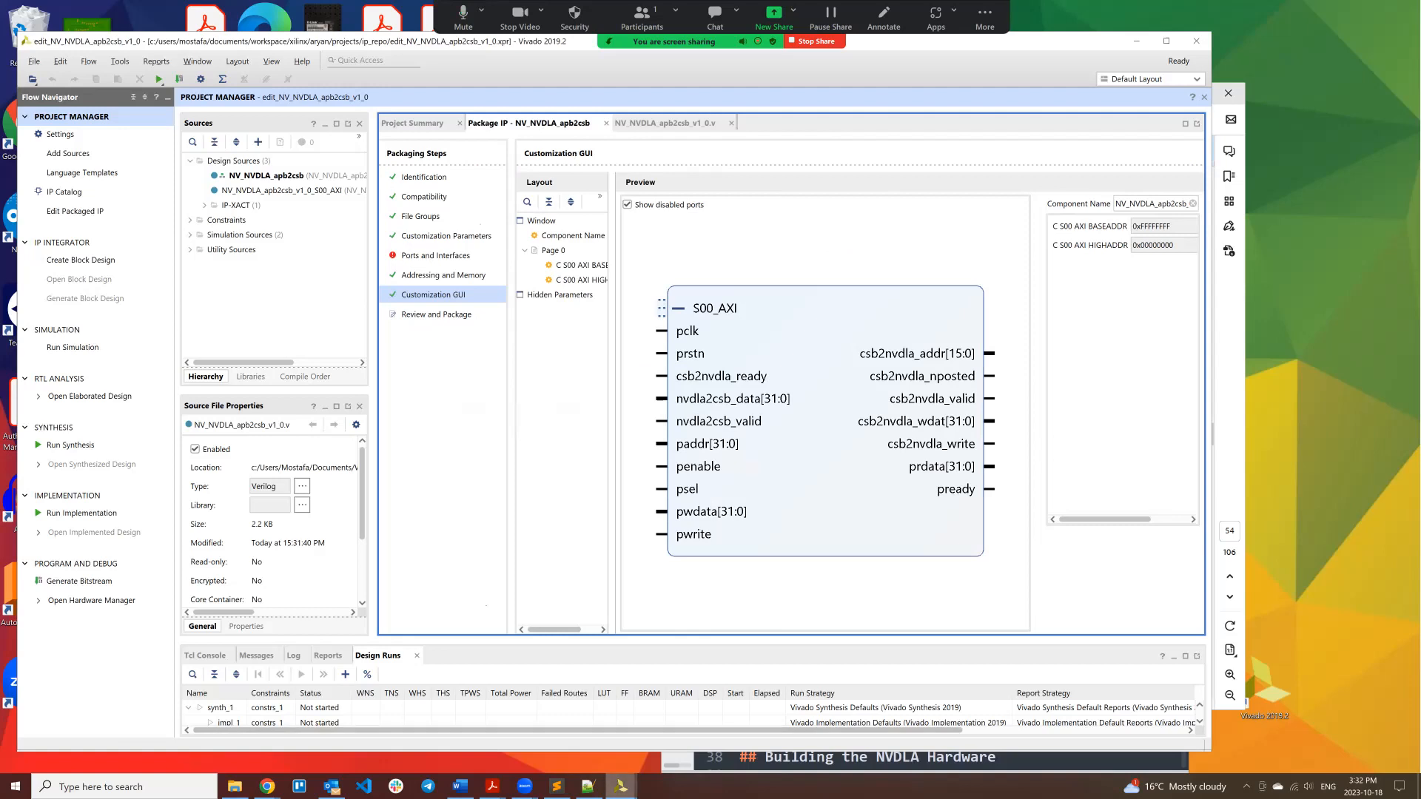
# Step: Bring up Figure 4.2 in polyteqniue turino.pdf and reposition and narrow its window over the packaging view
pyautogui.click(492, 786)
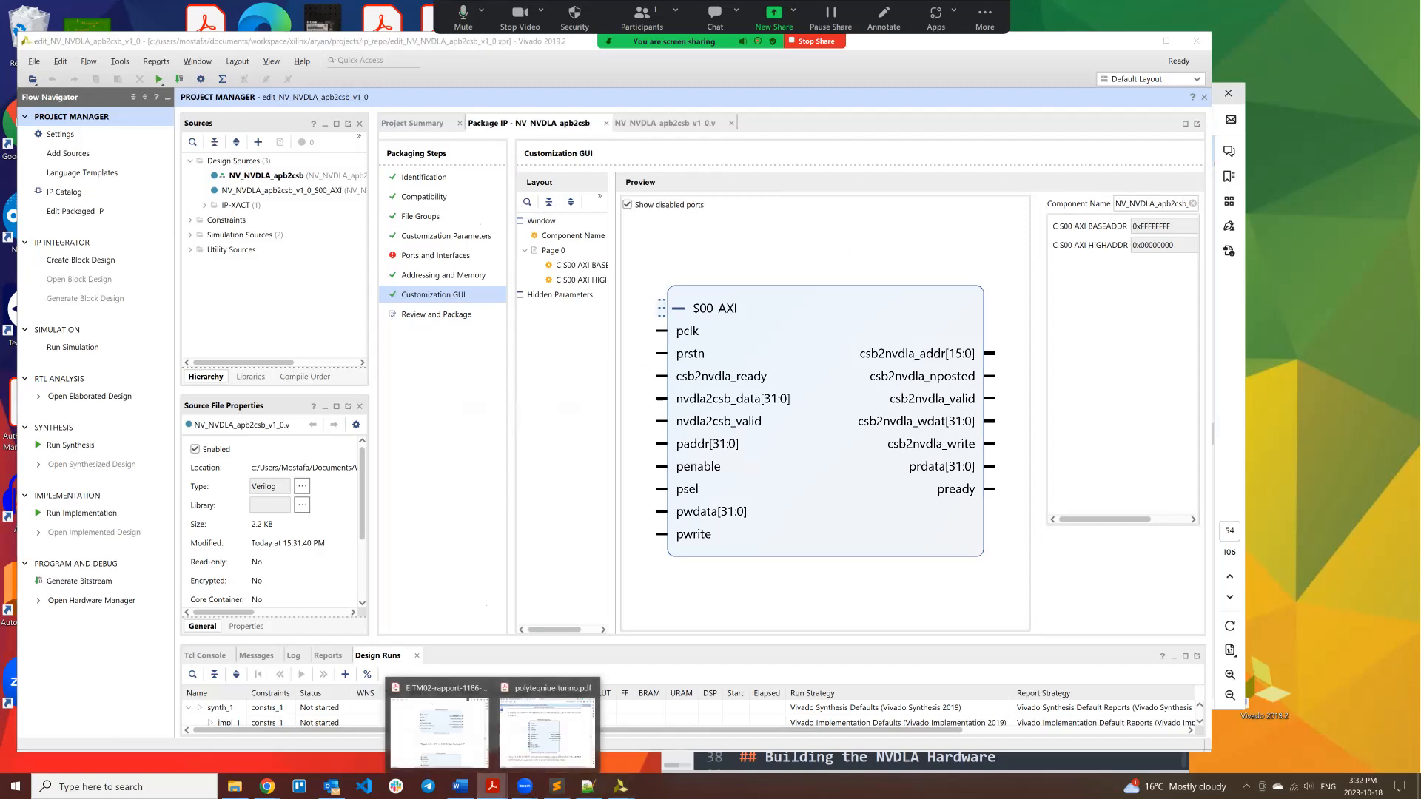
pyautogui.click(547, 721)
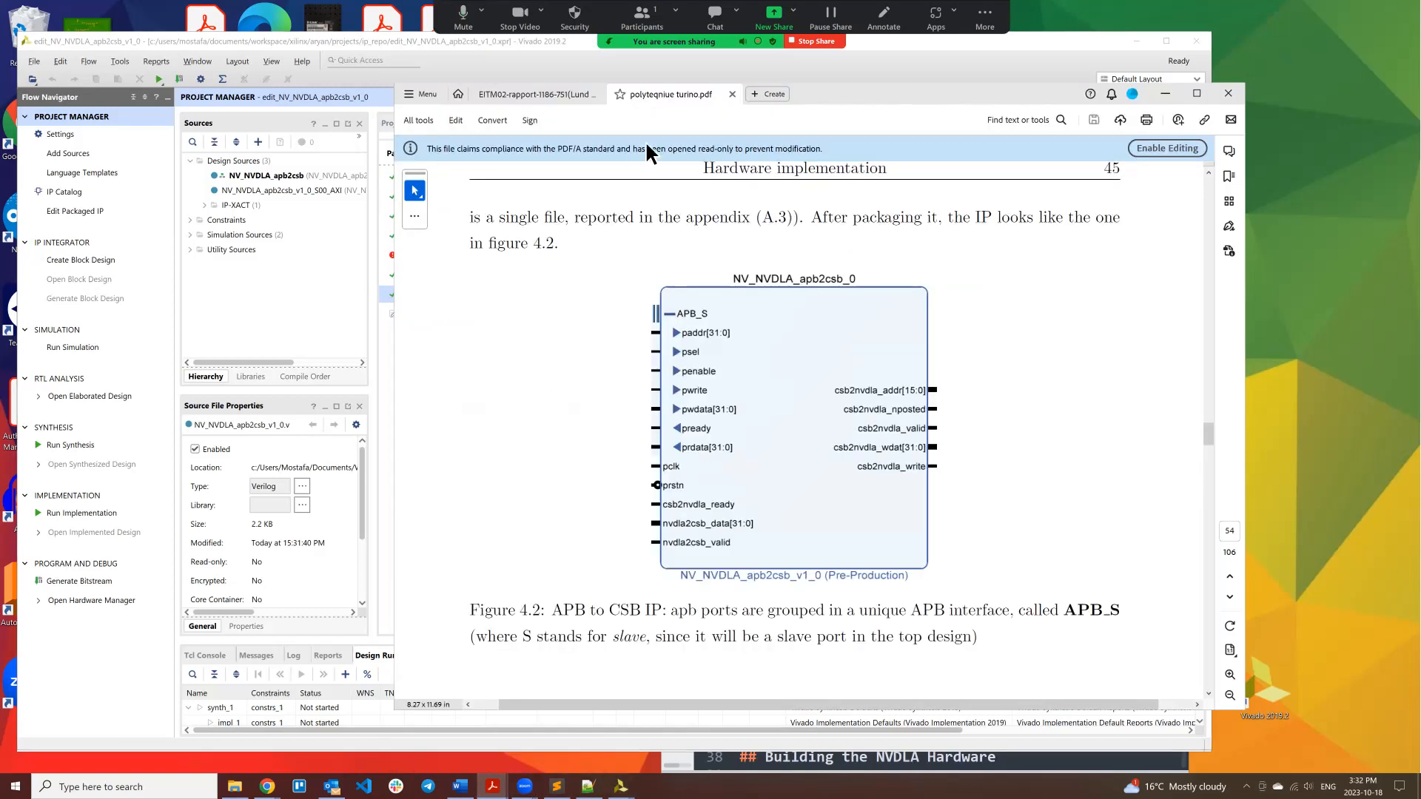
pyautogui.moveTo(770, 94); pyautogui.dragTo(705, 98)
pyautogui.moveTo(895, 104); pyautogui.dragTo(672, 47)
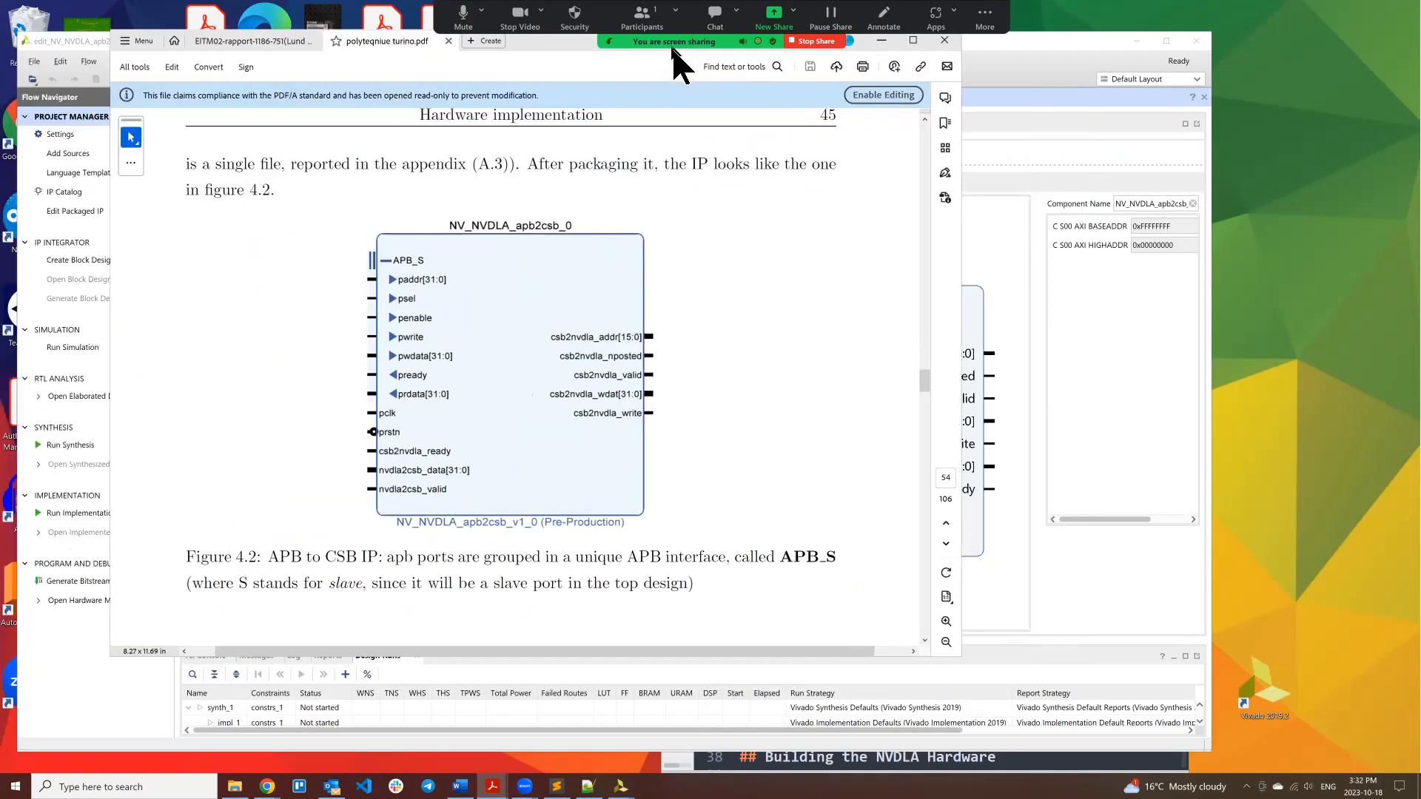
pyautogui.moveTo(119, 268); pyautogui.dragTo(415, 270)
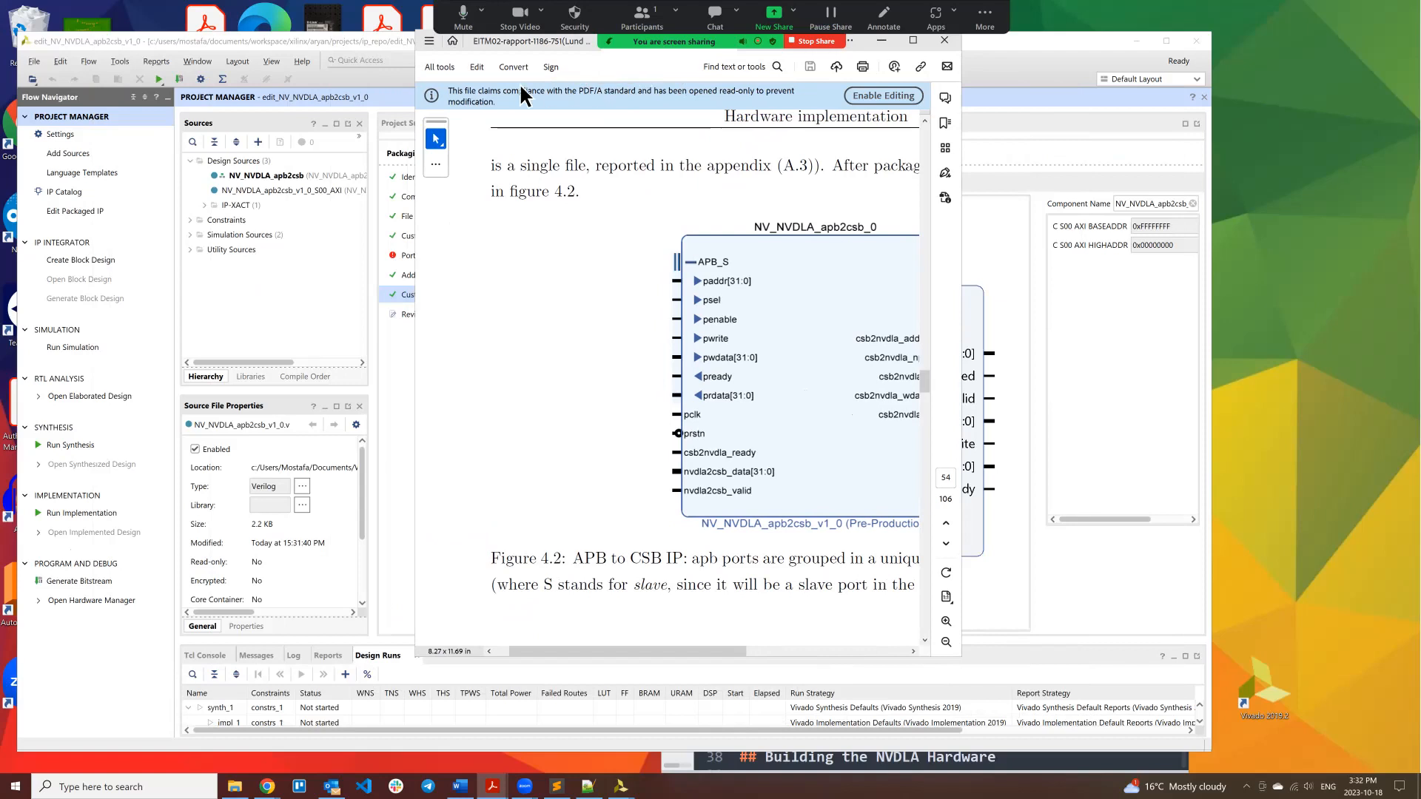
# Step: Search the EITM02-rapport PDF for APB_S and detach that report into its own window
pyautogui.hotkey('ctrl', 'f')
pyautogui.write('APB_S')
pyautogui.press('Return')
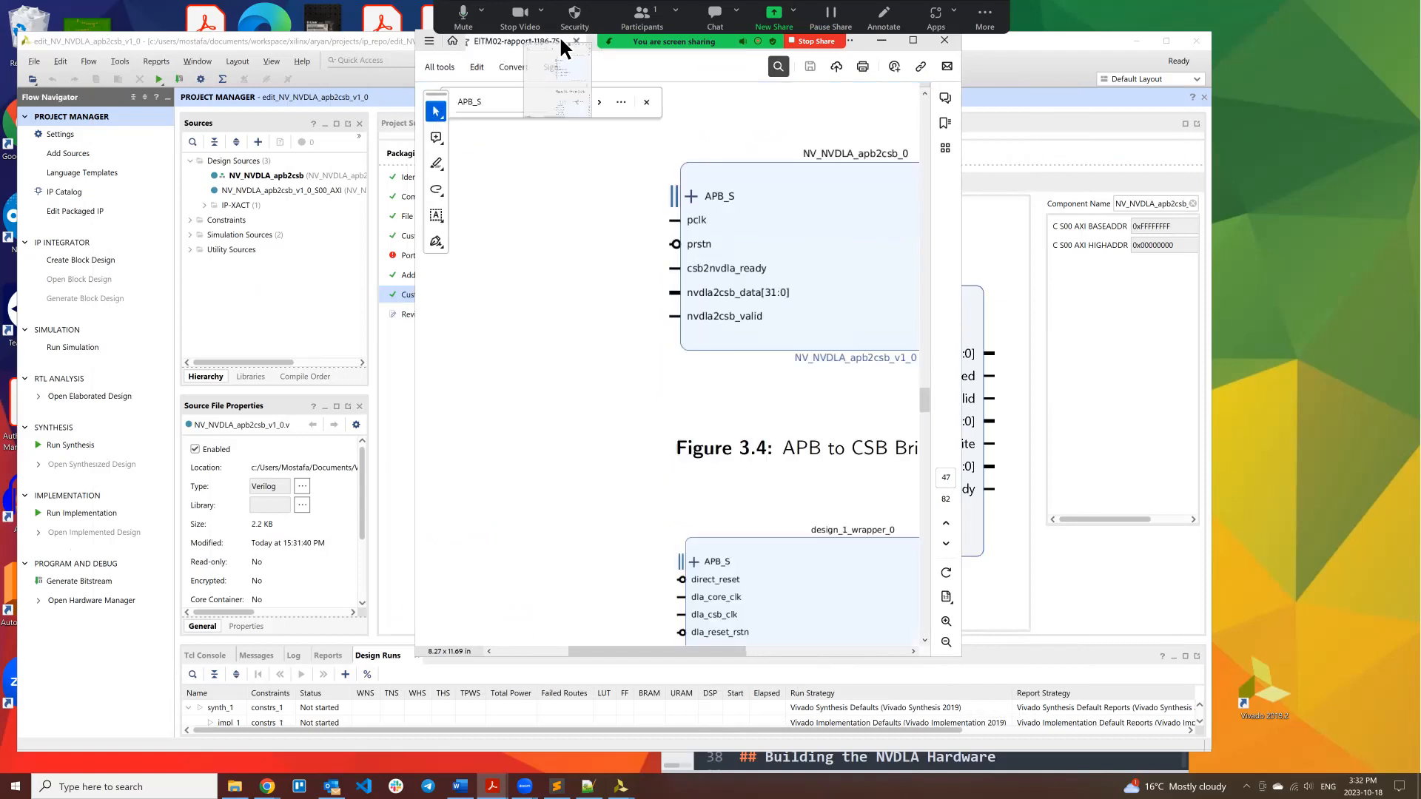
pyautogui.moveTo(633, 47); pyautogui.dragTo(603, 63)
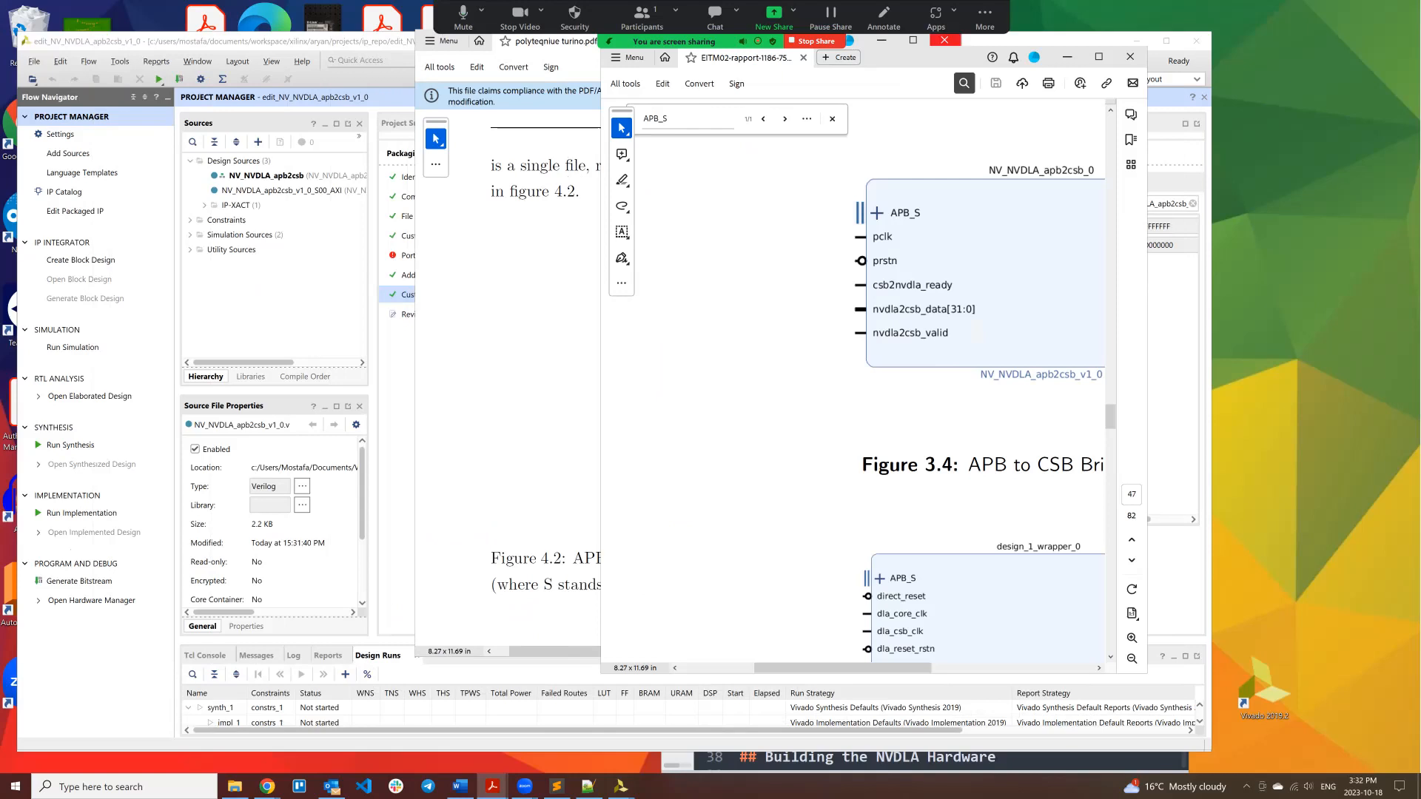
# Step: Place the EITM02-rapport window beside the IP preview and compare Figure 3.4's ports with the preview
pyautogui.click(944, 39)
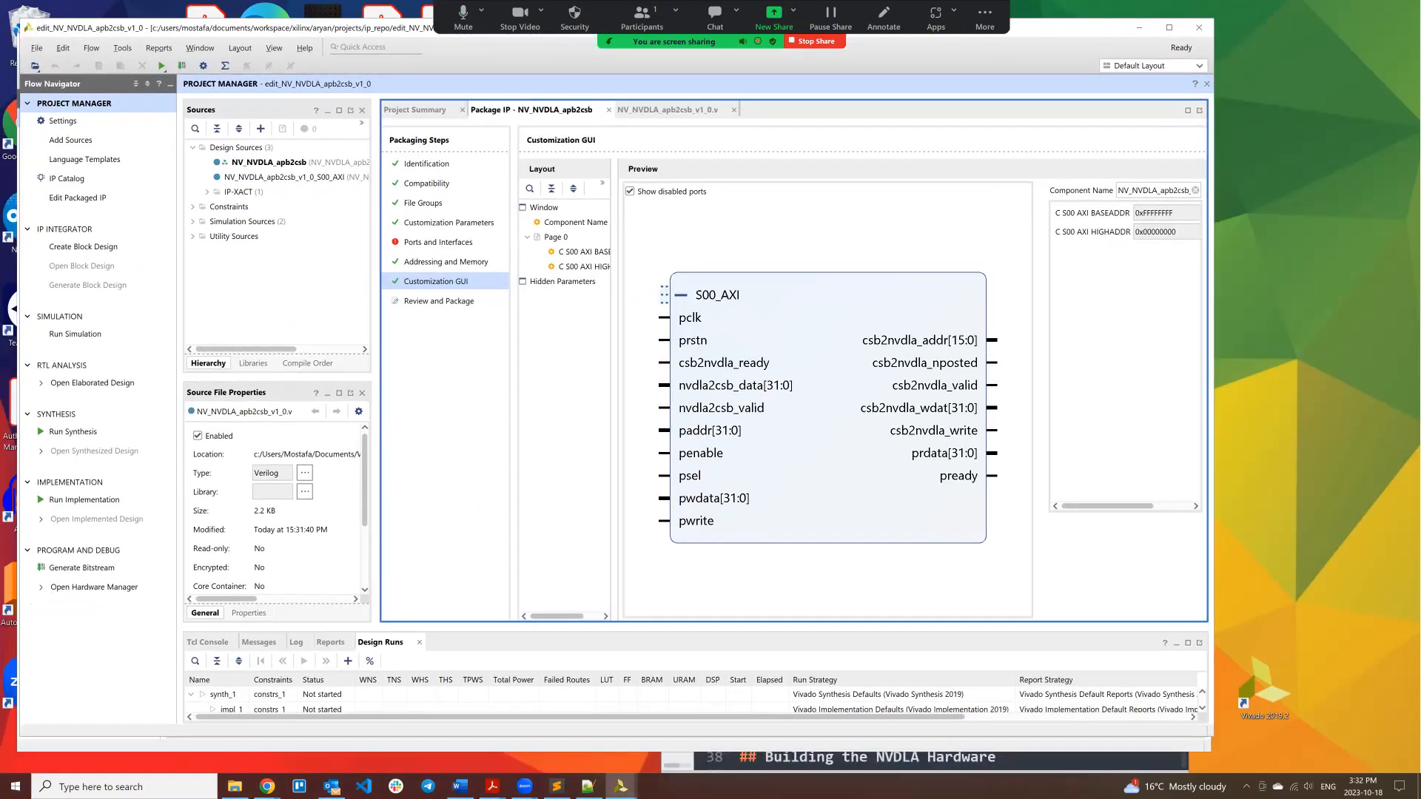
pyautogui.moveTo(923, 99); pyautogui.dragTo(409, 111)
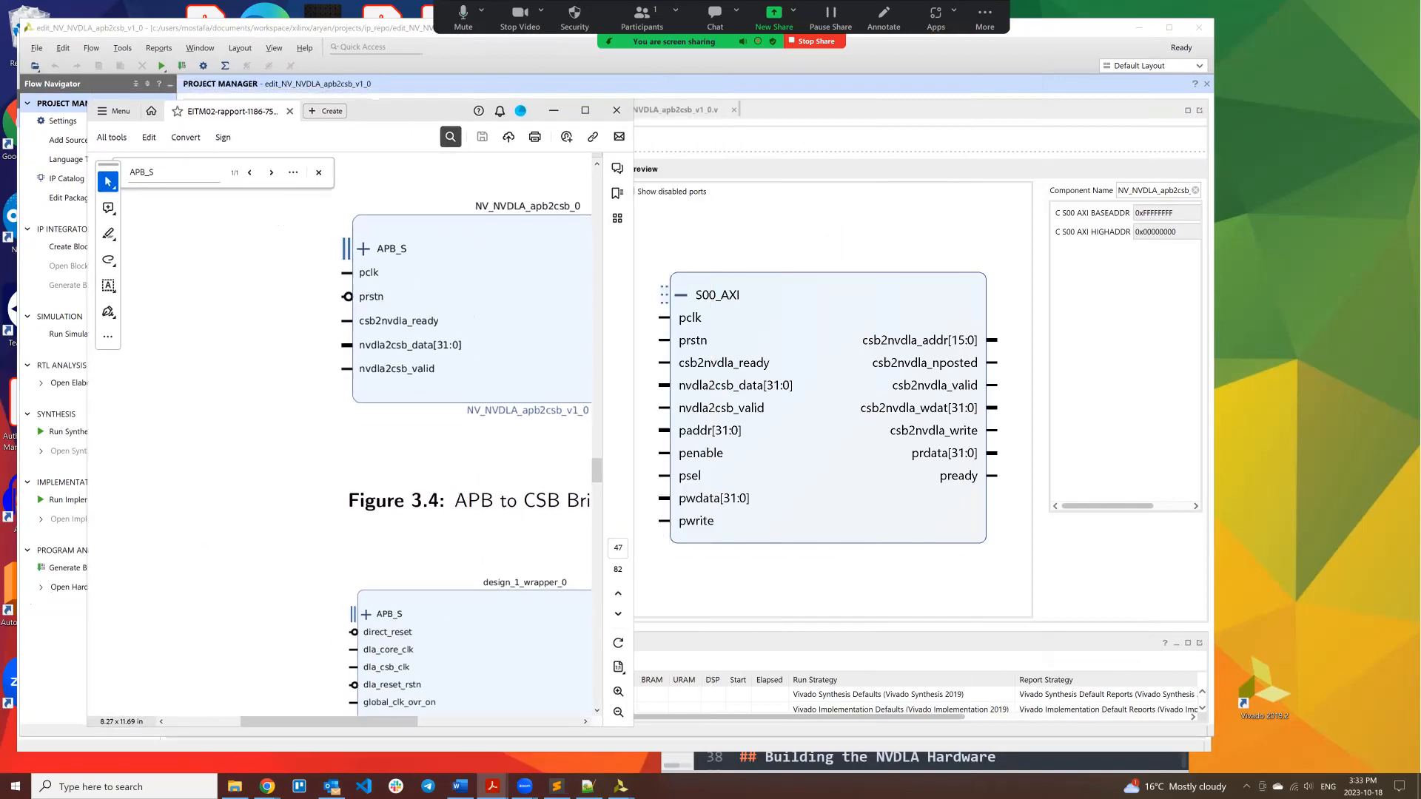
pyautogui.moveTo(364, 721); pyautogui.dragTo(424, 721)
pyautogui.scroll(1, 355, 444)
pyautogui.click(318, 111)
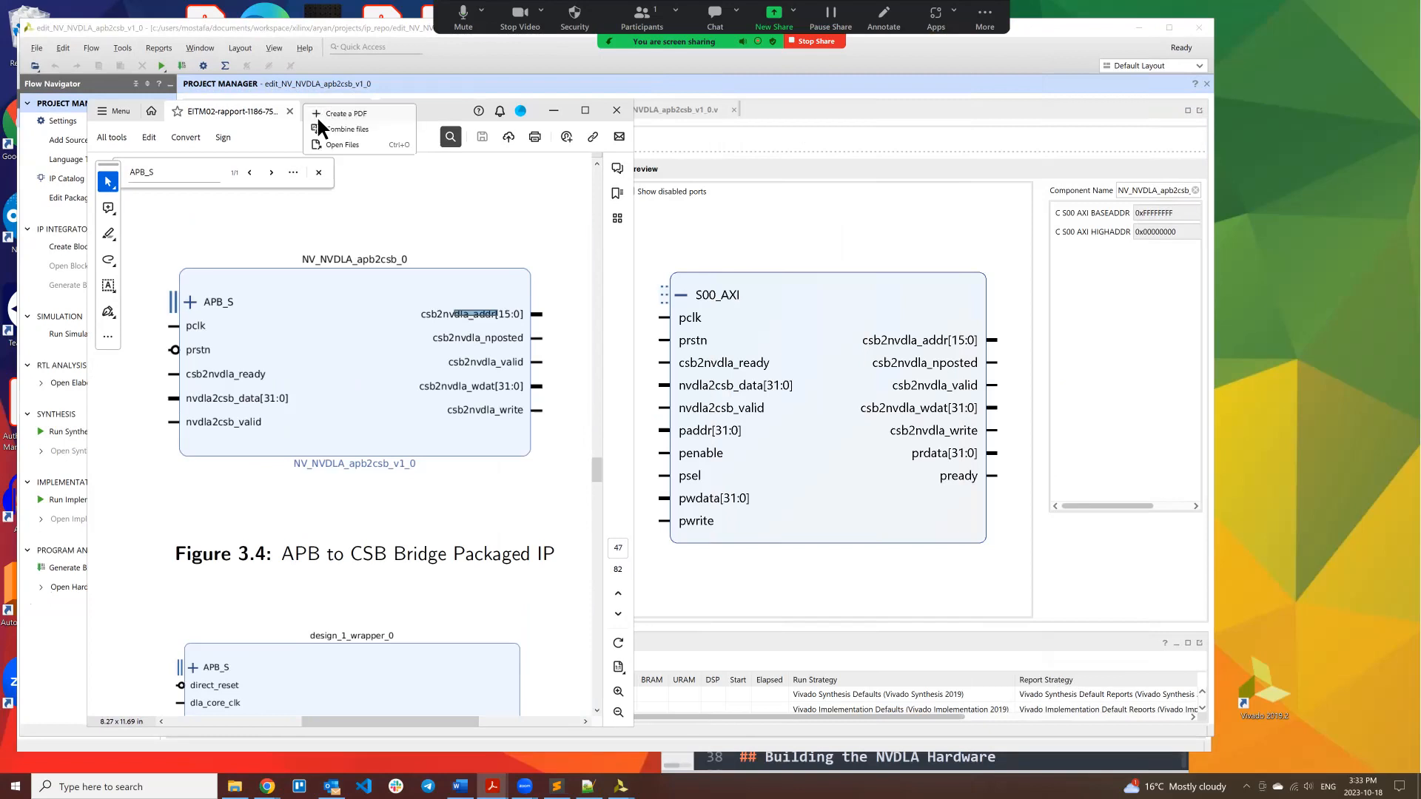
# Step: Switch to polyteqniue turino.pdf, widen its window, and position it to show the whole of Figure 4.2 over the packaging view
pyautogui.hotkey('alt', 'Tab')
pyautogui.hotkey('alt', 'Tab')
pyautogui.hotkey('alt', 'Tab')
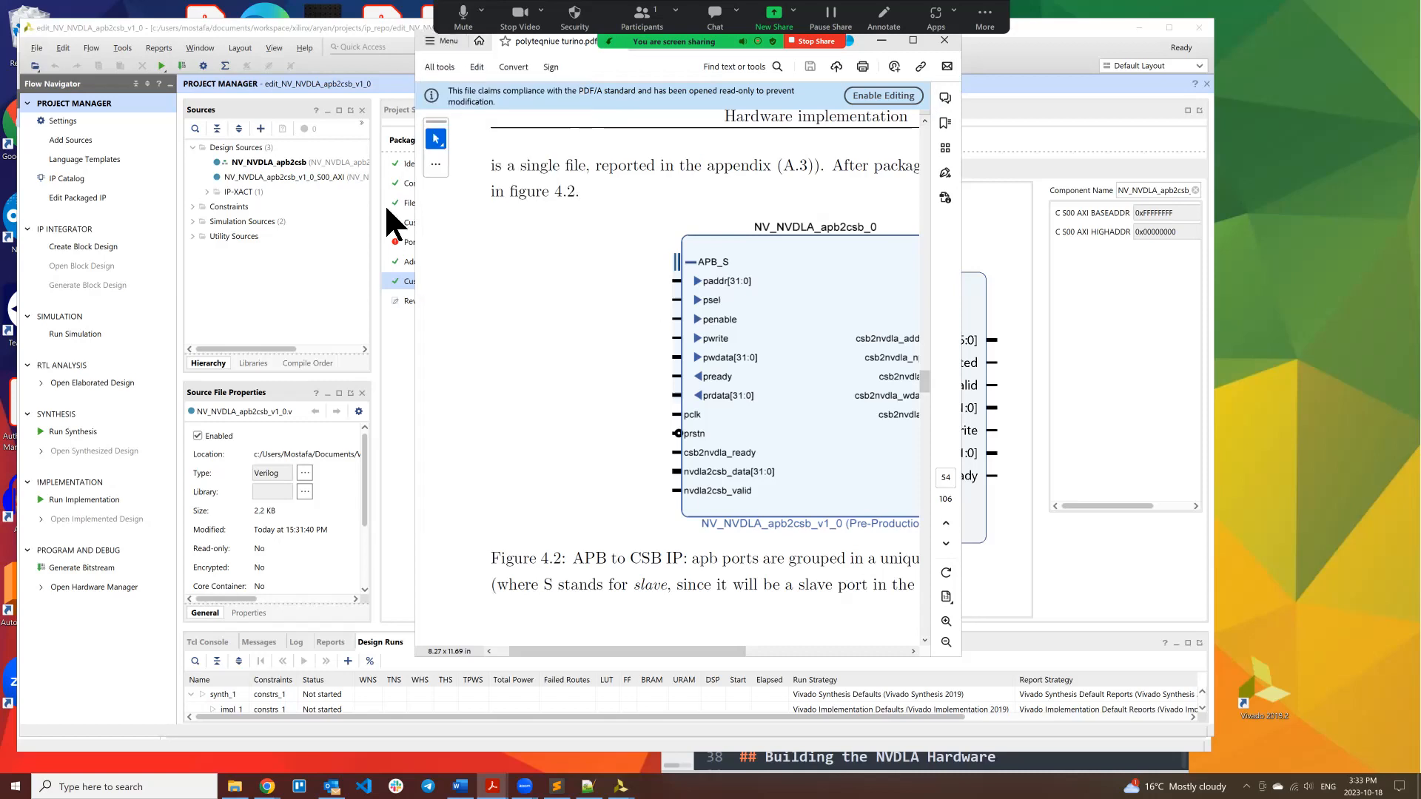
pyautogui.moveTo(522, 339); pyautogui.dragTo(626, 243)
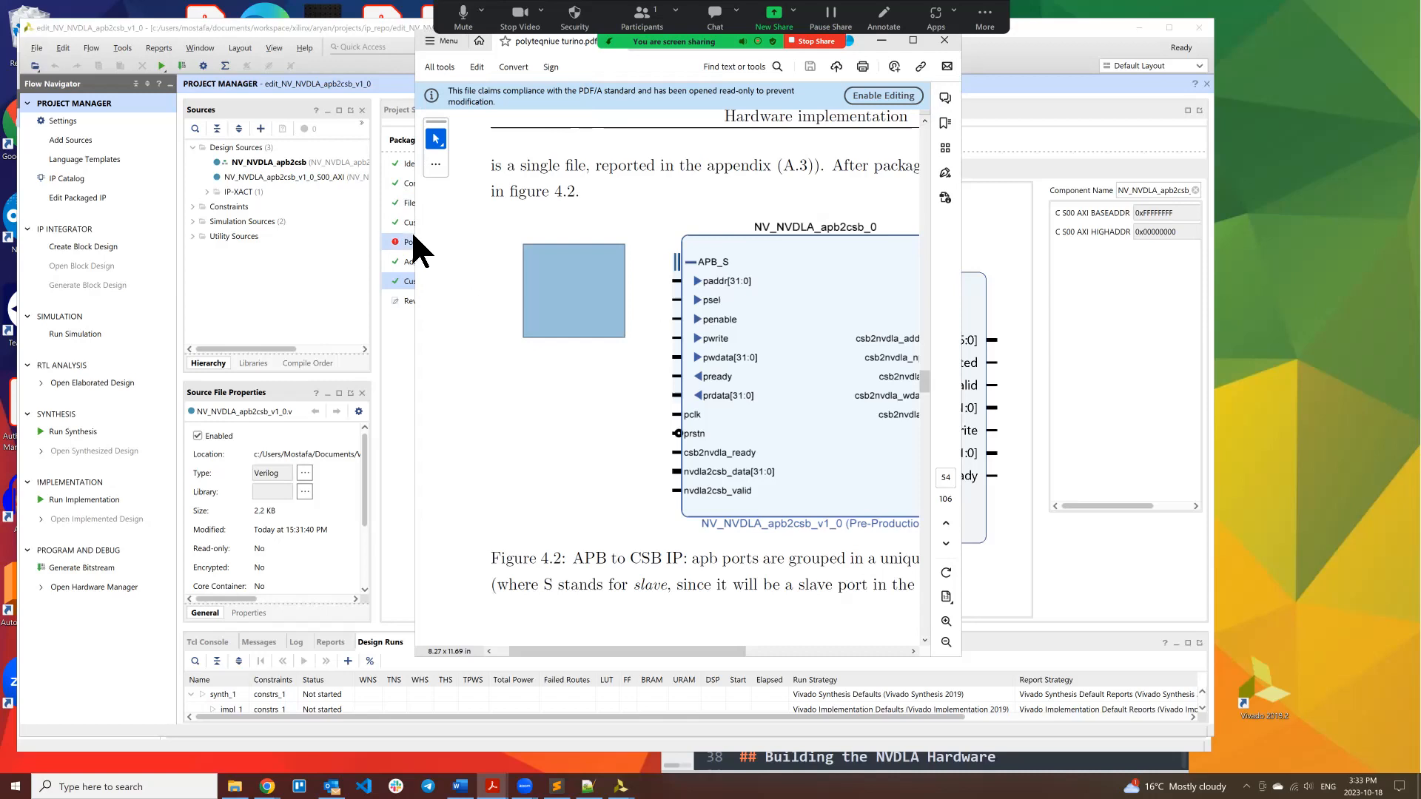
pyautogui.moveTo(419, 248); pyautogui.dragTo(114, 270)
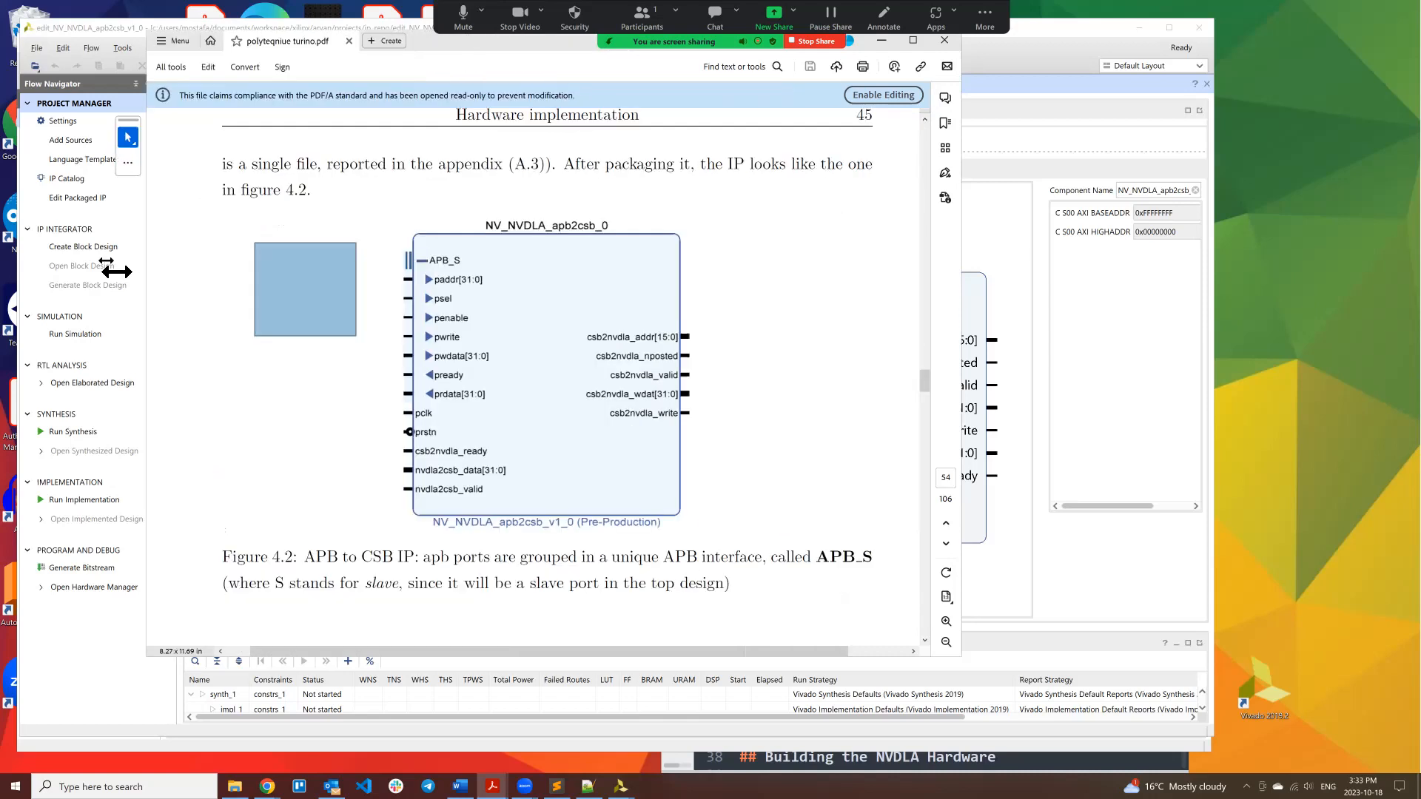
pyautogui.moveTo(383, 46); pyautogui.dragTo(347, 114)
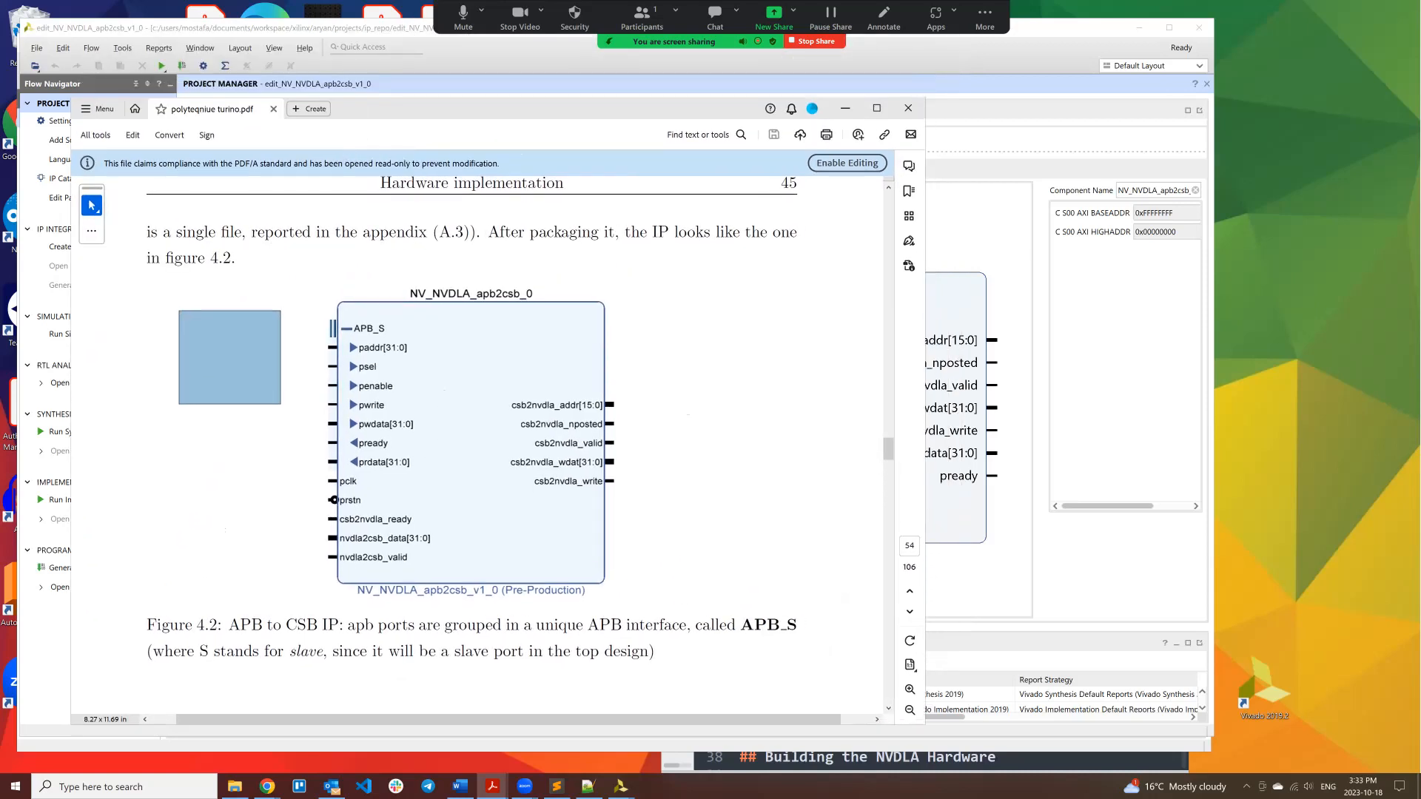
# Step: Narrow the polyteqniue turino.pdf window and place it beside the IP preview, keeping Figure 4.2 fully in view
pyautogui.moveTo(925, 255); pyautogui.dragTo(691, 284)
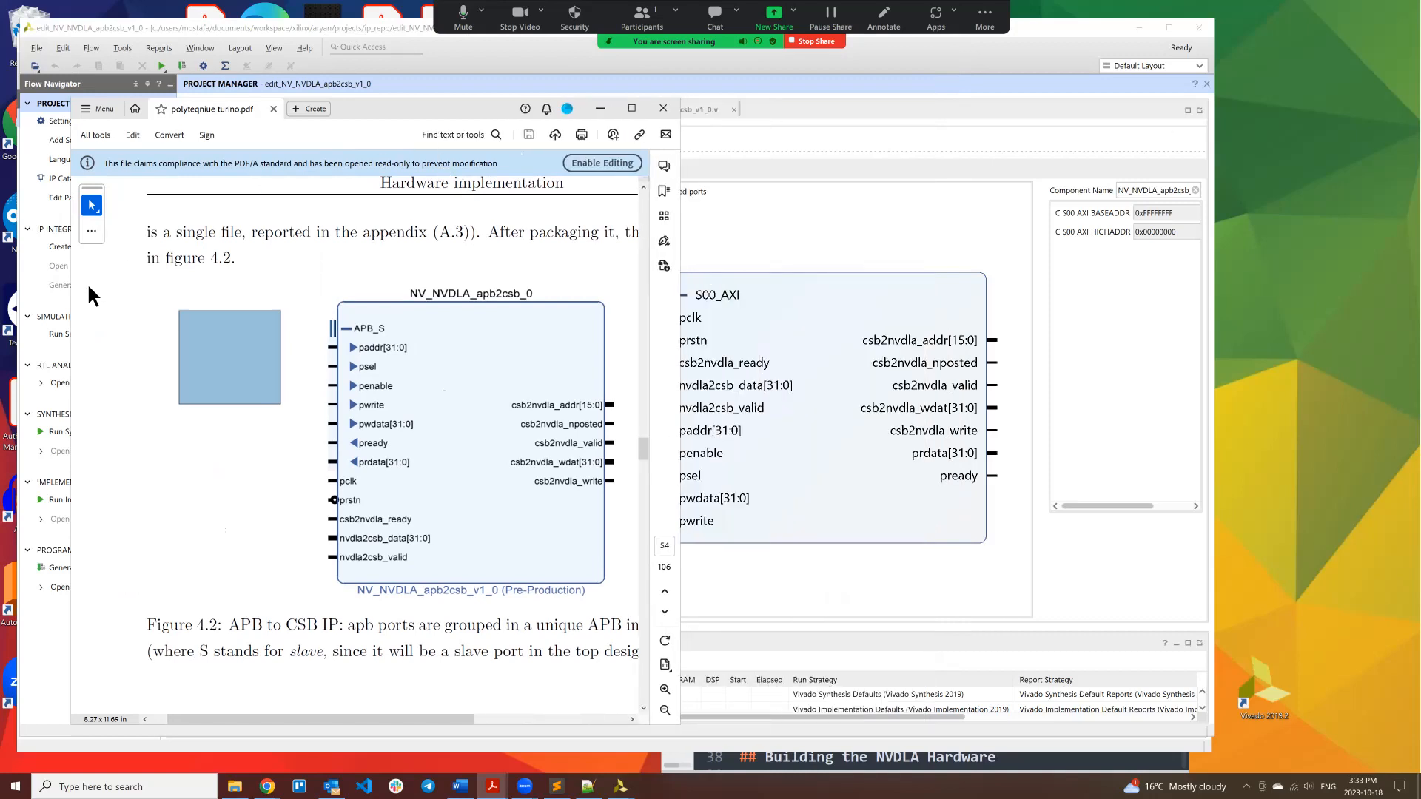
pyautogui.moveTo(79, 291); pyautogui.dragTo(191, 295)
pyautogui.moveTo(373, 719); pyautogui.dragTo(432, 719)
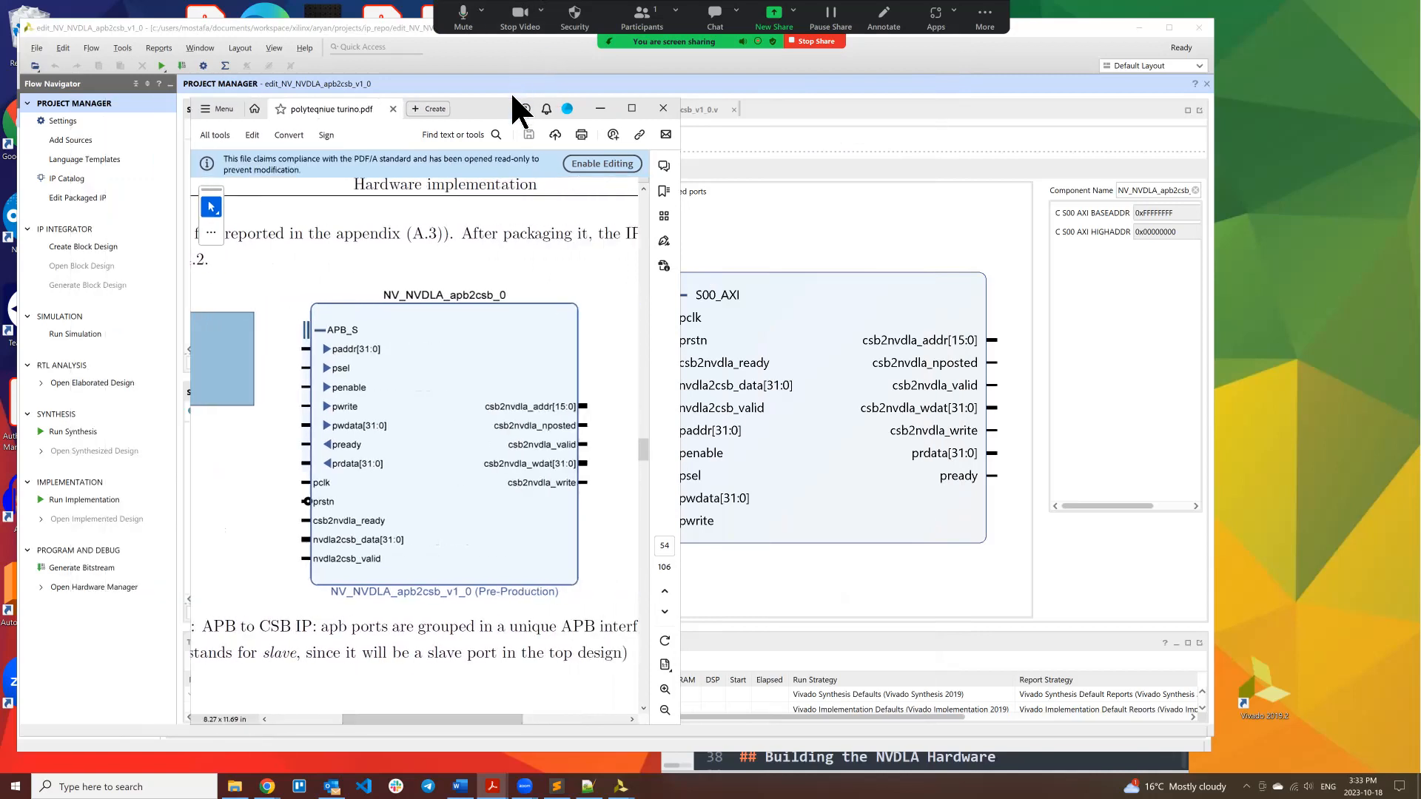
pyautogui.moveTo(500, 108); pyautogui.dragTo(446, 74)
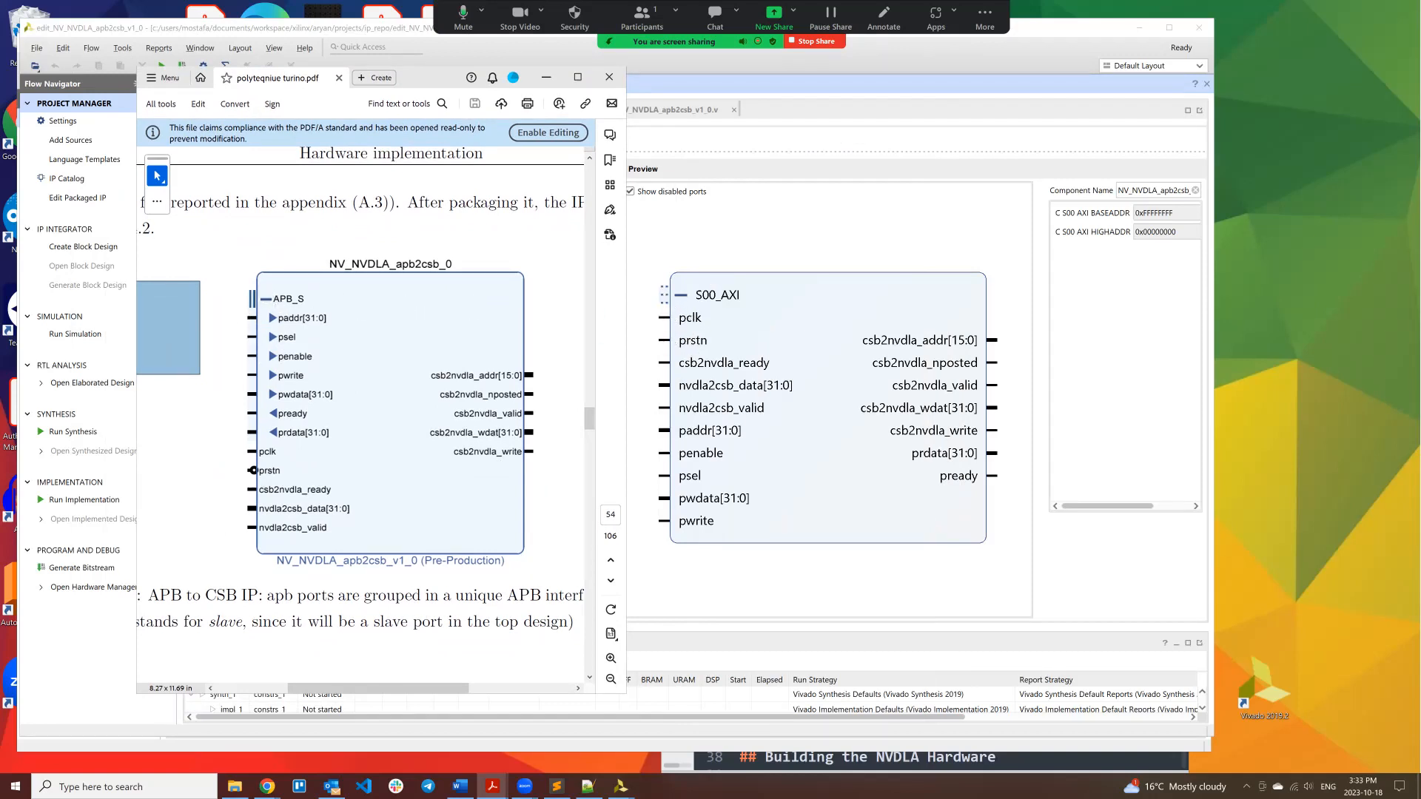
# Step: Compare the ports in the Customization GUI preview with Figure 4.2, switching between the packaging view and the PDF
pyautogui.hotkey('alt', 'Tab')
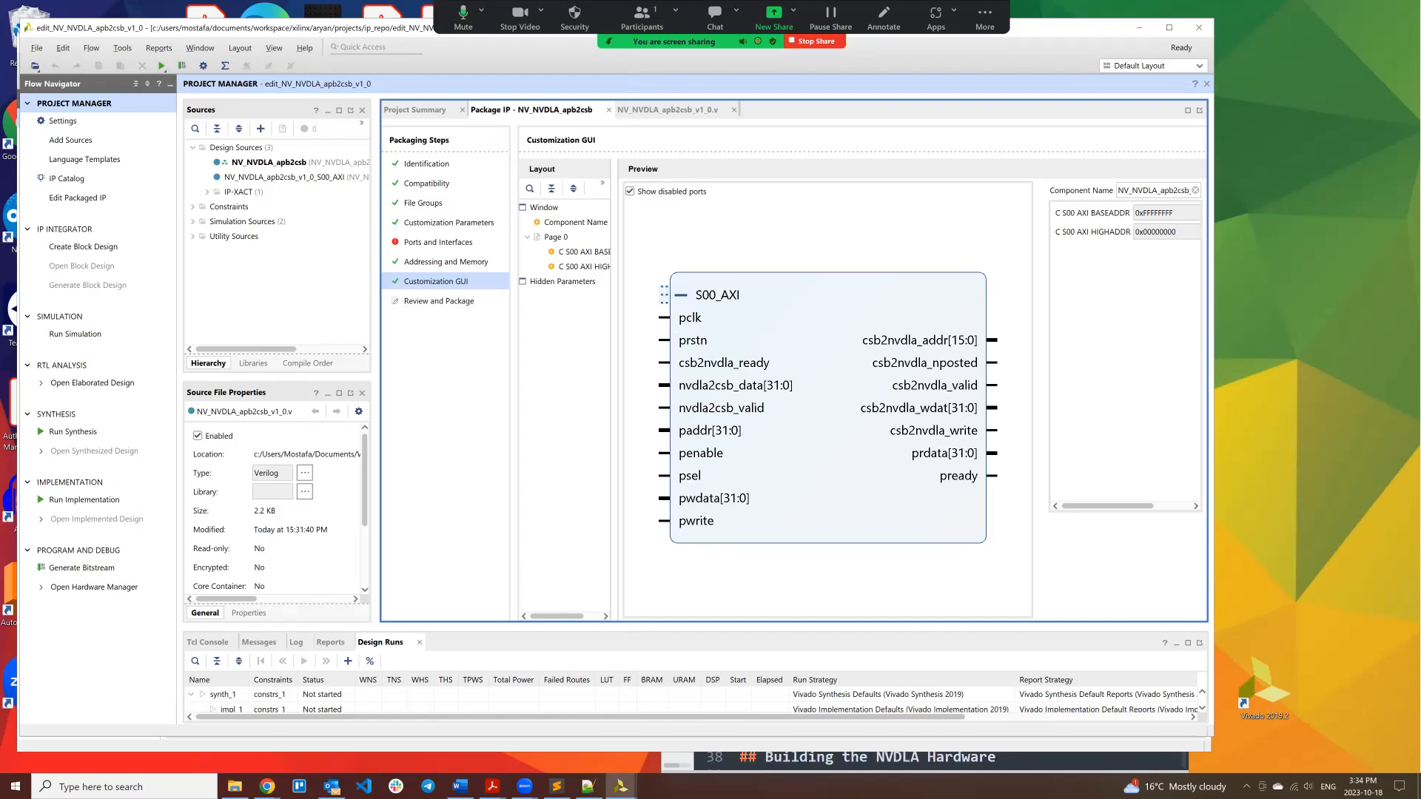
pyautogui.hotkey('alt', 'Tab')
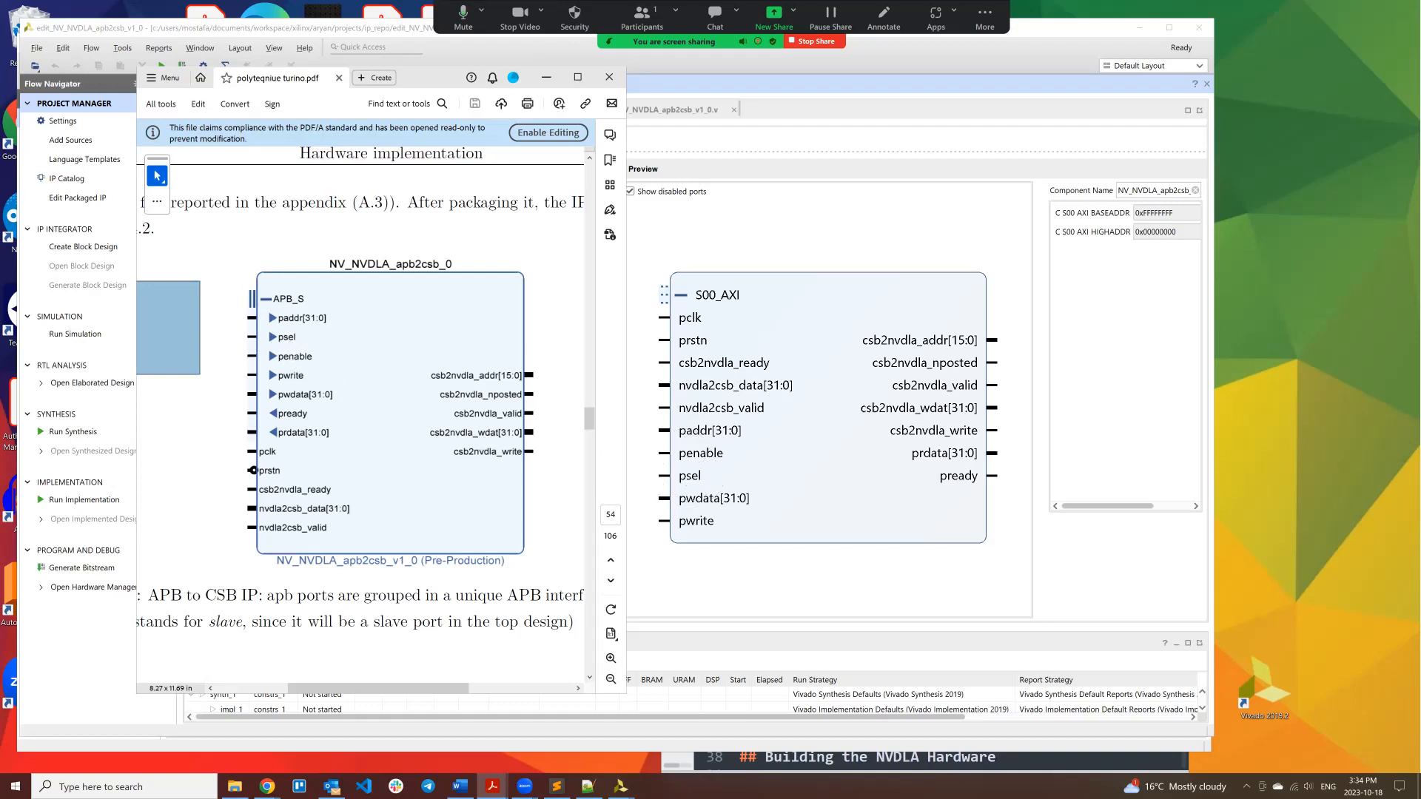
pyautogui.press('ctrl')
pyautogui.press('ctrl')
pyautogui.click(706, 521)
pyautogui.click(492, 786)
pyautogui.hotkey('alt', 'Tab')
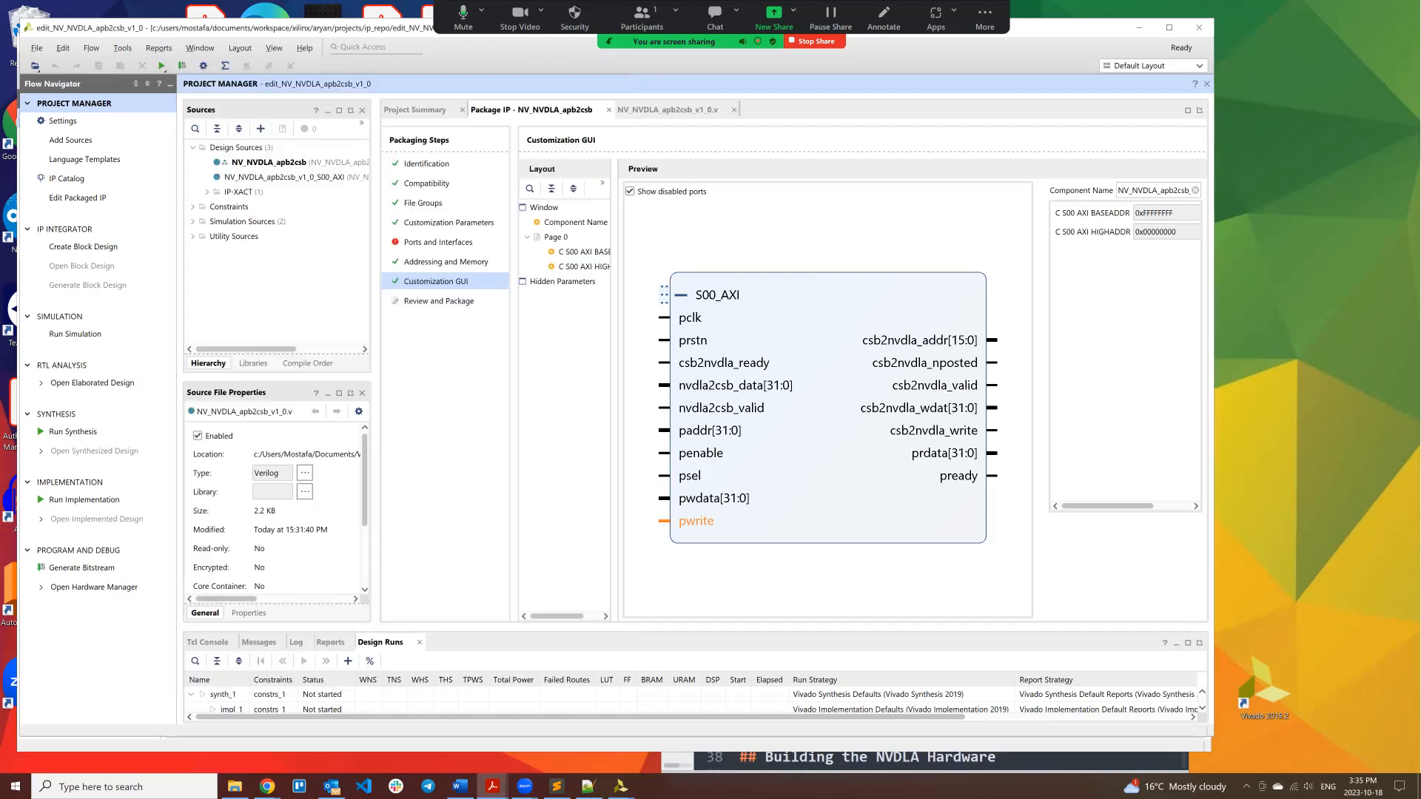
pyautogui.hotkey('alt', 'Tab')
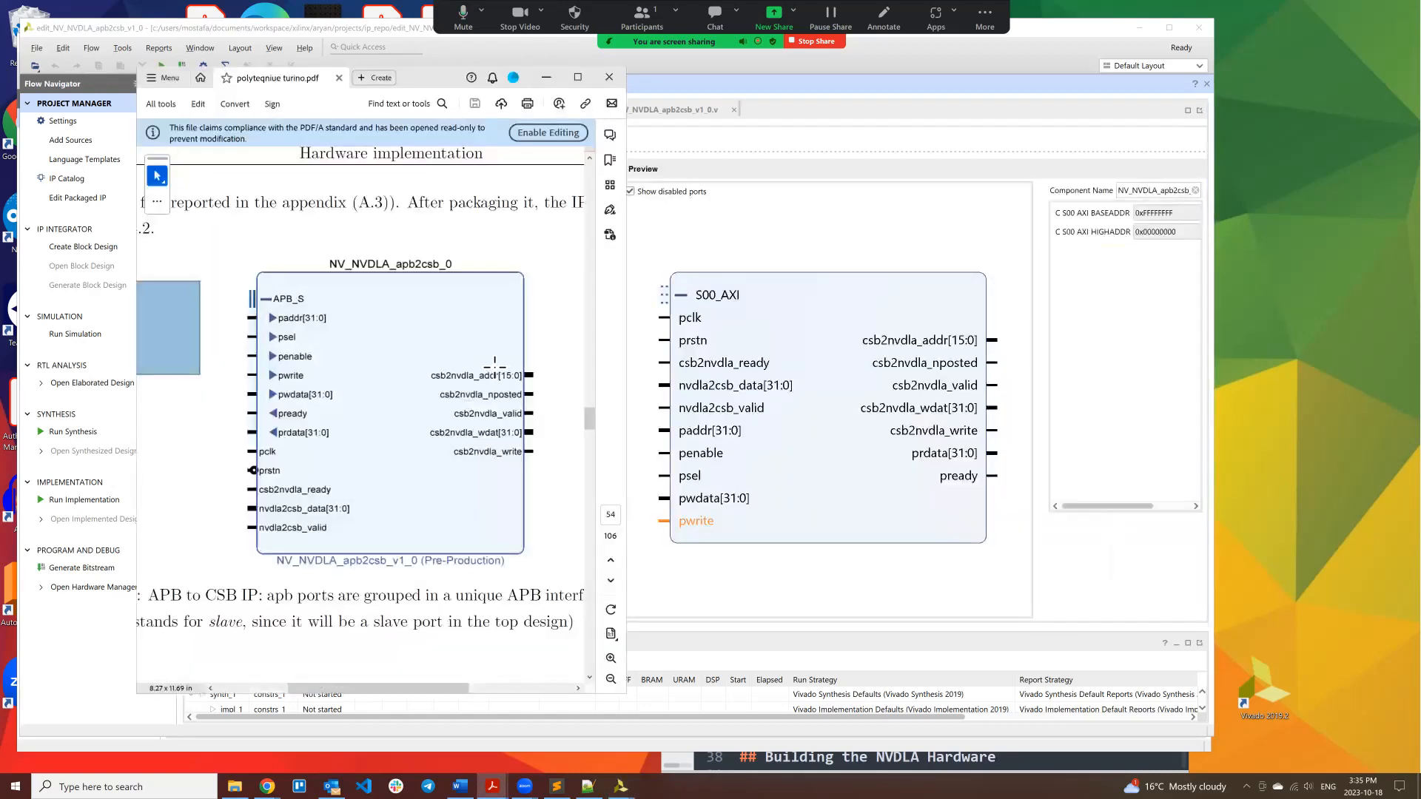
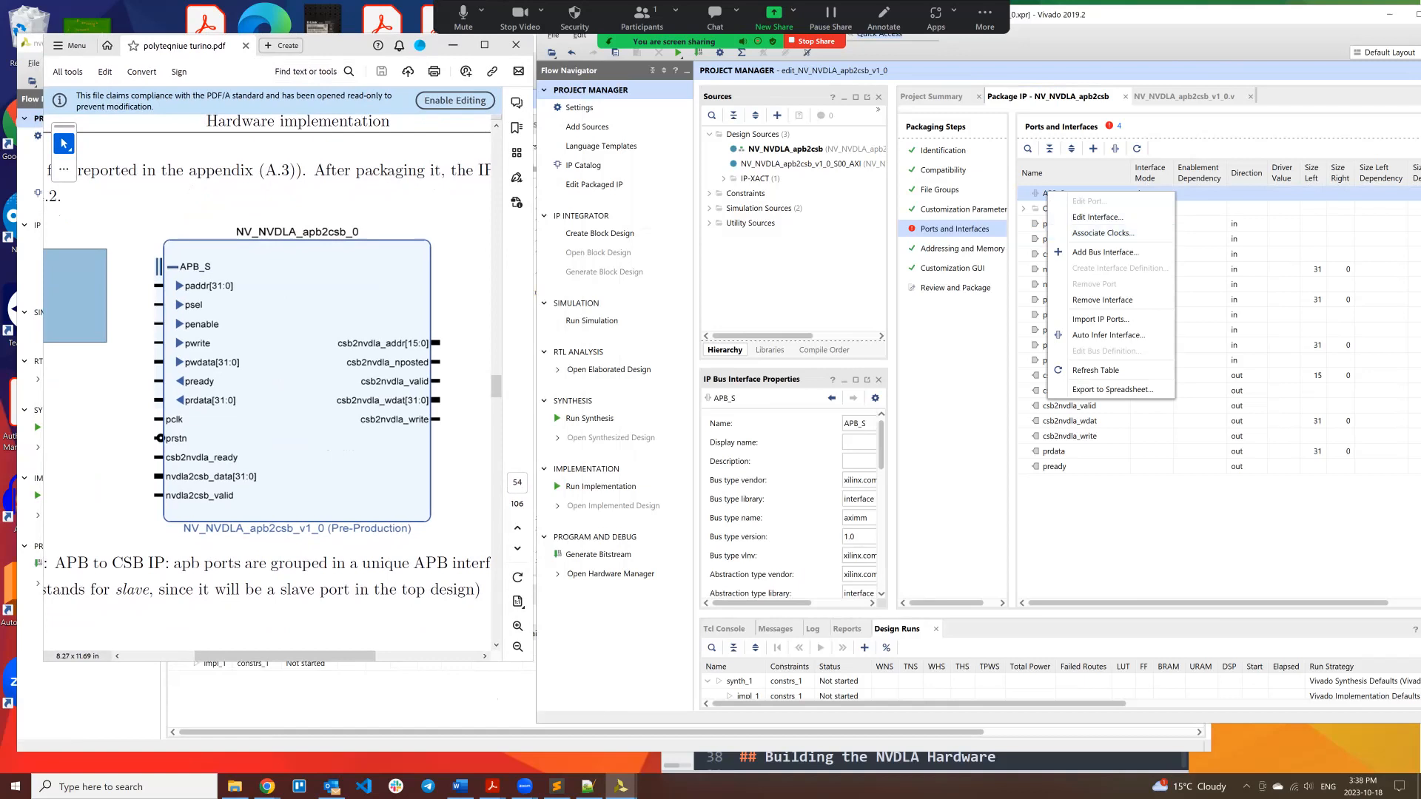
pyautogui.click(1104, 252)
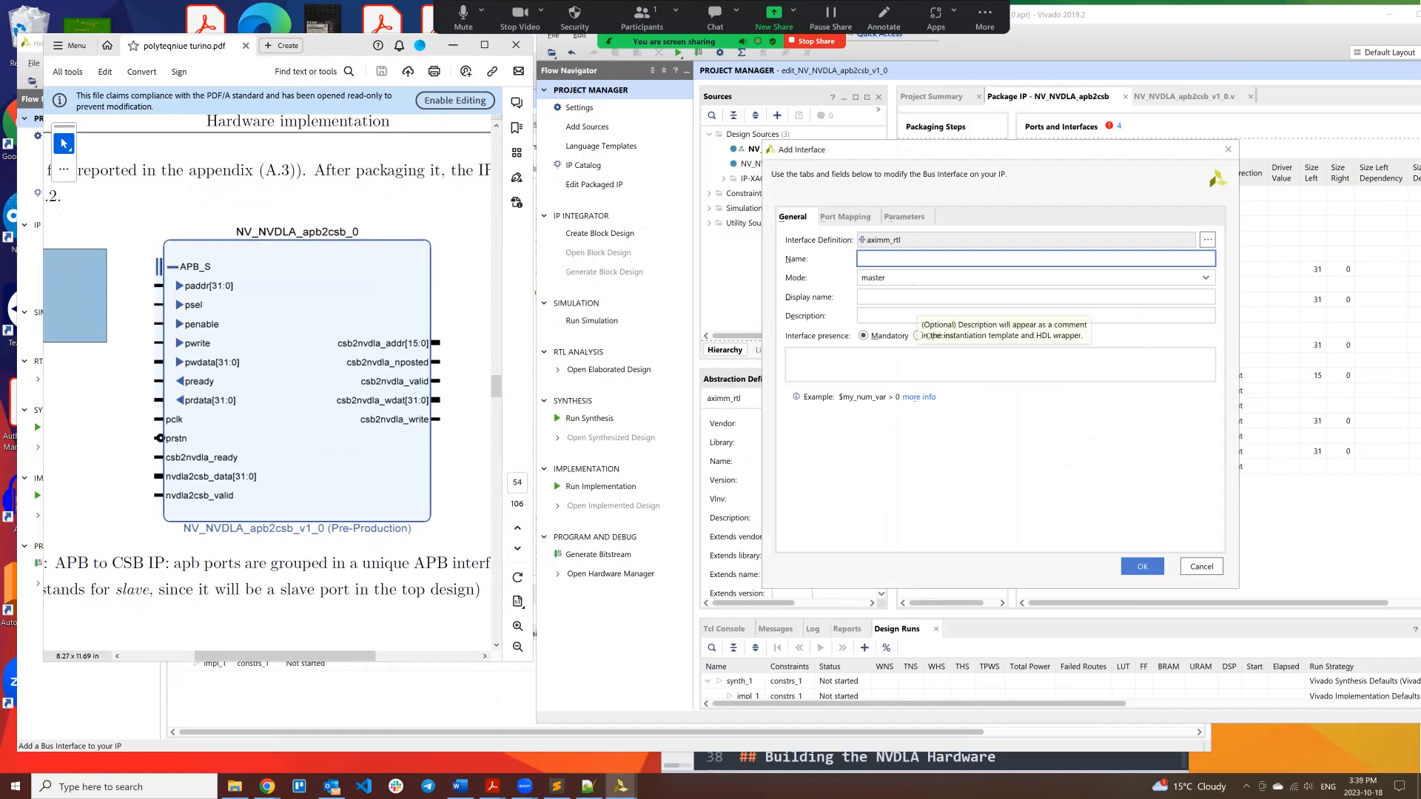
pyautogui.click(845, 217)
pyautogui.click(1002, 388)
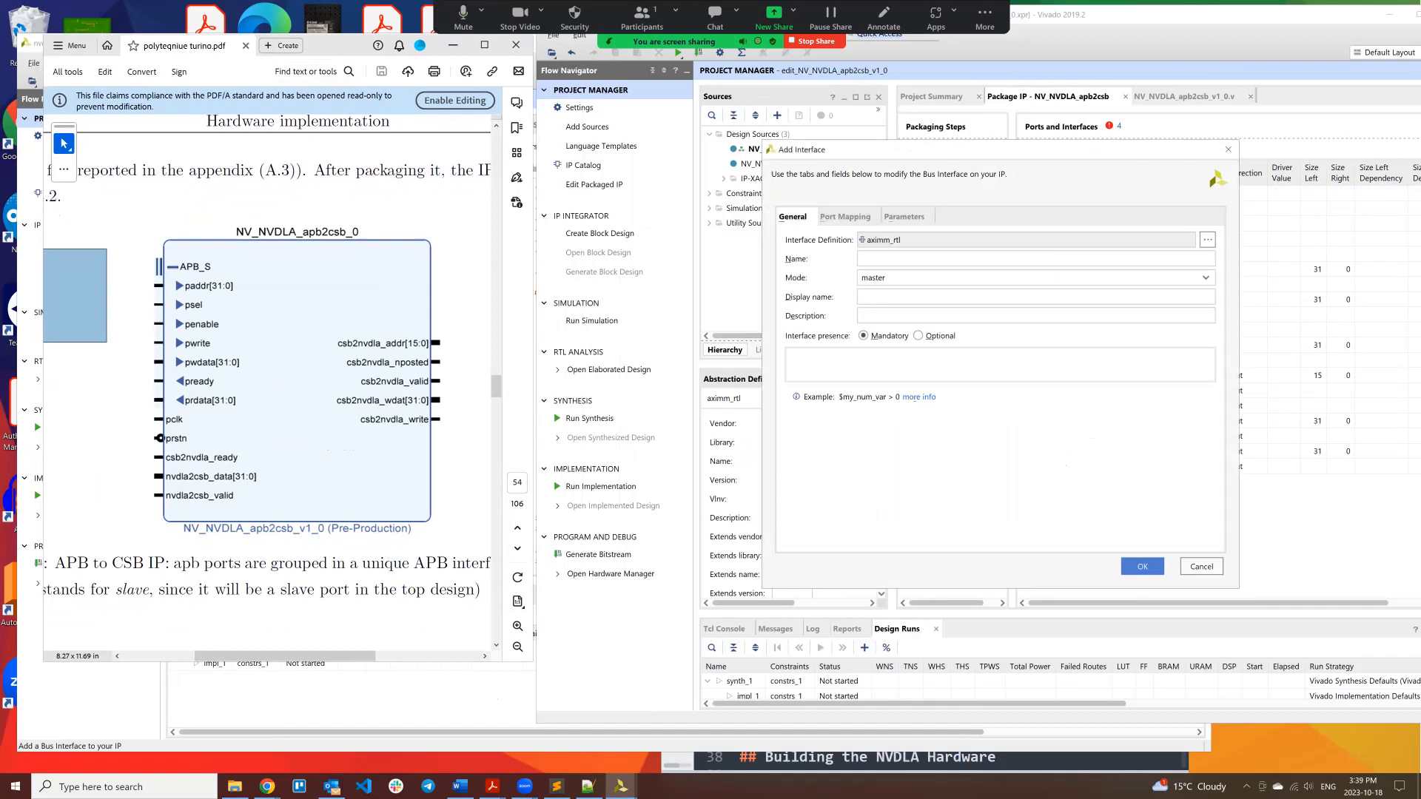
pyautogui.click(1200, 566)
# Step: Inspect the APB_S interface and pclk port properties and the interface commands available for the pclk and prstn ports
pyautogui.click(1050, 223)
pyautogui.click(1083, 209)
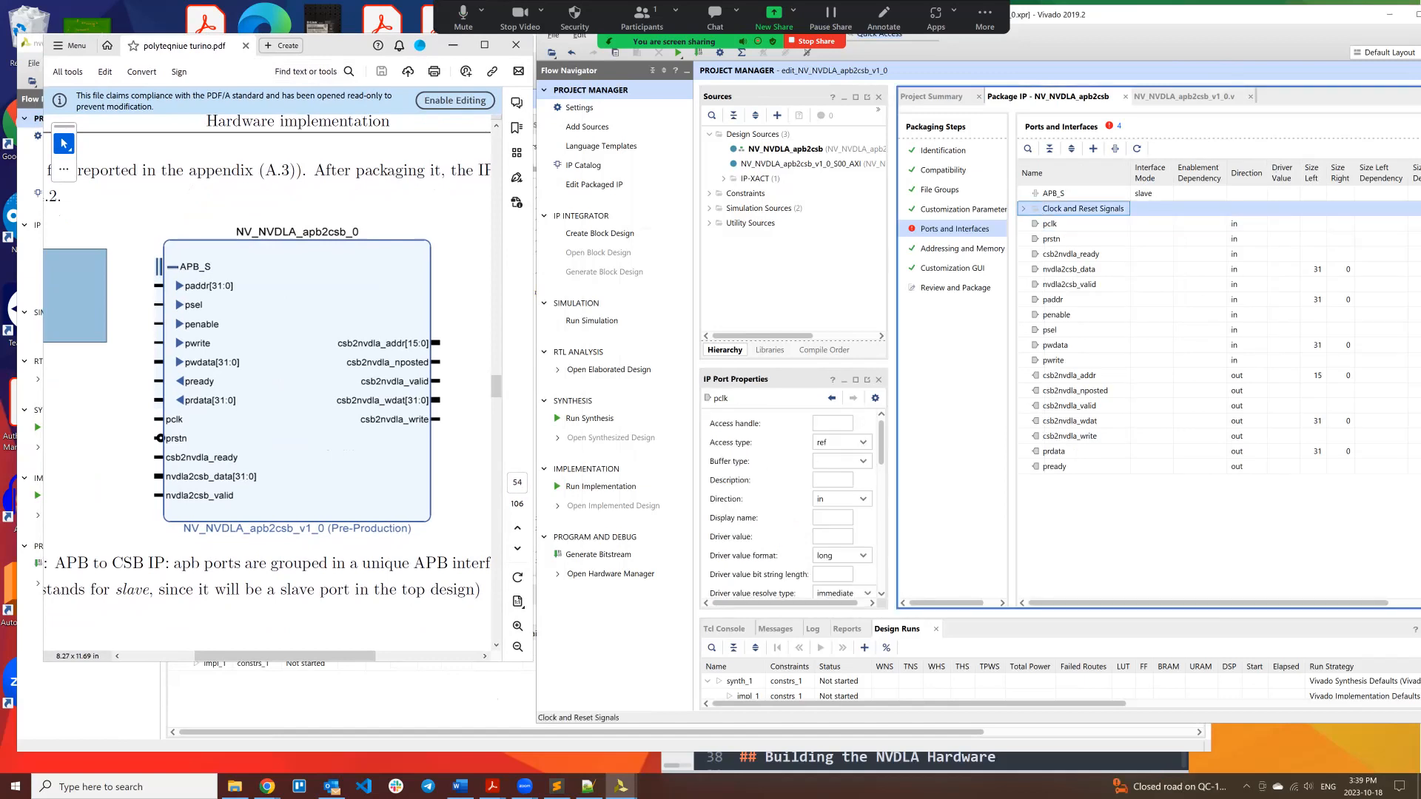
pyautogui.click(1053, 193)
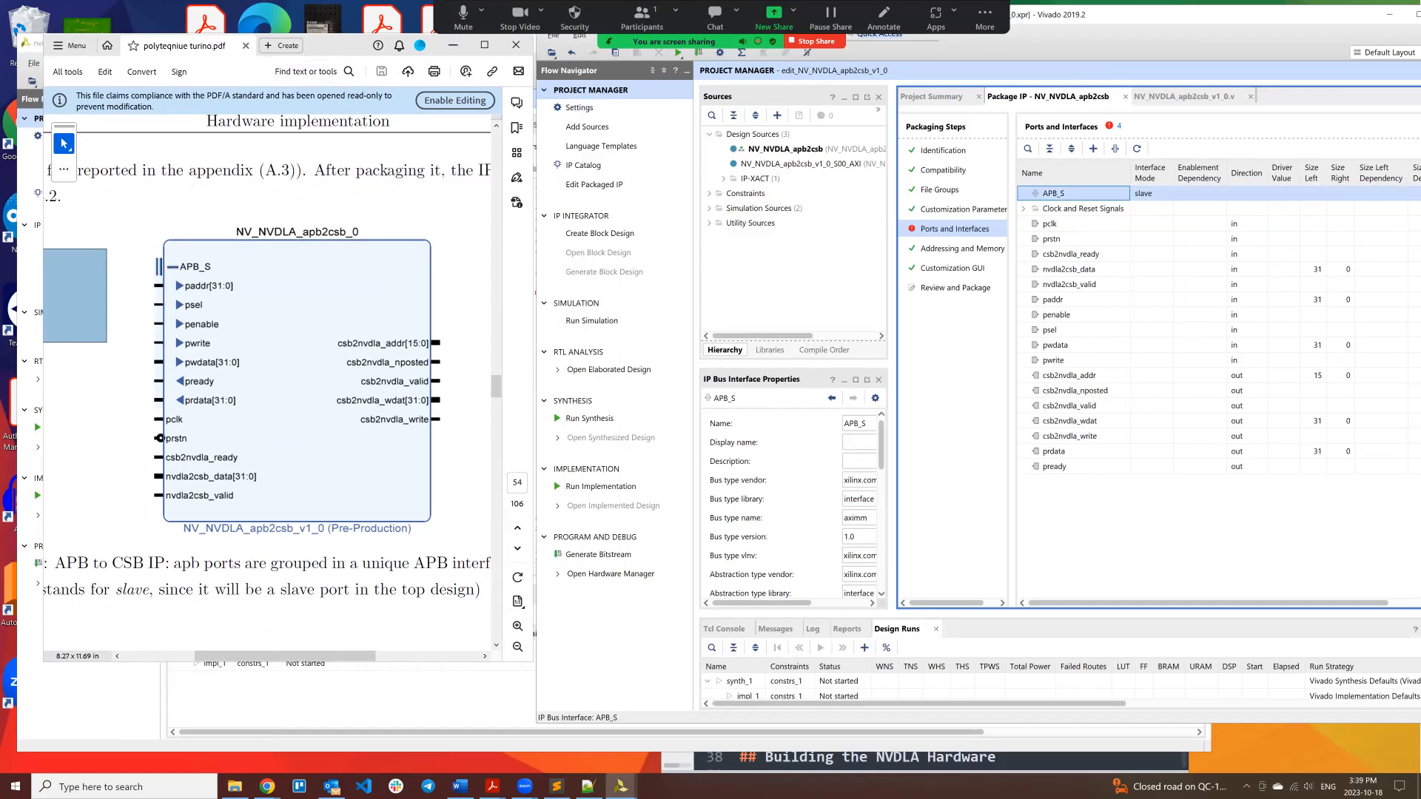
pyautogui.click(1050, 223)
pyautogui.rightClick(1053, 224)
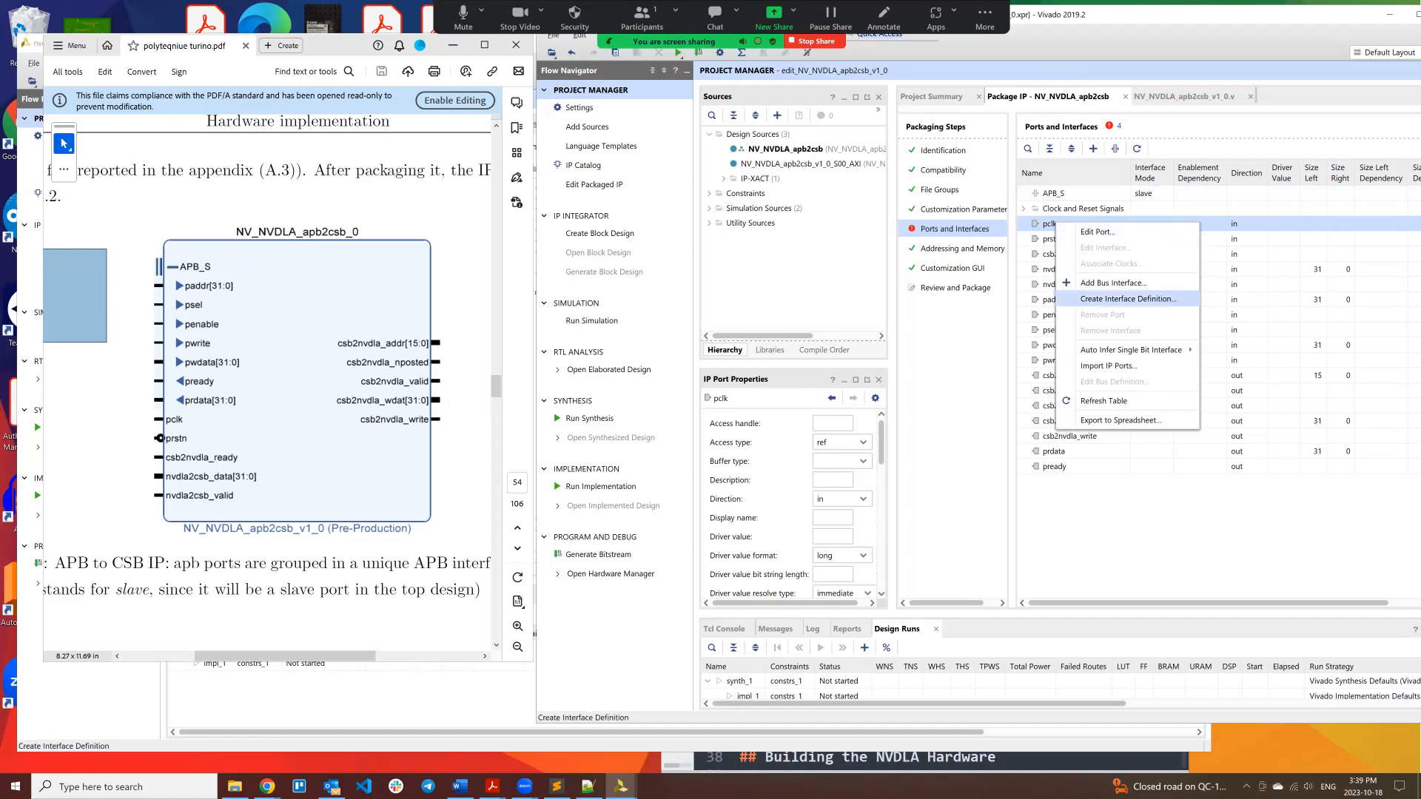
pyautogui.moveTo(1131, 350)
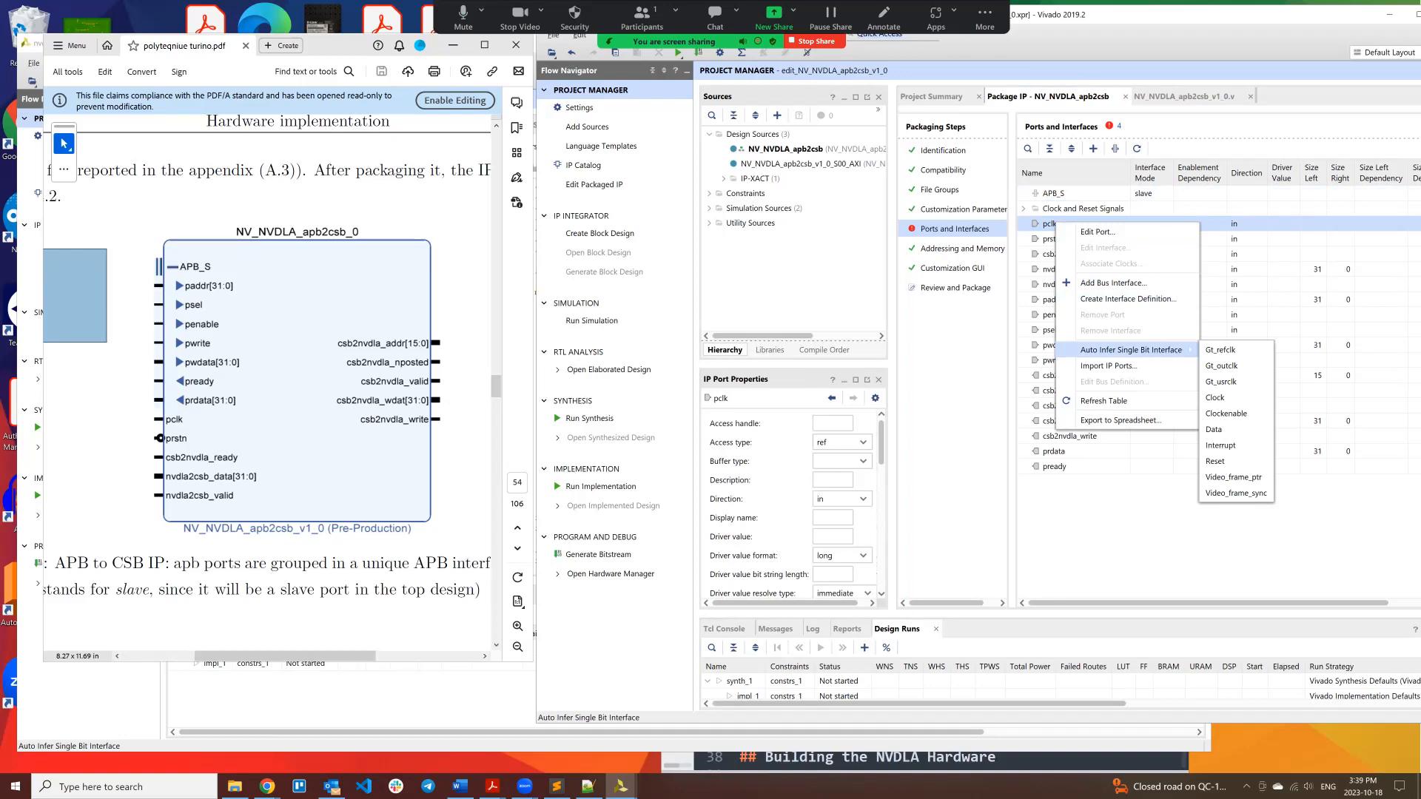
pyautogui.click(1050, 224)
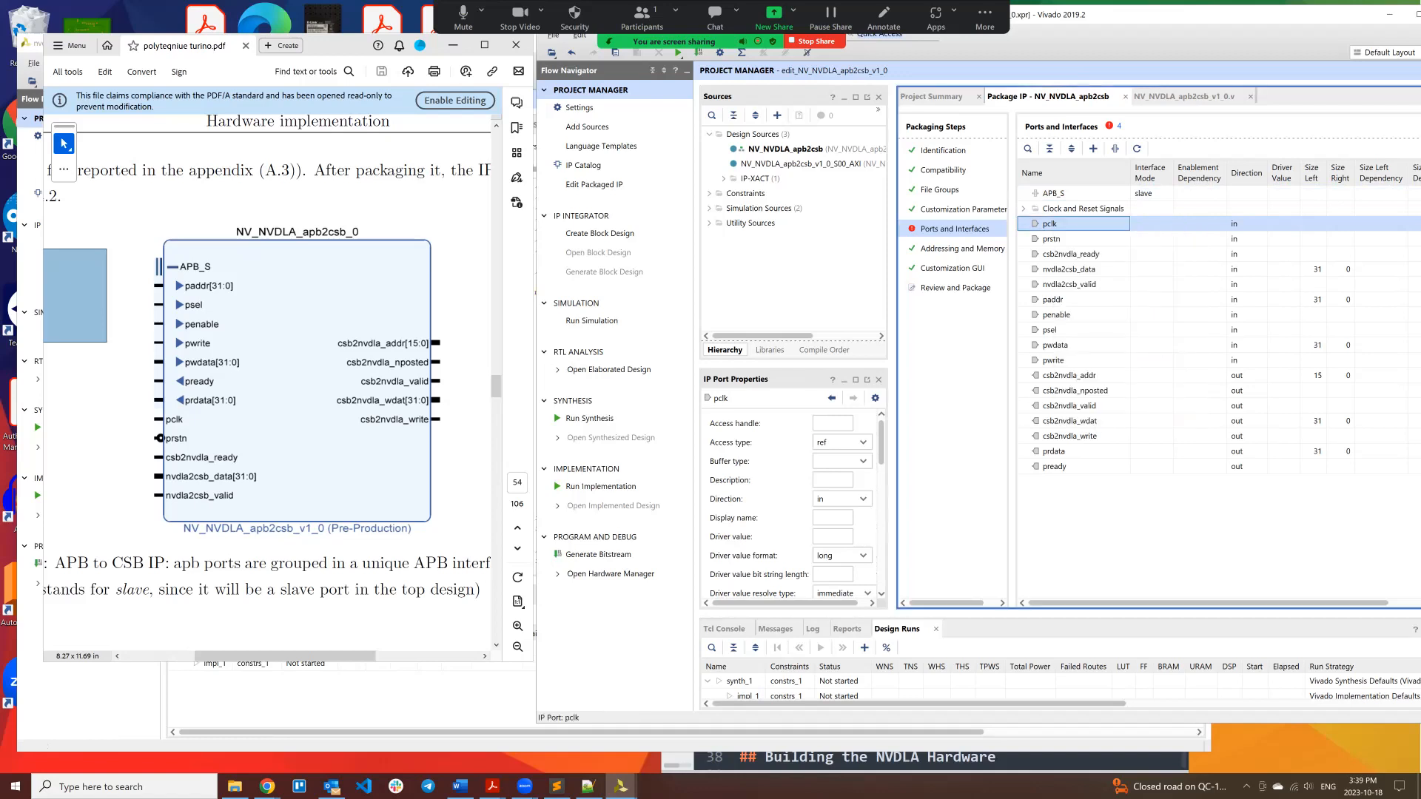
pyautogui.keyDown('ctrl'); pyautogui.click(1051, 238); pyautogui.keyUp('ctrl')
pyautogui.rightClick(1059, 236)
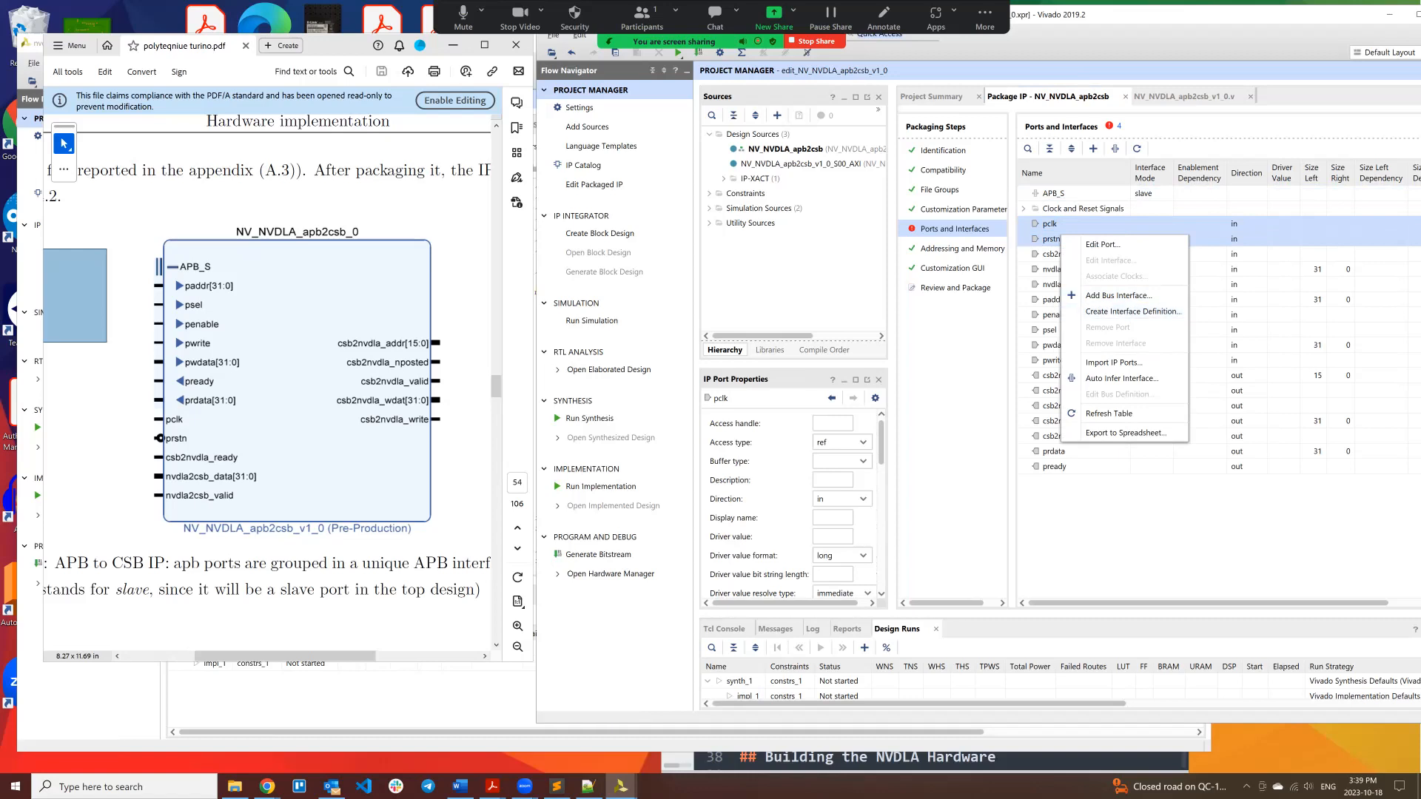
pyautogui.click(1132, 311)
pyautogui.click(1067, 269)
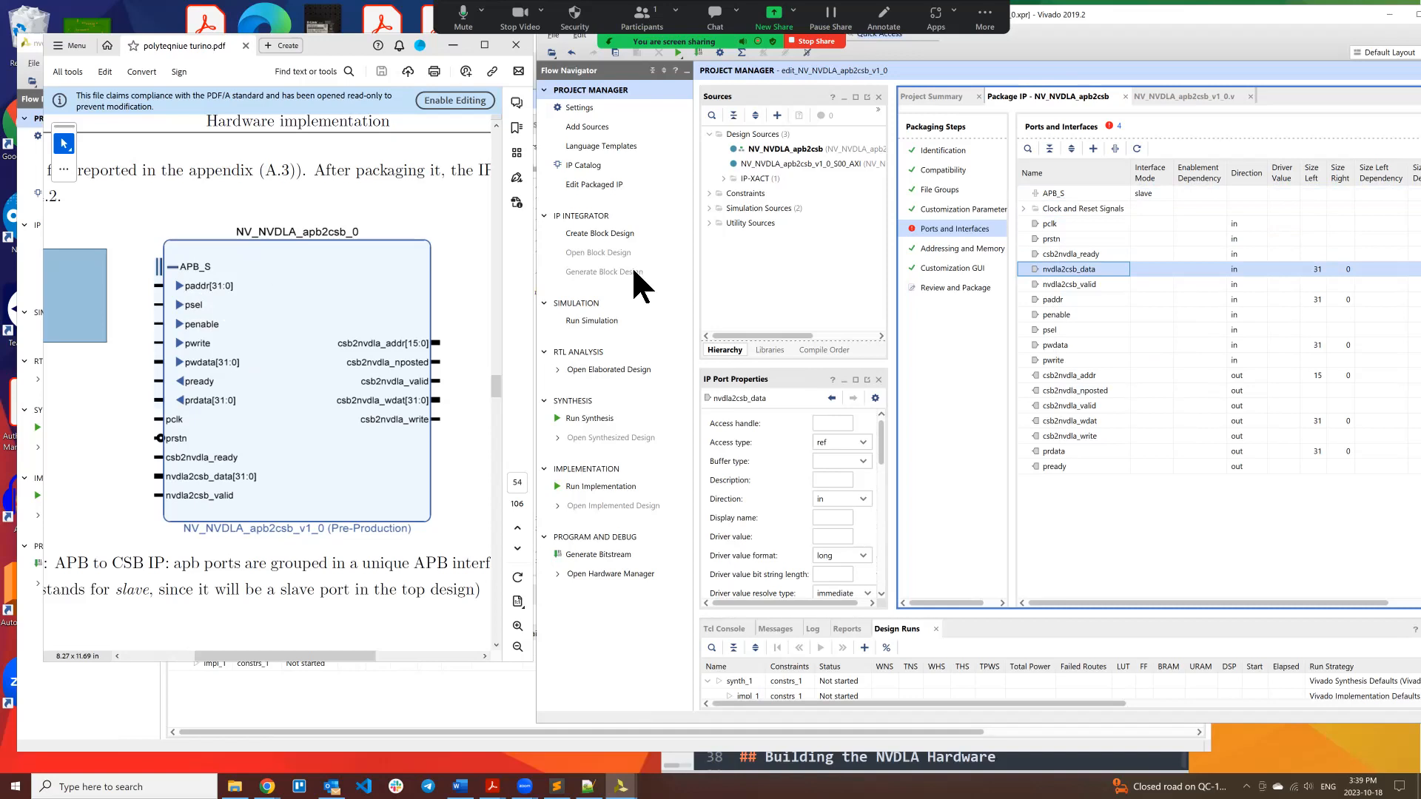
# Step: Start Auto Infer Interface for the ports paddr, penable, psel, pwdata, pwrite, prdata and pready together
pyautogui.click(1049, 329)
pyautogui.click(1052, 300)
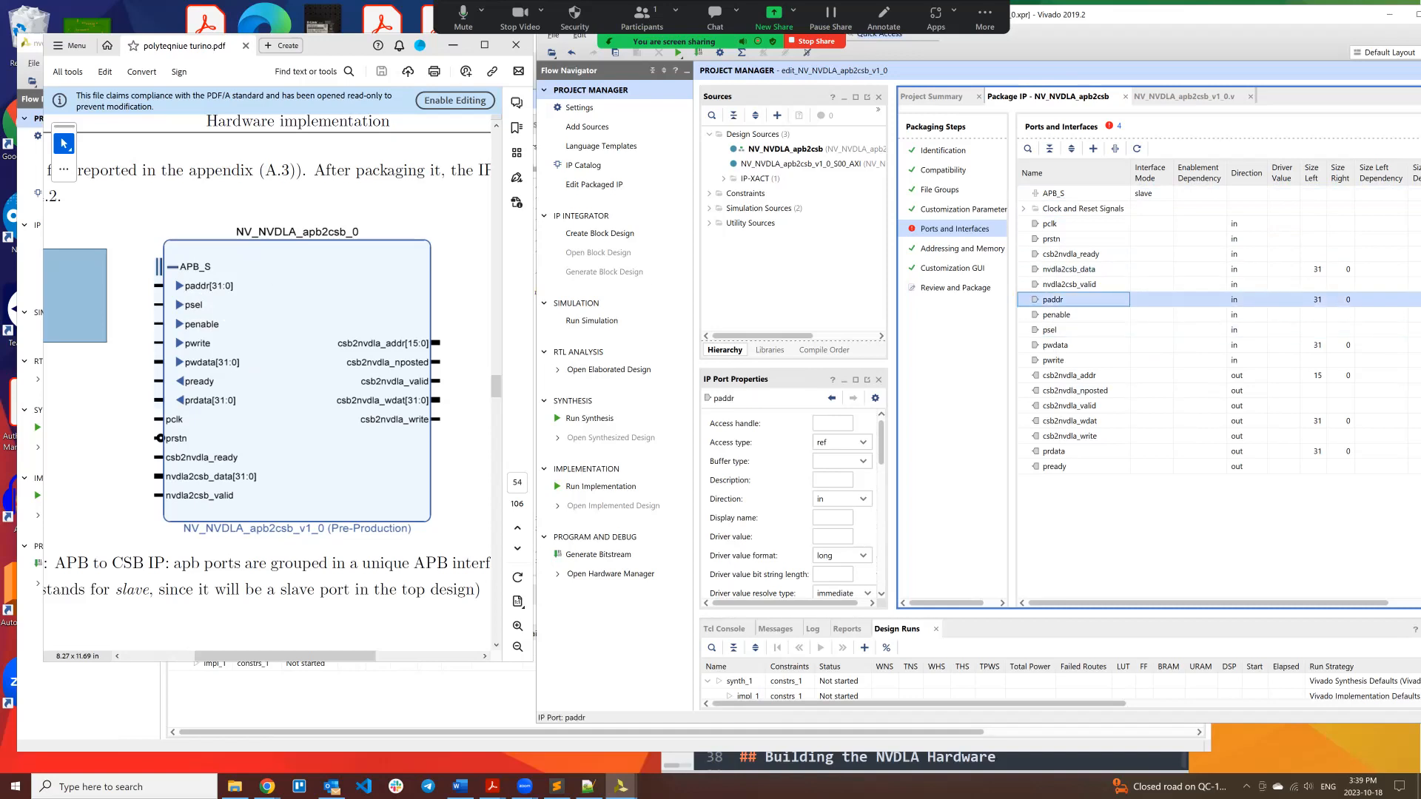
pyautogui.keyDown('ctrl'); pyautogui.click(1049, 330); pyautogui.keyUp('ctrl')
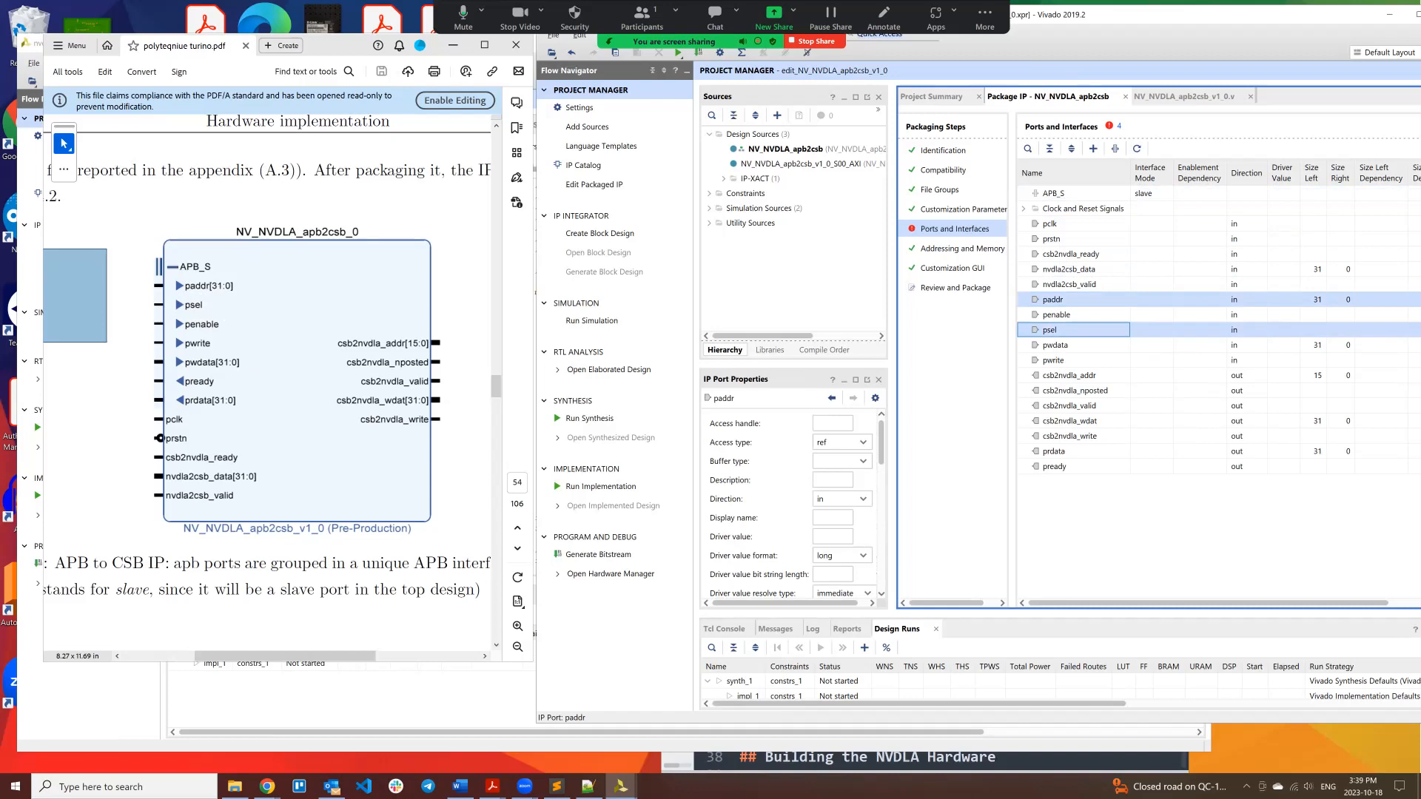
pyautogui.keyDown('ctrl'); pyautogui.click(1056, 315); pyautogui.keyUp('ctrl')
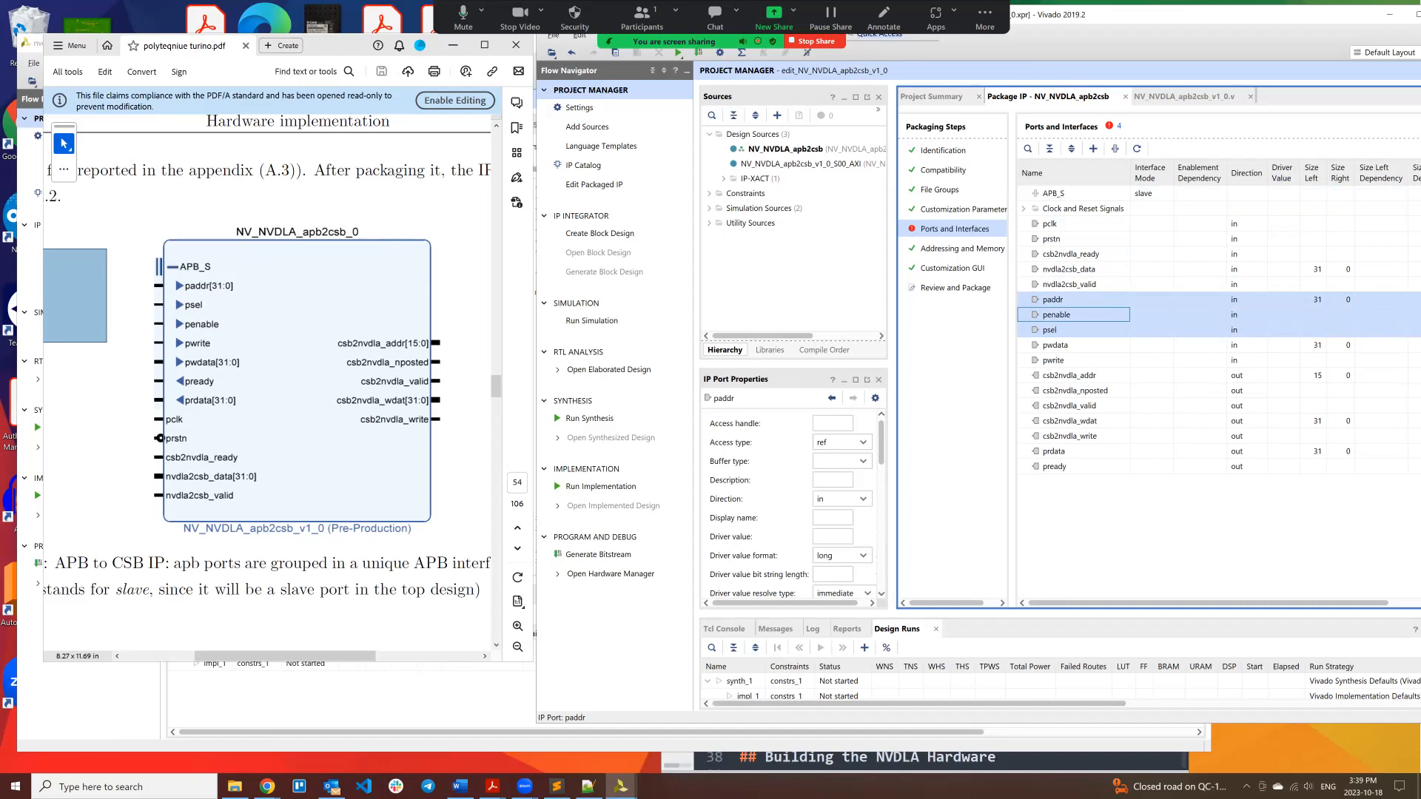
pyautogui.keyDown('ctrl'); pyautogui.click(1053, 360); pyautogui.keyUp('ctrl')
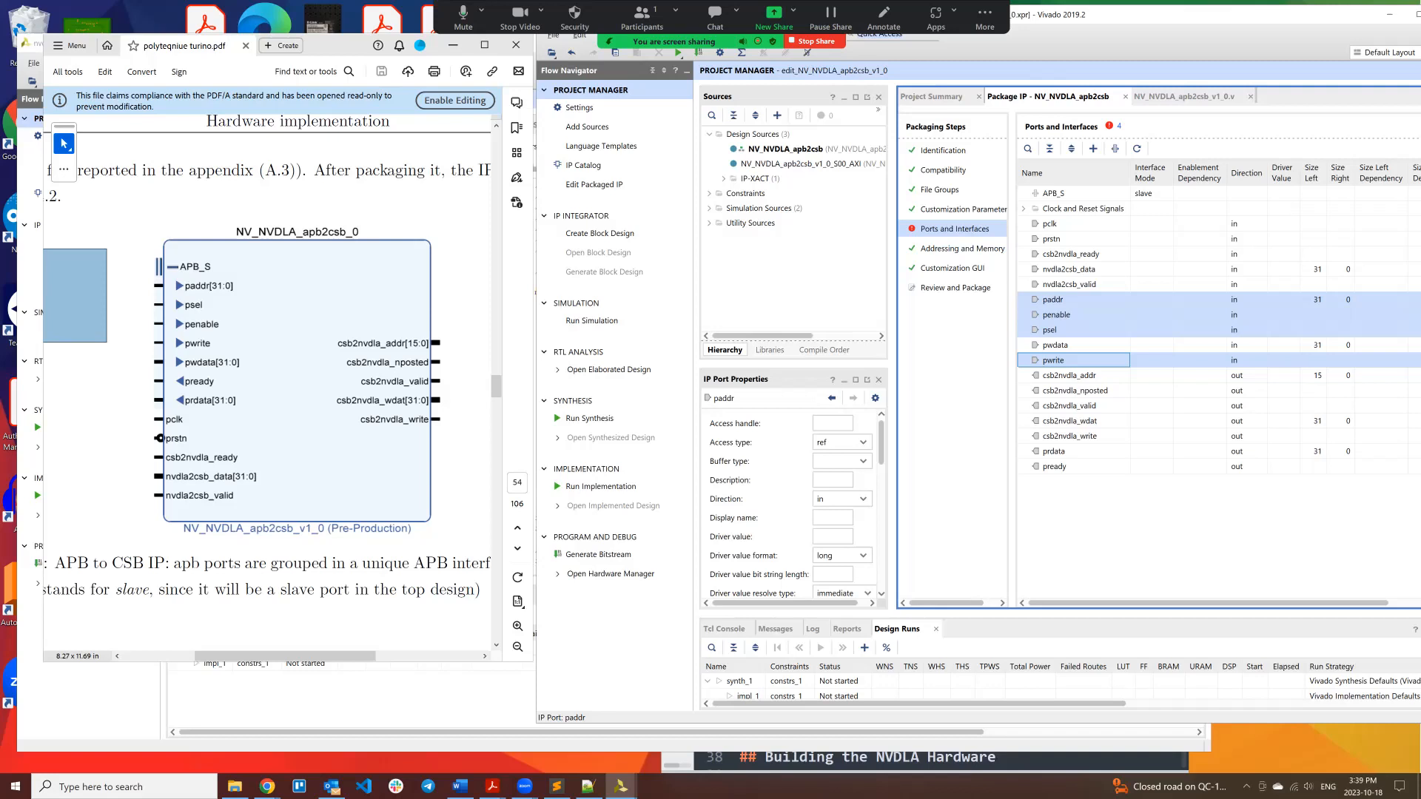
pyautogui.keyDown('ctrl'); pyautogui.click(1056, 345); pyautogui.keyUp('ctrl')
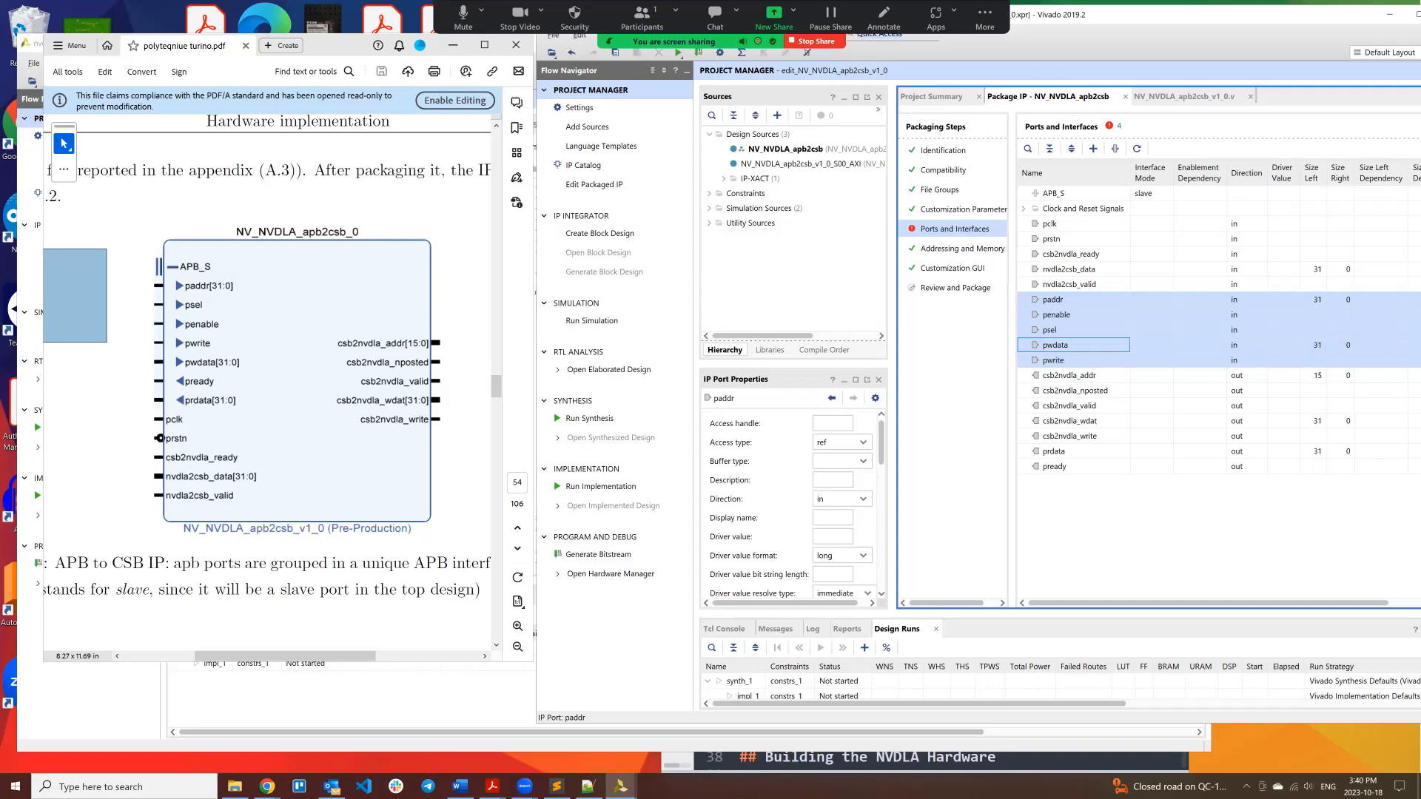
pyautogui.keyDown('ctrl'); pyautogui.click(1054, 467); pyautogui.keyUp('ctrl')
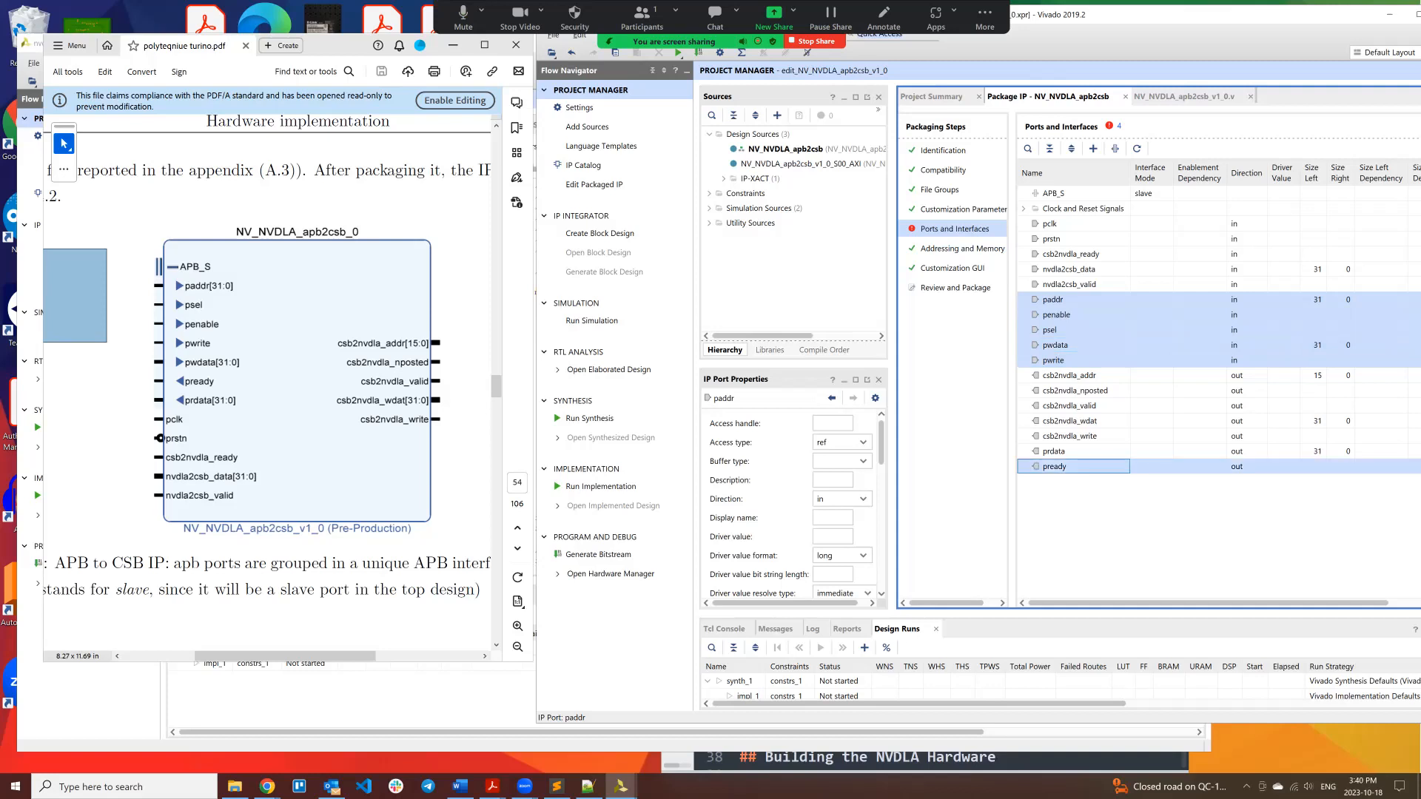
pyautogui.keyDown('ctrl'); pyautogui.click(1054, 452); pyautogui.keyUp('ctrl')
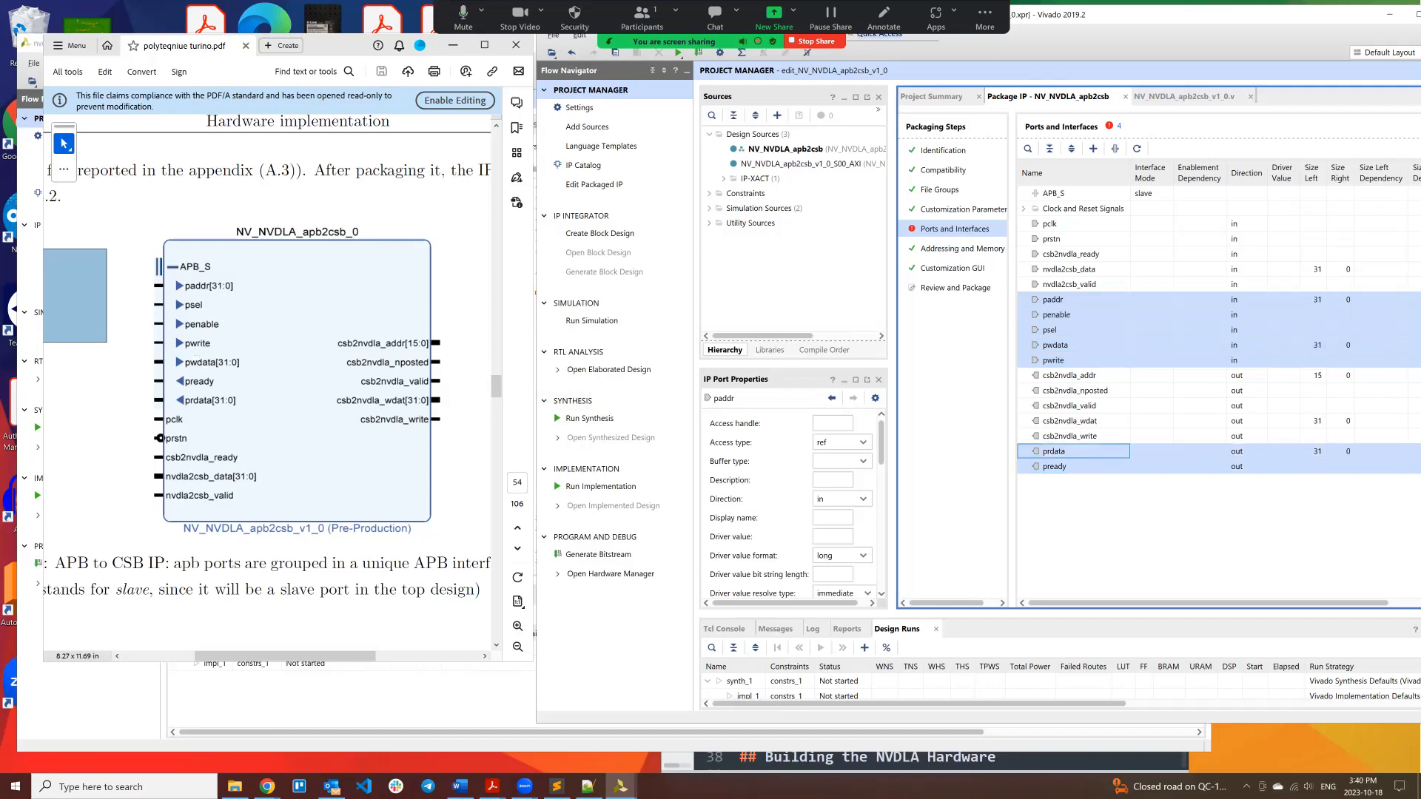
pyautogui.rightClick(1077, 352)
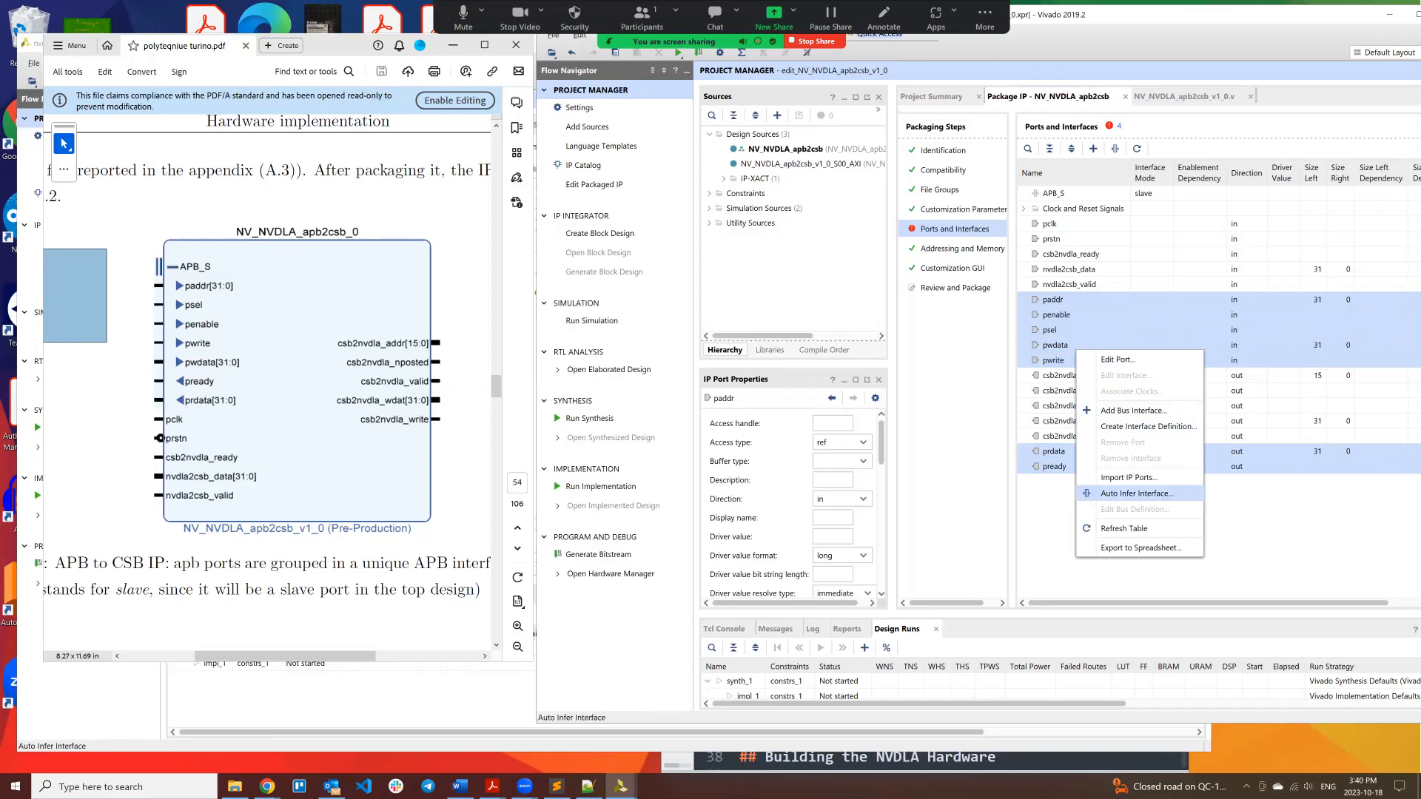
pyautogui.click(1136, 493)
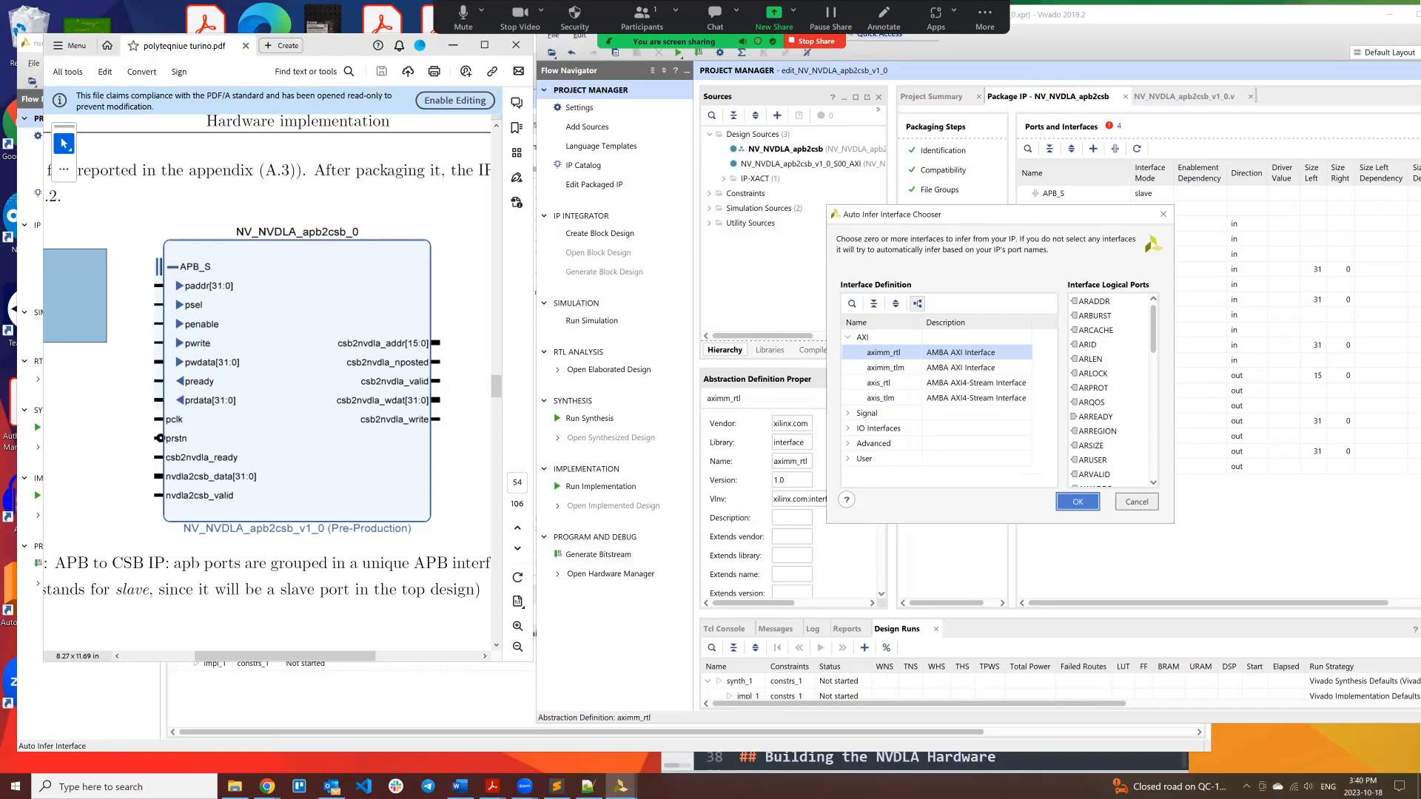
# Step: Move the Auto Infer Interface Chooser clear of the ports table and review the logical ports of aximm_rtl
pyautogui.press('XF86AudioLowerVolume')
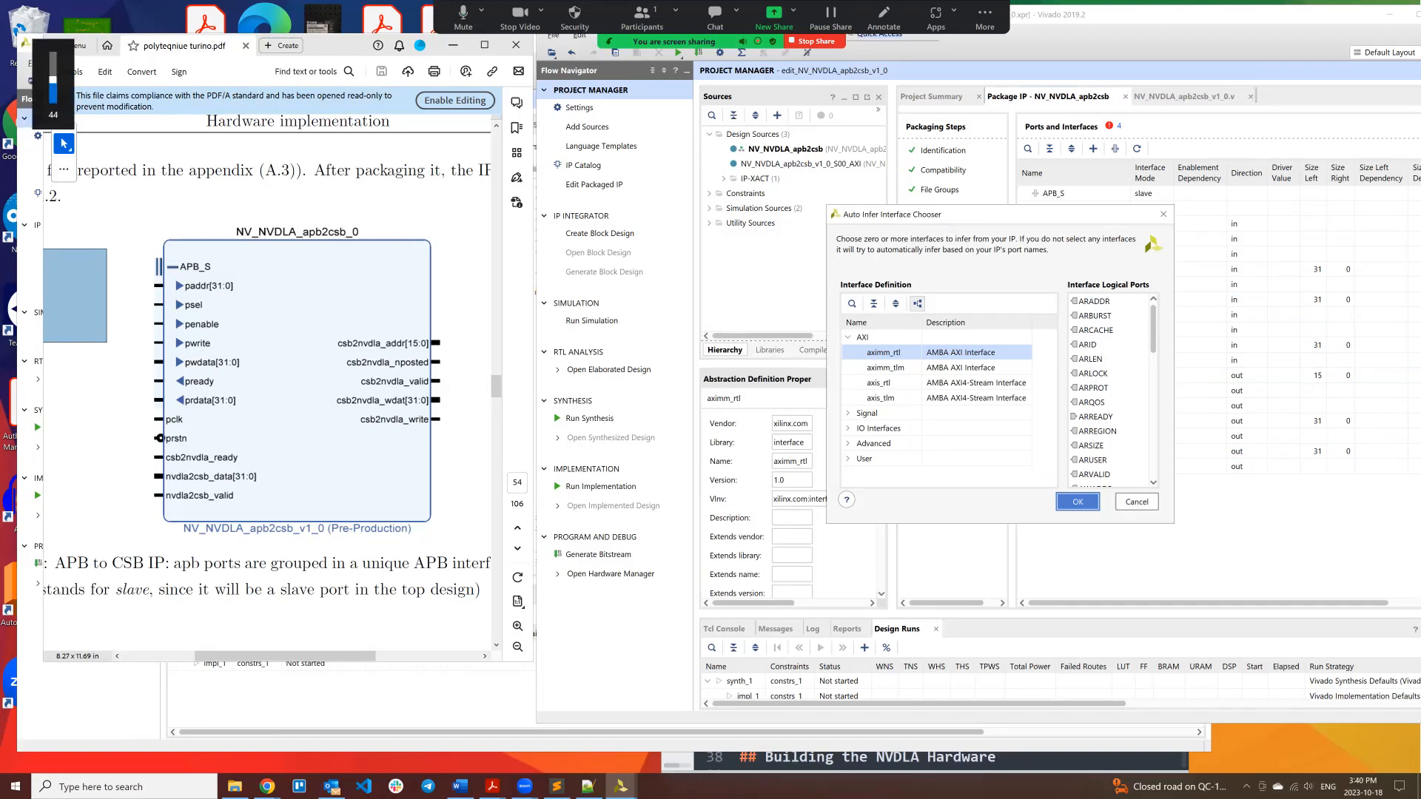
pyautogui.moveTo(961, 216); pyautogui.dragTo(692, 188)
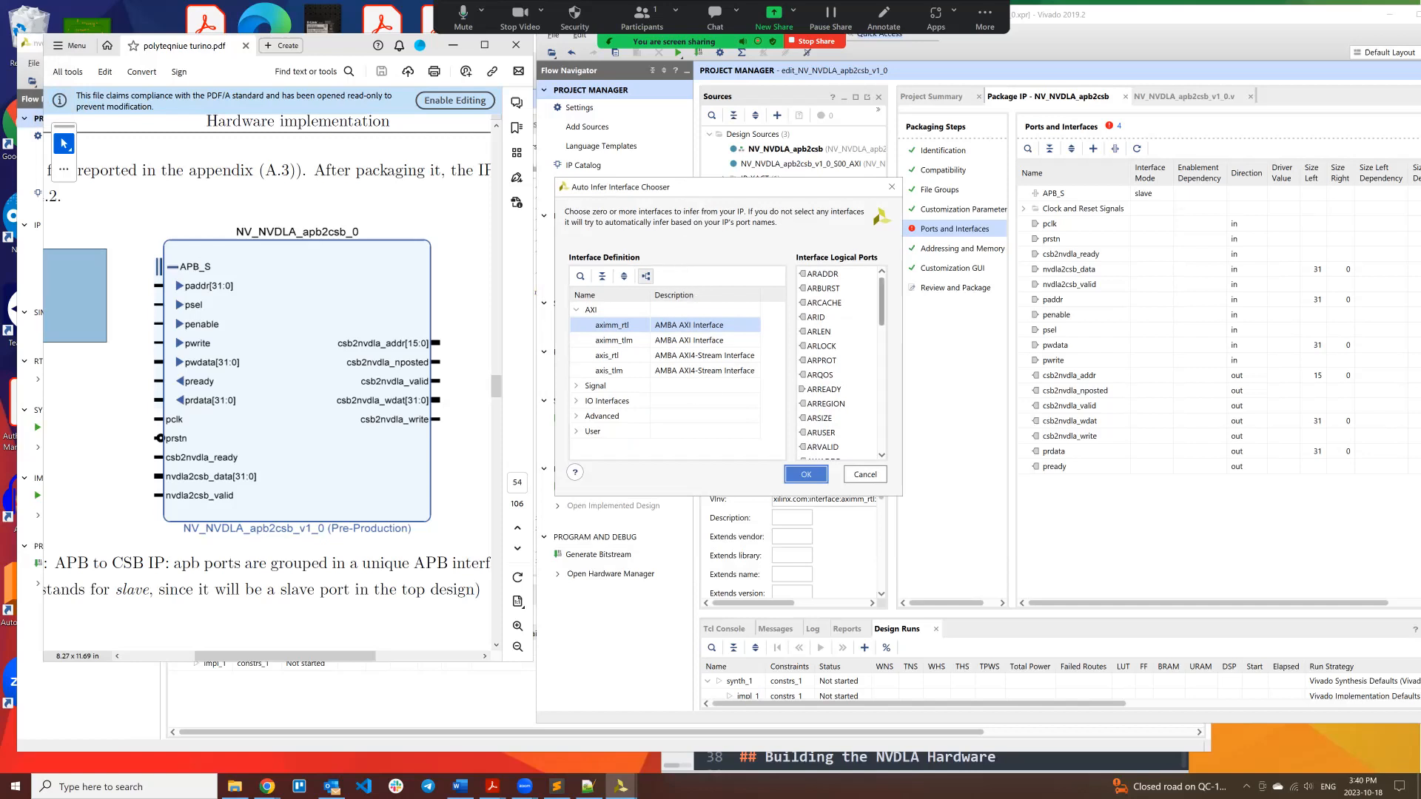
pyautogui.scroll(-4, 839, 362)
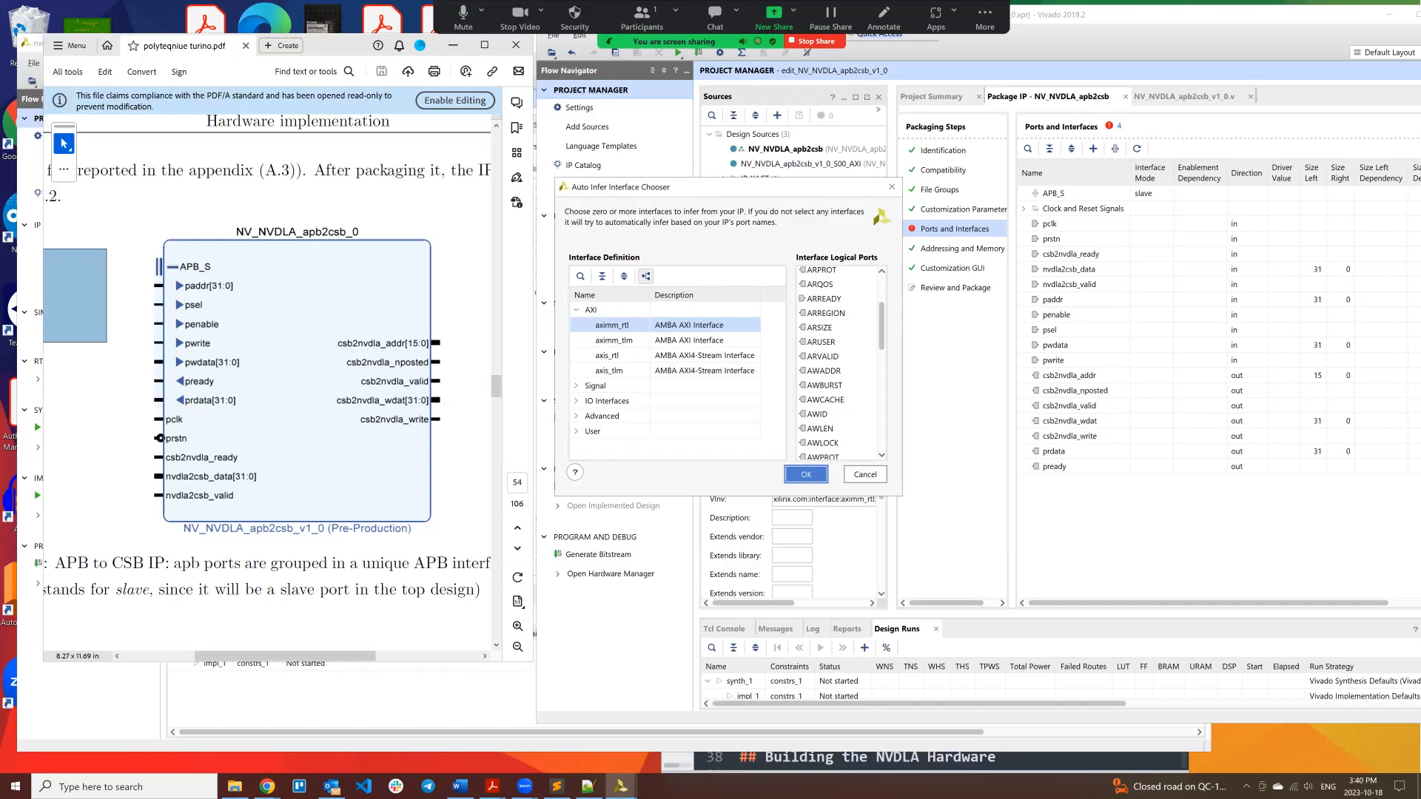
pyautogui.scroll(-7, 838, 362)
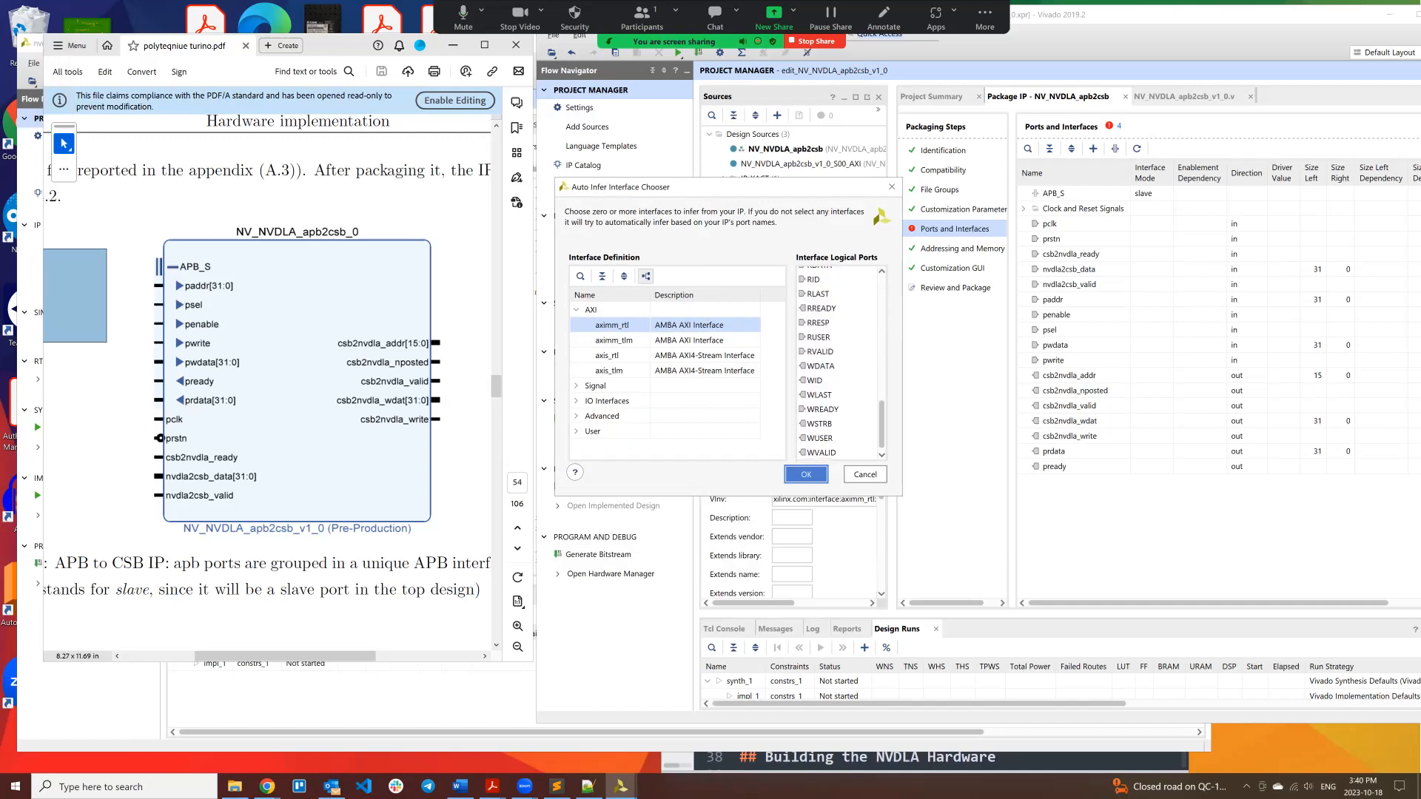
pyautogui.scroll(10, 839, 363)
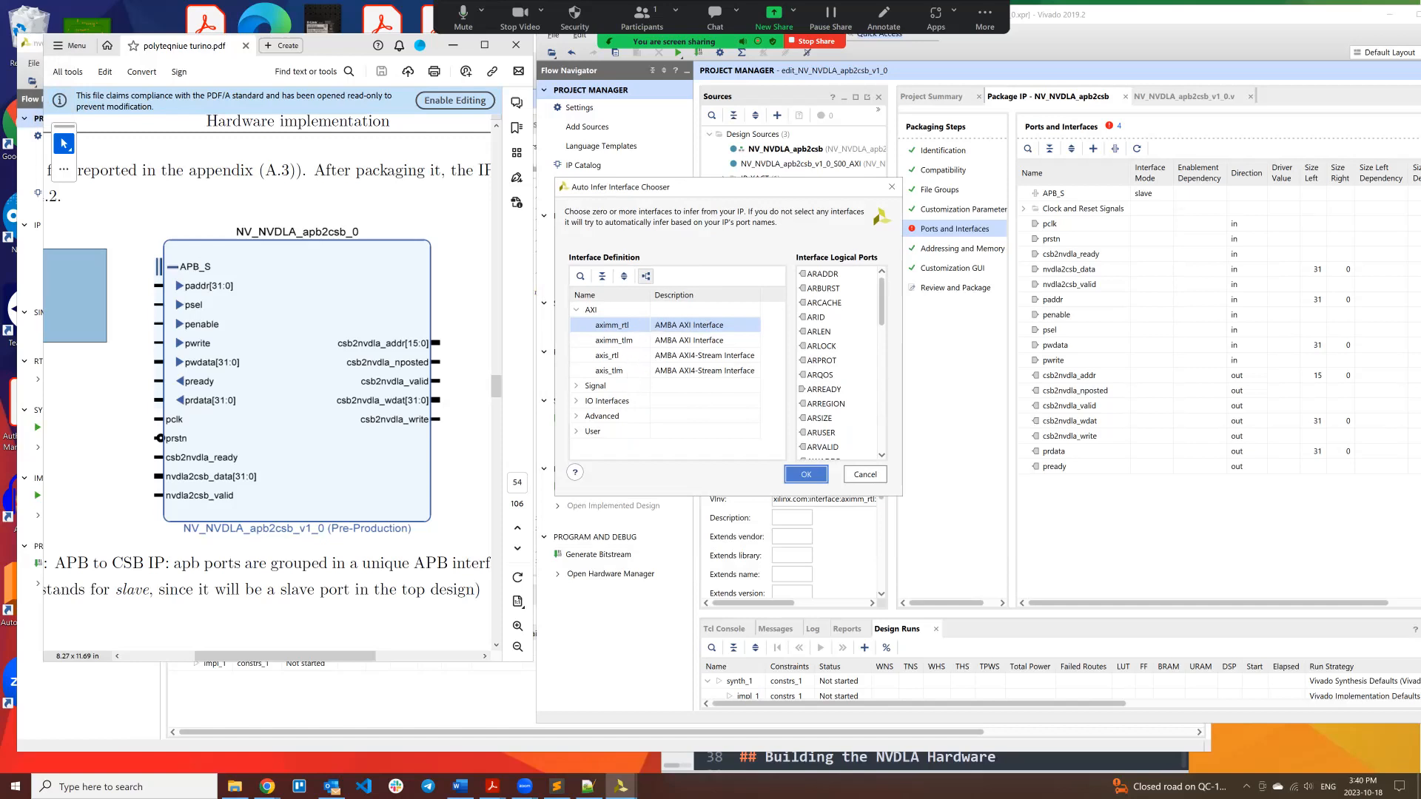
# Step: Examine the Signal, IO Interfaces, Advanced and User interface definitions for an APB entry, and close the Auto Infer Interface Chooser without inferring
pyautogui.click(576, 386)
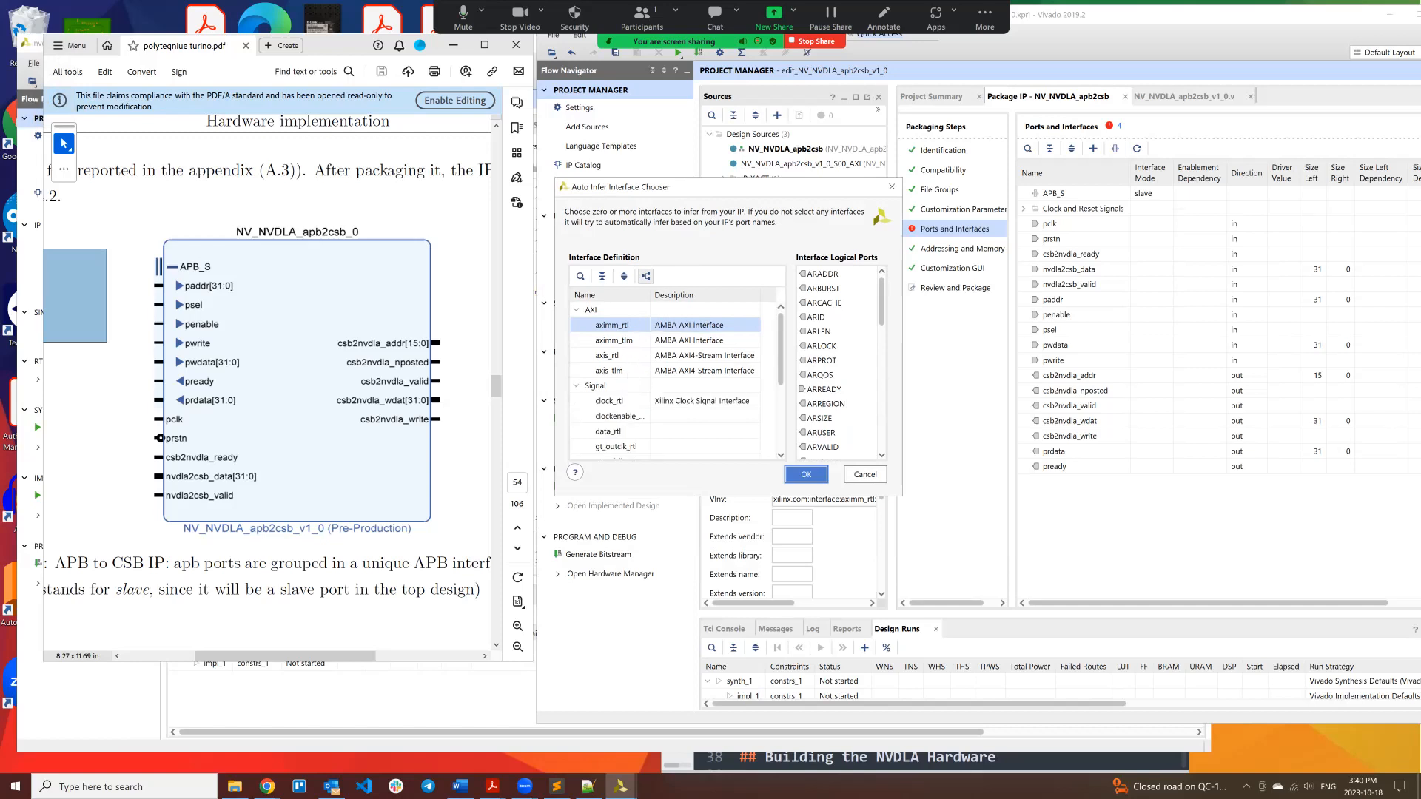
pyautogui.scroll(-3, 666, 378)
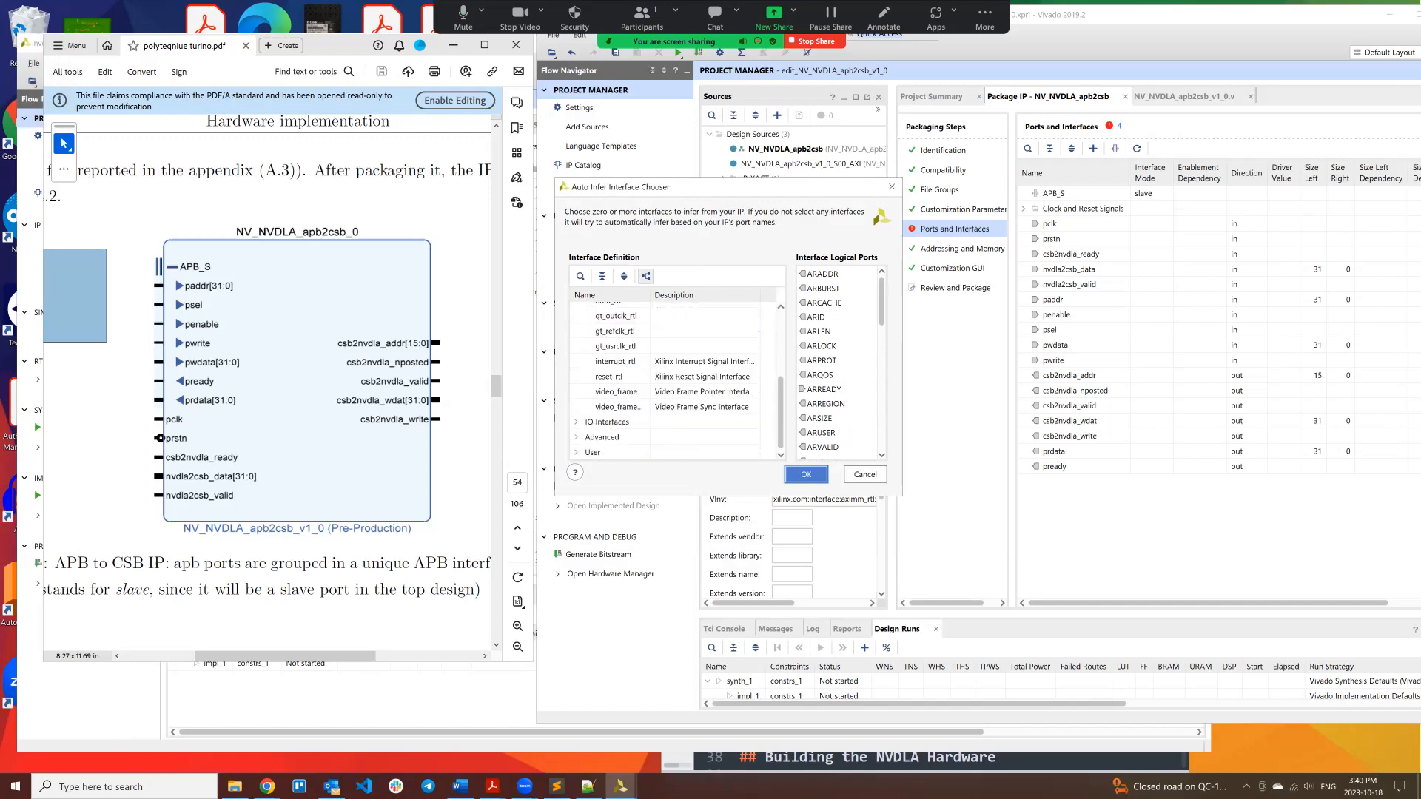
pyautogui.click(607, 422)
pyautogui.click(577, 422)
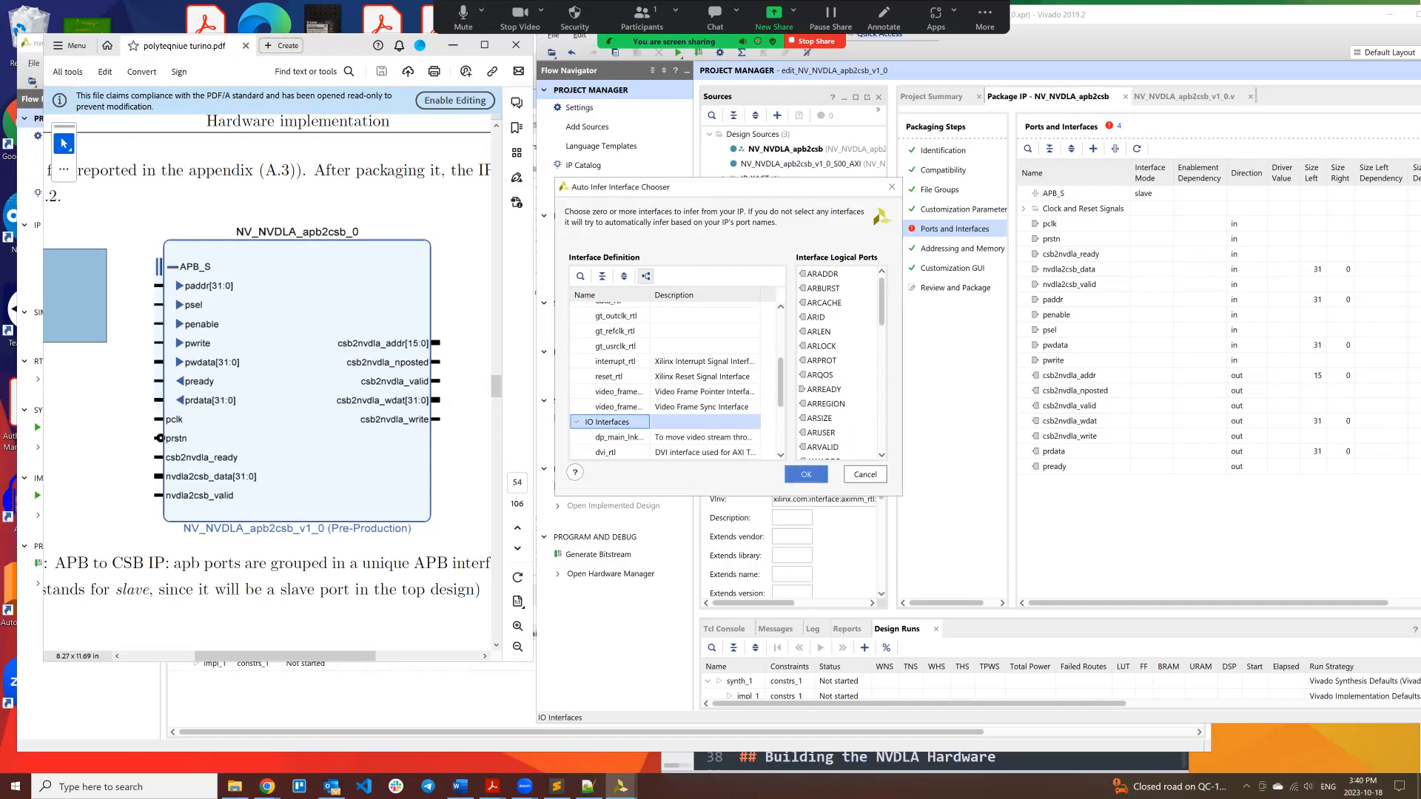
pyautogui.scroll(-2, 666, 381)
pyautogui.scroll(-1, 666, 377)
pyautogui.click(576, 437)
pyautogui.scroll(-3, 666, 380)
pyautogui.scroll(-20, 666, 380)
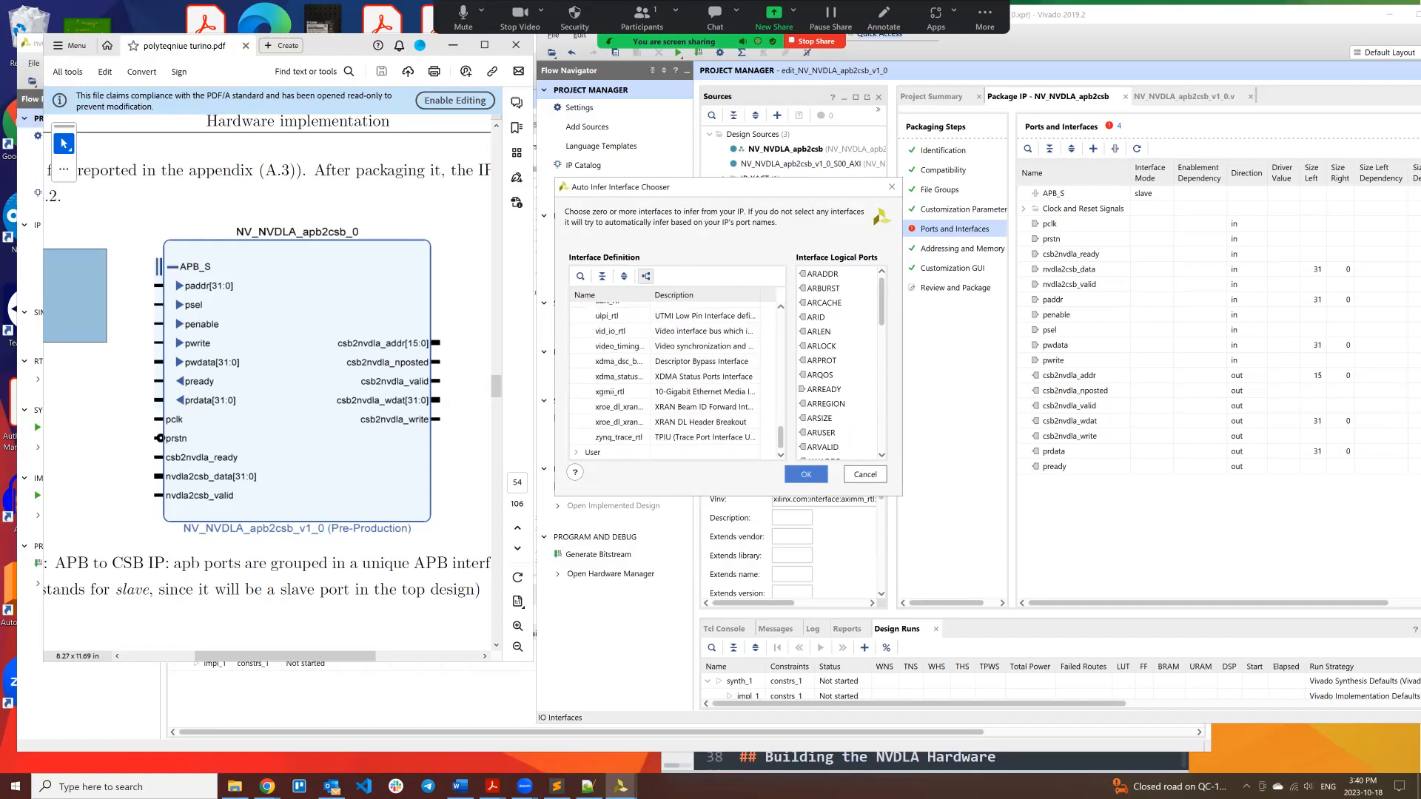
pyautogui.scroll(-2, 666, 380)
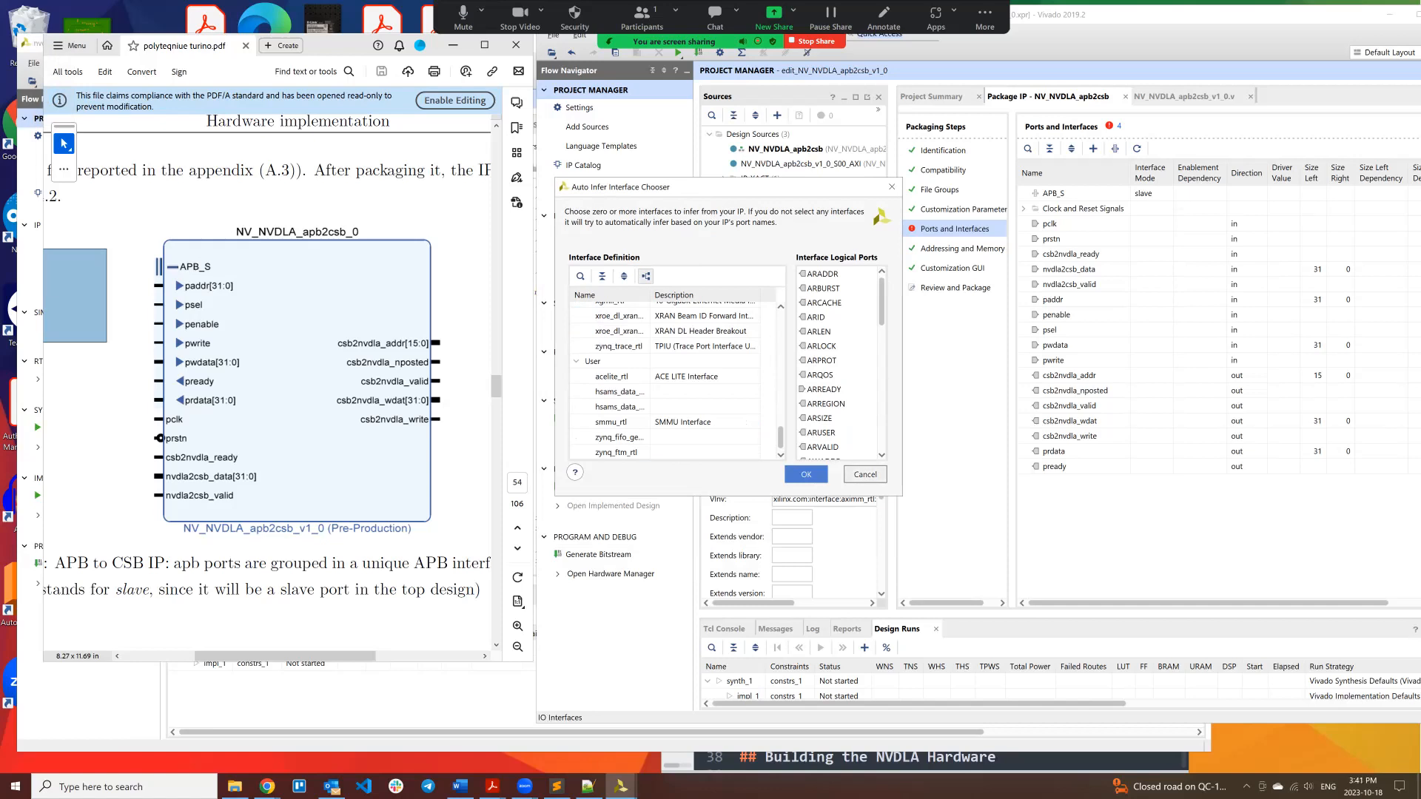
pyautogui.click(864, 474)
pyautogui.click(1050, 193)
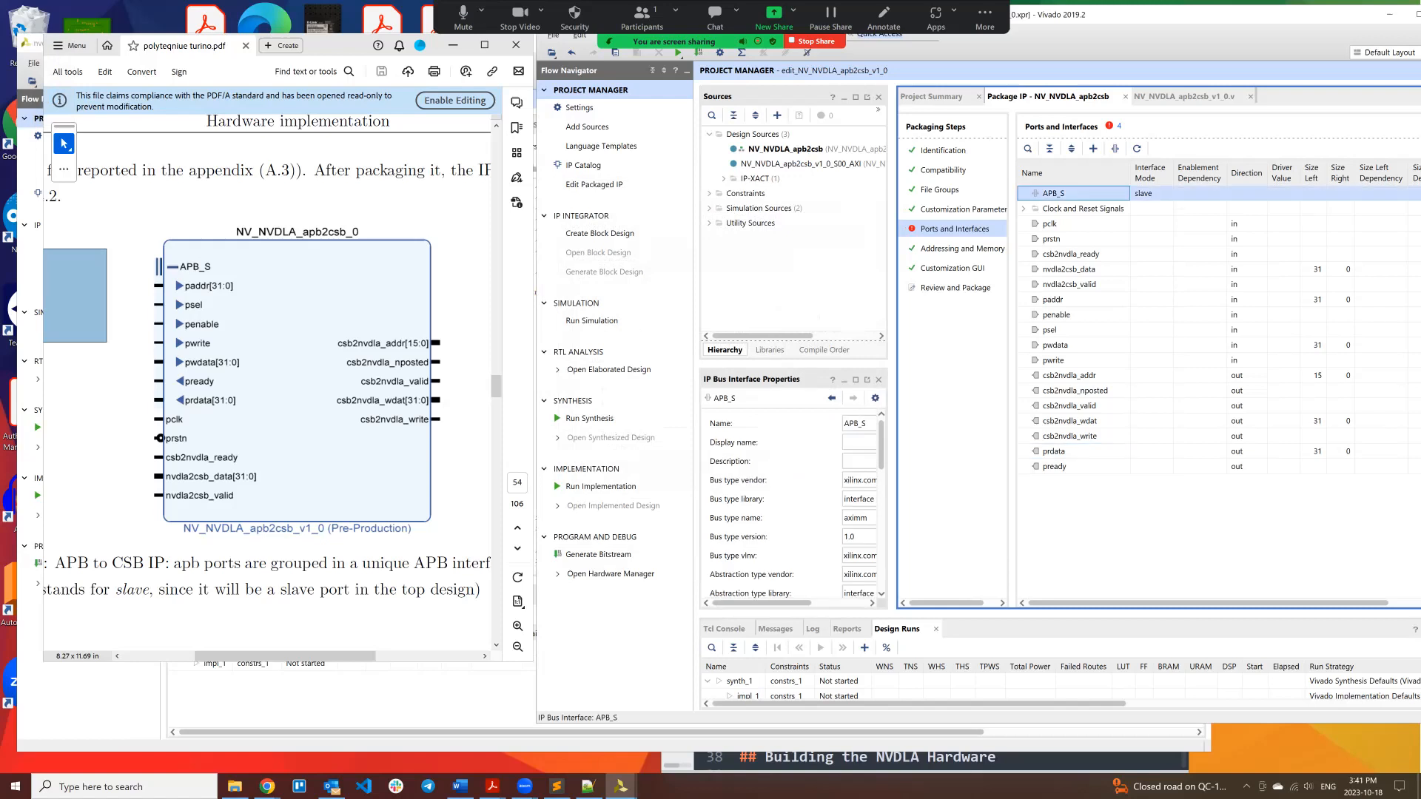
pyautogui.rightClick(1042, 194)
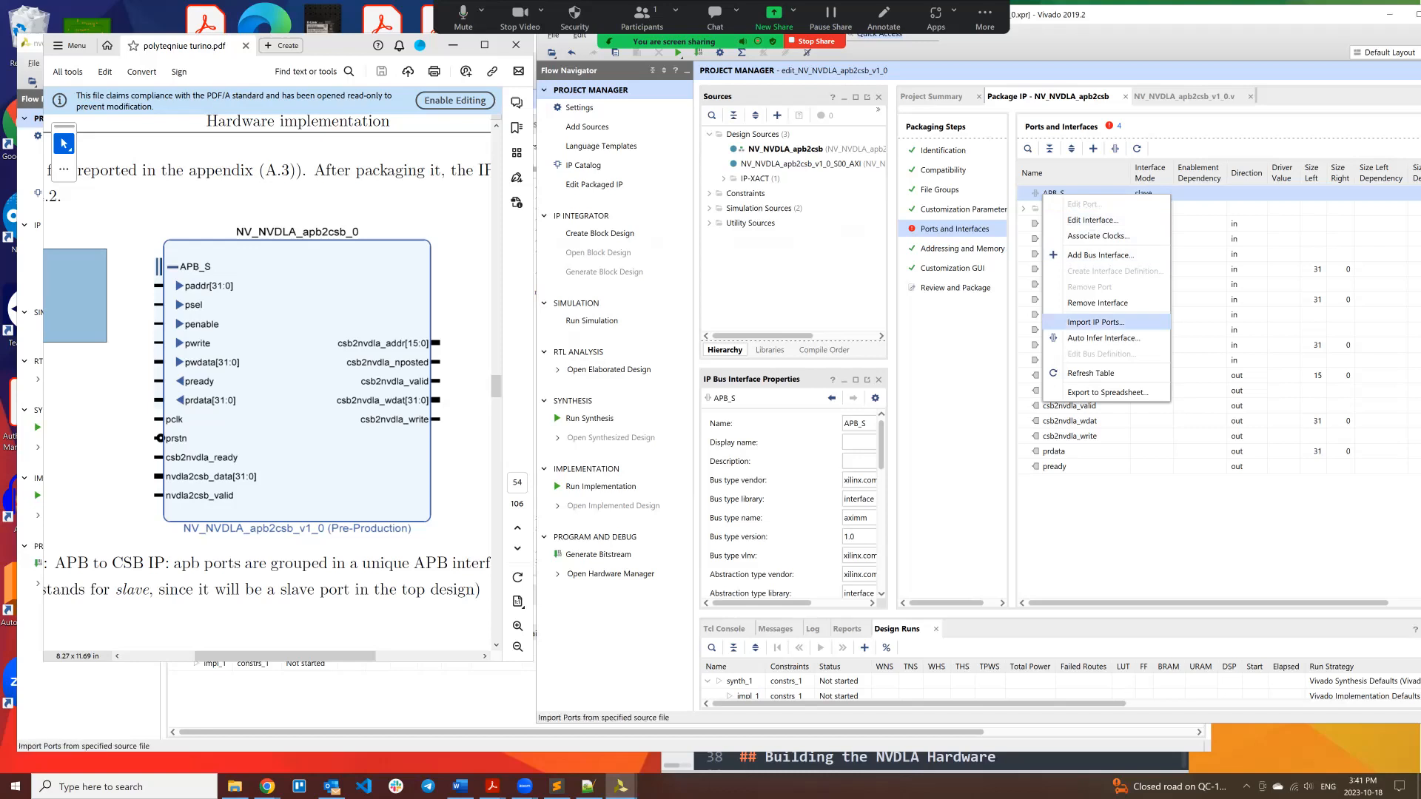
pyautogui.click(1095, 322)
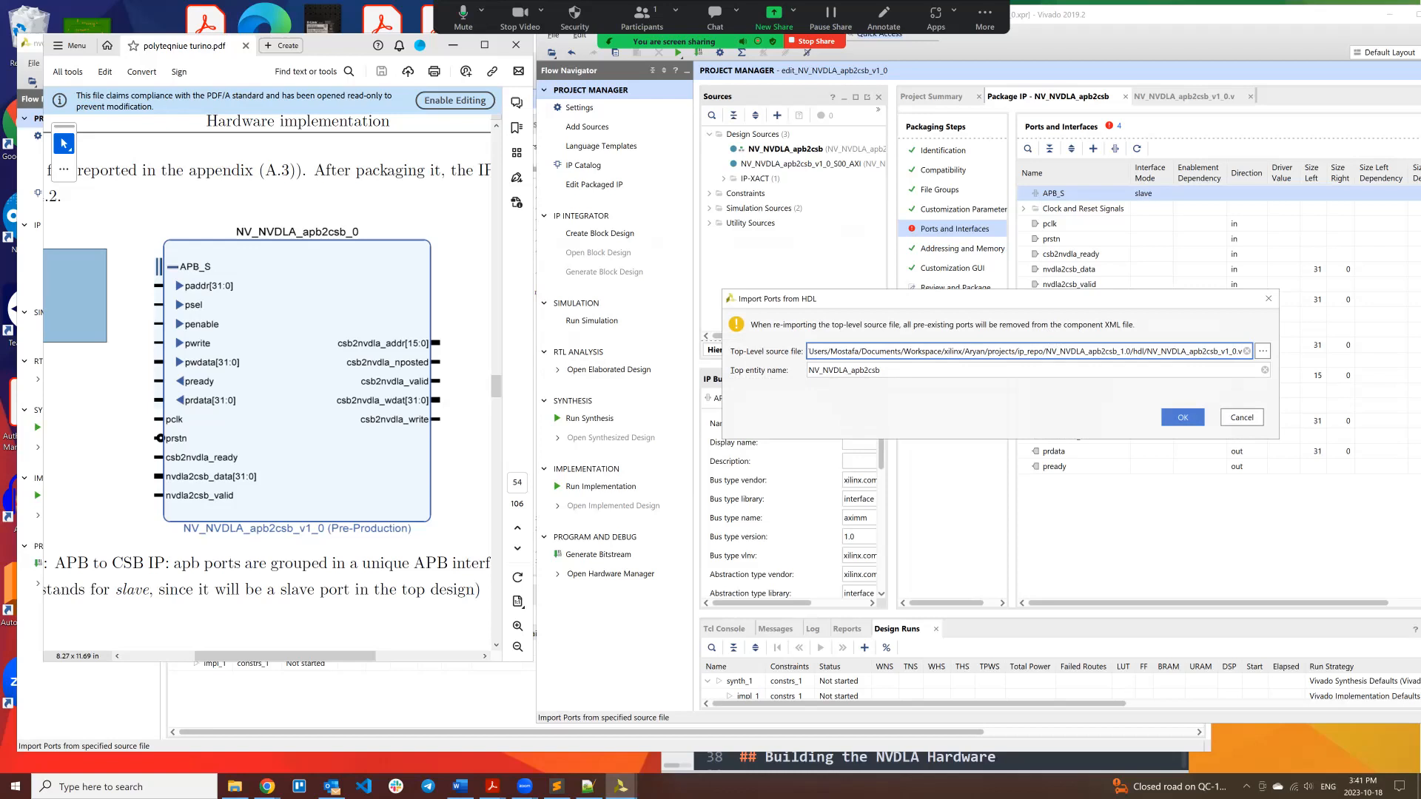
pyautogui.click(1241, 417)
# Step: Try to auto infer the aximm_rtl interface from APB_S after checking its logical ports
pyautogui.rightClick(1051, 193)
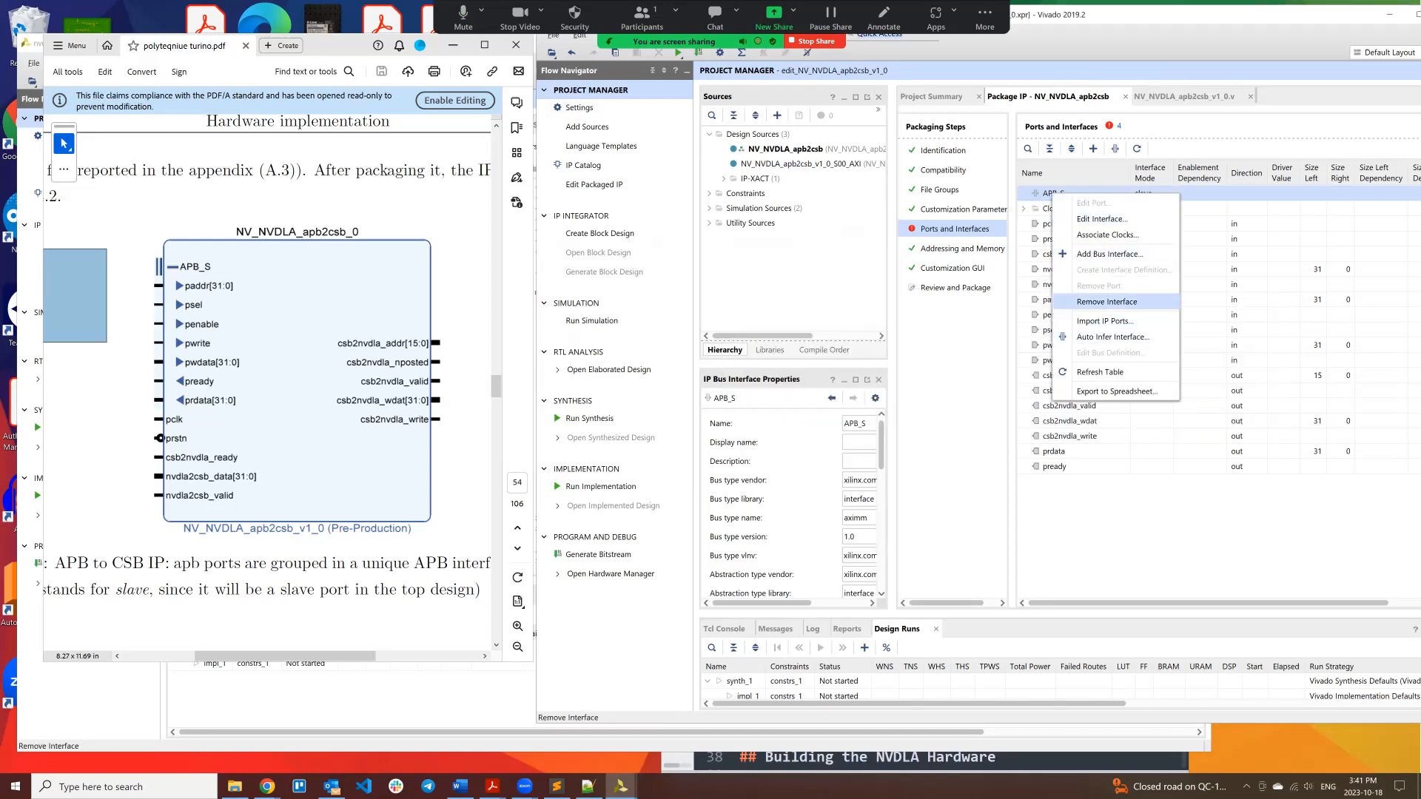
pyautogui.click(1112, 337)
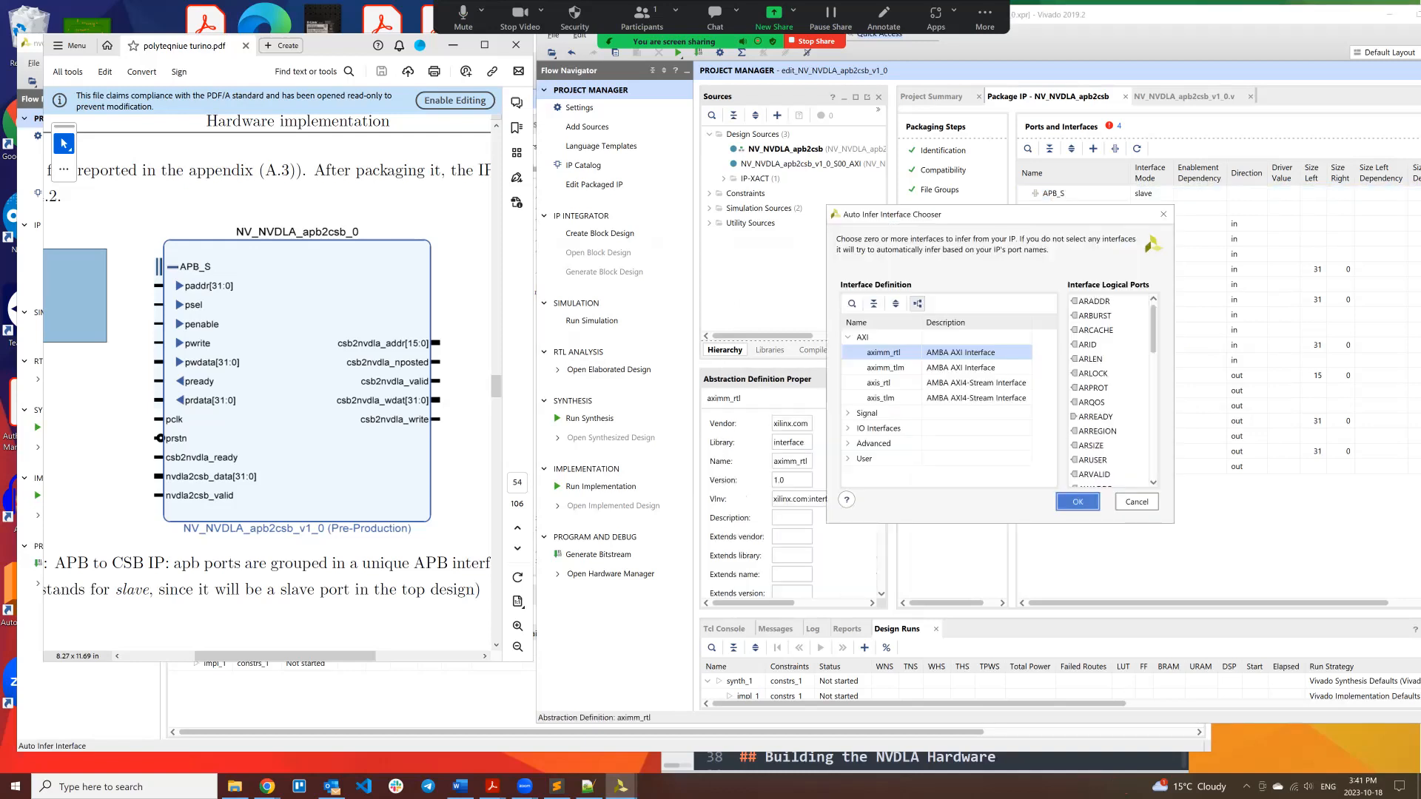
pyautogui.scroll(-7, 1109, 388)
pyautogui.scroll(-3, 1110, 389)
pyautogui.scroll(1, 1110, 388)
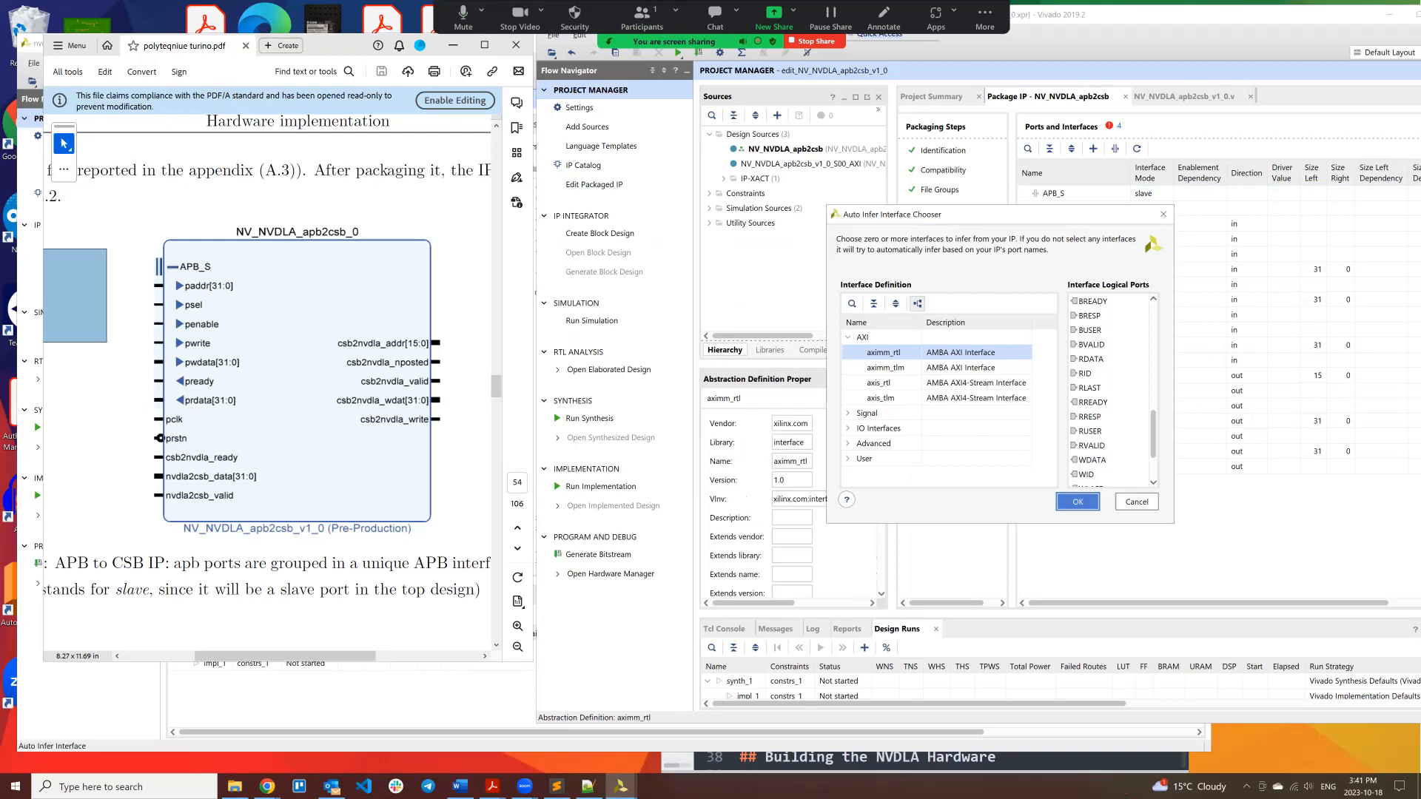
pyautogui.scroll(8, 1109, 388)
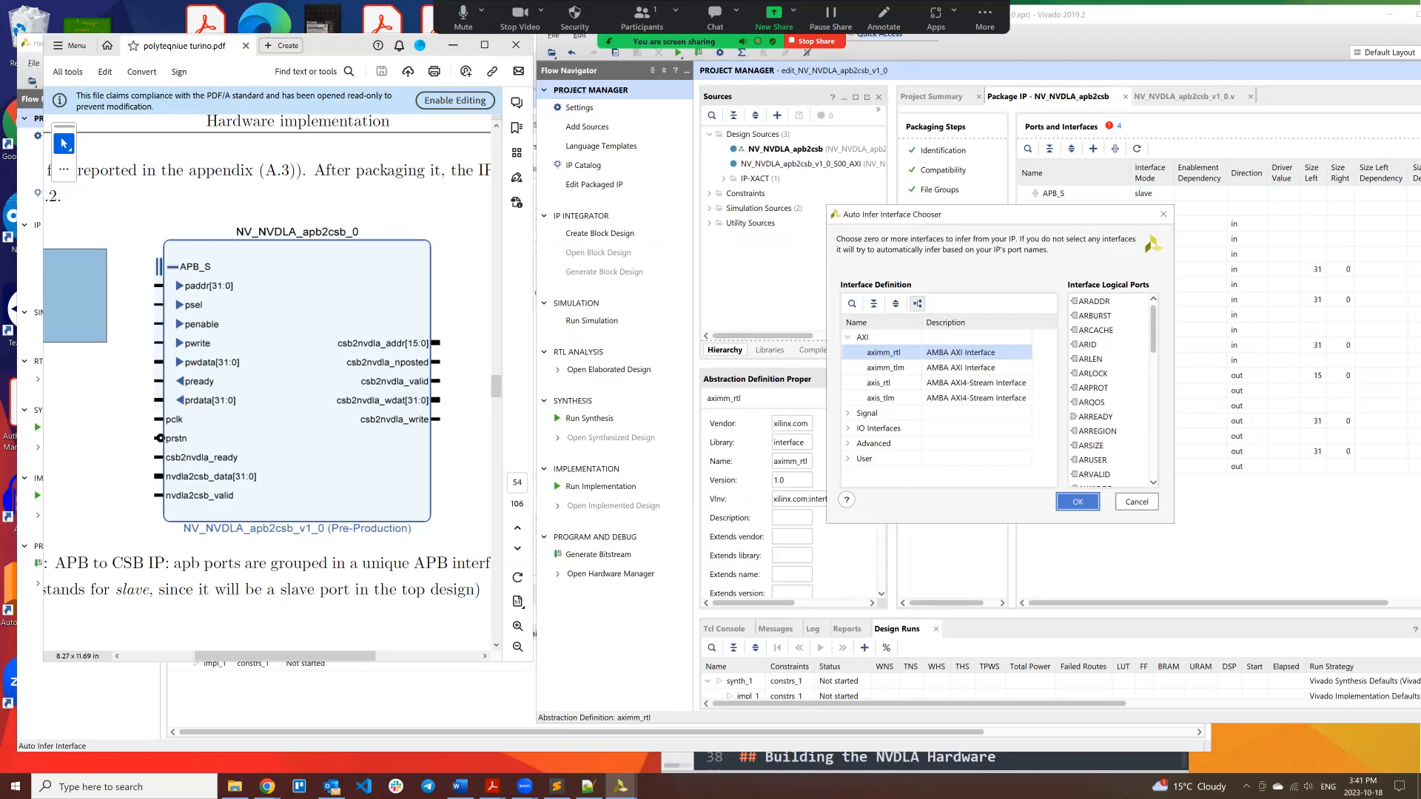
pyautogui.click(1077, 502)
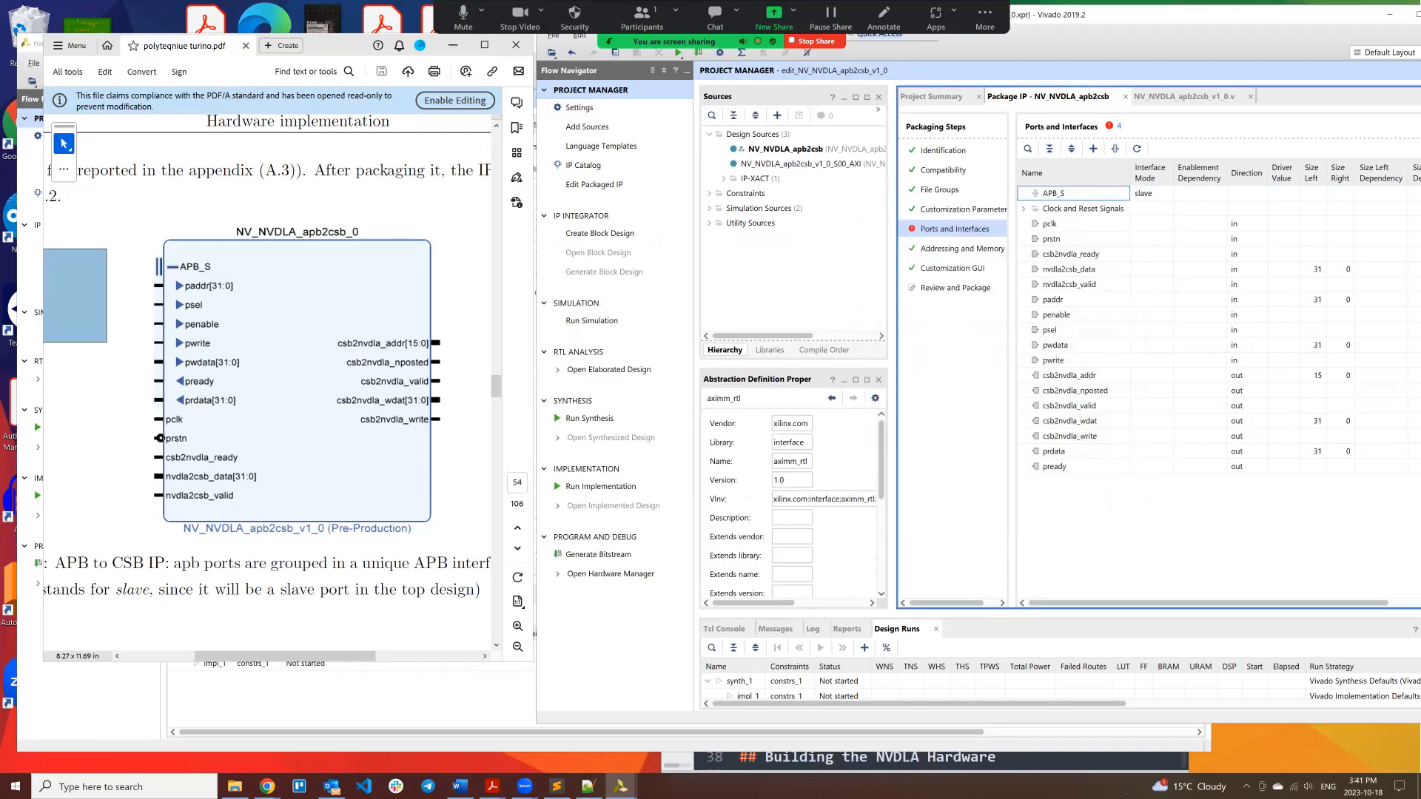
# Step: Re-import the IP ports from NV_NVDLA_apb2csb_v1_0.v with NV_NVDLA_apb2csb as the top entity
pyautogui.rightClick(1058, 193)
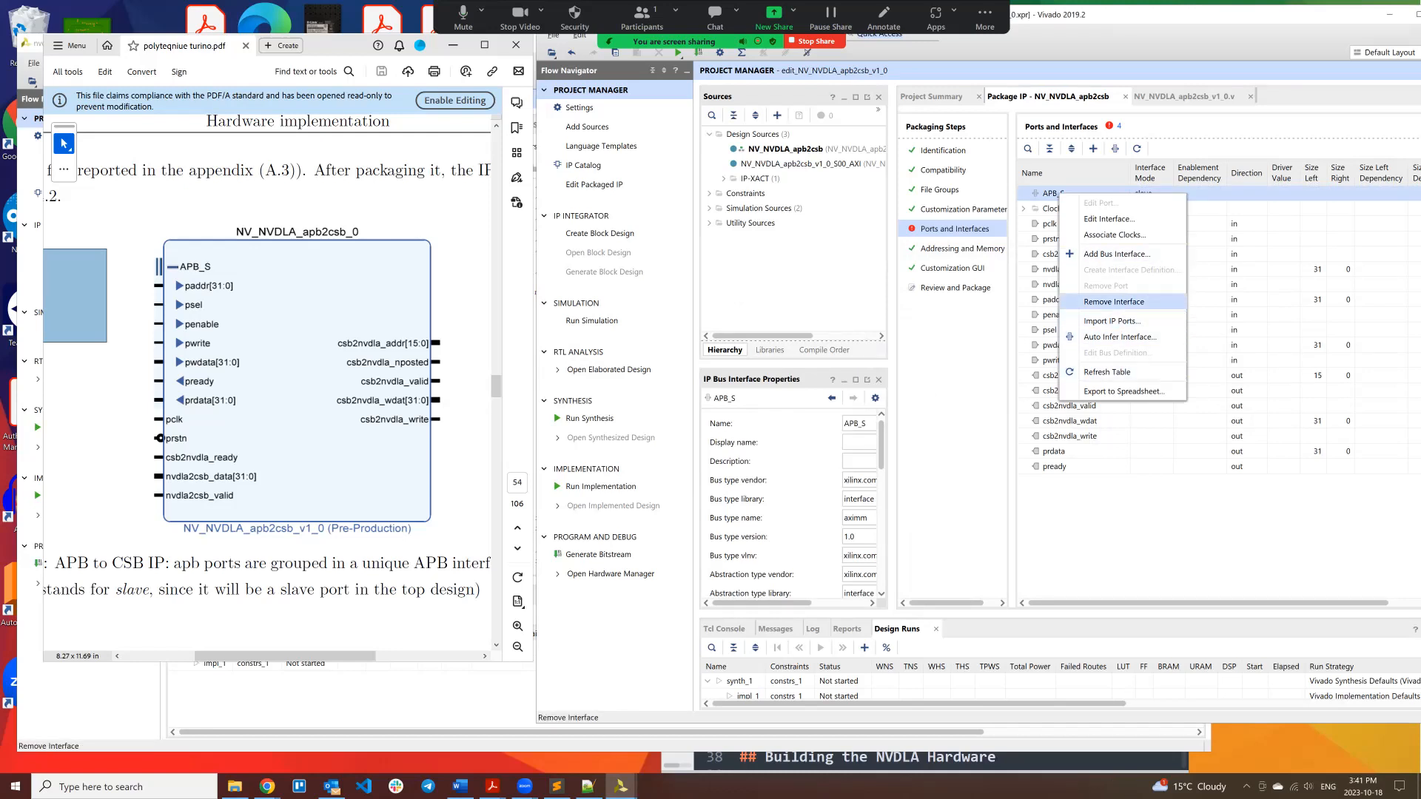
pyautogui.click(1112, 321)
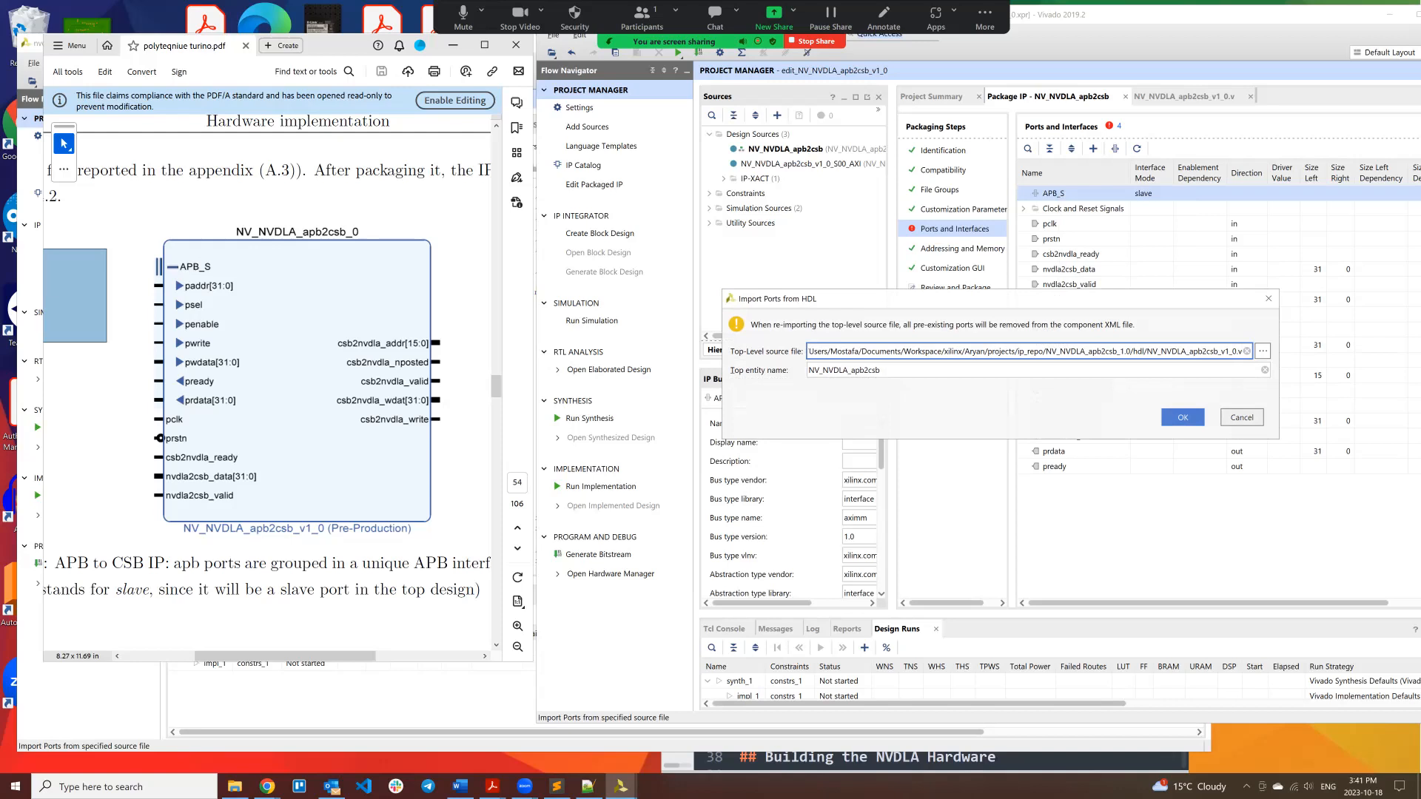
pyautogui.click(1182, 417)
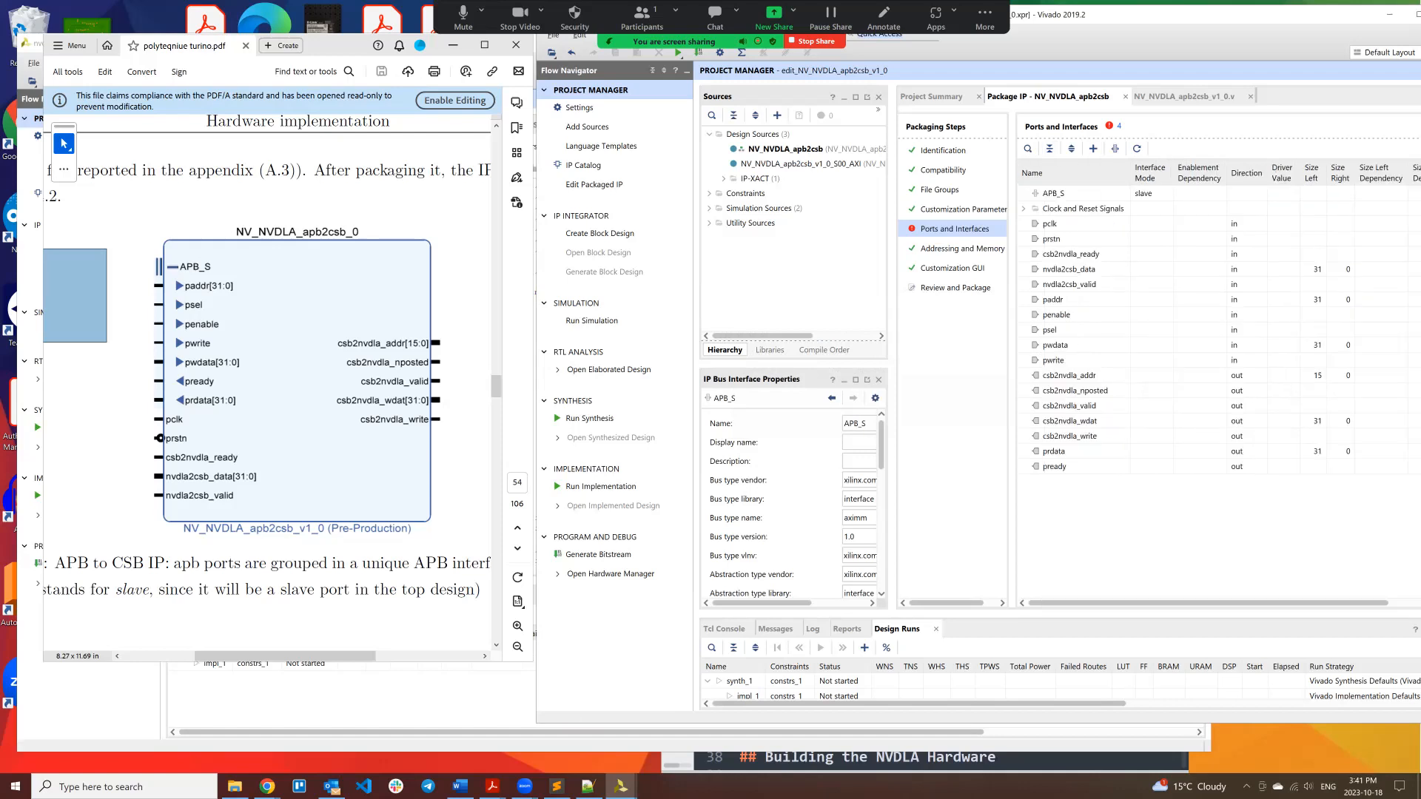
# Step: Start adding a bus interface and set both its name and display name to APB_S
pyautogui.click(1054, 194)
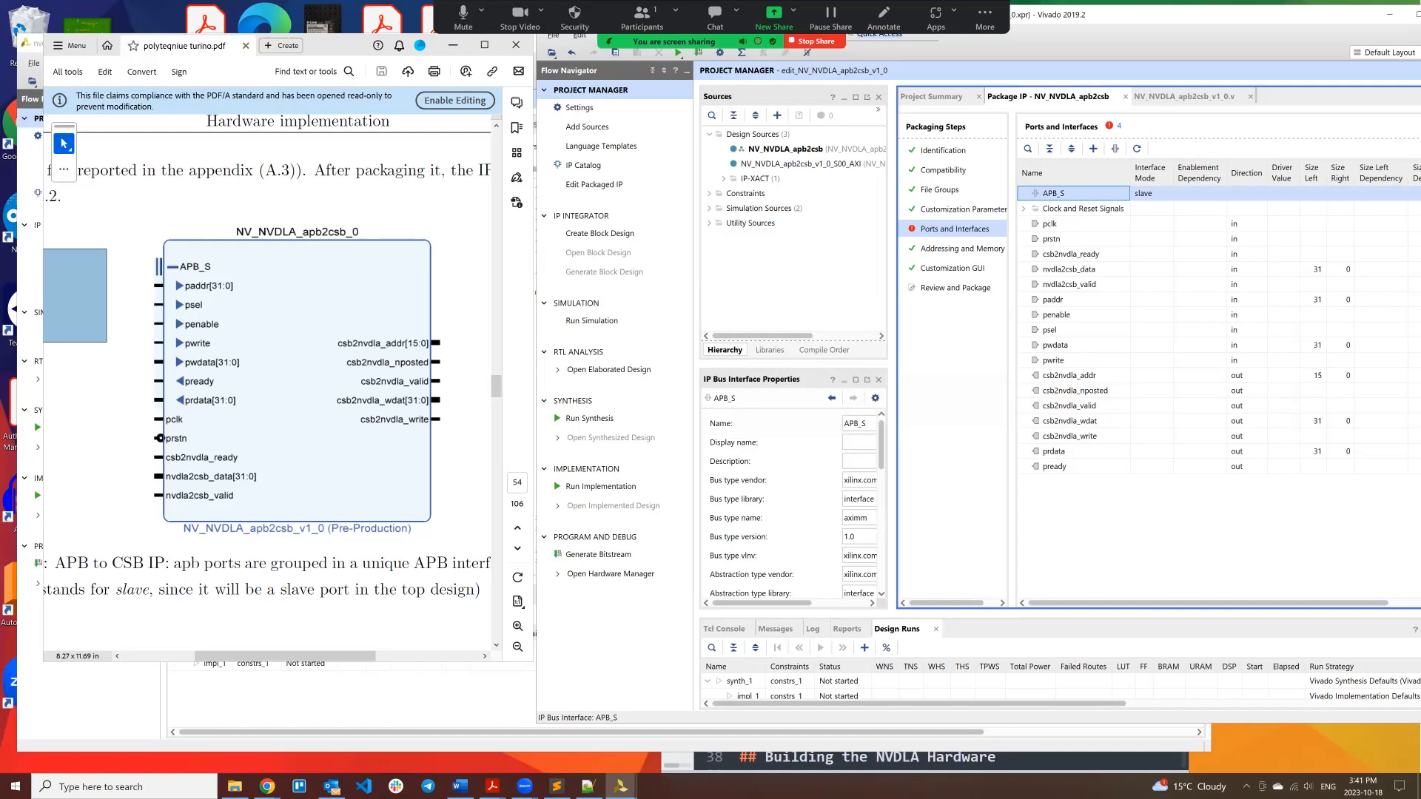
pyautogui.rightClick(1072, 194)
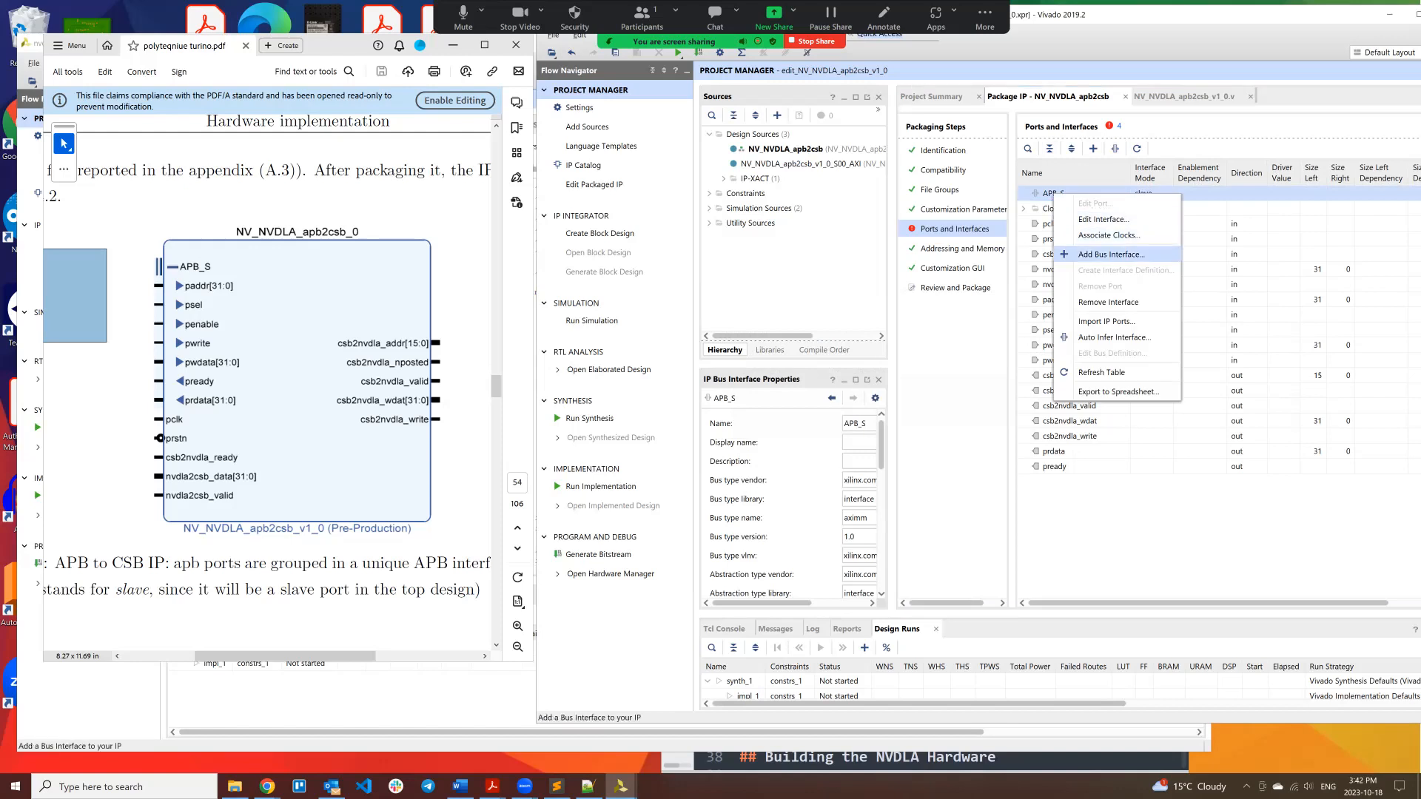
pyautogui.click(1110, 254)
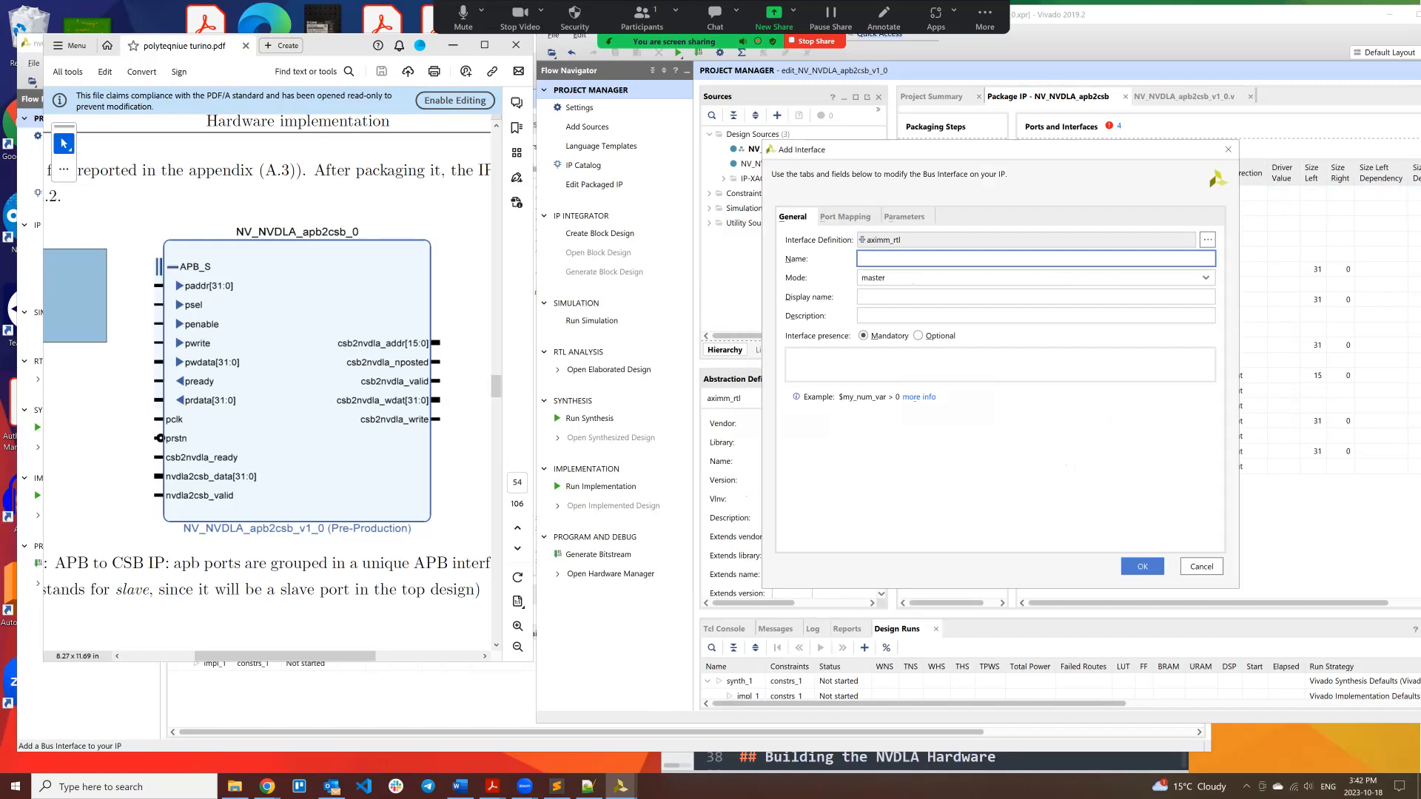
pyautogui.click(845, 217)
pyautogui.click(1002, 388)
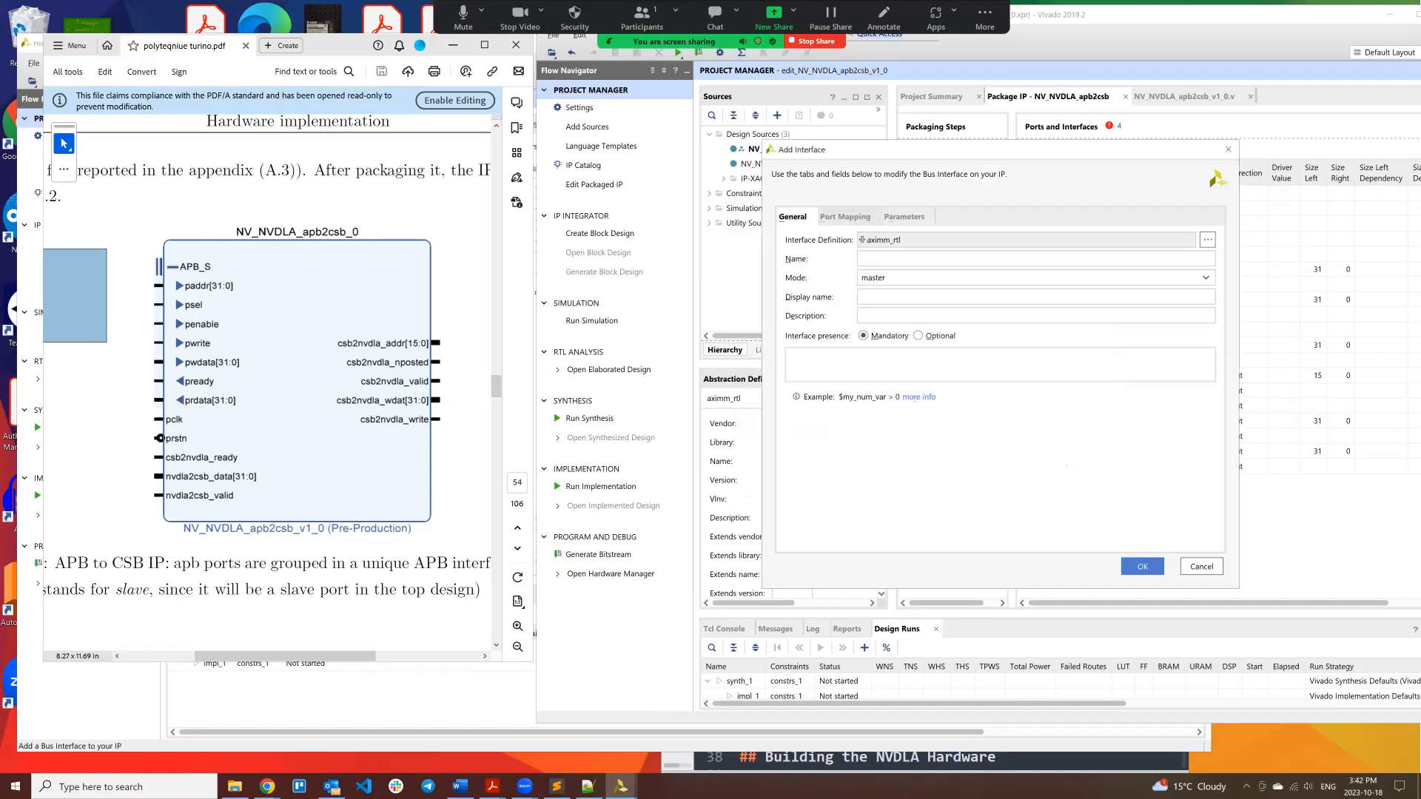
pyautogui.click(917, 259)
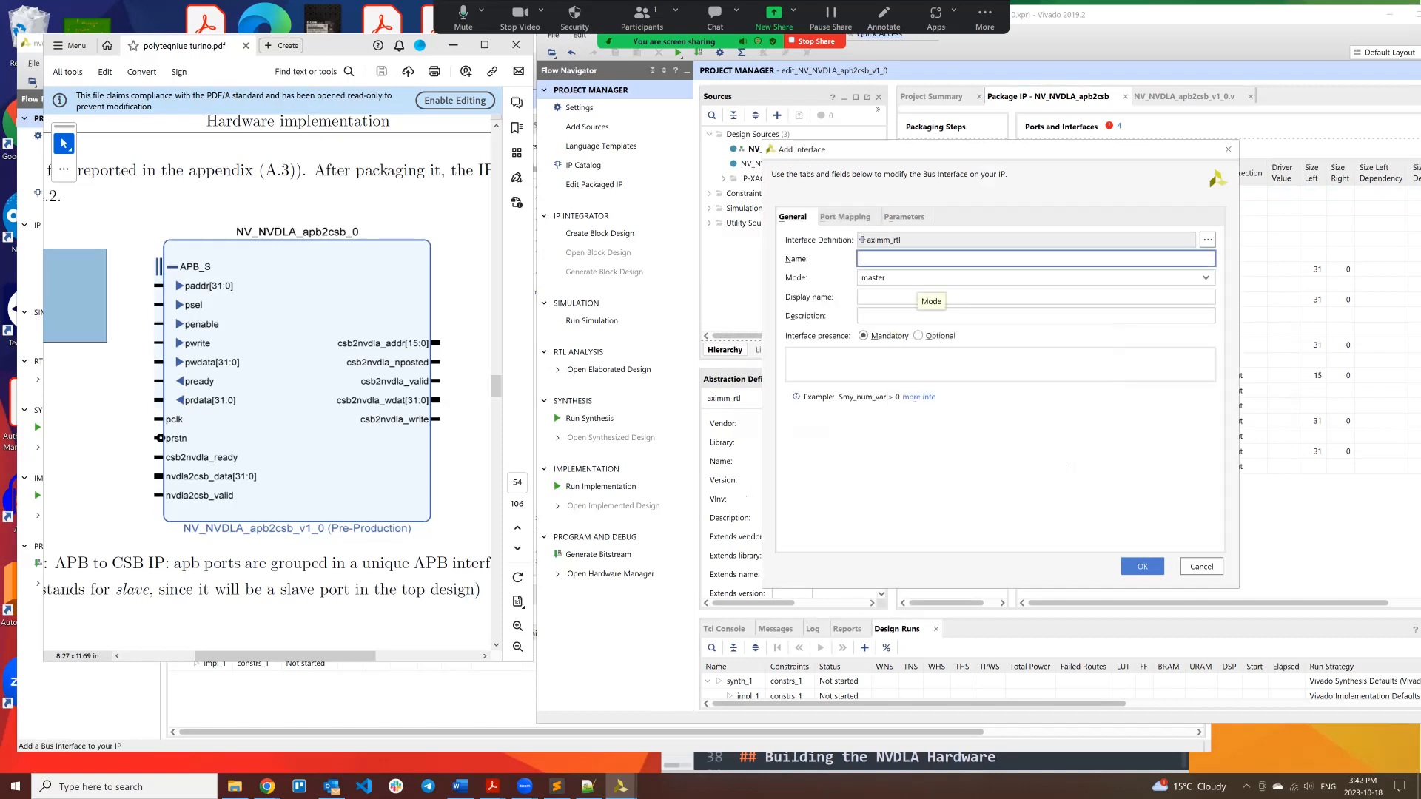
pyautogui.write('APB_S')
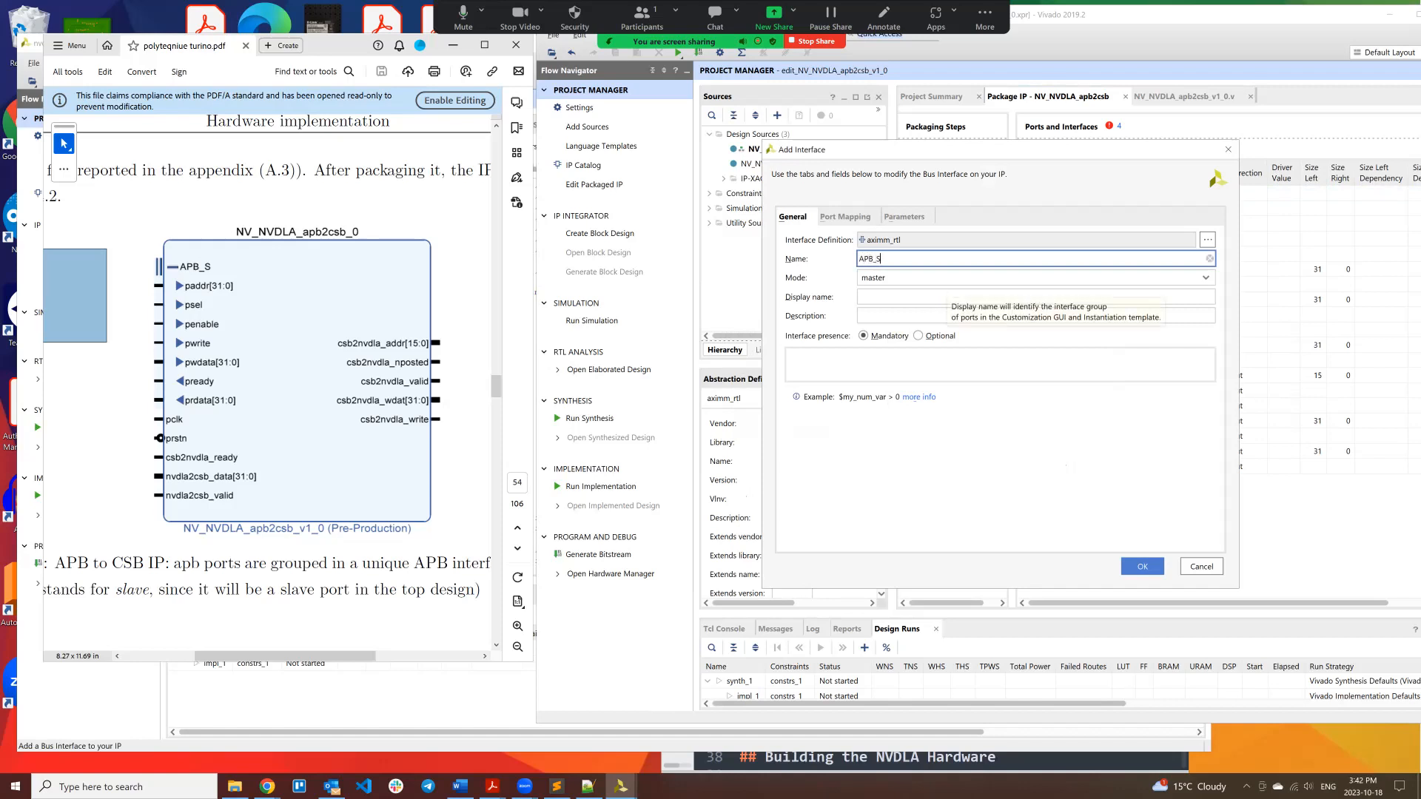
pyautogui.click(892, 297)
pyautogui.write('APB_S')
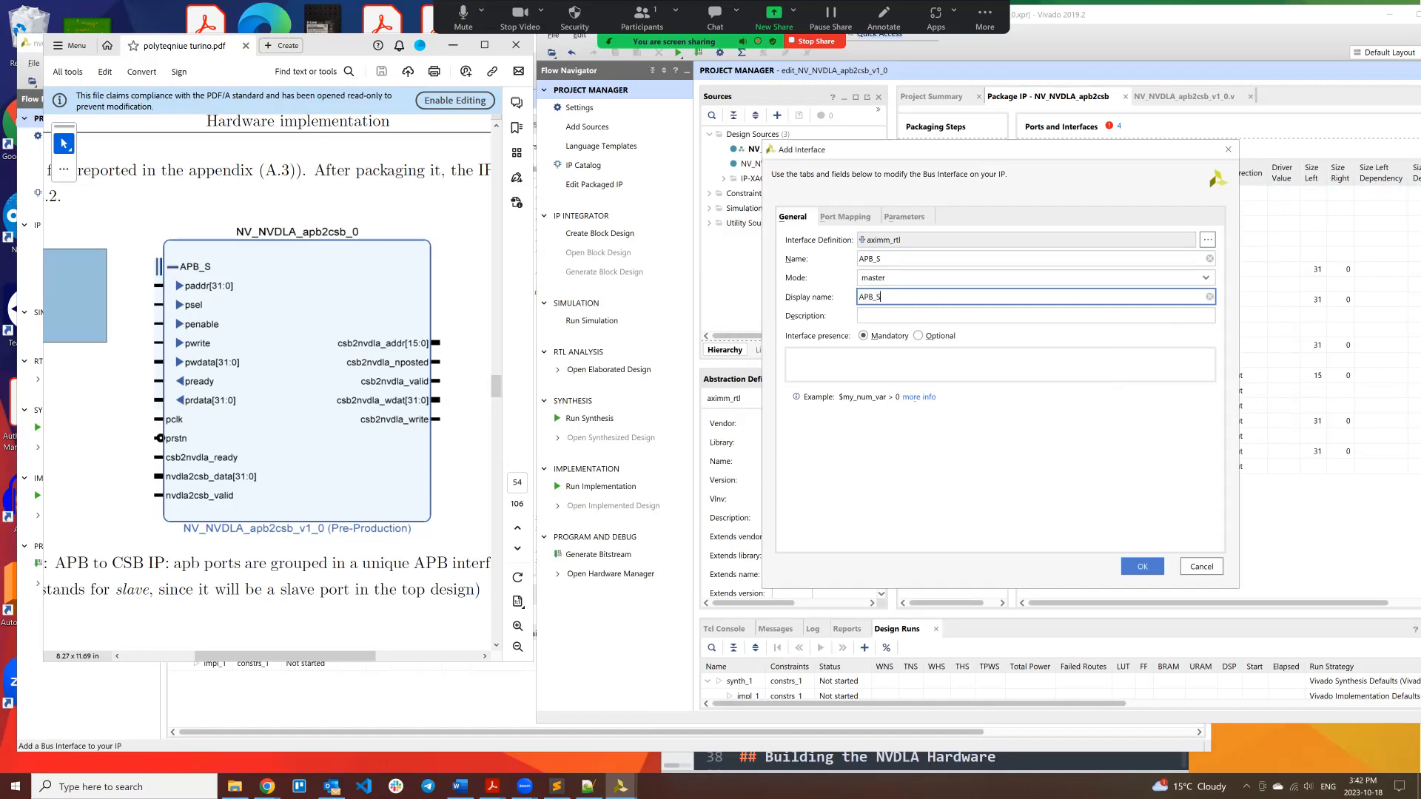
# Step: Examine the aximm_rtl logical ports available for mapping and search them for AP
pyautogui.click(845, 217)
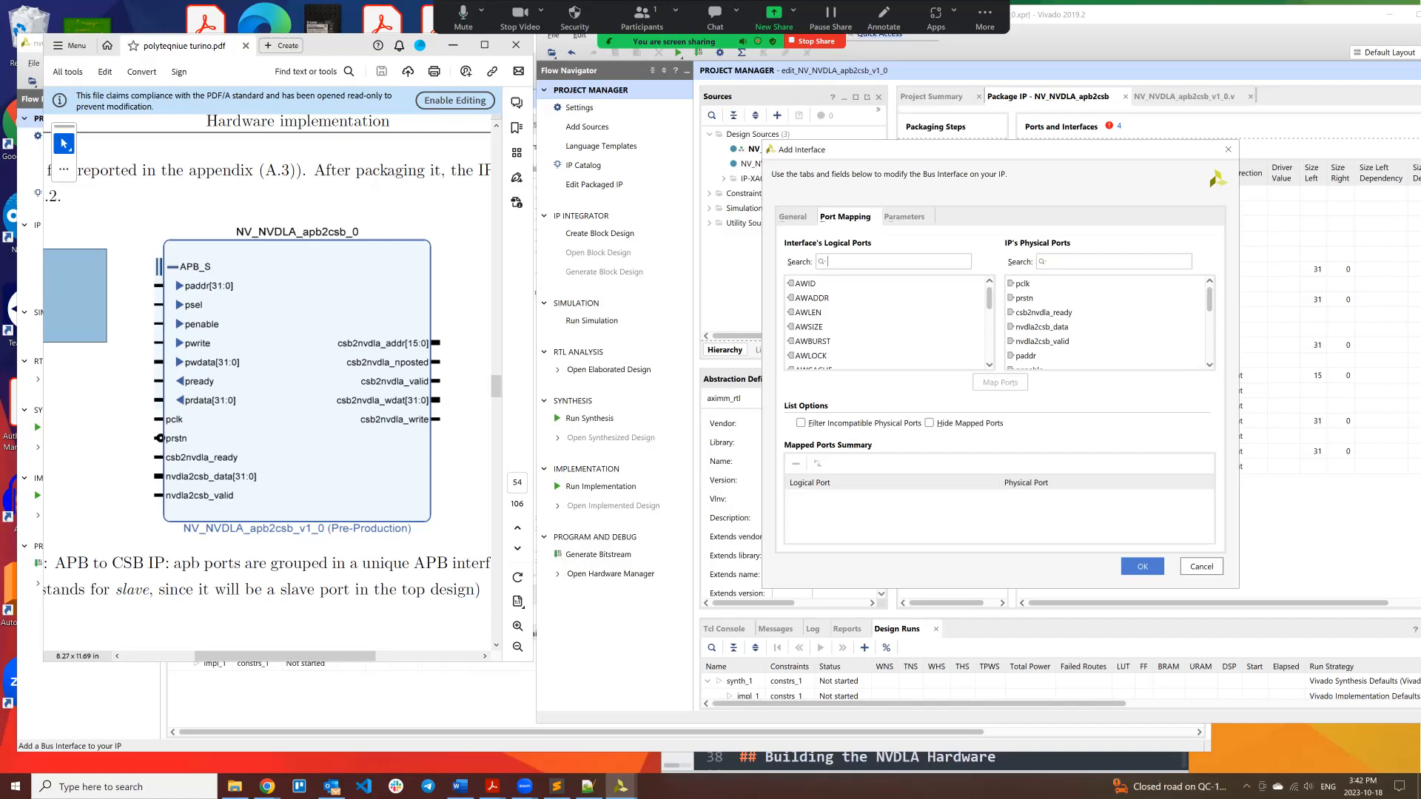
pyautogui.scroll(-6, 887, 323)
pyautogui.scroll(-4, 886, 323)
pyautogui.scroll(2, 887, 322)
pyautogui.scroll(1, 886, 323)
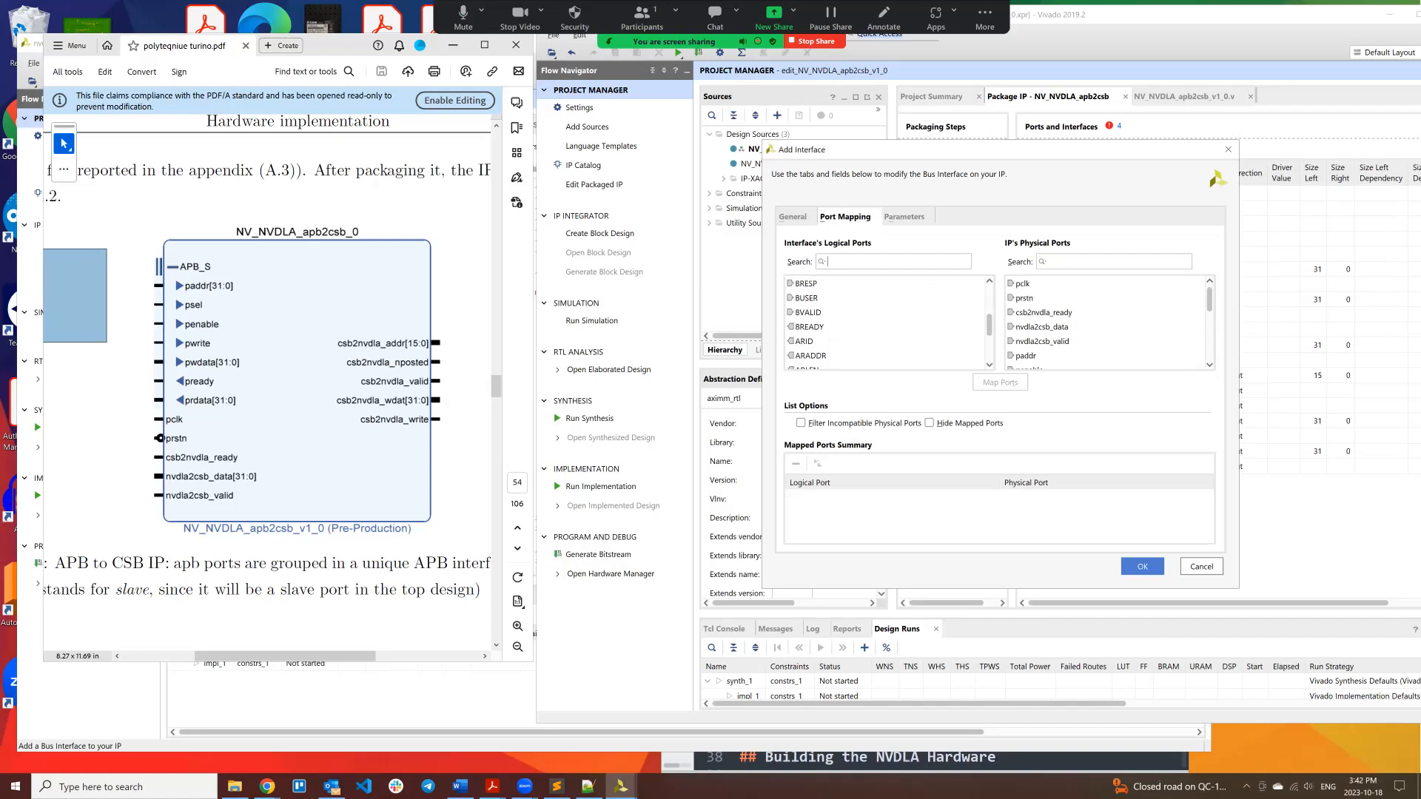
pyautogui.scroll(-5, 887, 323)
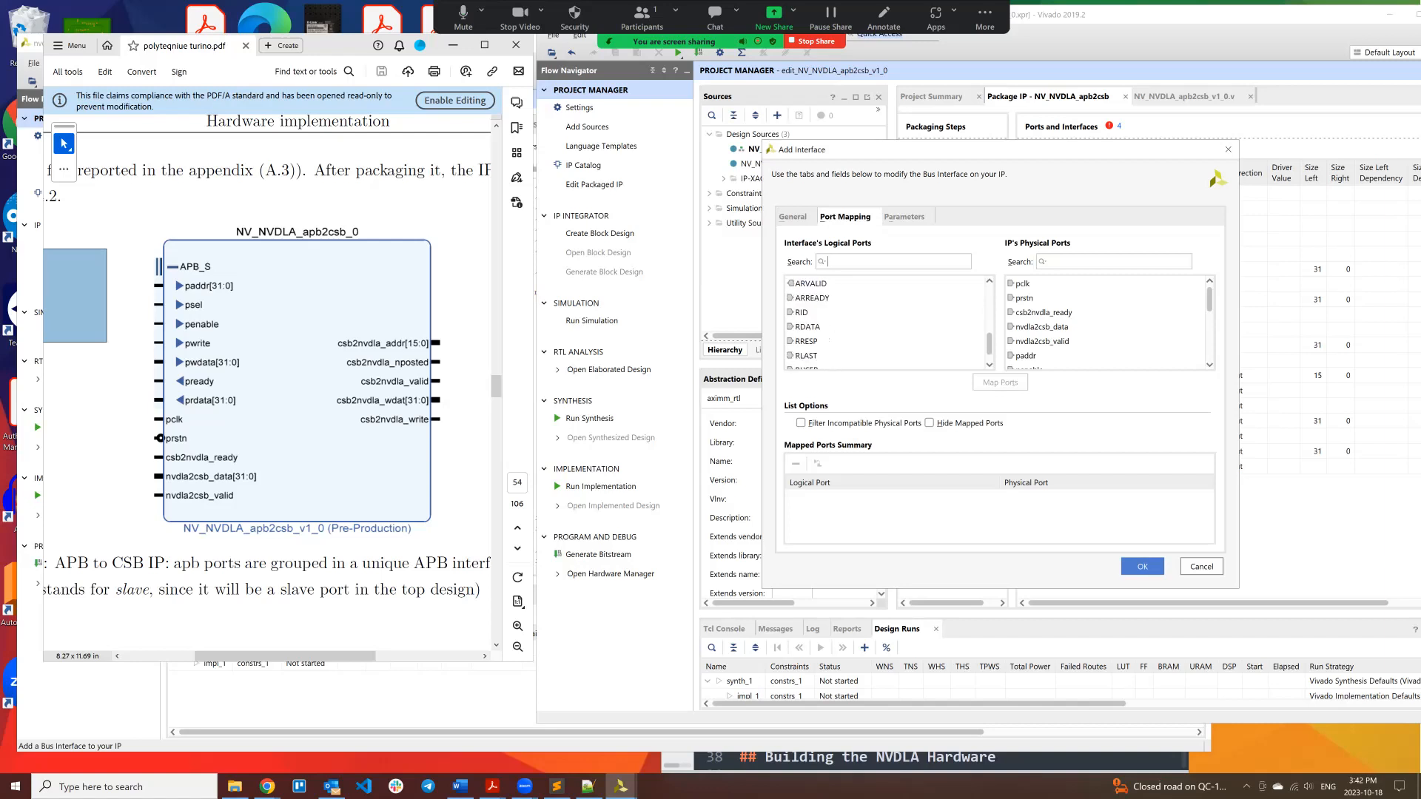
pyautogui.scroll(4, 887, 322)
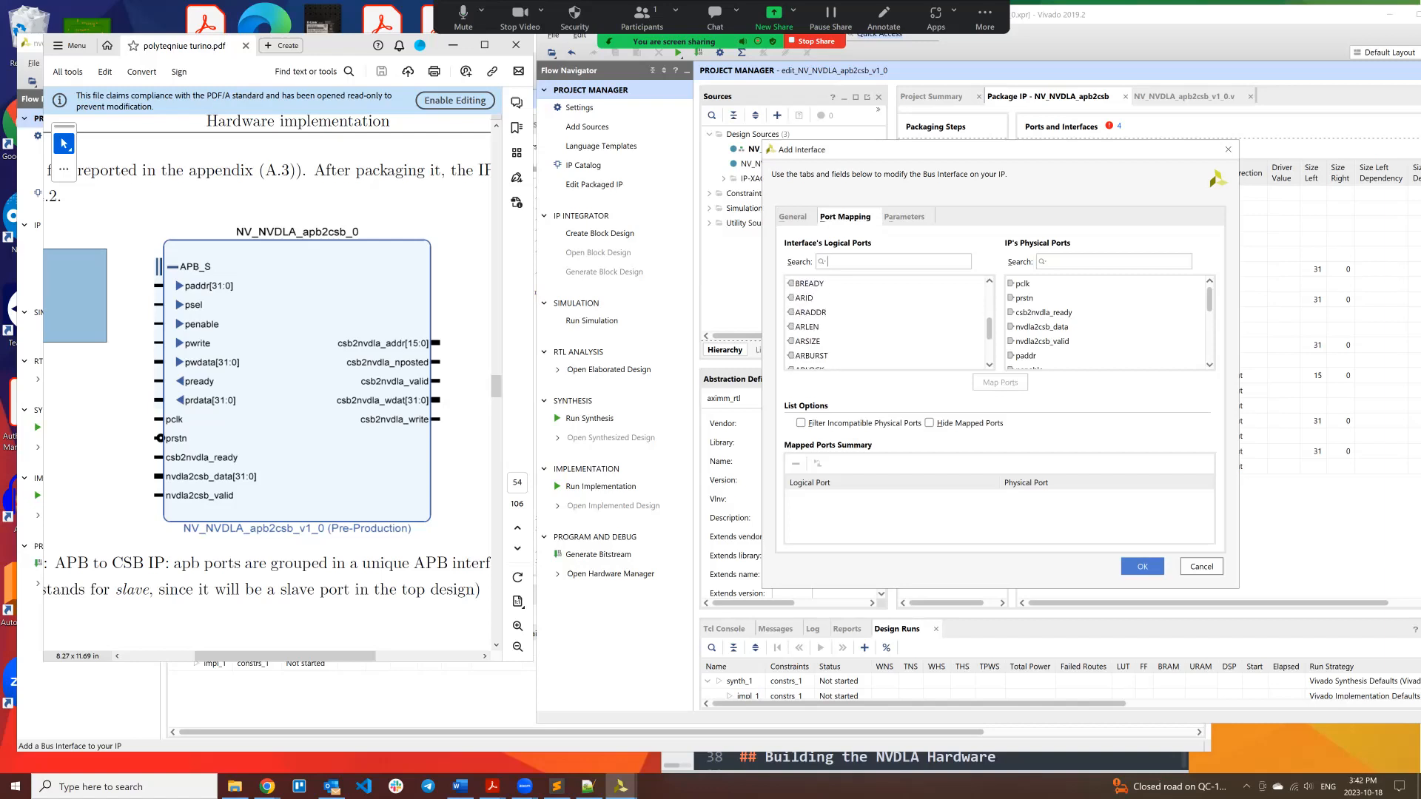
pyautogui.scroll(4, 886, 323)
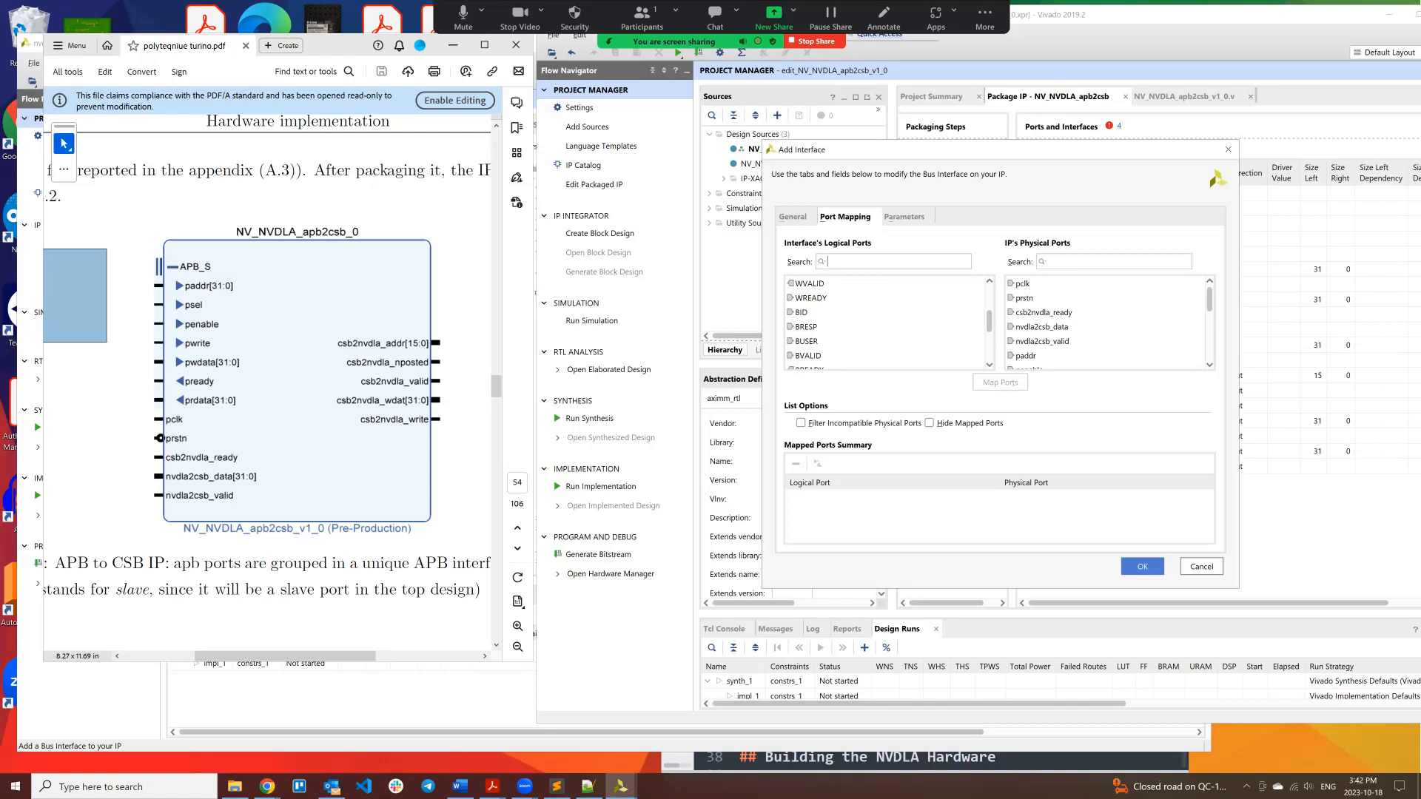
pyautogui.scroll(4, 887, 322)
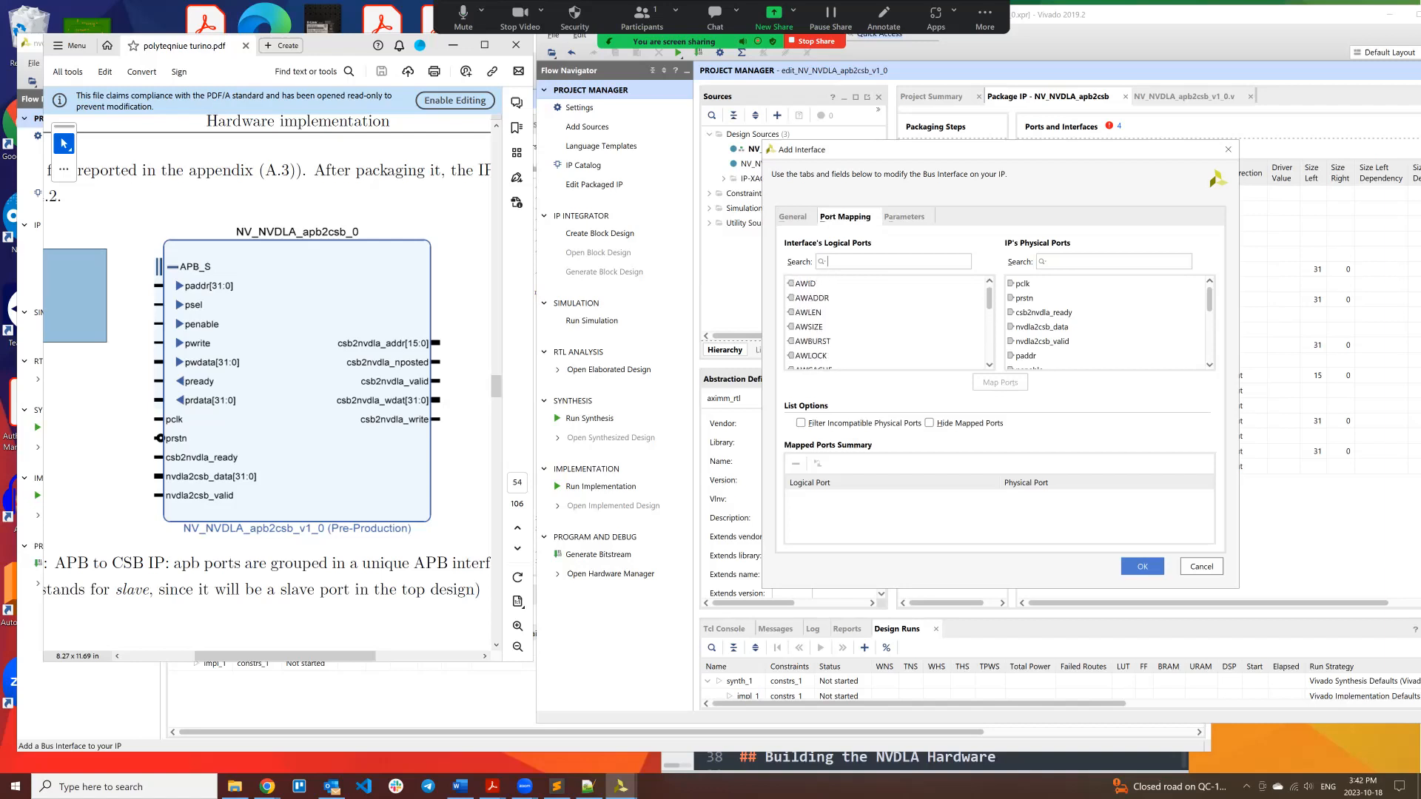
pyautogui.click(835, 263)
pyautogui.write('AP')
pyautogui.press('XF86AudioLowerVolume')
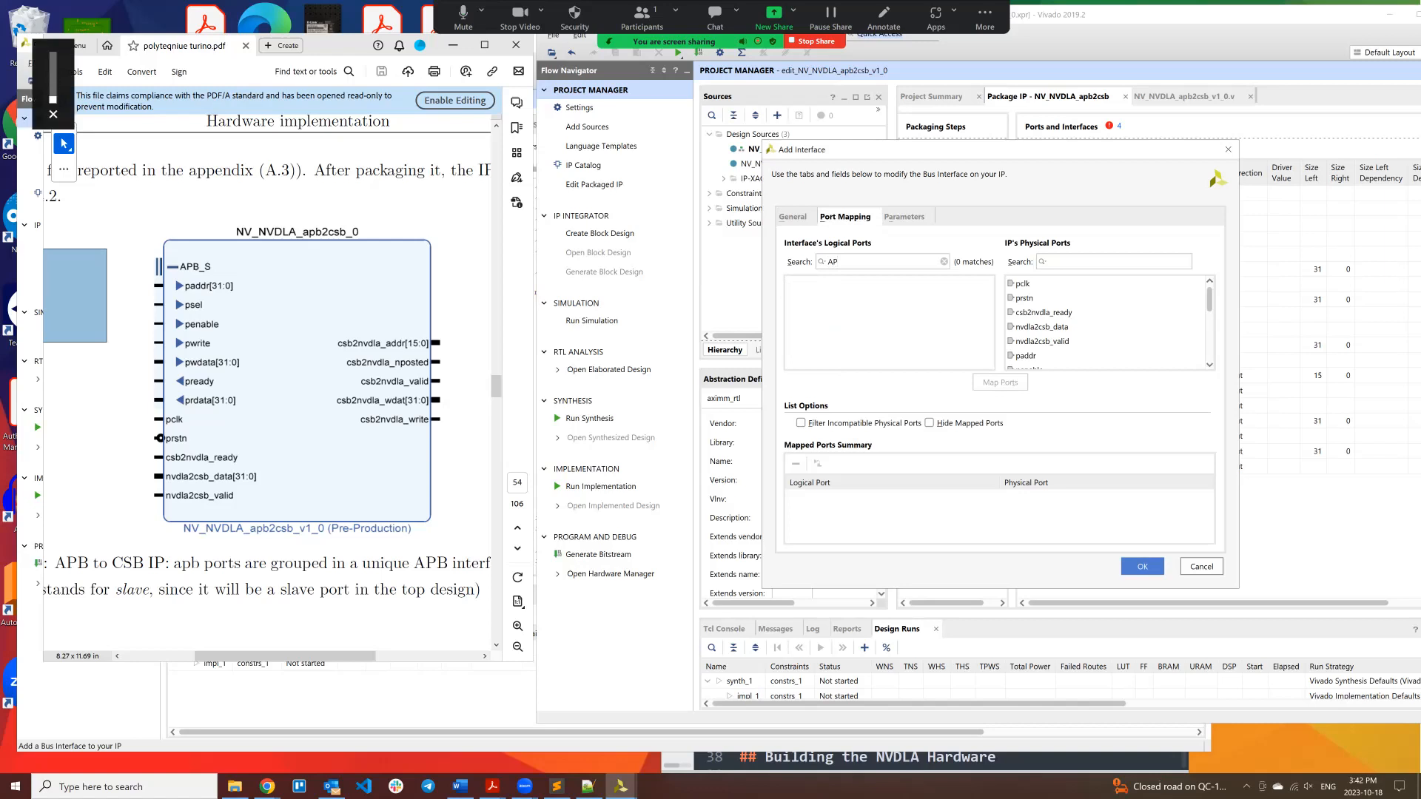
# Step: Review the new interface's parameters and general settings, and clear the AP search from the logical ports
pyautogui.click(905, 217)
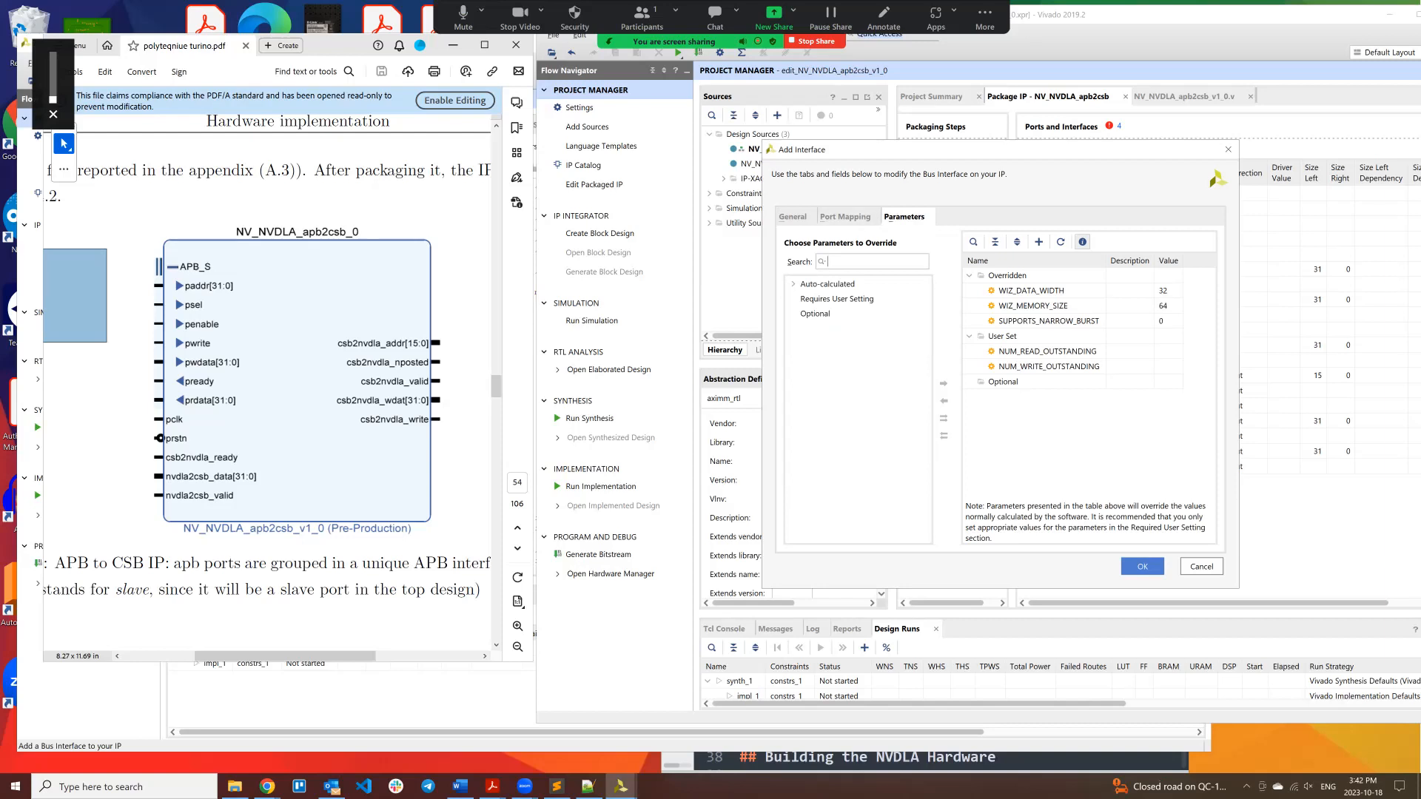
pyautogui.click(845, 217)
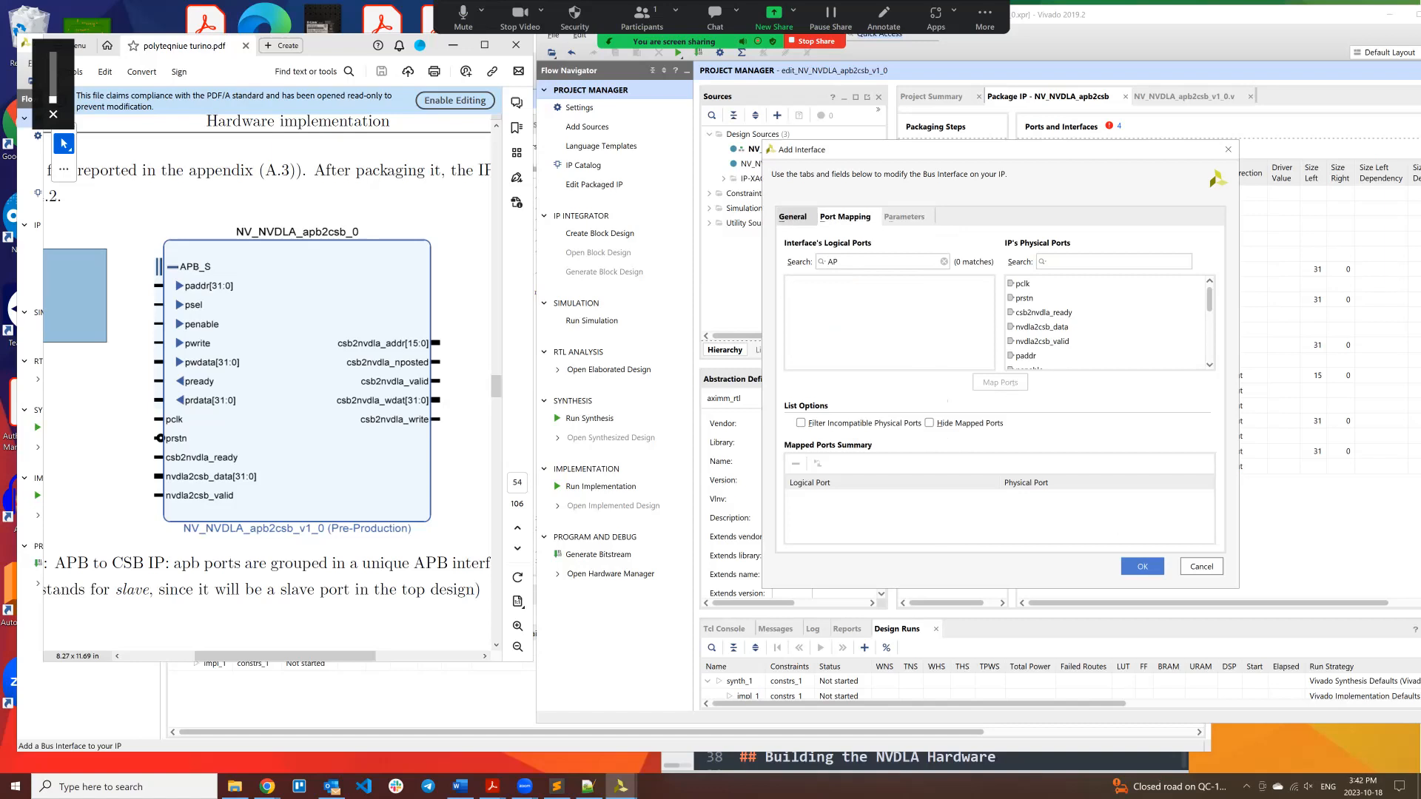
pyautogui.click(792, 217)
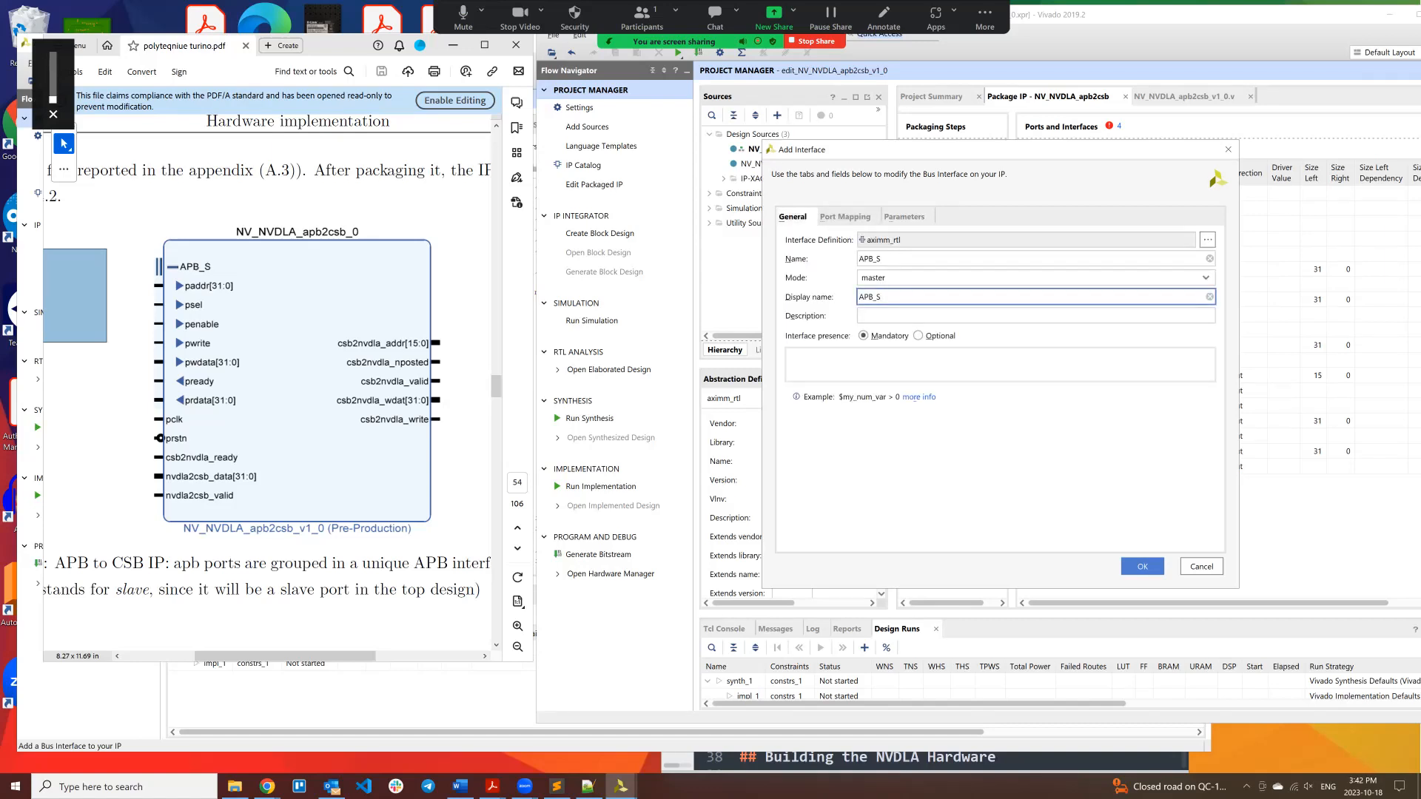
pyautogui.click(904, 216)
pyautogui.click(845, 217)
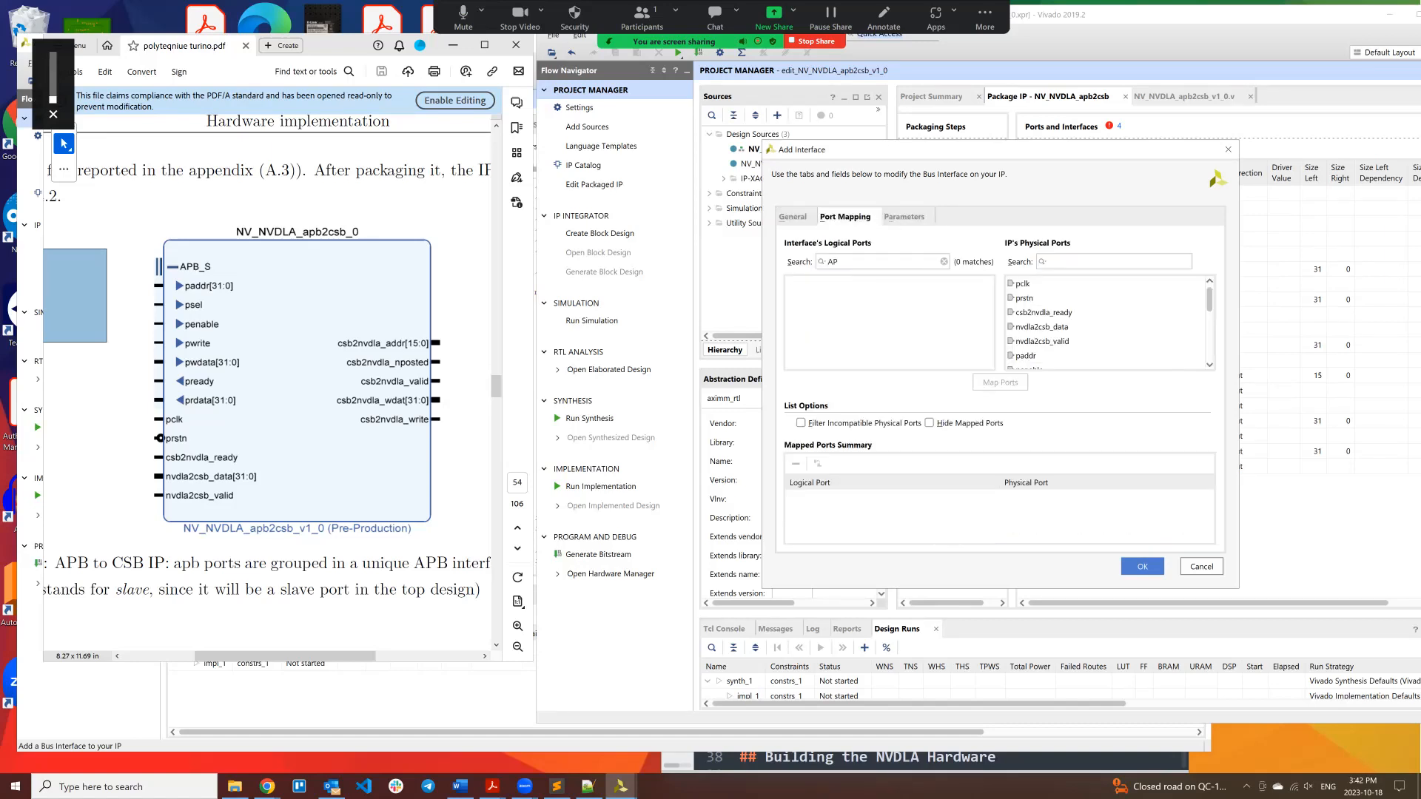
pyautogui.moveTo(840, 261); pyautogui.dragTo(826, 262)
pyautogui.press('BackSpace')
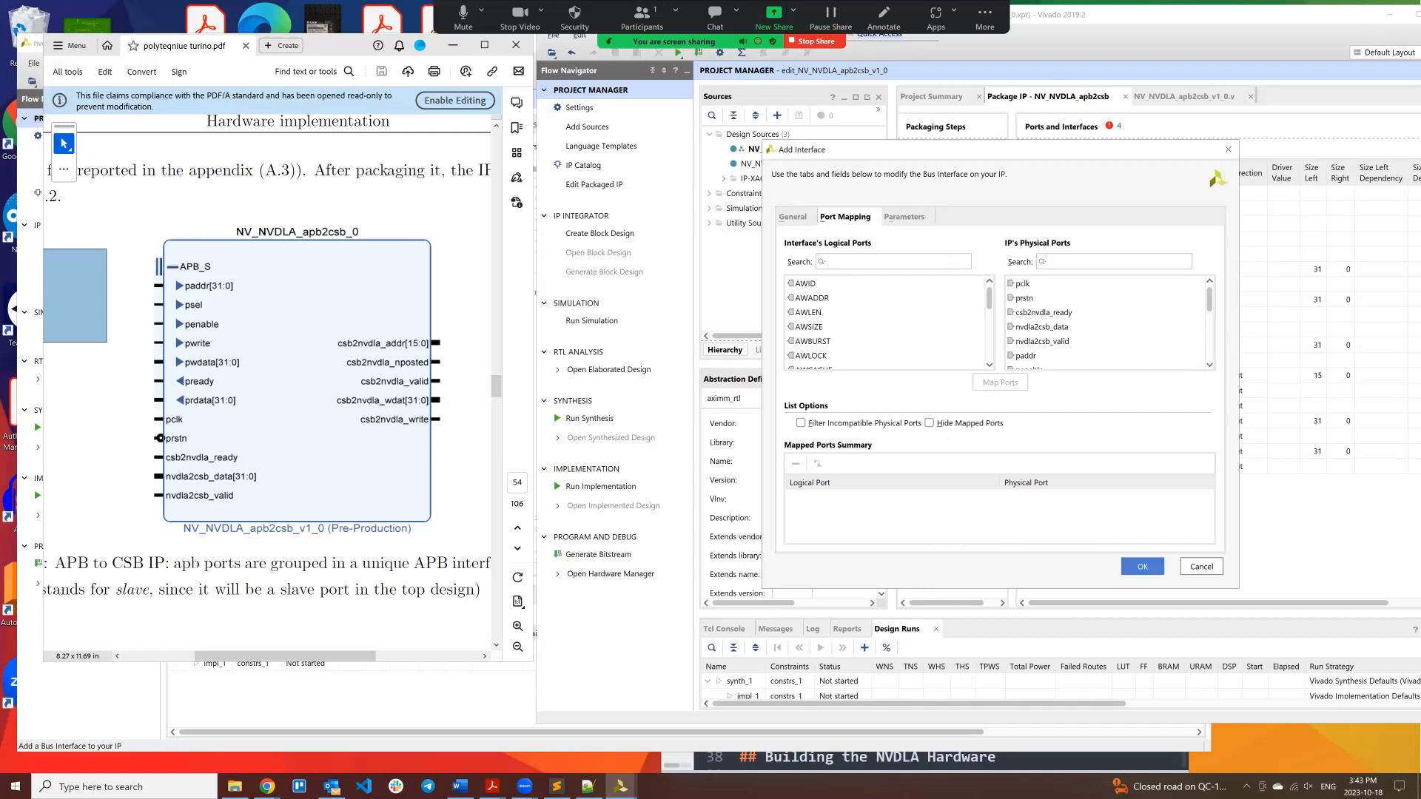
# Step: Check the paddr and nvdla2csb_valid physical ports, and discard the unfinished APB_S bus interface without mapping any ports
pyautogui.click(1026, 356)
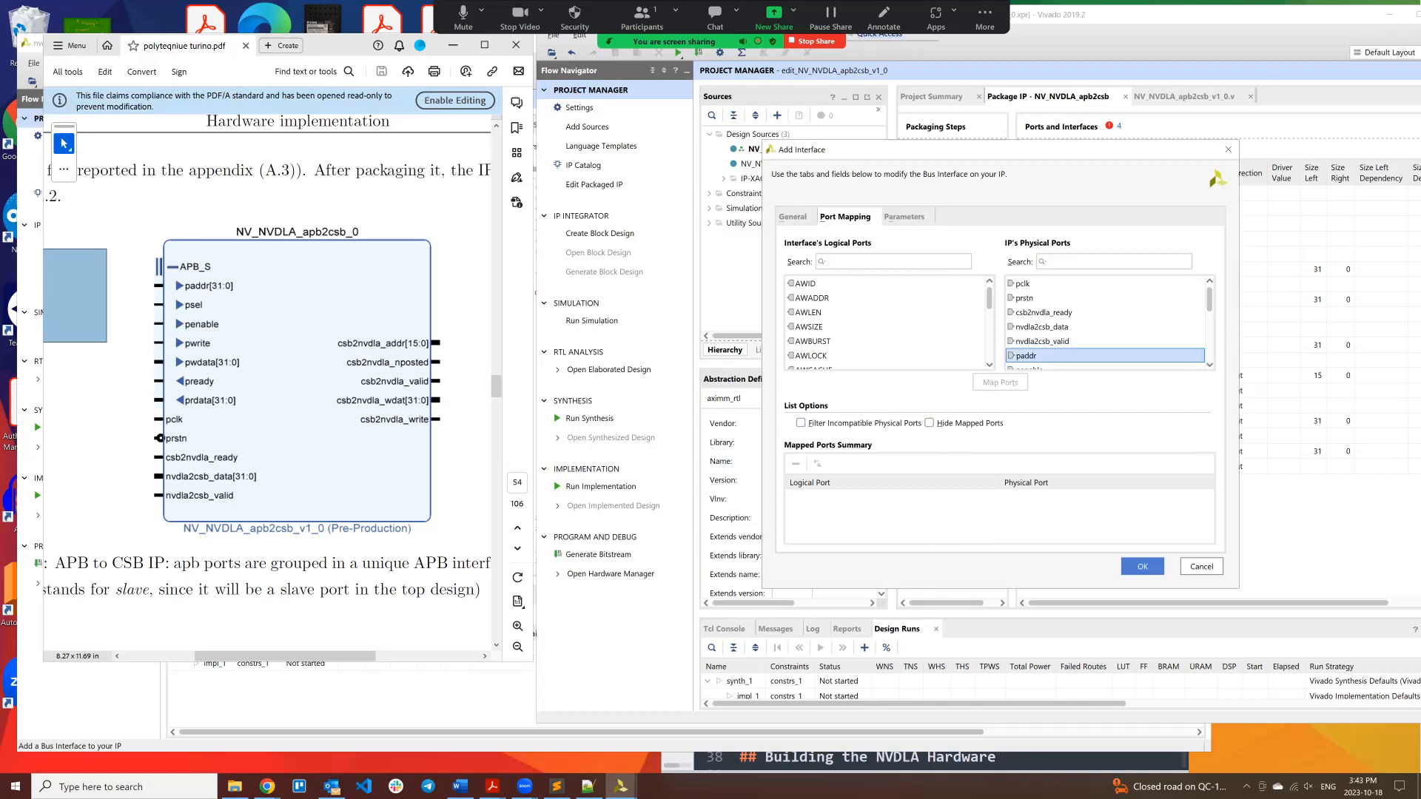
pyautogui.click(1042, 341)
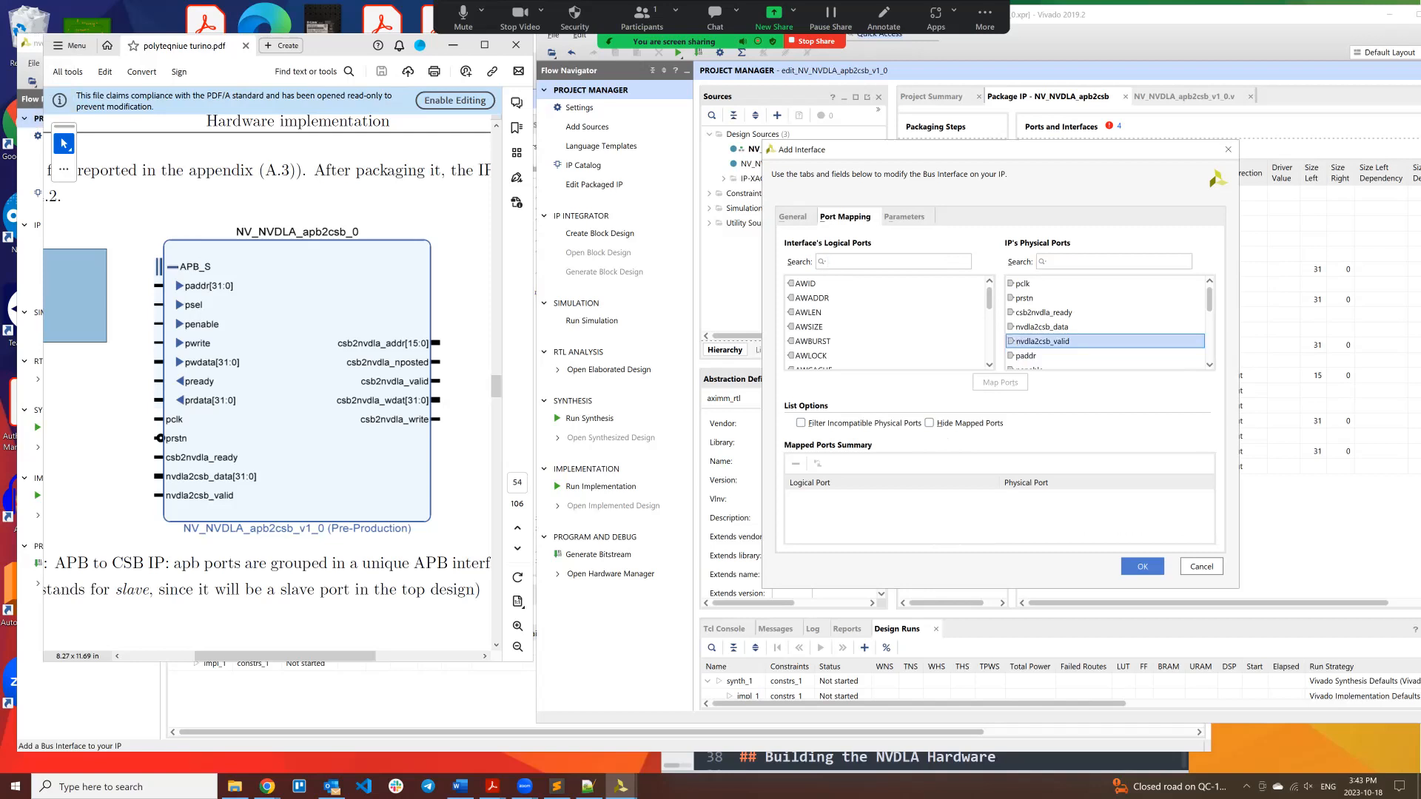
pyautogui.click(1026, 356)
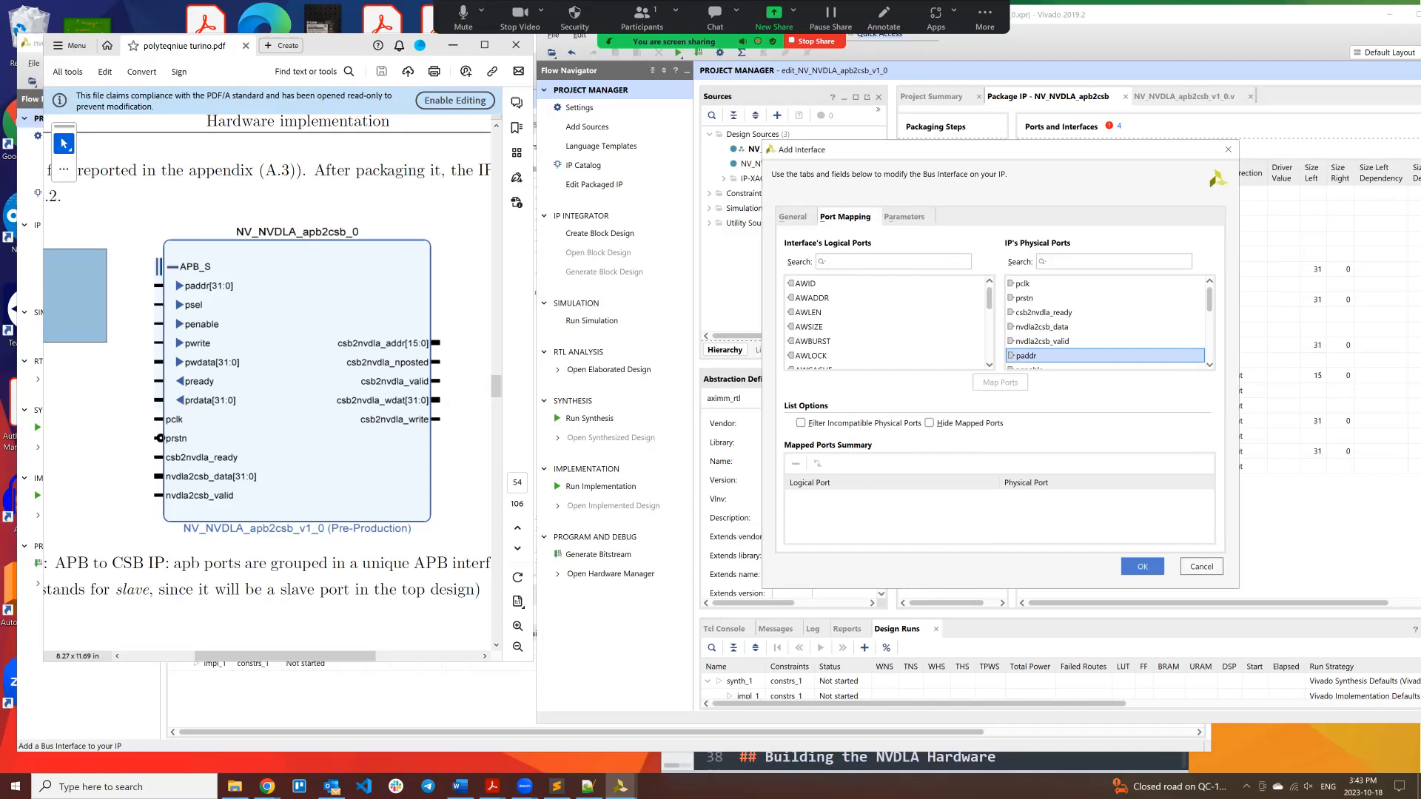
pyautogui.click(1201, 566)
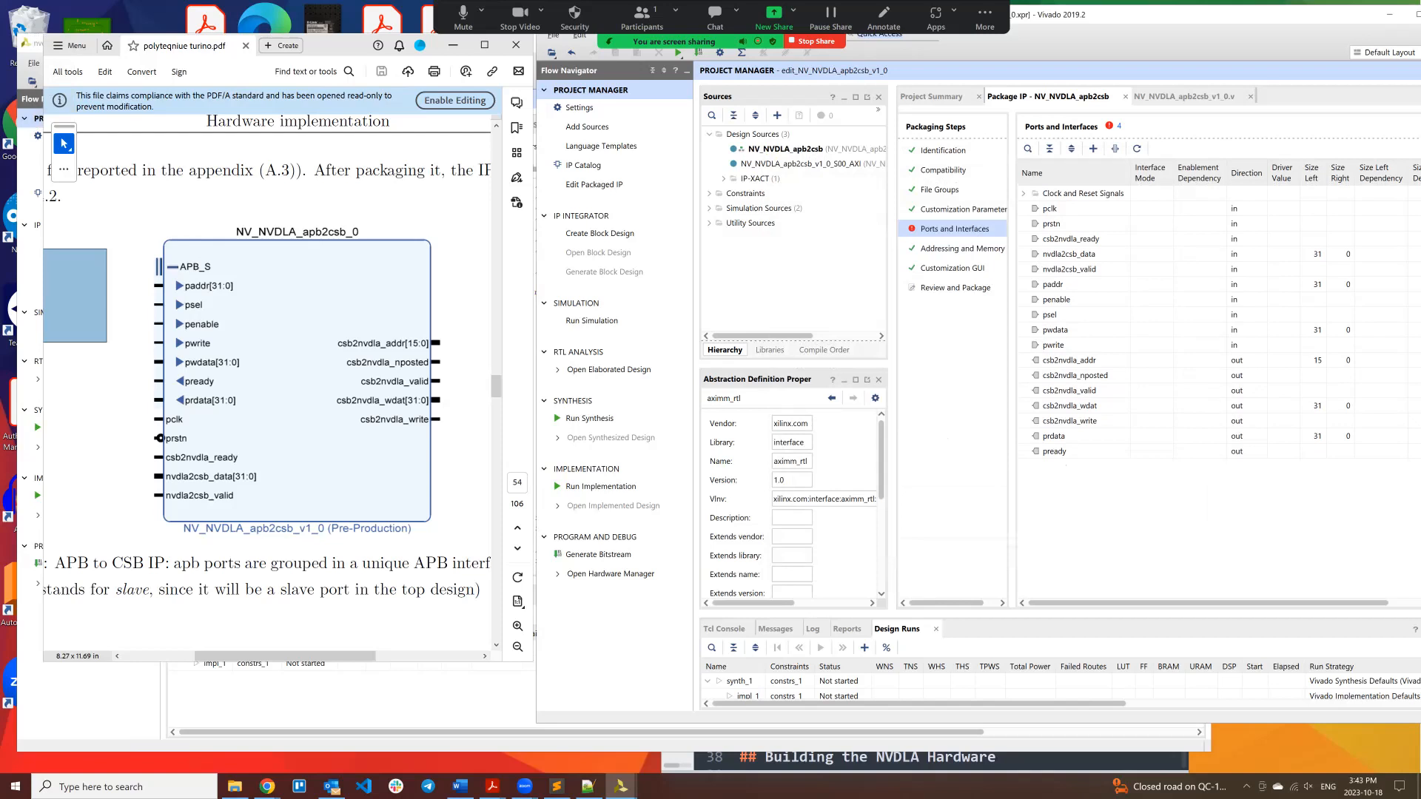
# Step: Expand the Clock and Reset Signals group and reposition the Vivado window to show more port columns beside the reference figure
pyautogui.click(1023, 194)
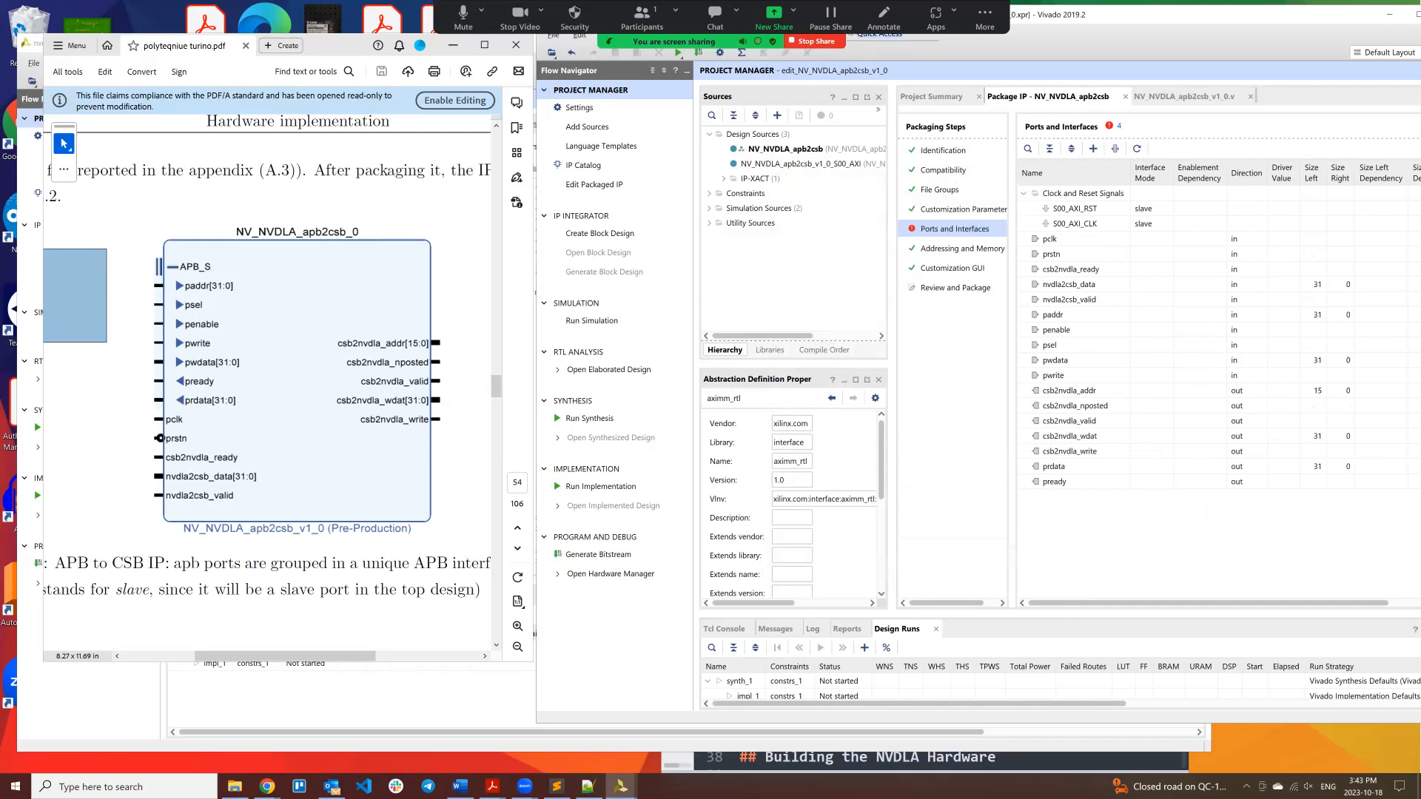
pyautogui.click(1047, 97)
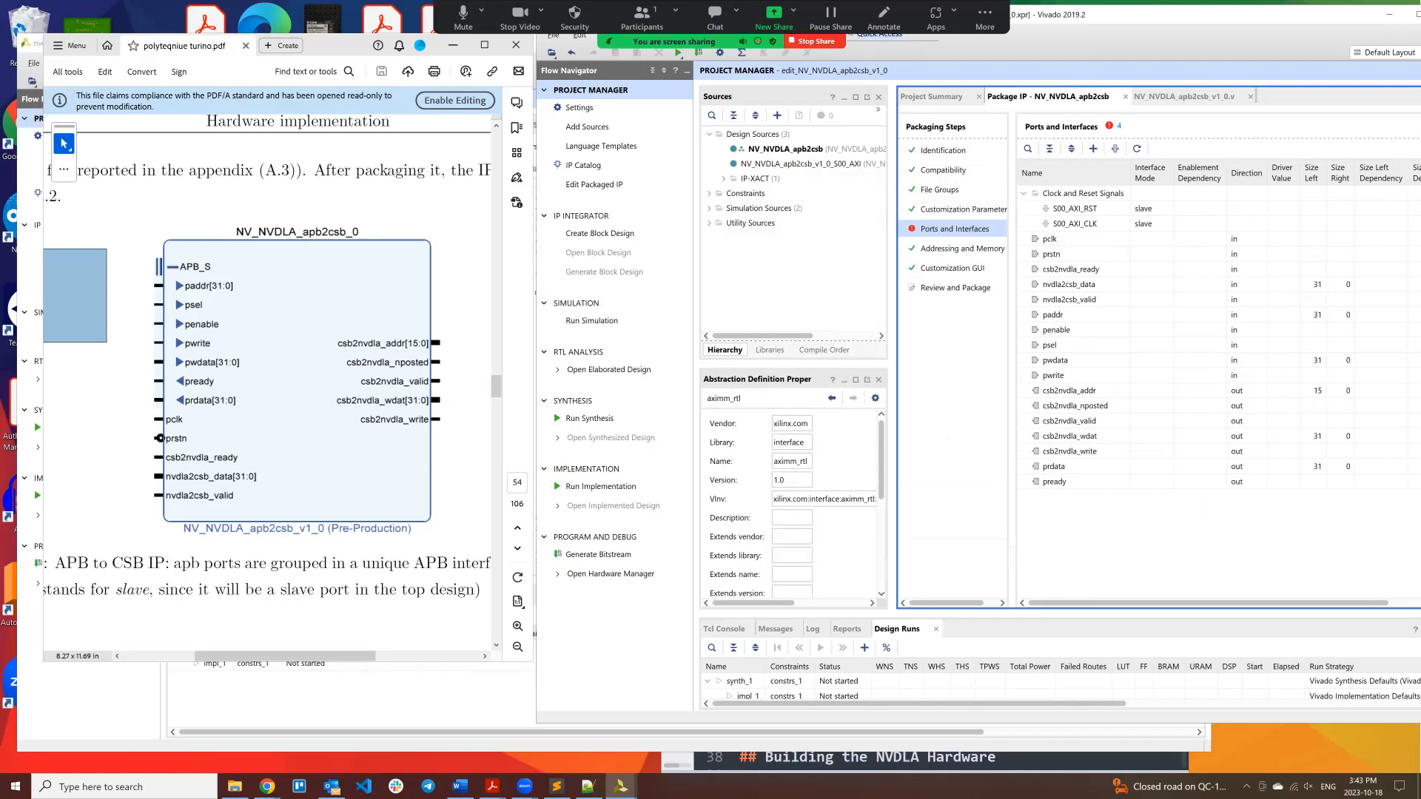
pyautogui.moveTo(1109, 14); pyautogui.dragTo(906, 62)
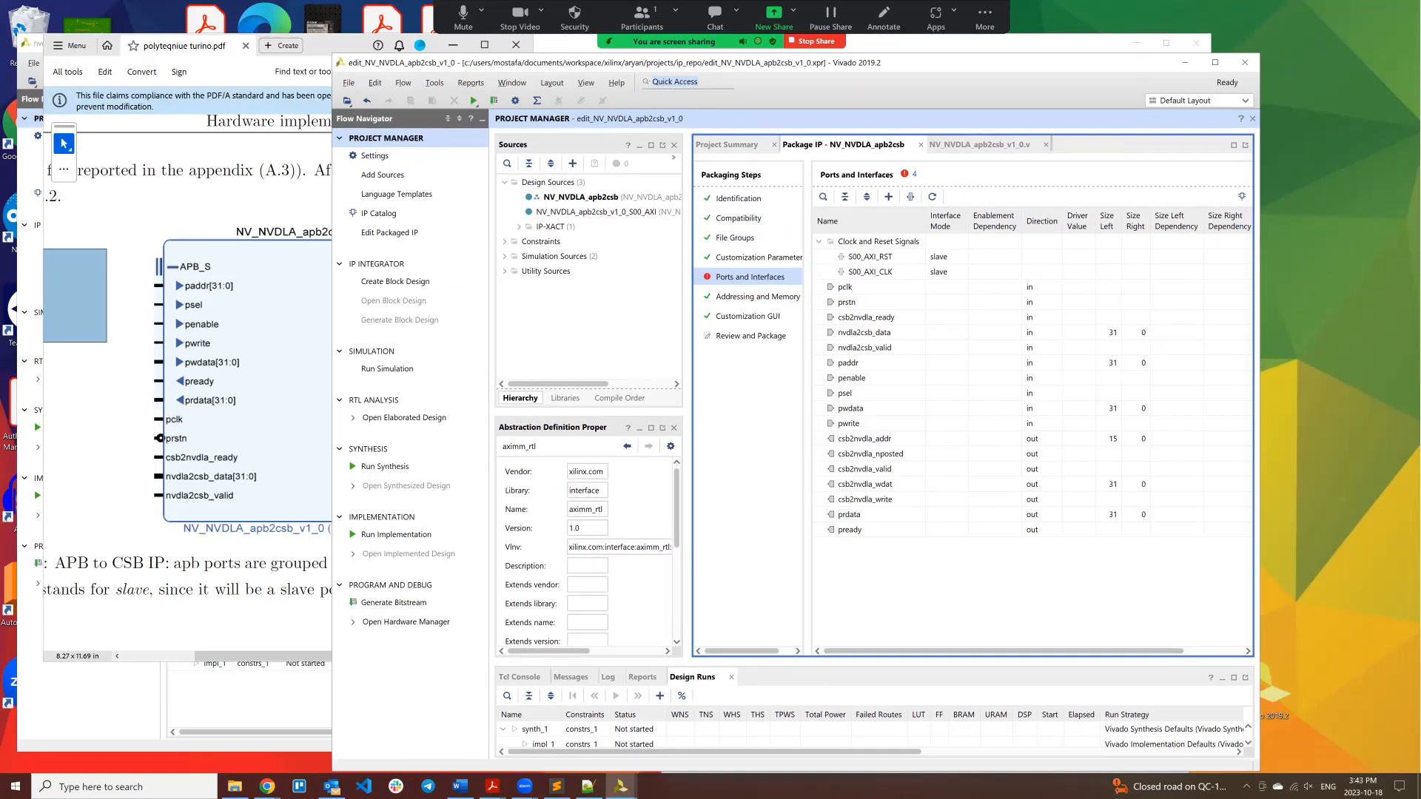
pyautogui.moveTo(956, 60); pyautogui.dragTo(1088, 27)
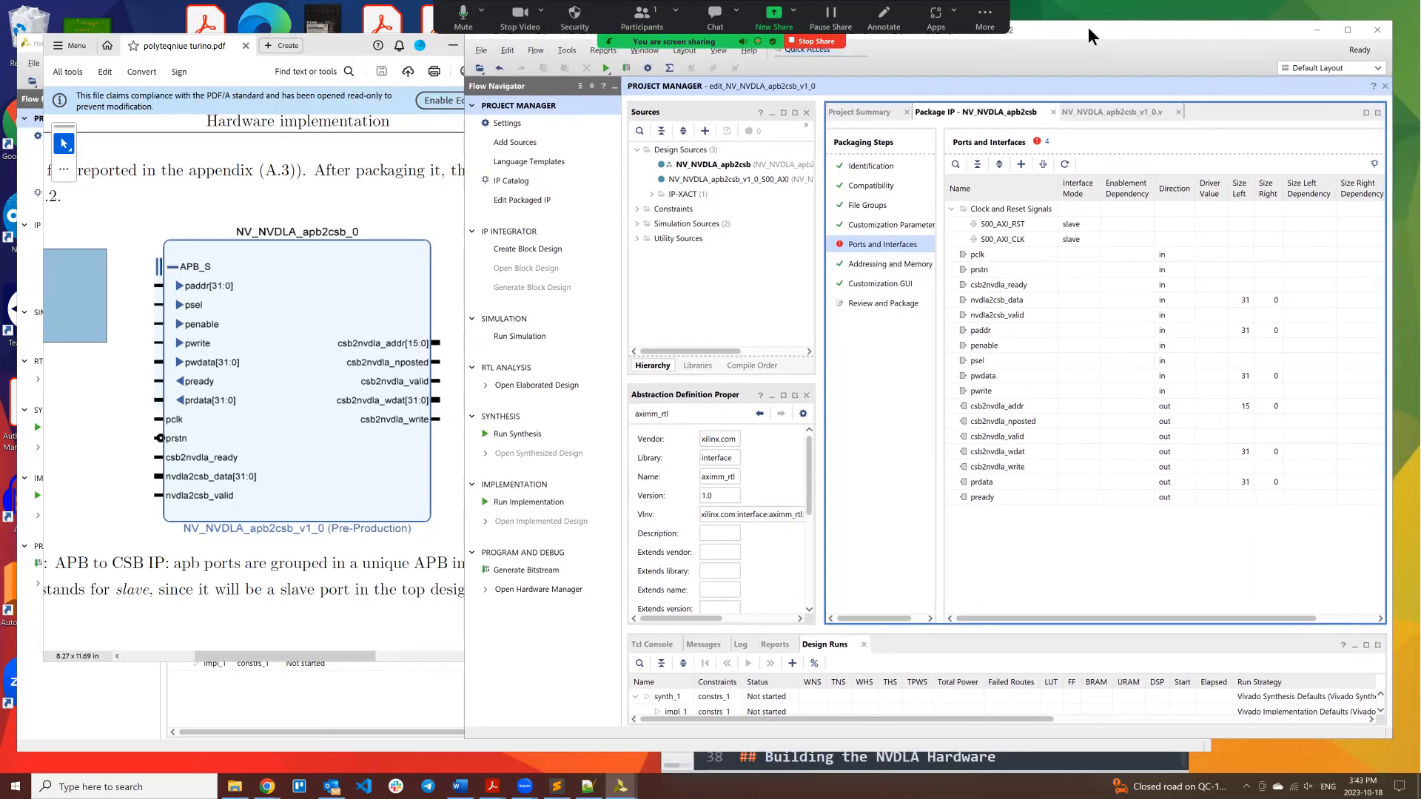